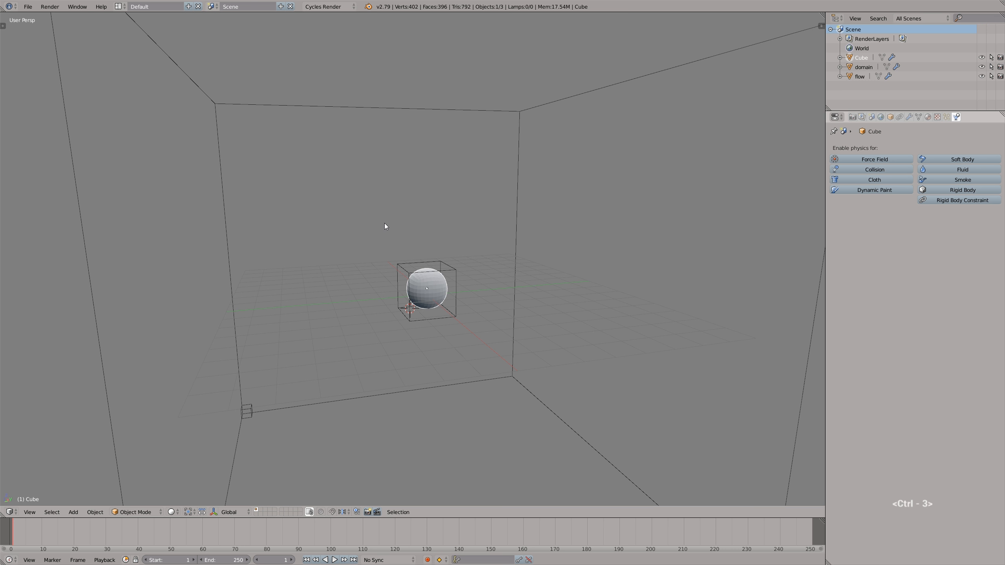
- Add a level 3 Subdivision Surface modifier to the cube and apply it
key(ctrl+3)
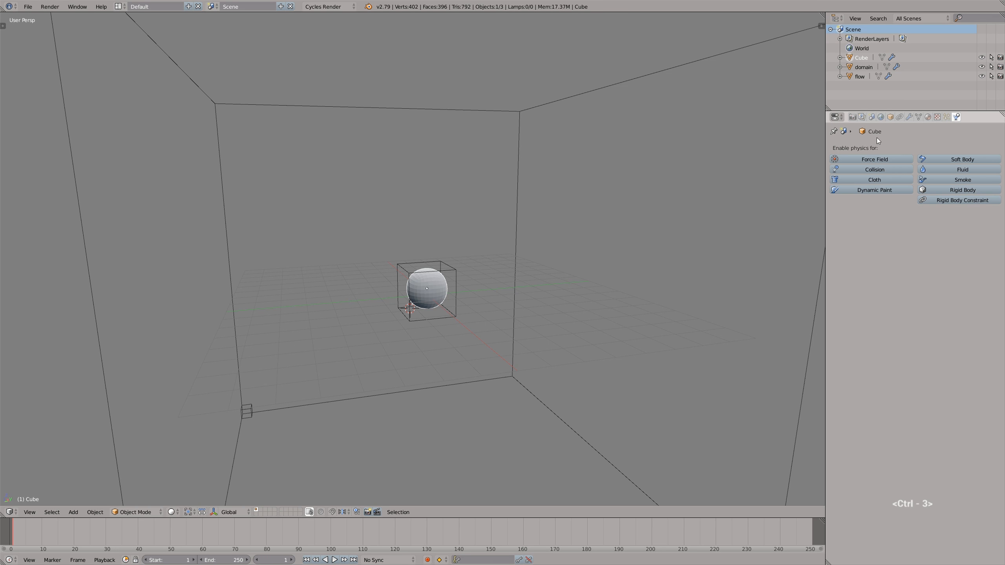
click(909, 117)
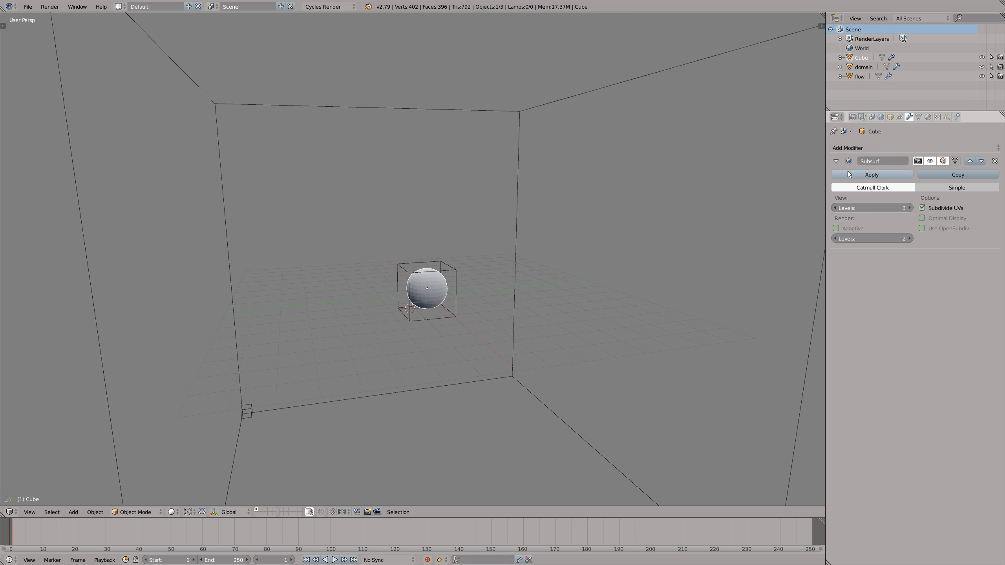
click(861, 176)
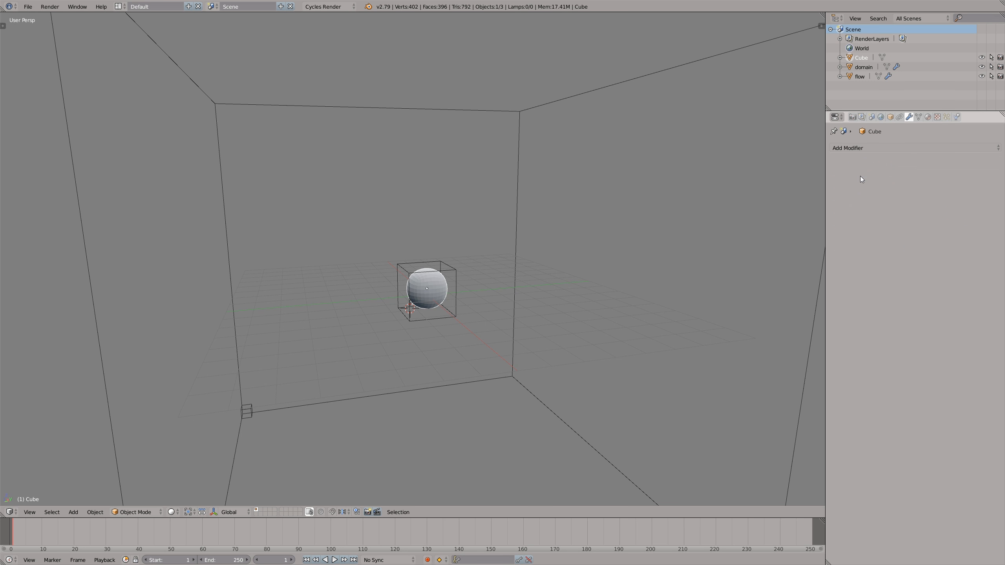
- Add a particle system to the rounded cube and rename the object as particles
click(946, 119)
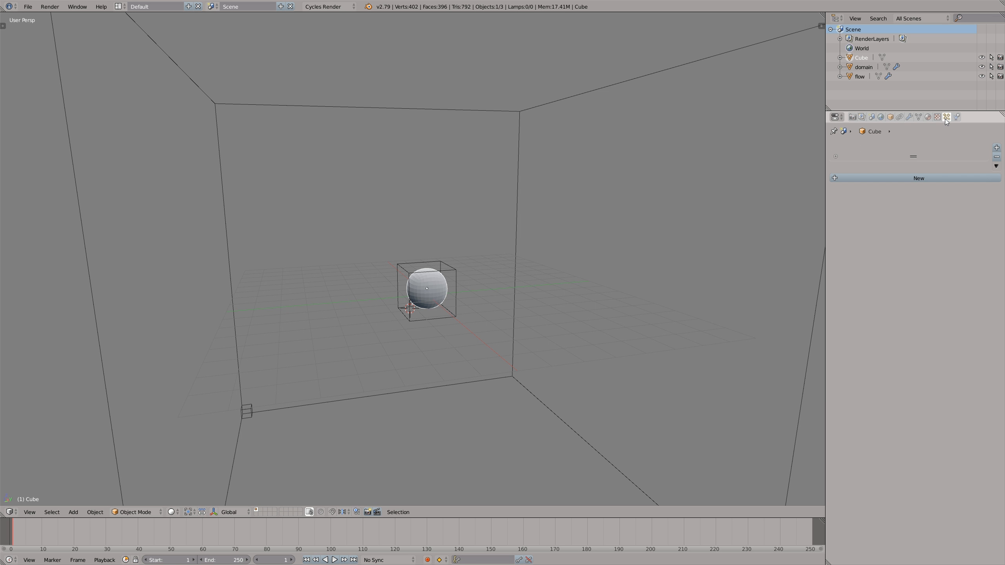
click(923, 178)
double_click(861, 59)
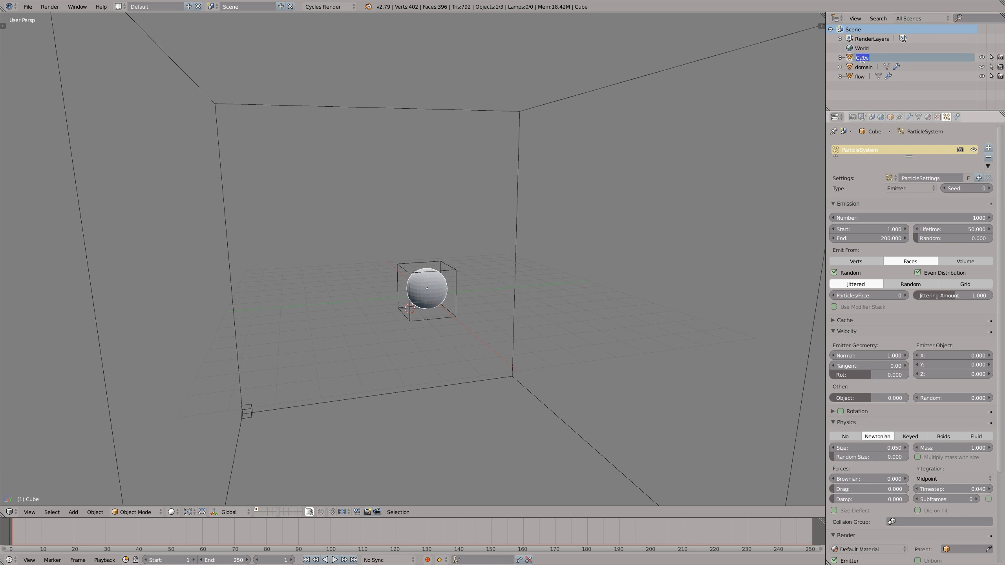
text(particles)
key(Return)
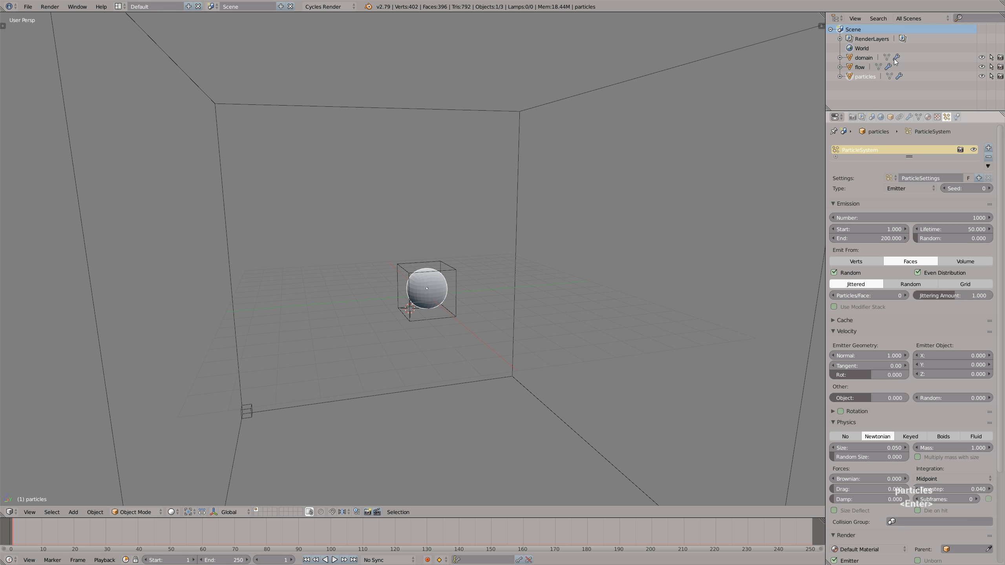
- Set the particle number to 50000 and the emitter object's maximum draw type to Wire
click(875, 217)
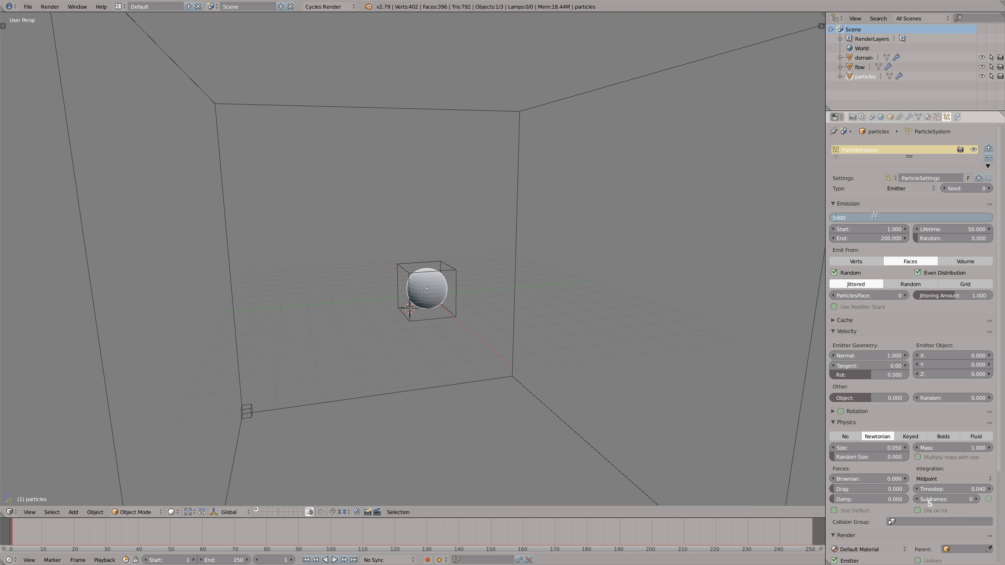
key(Return)
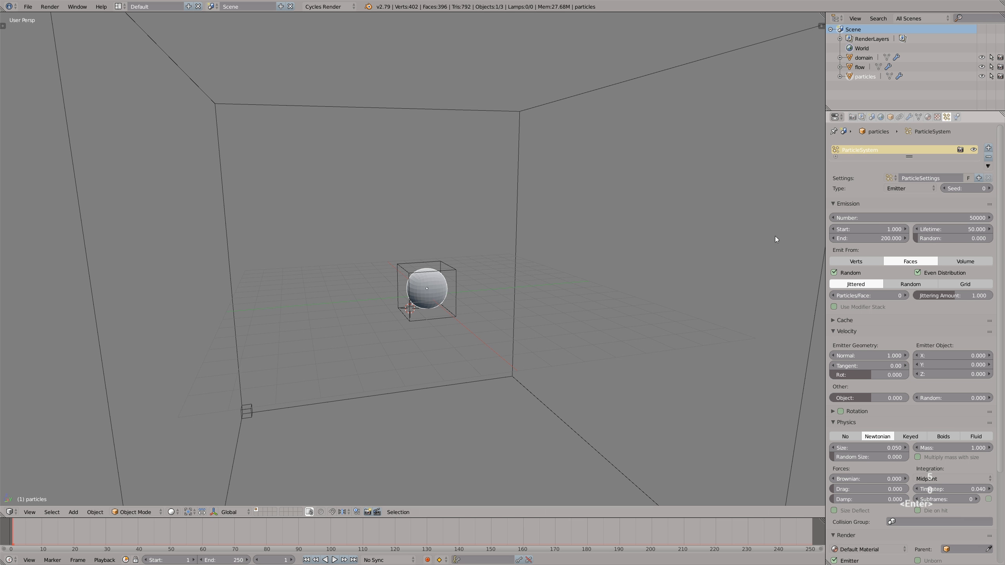
click(889, 119)
click(871, 401)
click(871, 380)
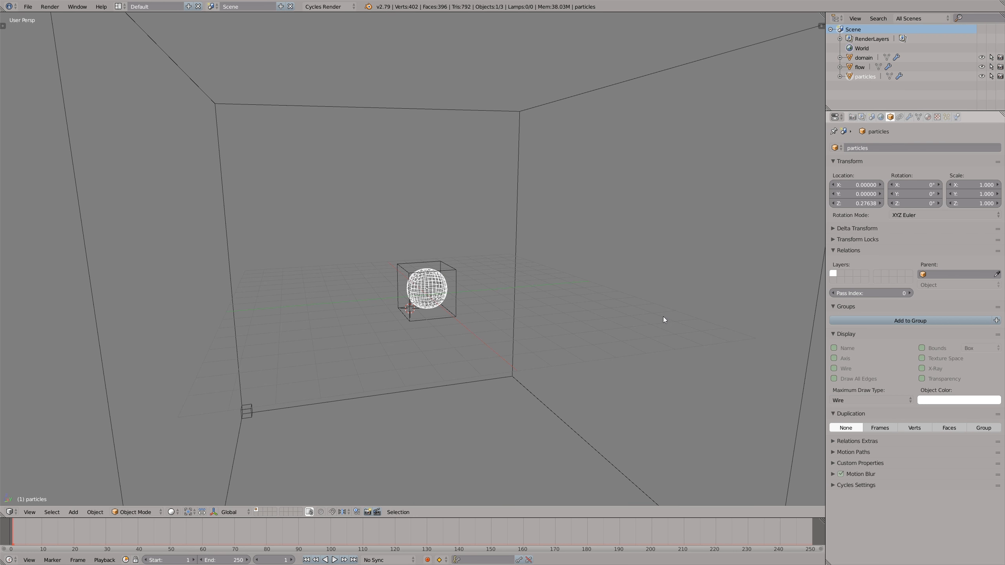
- Play the animation and scrub back to frame 21 to examine the particle motion
key(alt+a)
middle_drag(581, 304, 452, 293)
key(alt+a)
drag(380, 532, 78, 528)
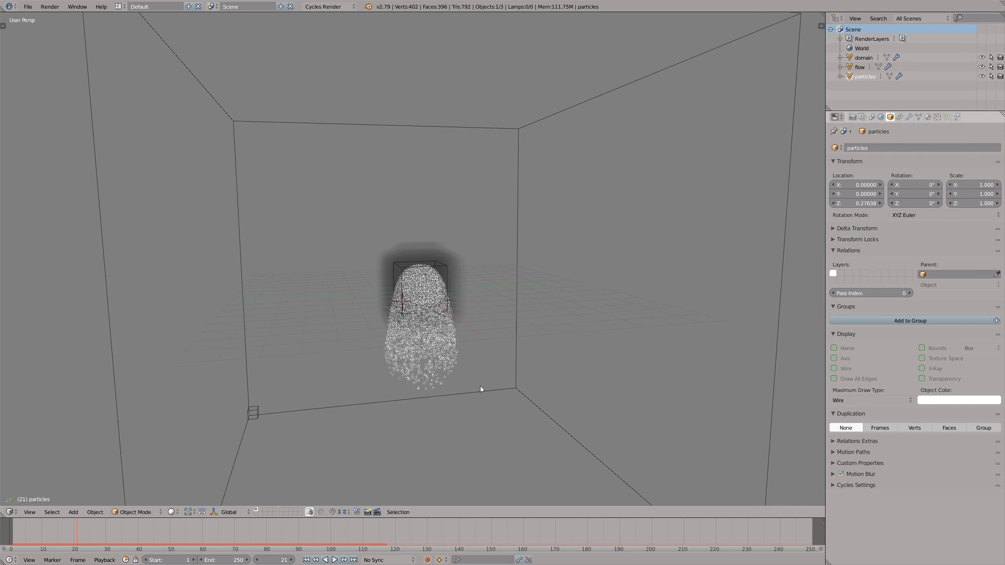
- Set the particle lifetime to 500 and the emission end frame to 80
click(947, 117)
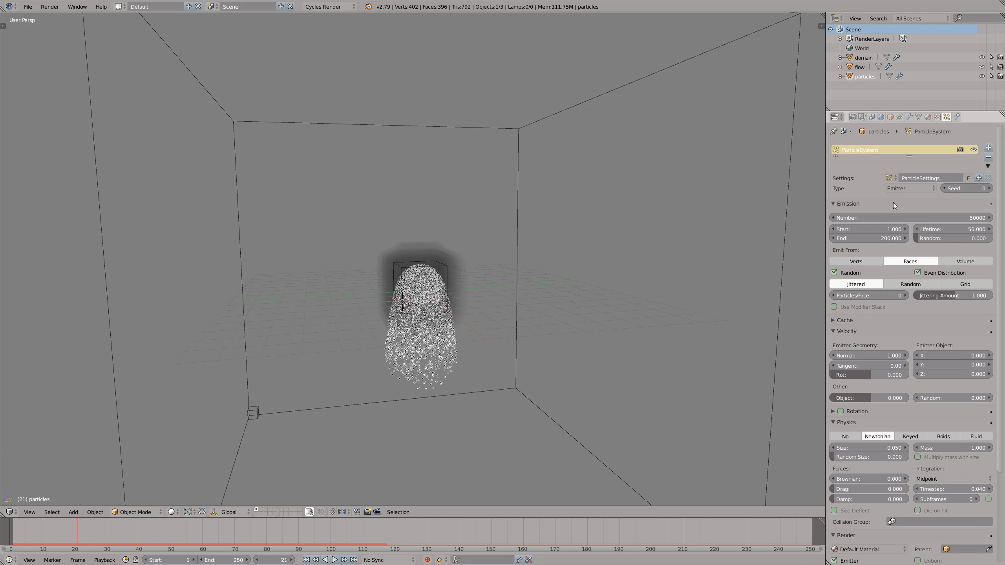
click(942, 230)
text(5)
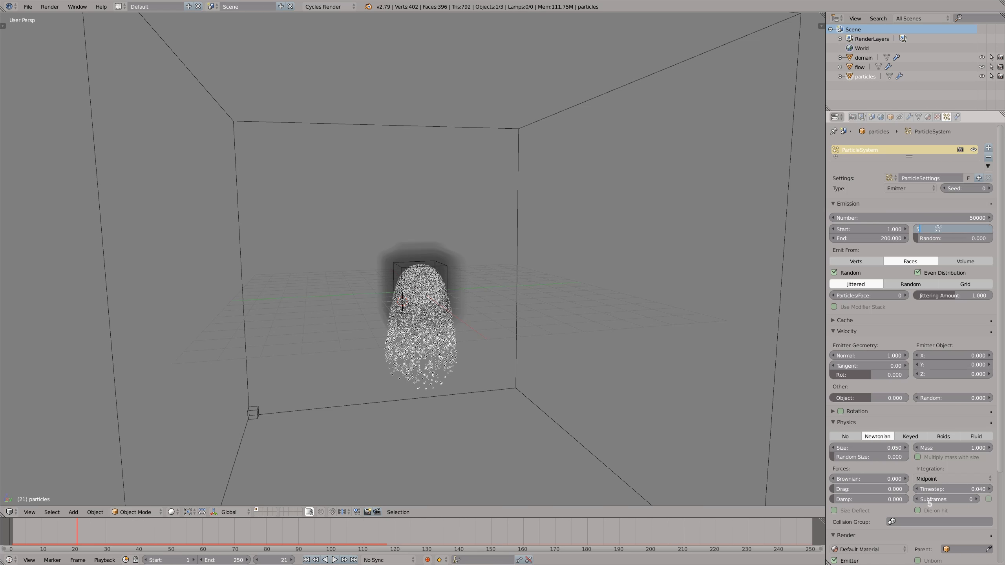
text(00)
key(Return)
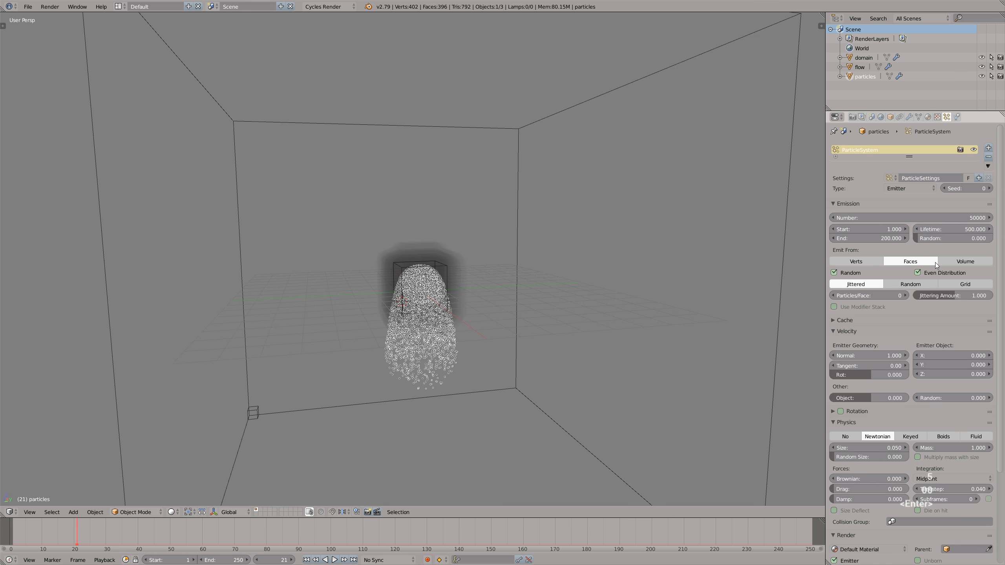
click(873, 238)
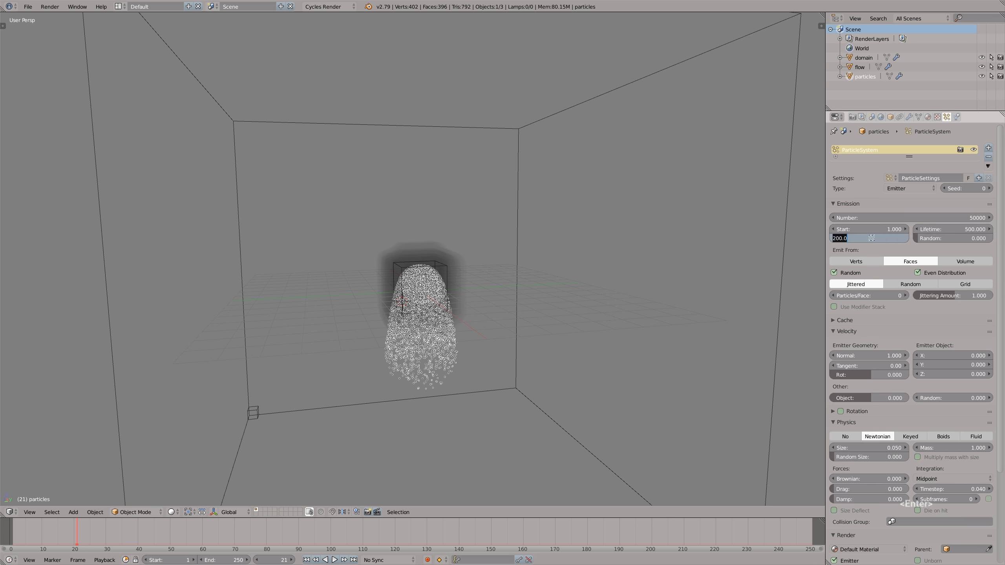
text(80)
key(Return)
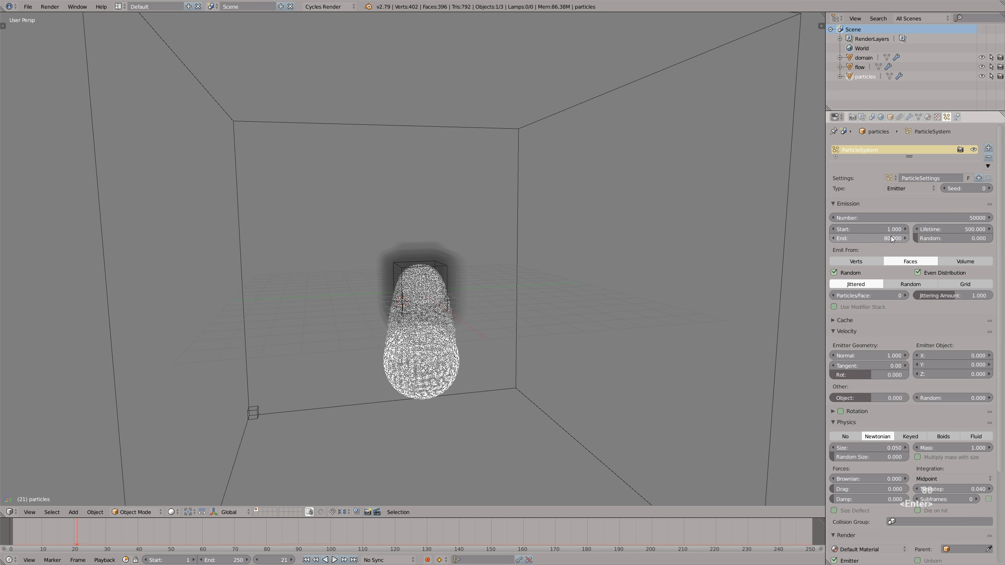
- Set the particles' normal emission velocity to 0
scroll(1003, 237, down, 3)
scroll(1003, 237, down, 1)
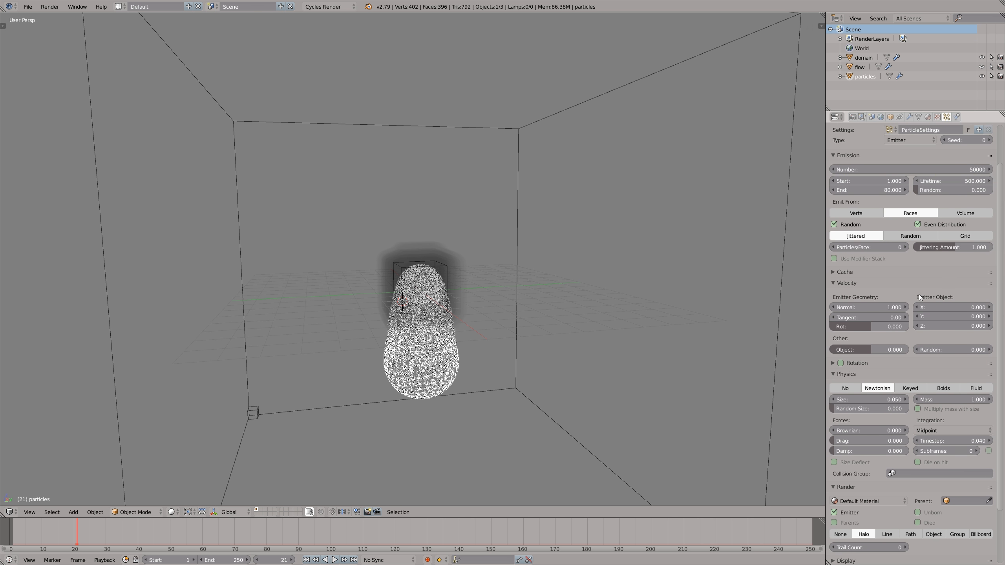
click(883, 307)
text(0)
key(Return)
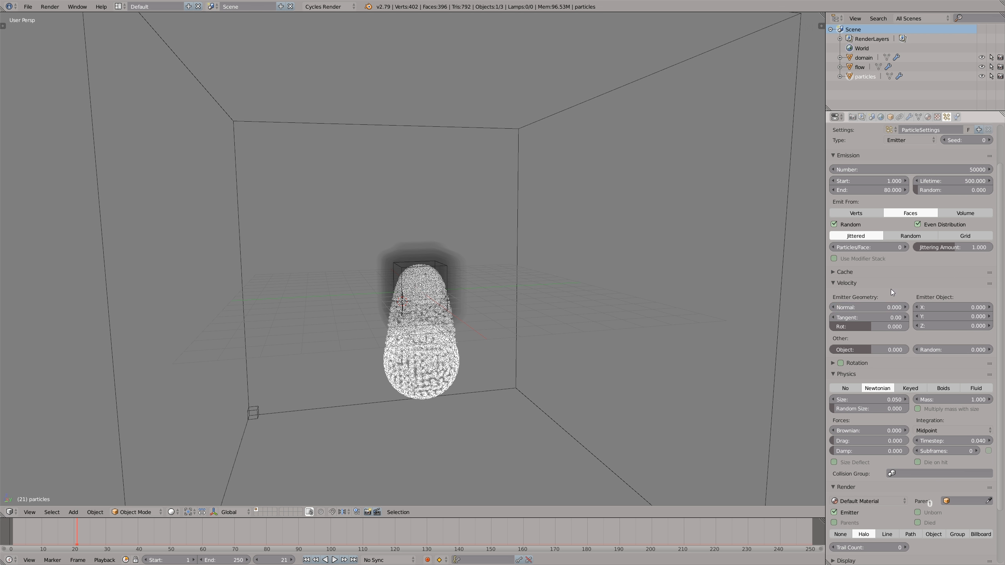
- Replay the animation from the start to check the particles without initial velocity
key(alt+a)
key(alt+a)
drag(95, 532, 7, 535)
key(alt+a)
click(8, 538)
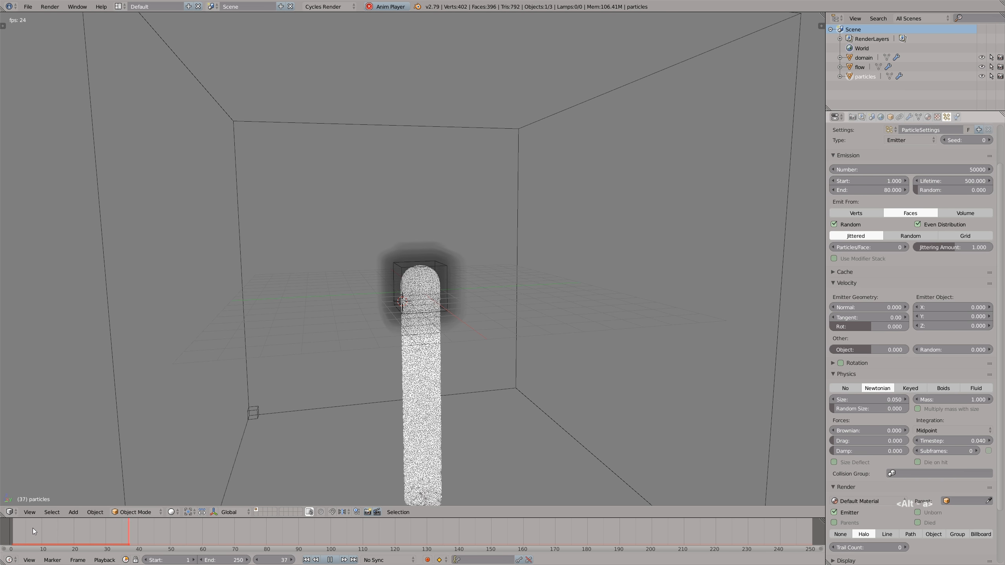
key(alt+a)
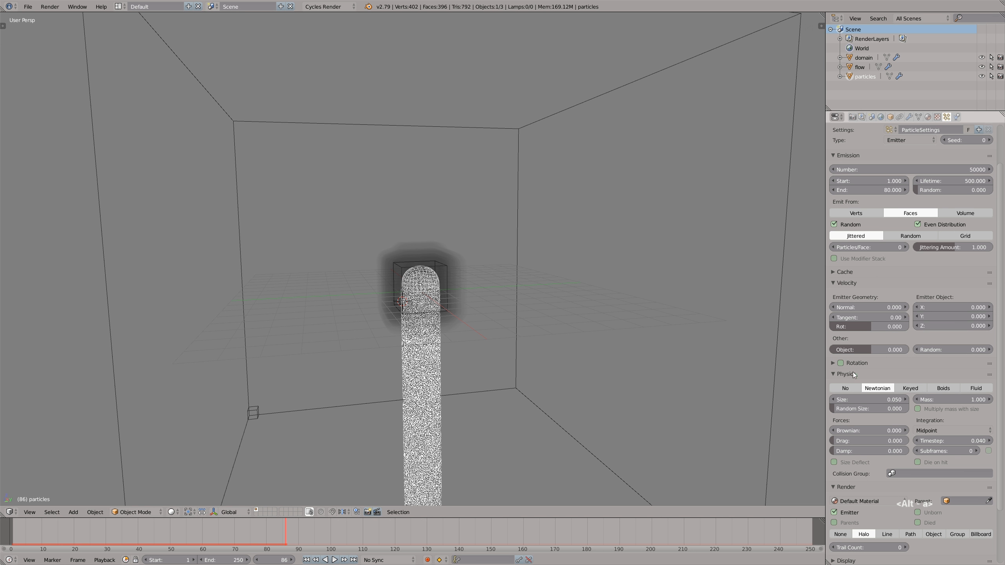
- Set the gravity field weight of the particle system to 0
scroll(853, 372, down, 6)
click(855, 446)
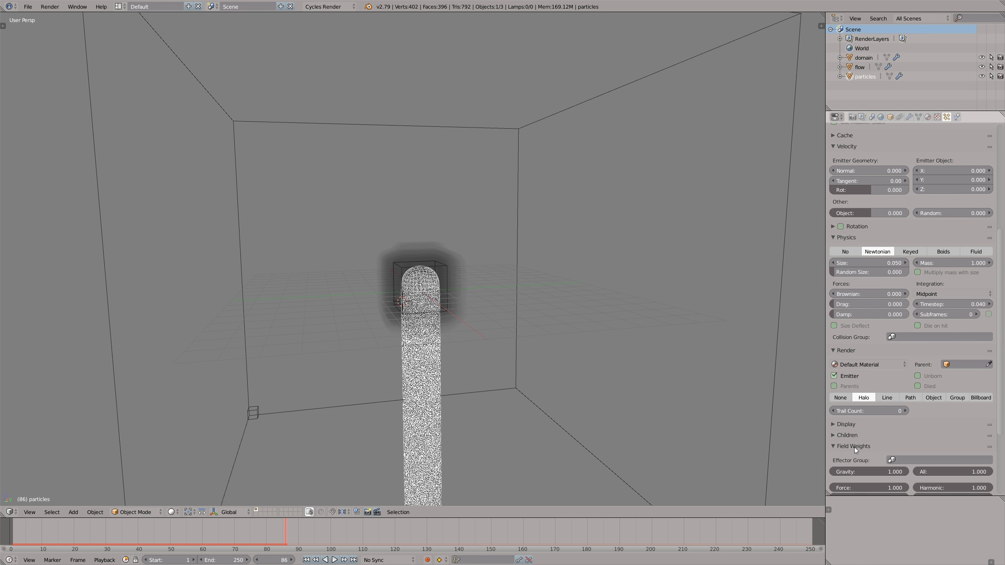
scroll(857, 443, down, 3)
drag(900, 409, 886, 412)
drag(823, 411, 811, 413)
- Replay the animation from the start to check how the particles behave without gravity, then return to the opening frames
drag(332, 532, 11, 535)
key(alt+a)
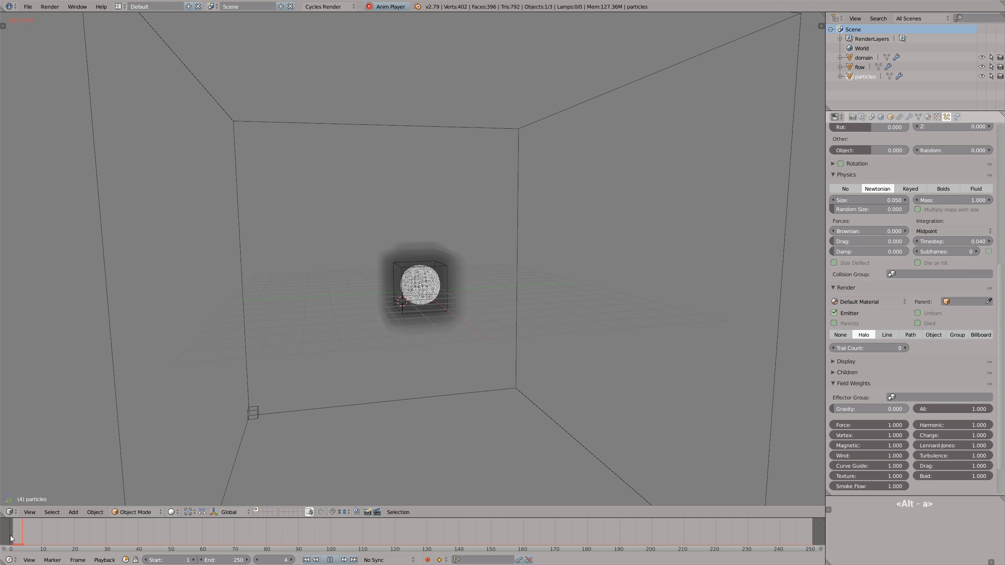
scroll(429, 278, up, 4)
middle_drag(430, 278, 393, 289)
key(alt+a)
drag(301, 533, 66, 538)
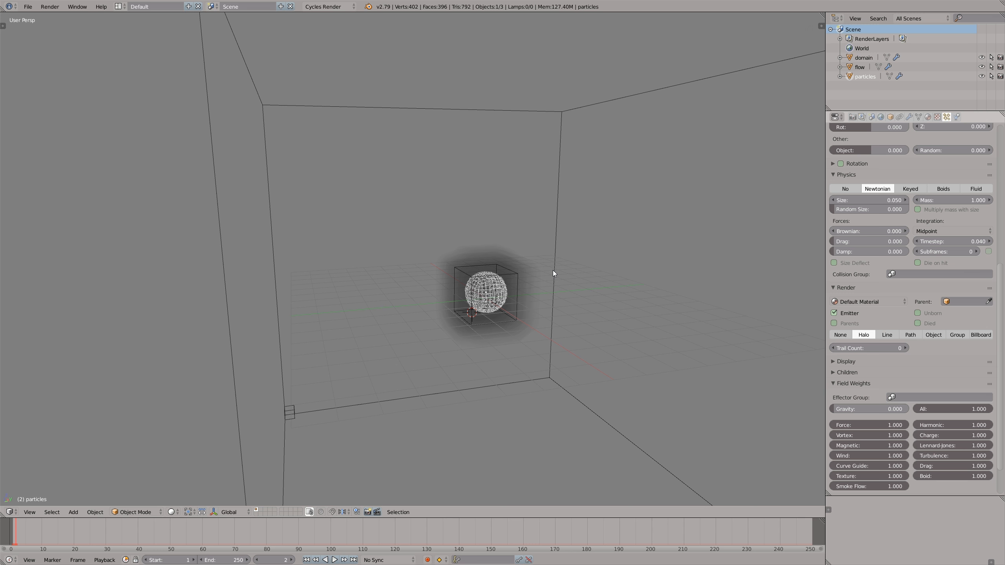
- Add a Turbulence force field to the scene
key(shift+a)
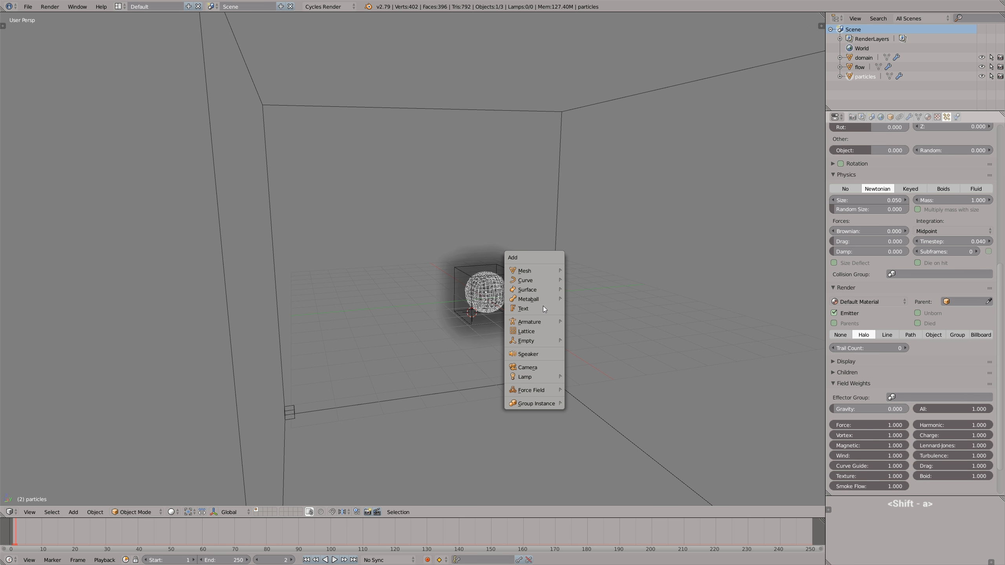
mouse_move(539, 392)
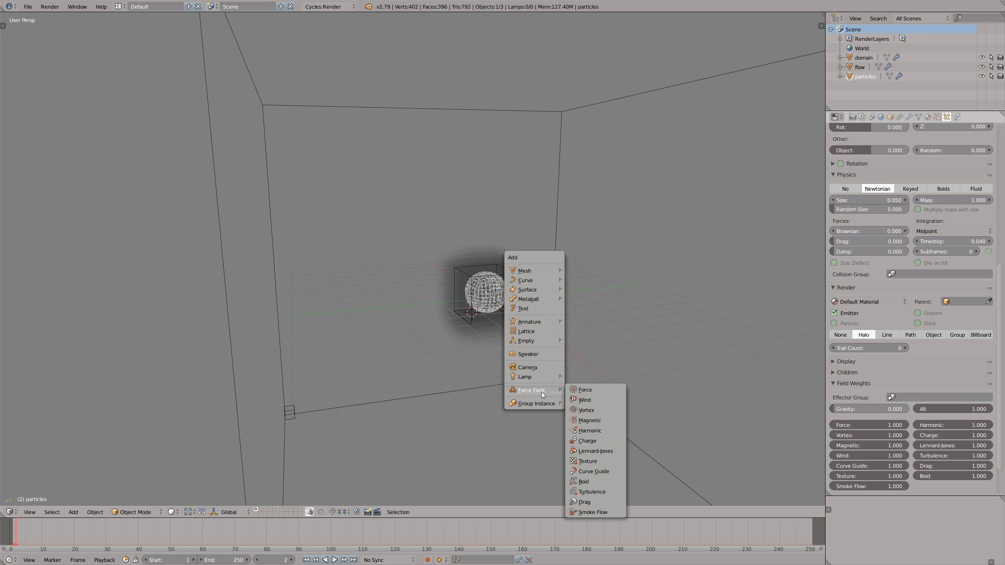
click(592, 493)
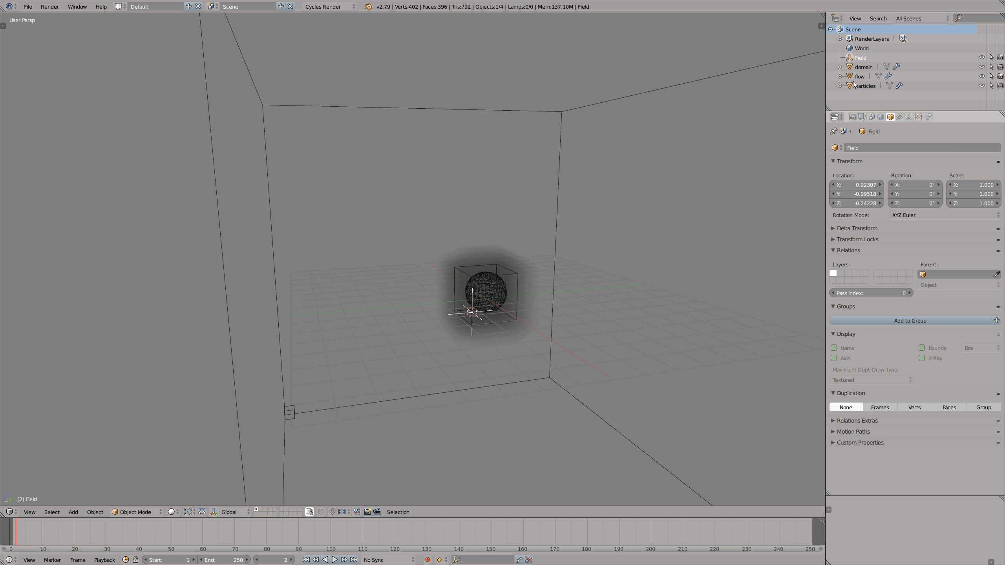
- Rename the force field as turbulence_force and move it onto the particle sphere
double_click(860, 57)
text(turbulence_force)
key(Return)
key(g)
click(516, 283)
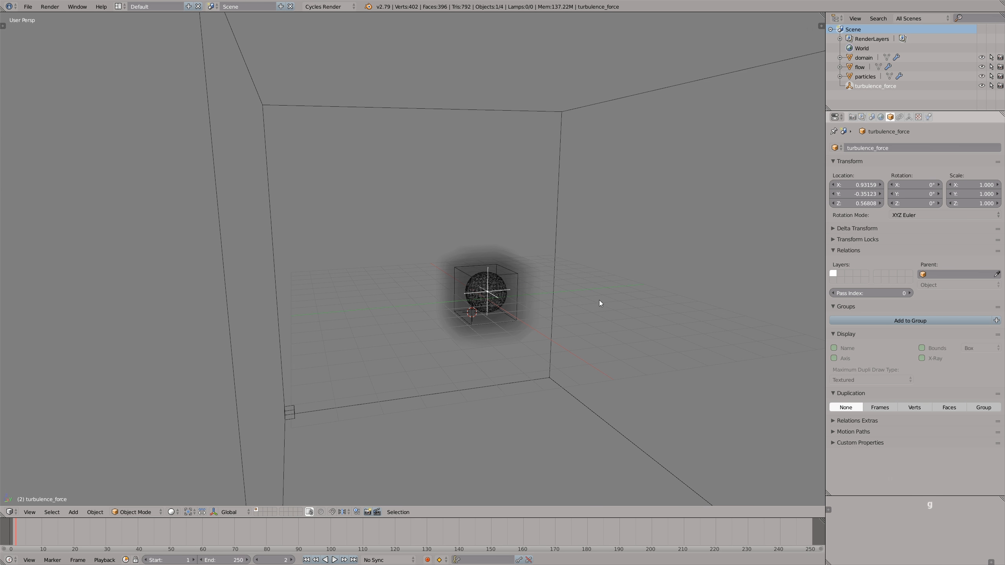
- Show the turbulence field's physics settings and play the simulation to examine its effect on the particles at strength 1
click(930, 116)
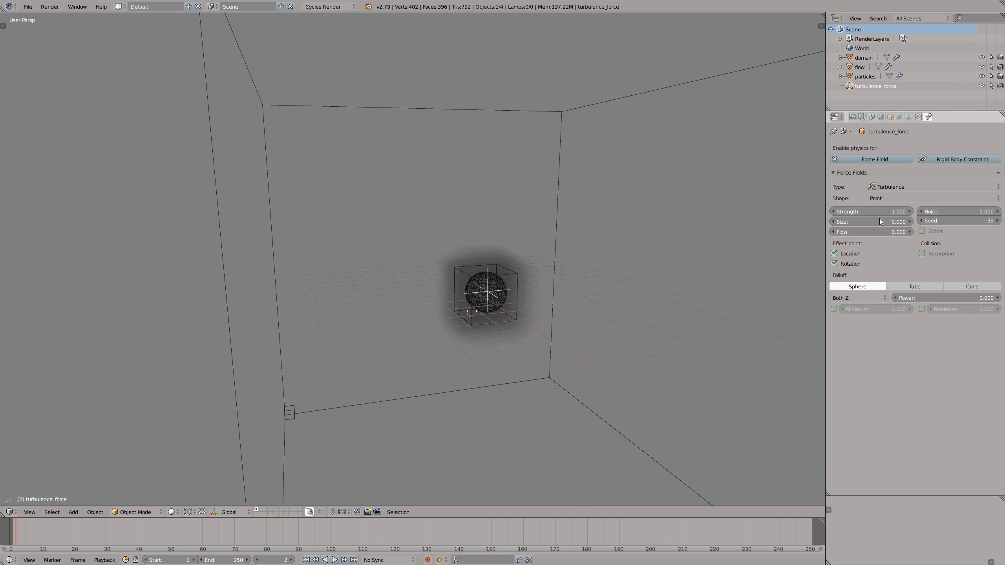
click(858, 211)
key(Return)
key(alt+a)
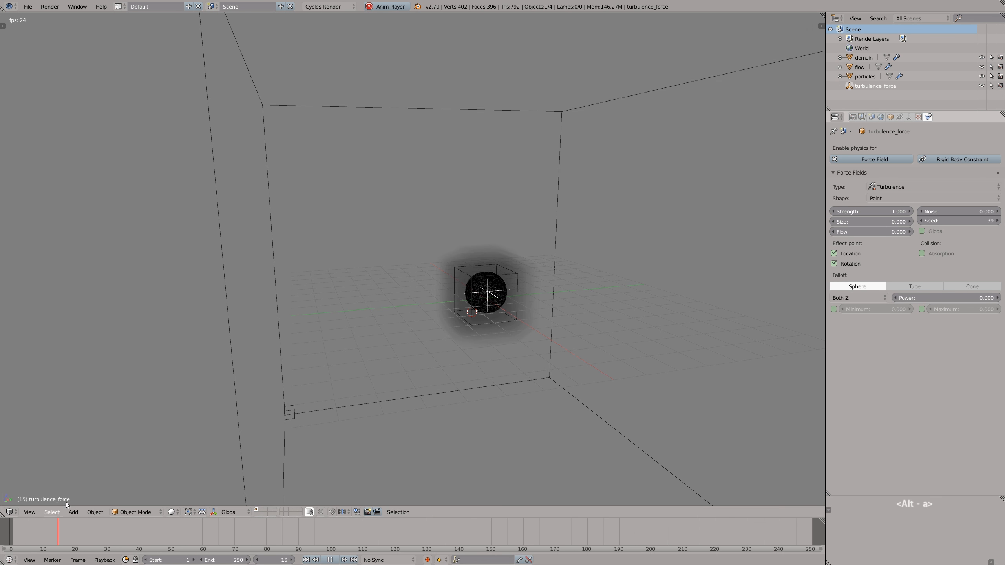
scroll(497, 286, up, 5)
middle_drag(489, 293, 464, 292)
scroll(417, 367, down, 5)
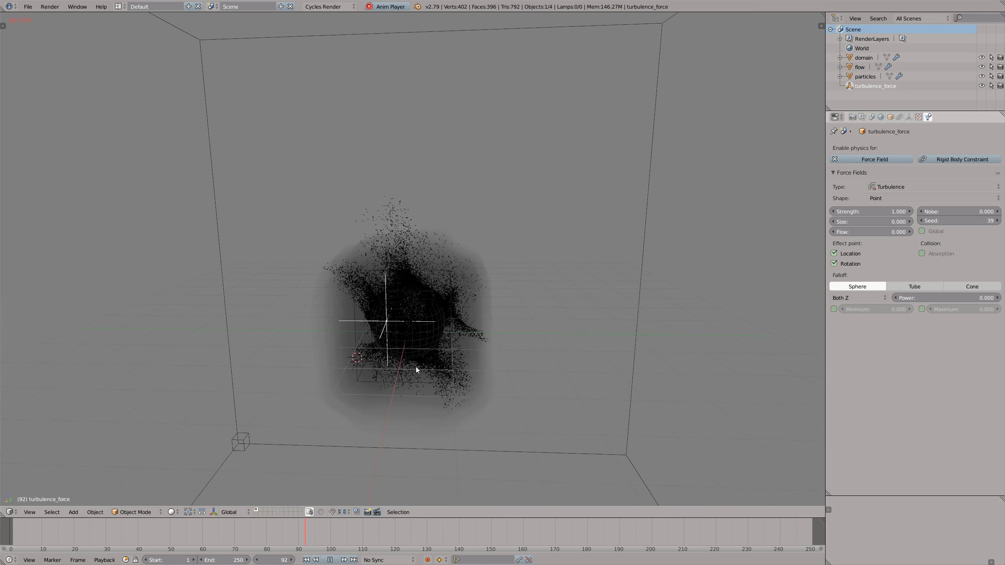
middle_drag(417, 367, 435, 349)
key(alt+a)
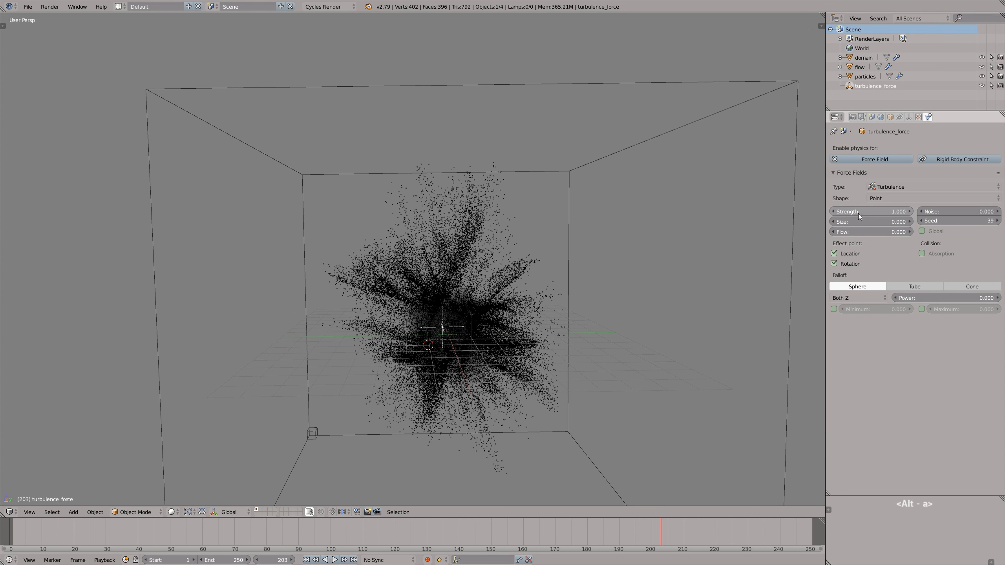
- Set the turbulence field's size to 1
click(858, 220)
text(1)
click(879, 247)
- Rewind to the start and replay the simulation to examine the effect of the new turbulence size
drag(649, 527, 10, 538)
key(alt+a)
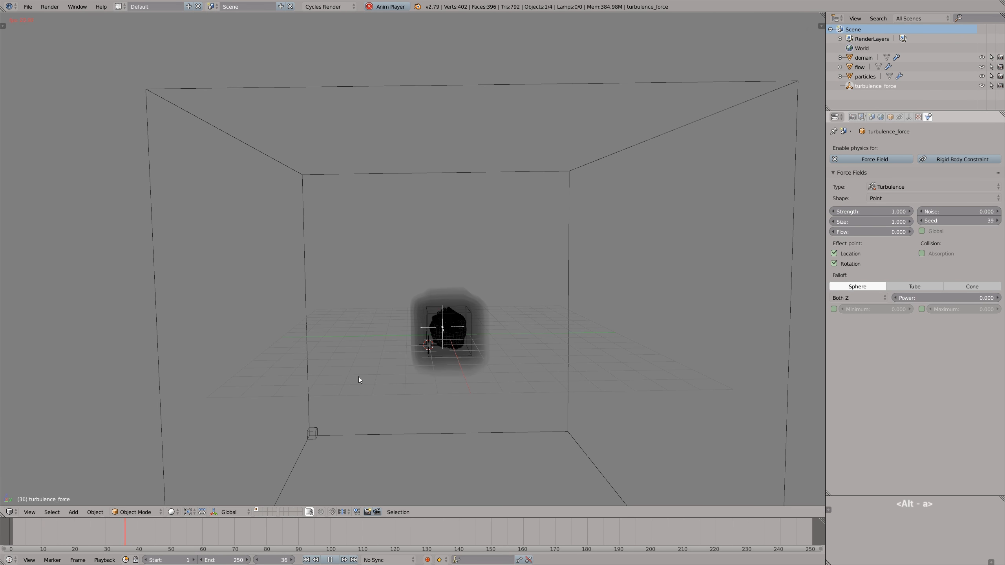
middle_drag(450, 336, 480, 328)
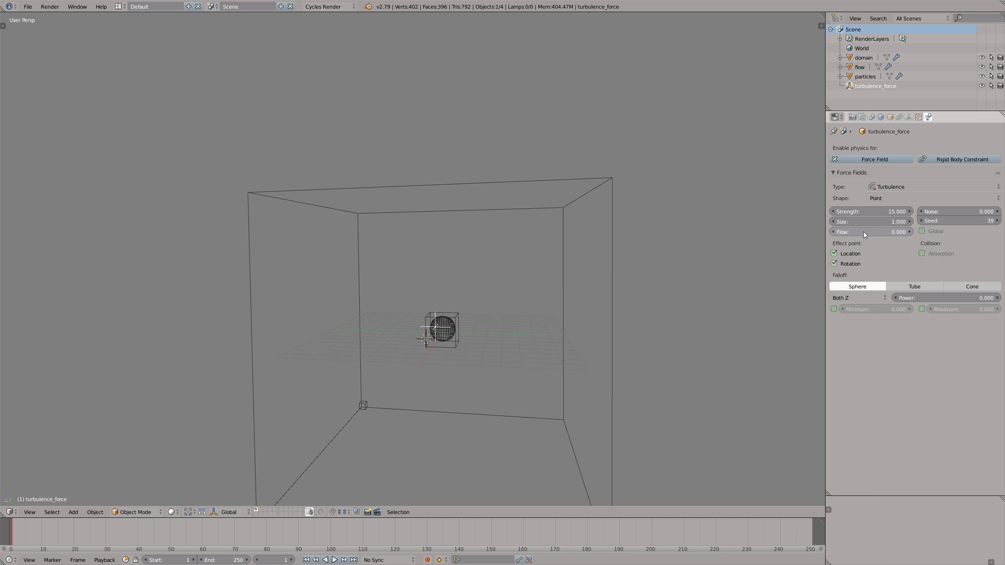
- Set the turbulence field's strength to 15 and its flow to 5, and replay the simulation
click(864, 233)
text(5)
key(Return)
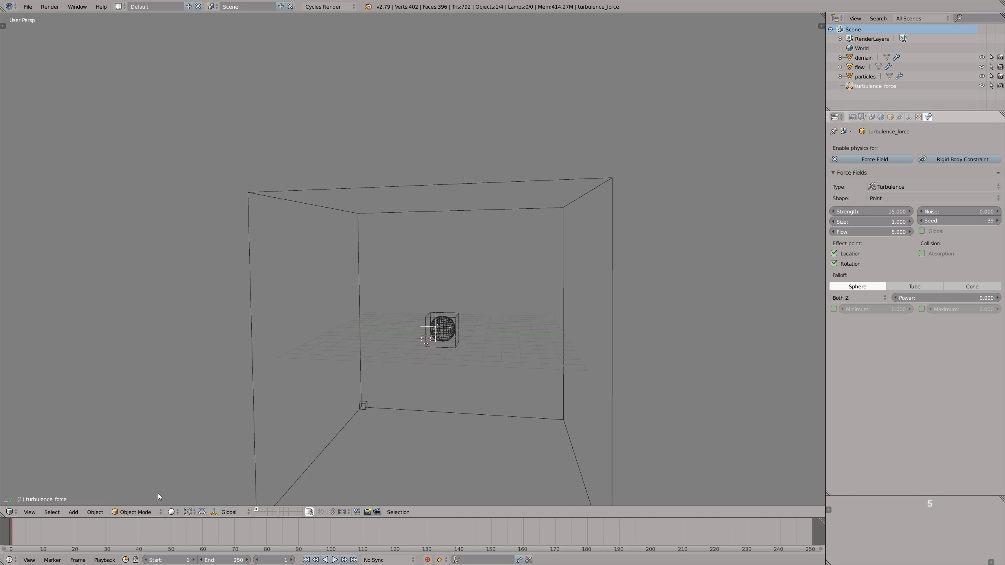
key(alt+a)
scroll(455, 338, up, 3)
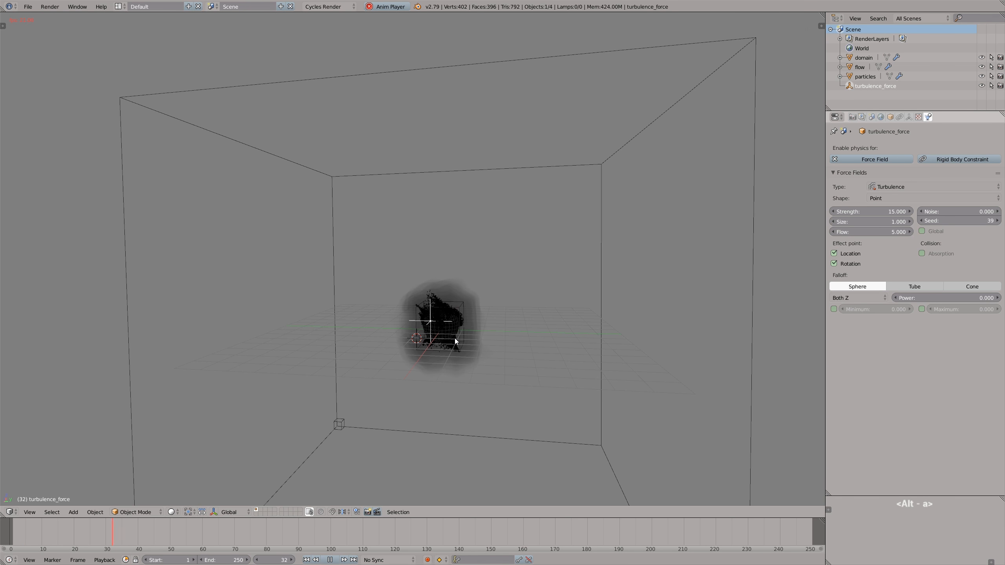
- Set the turbulence field's flow to 2 and replay the simulation from the start
middle_drag(444, 328, 481, 310)
scroll(453, 323, up, 1)
key(alt+a)
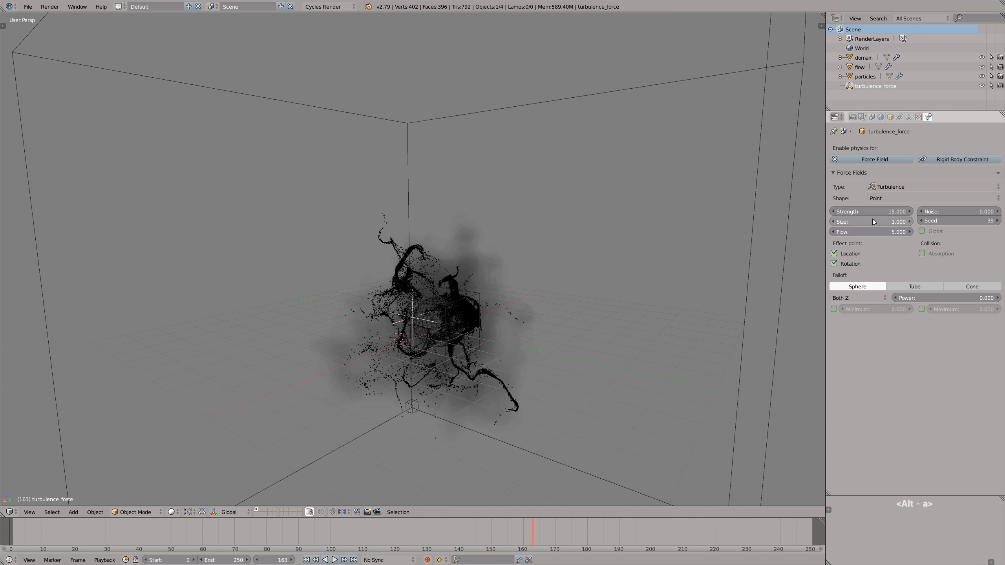
click(875, 231)
text(2)
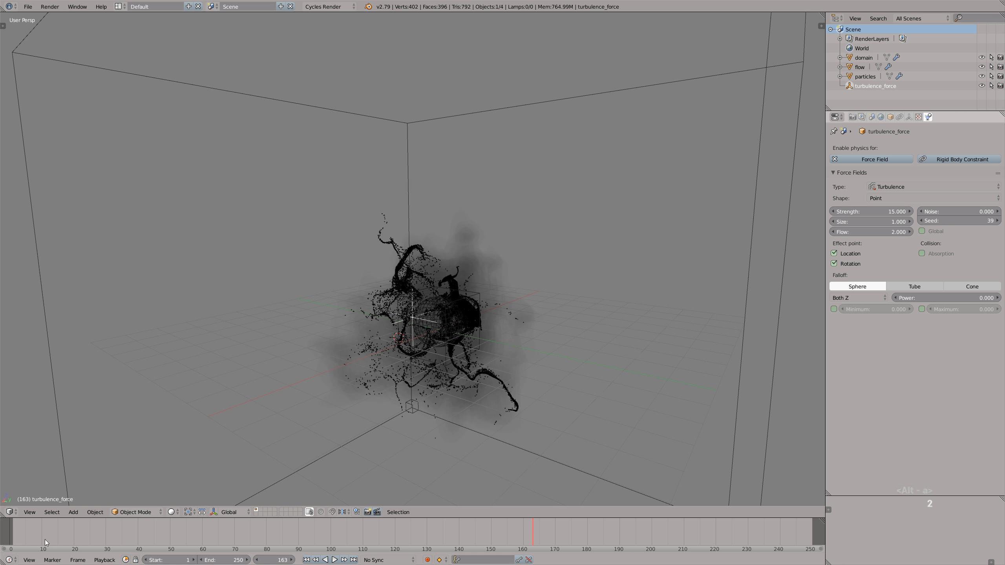
click(13, 543)
key(alt+a)
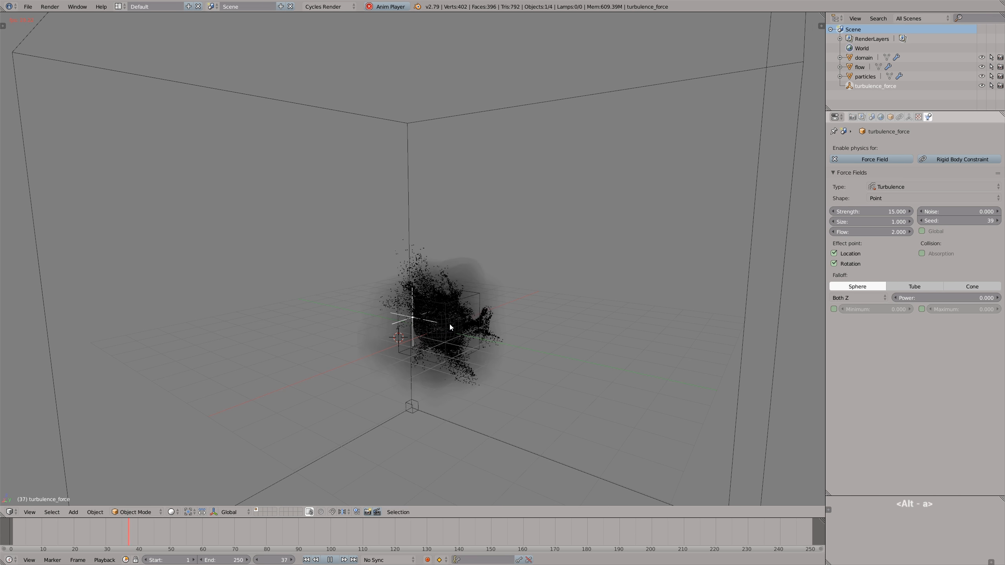
scroll(450, 322, down, 6)
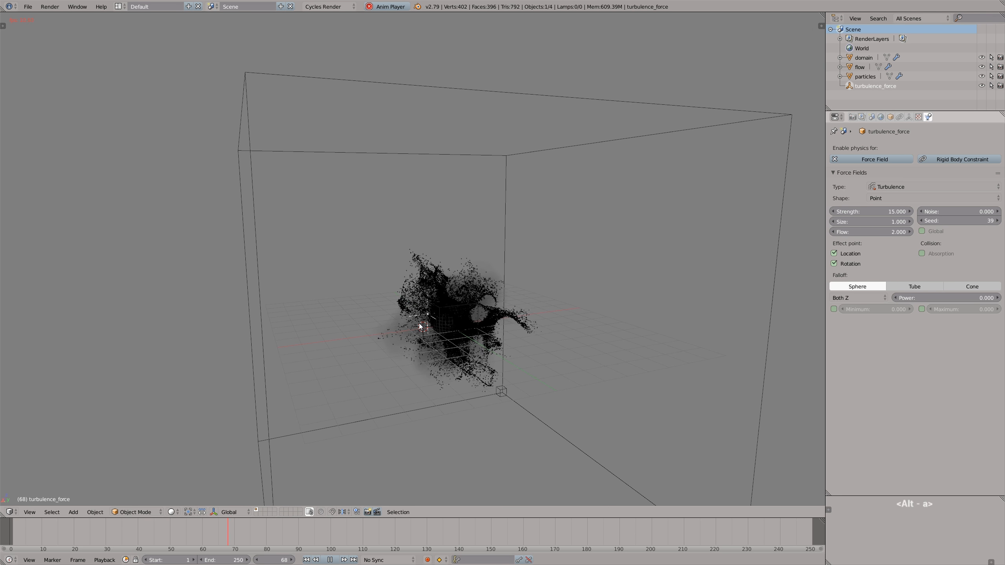
- Set the turbulence field's size to 2 and replay the simulation, finishing back at the start of the timeline
double_click(872, 223)
text(2)
key(Return)
key(alt+a)
click(18, 536)
key(alt+a)
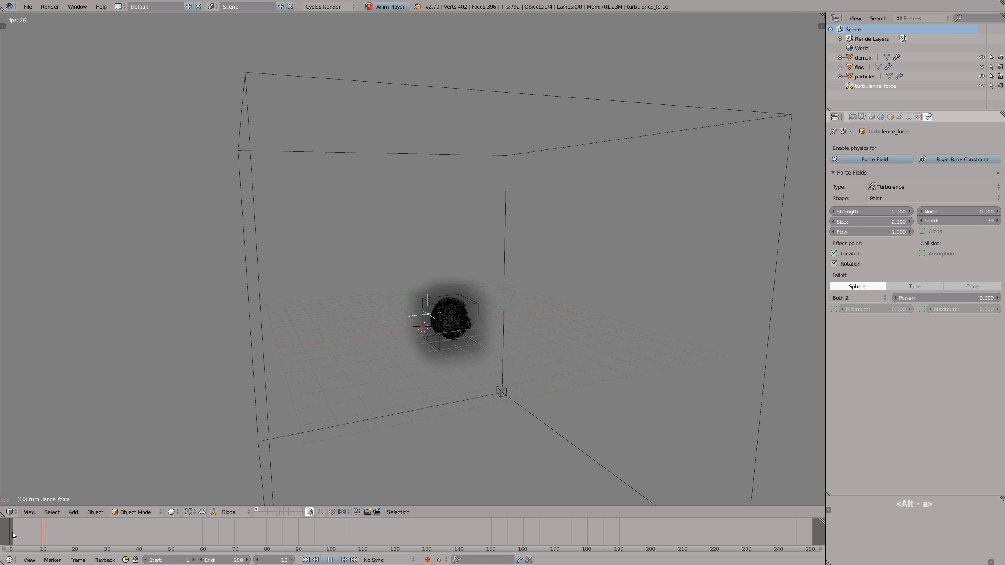
mouse_move(479, 323)
middle_down()
mouse_move(514, 321)
mouse_move(419, 323)
mouse_move(495, 323)
middle_up()
drag(395, 530, 25, 529)
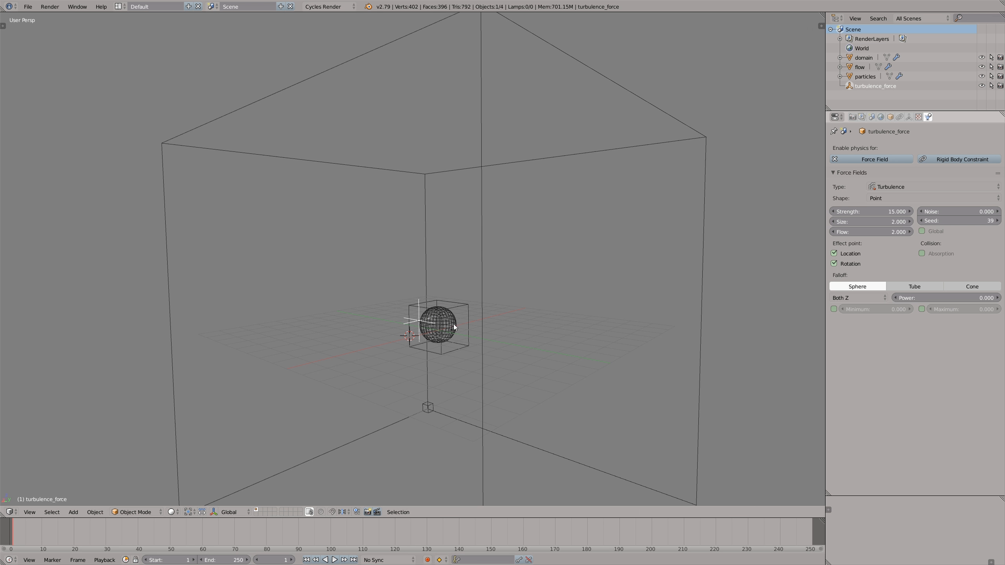
- In the particle emitter's field weights, set Turbulence to 0
right_click(454, 322)
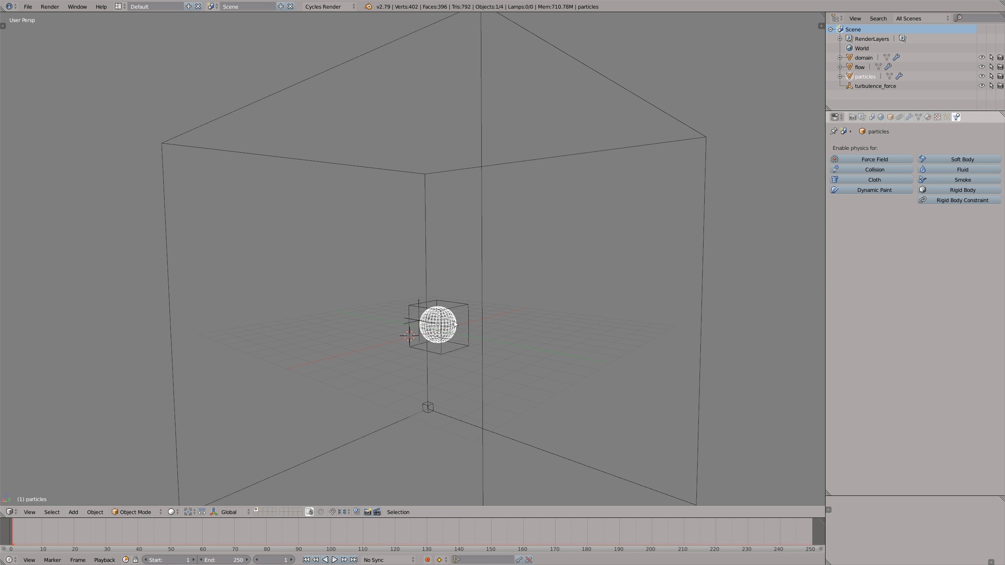
click(947, 116)
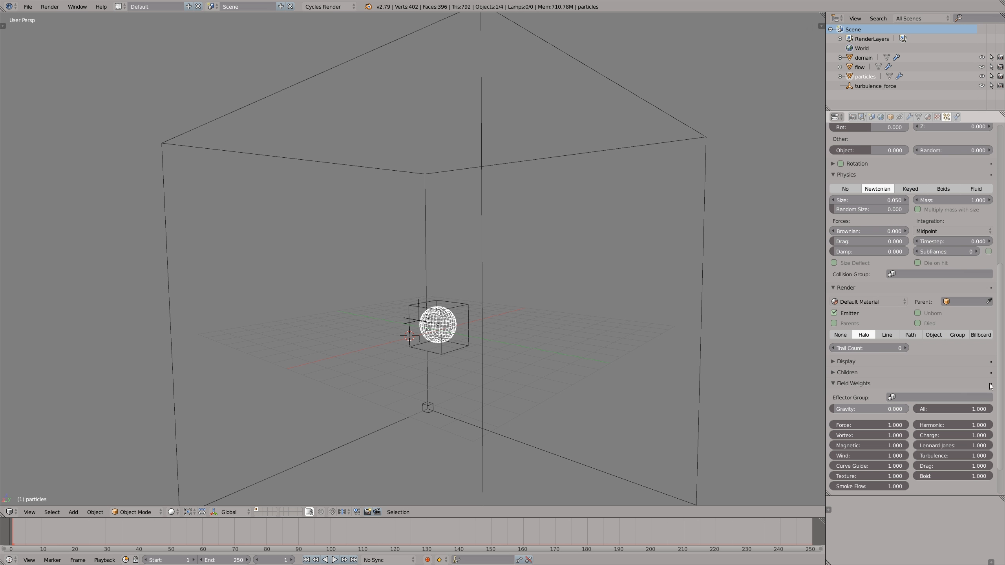
key(alt+a)
drag(984, 459, 975, 464)
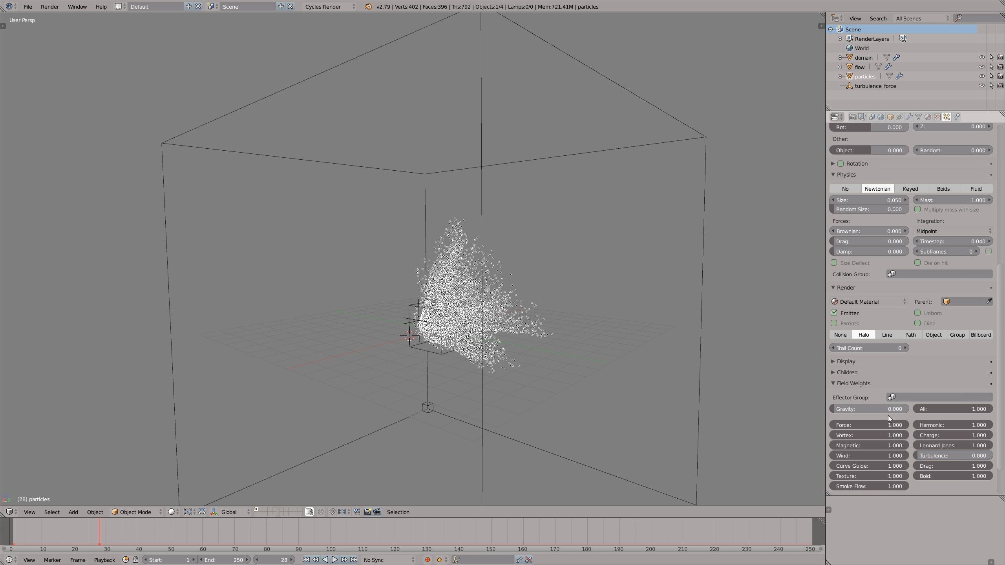
- Replay the simulation from the first frame to examine the particles and smoke with the particles' turbulence weight at 0
key(alt+a)
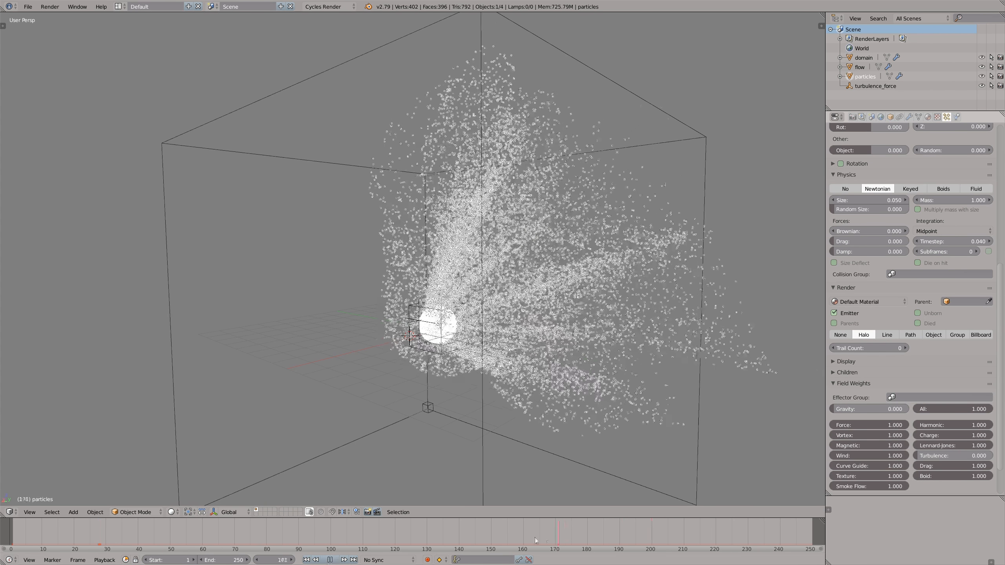
drag(535, 537, 457, 529)
key(shift+Left)
key(alt+a)
middle_drag(454, 261, 409, 336)
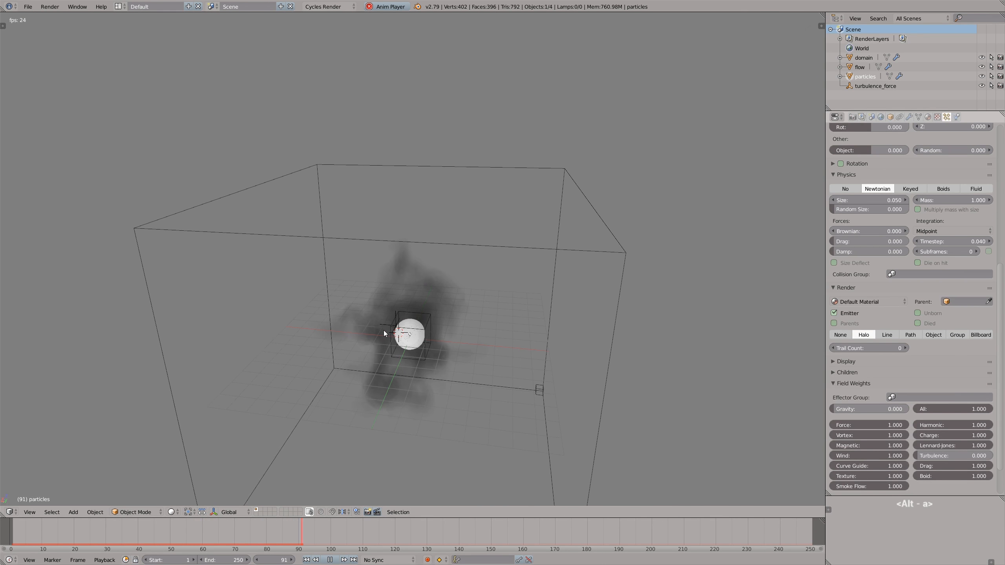
middle_drag(384, 329, 419, 319)
key(alt+a)
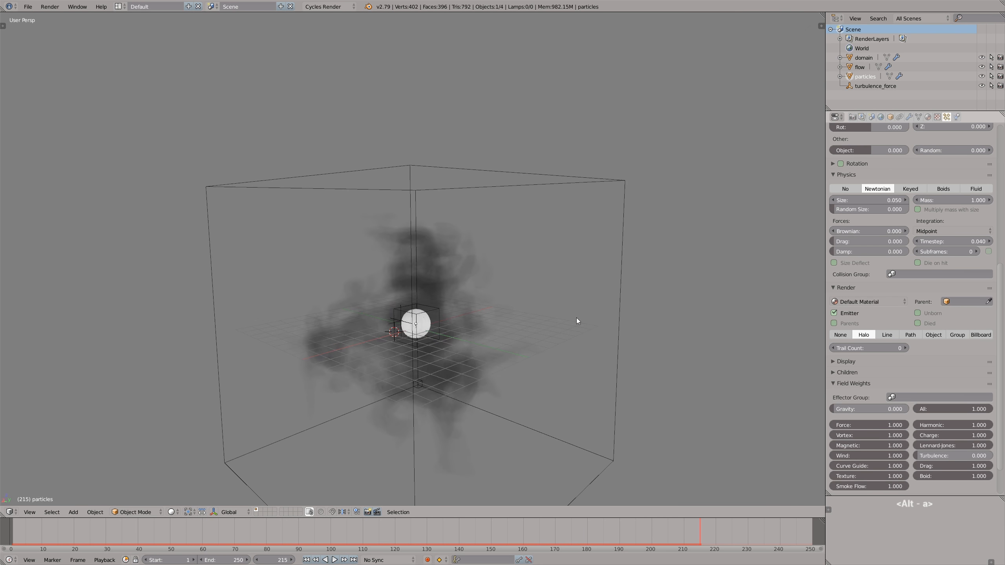
- Set the smoke domain's resolution to 64 divisions and replay the simulation from the start
right_click(614, 319)
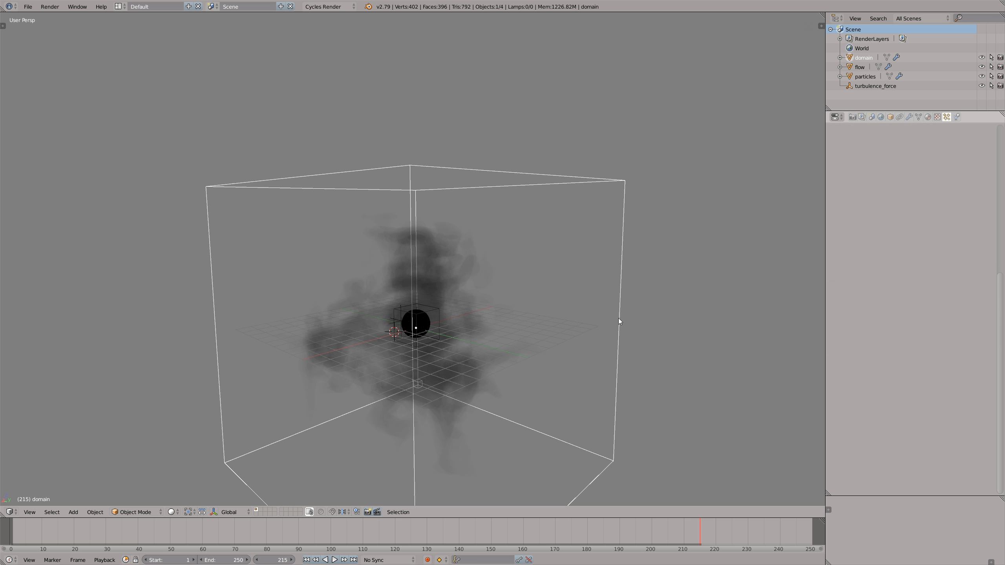
click(958, 116)
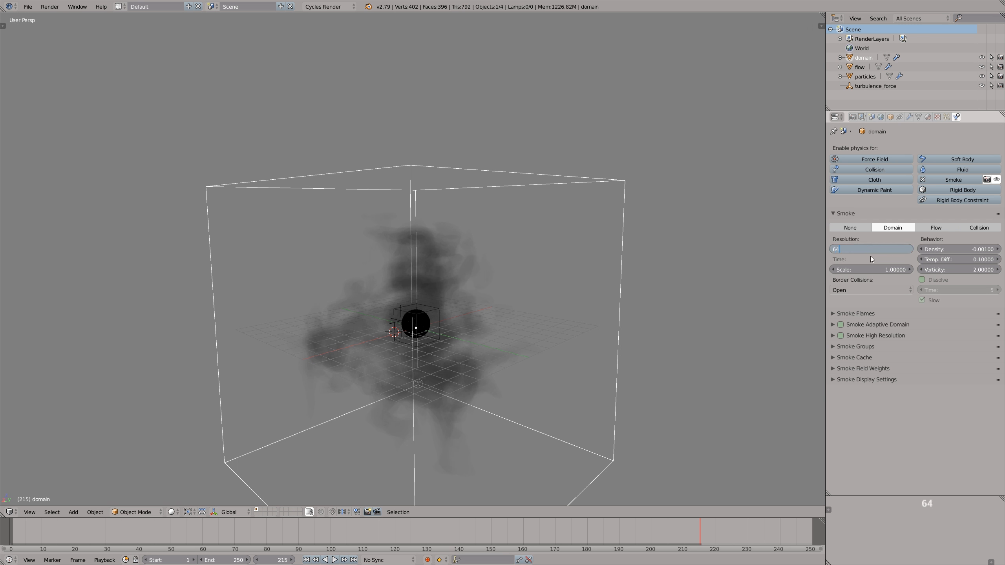
key(Return)
click(511, 532)
key(alt+a)
click(17, 532)
key(alt+a)
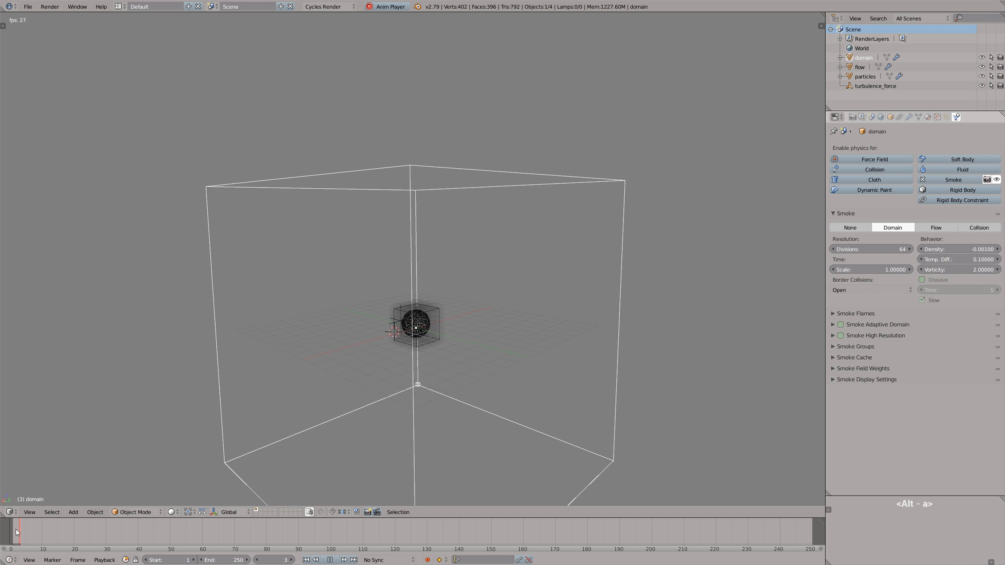
middle_drag(415, 325, 443, 322)
scroll(428, 324, up, 3)
key(alt+a)
- Set the smoke domain's resolution to 32 divisions and return the timeline to the first frame
text(32)
key(Return)
drag(250, 533, 243, 535)
key(Escape)
- Add a Smoke Flow force field inside the particle sphere and name it smoke_flow_force
right_click(416, 323)
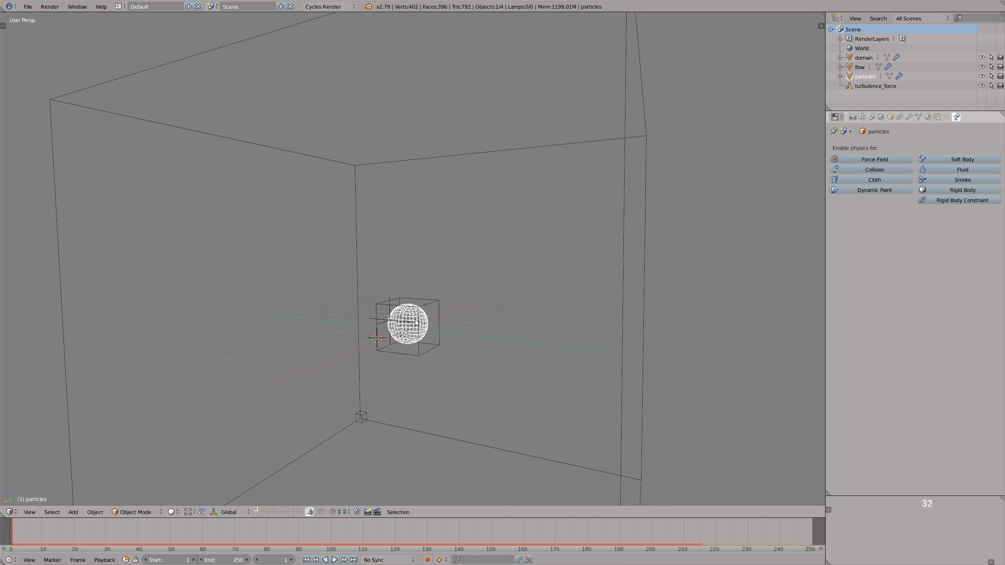
click(949, 118)
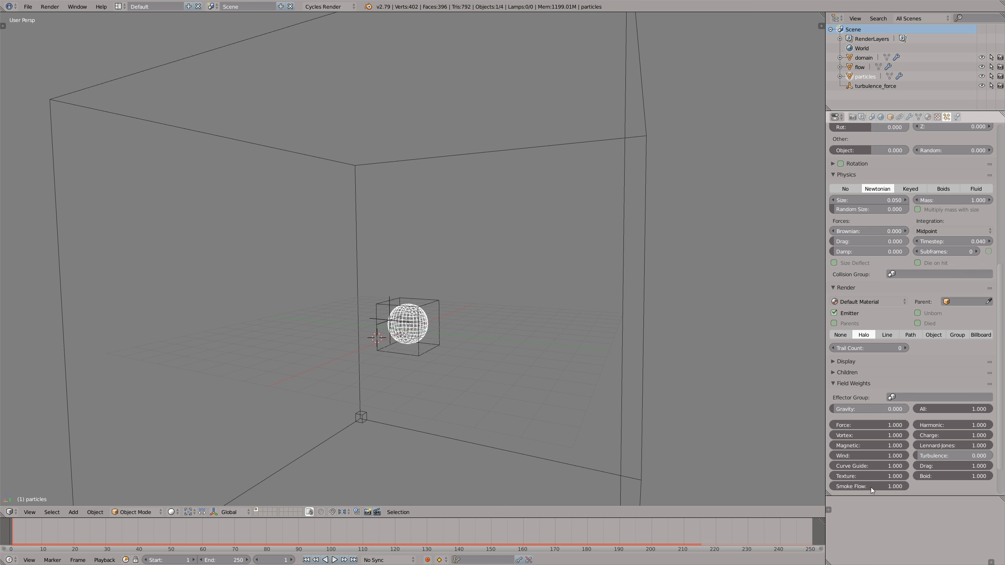
key(shift+a)
mouse_move(425, 335)
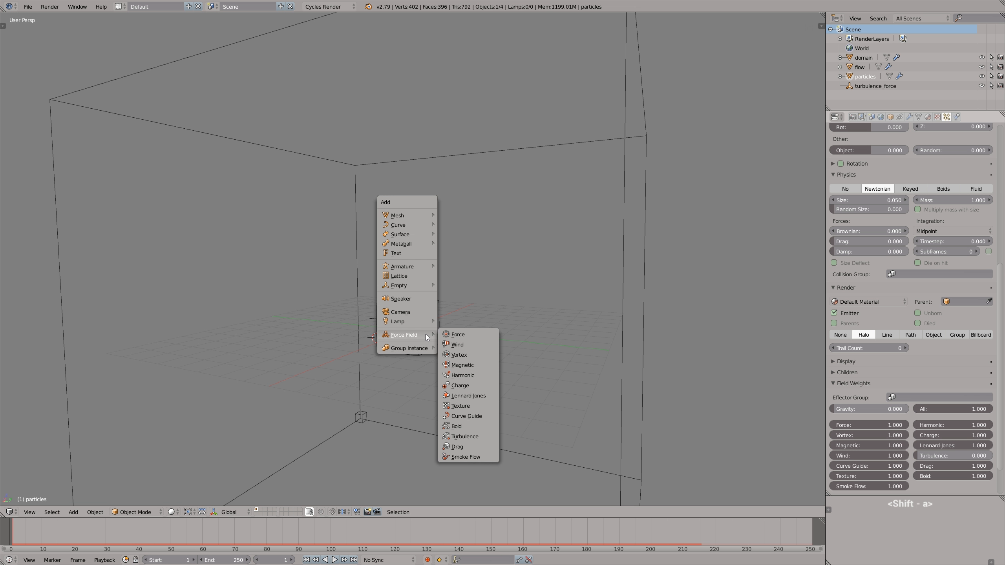
click(473, 458)
key(g)
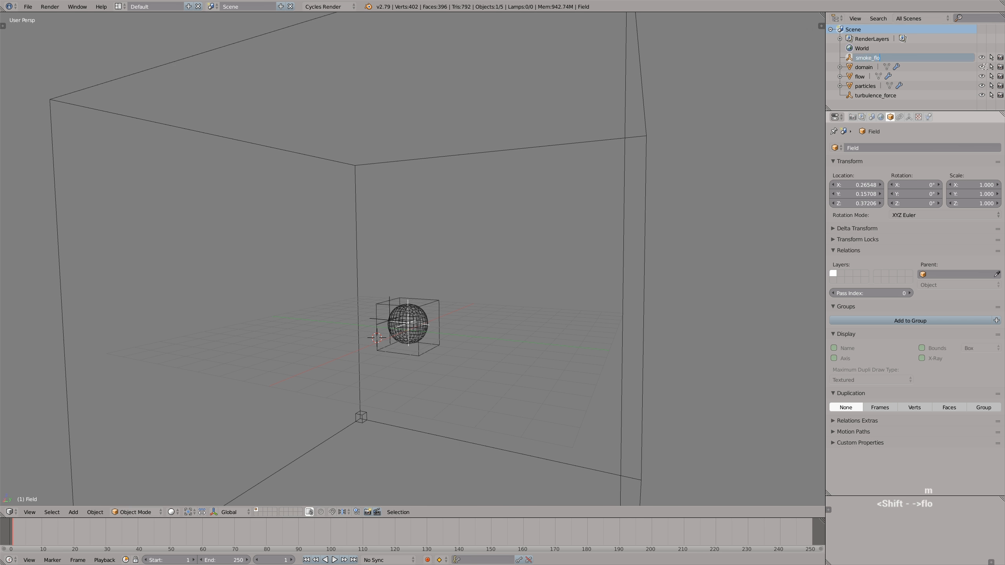
key(Return)
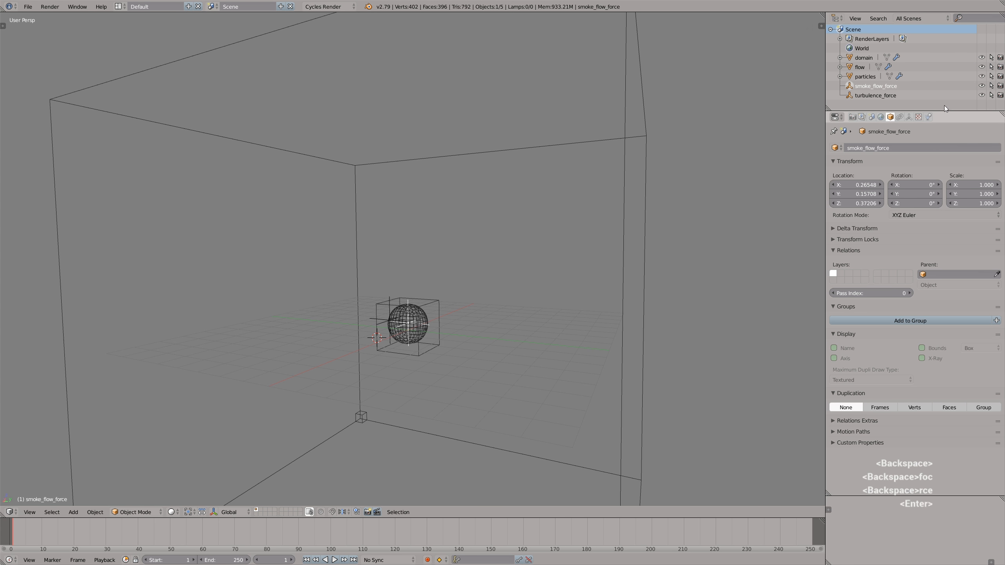
- Show the smoke flow field's physics settings and play the simulation at strength 1, finishing back at the start
click(928, 118)
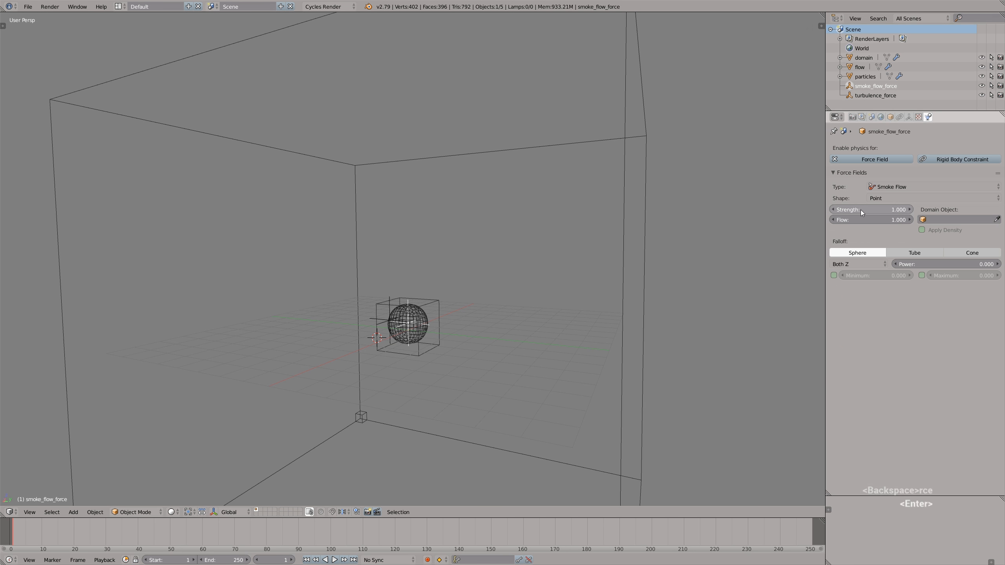
key(alt+a)
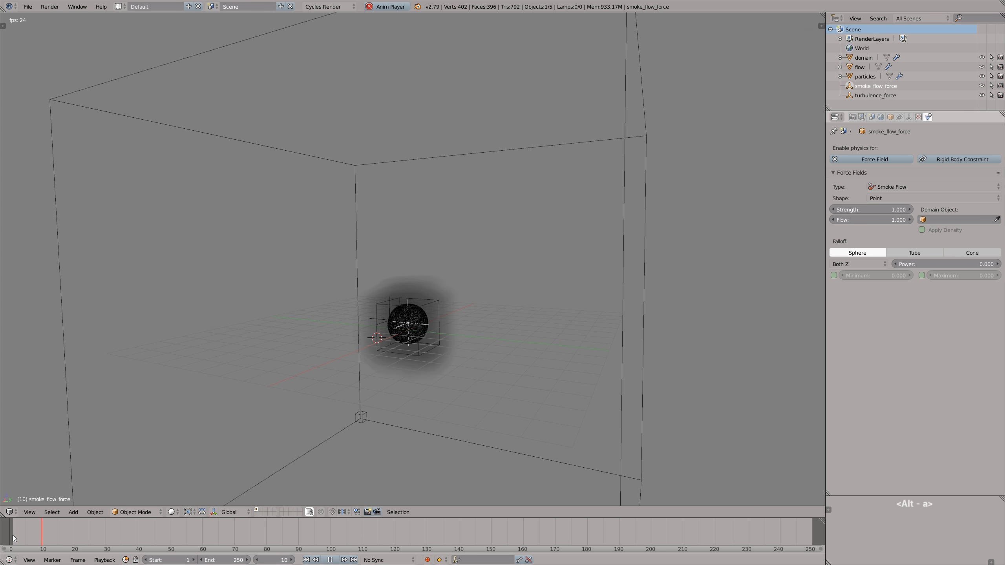
key(alt+a)
drag(122, 534, 10, 538)
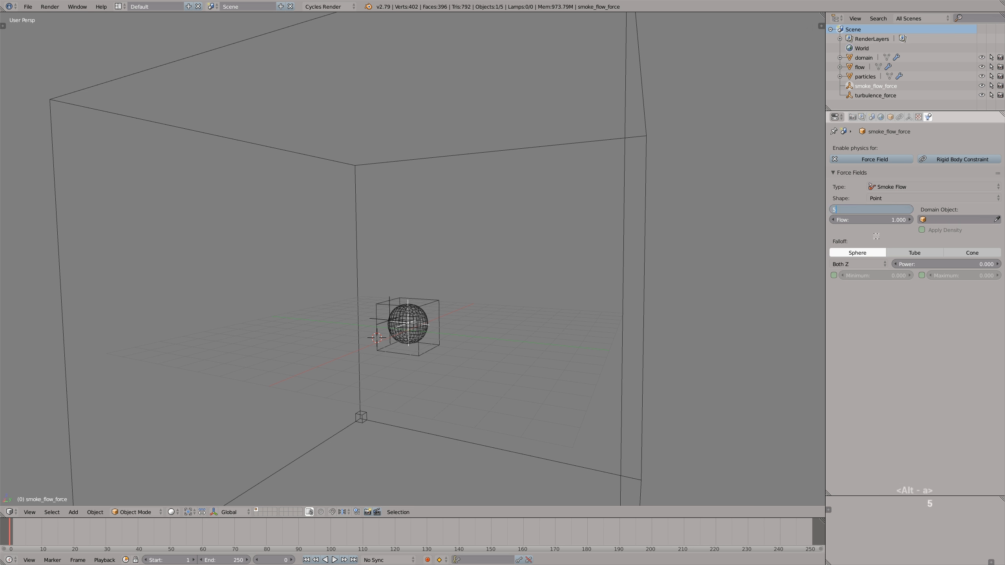
- Set the smoke flow field's strength to 5 and replay the simulation
text(5)
key(Return)
key(alt+a)
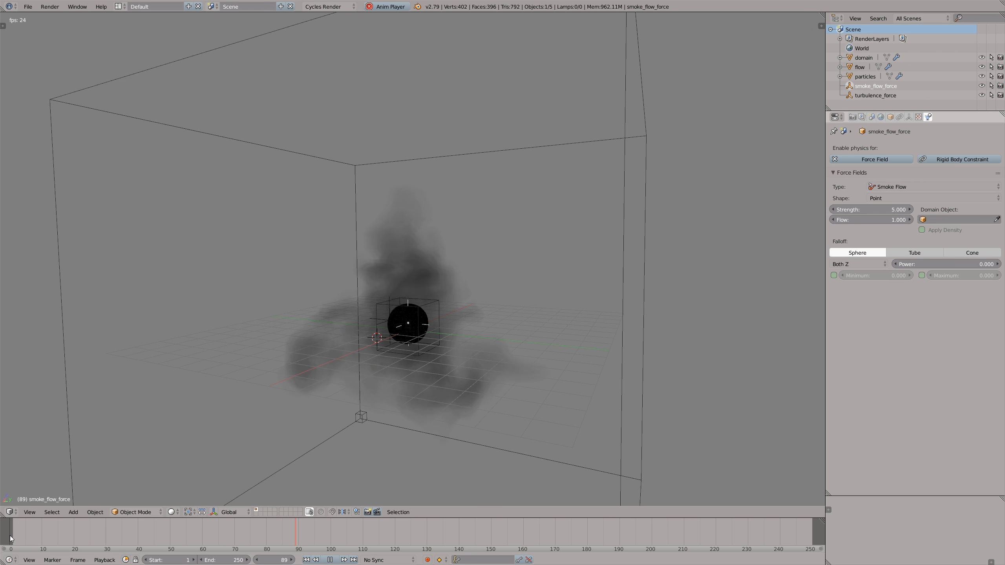
key(Escape)
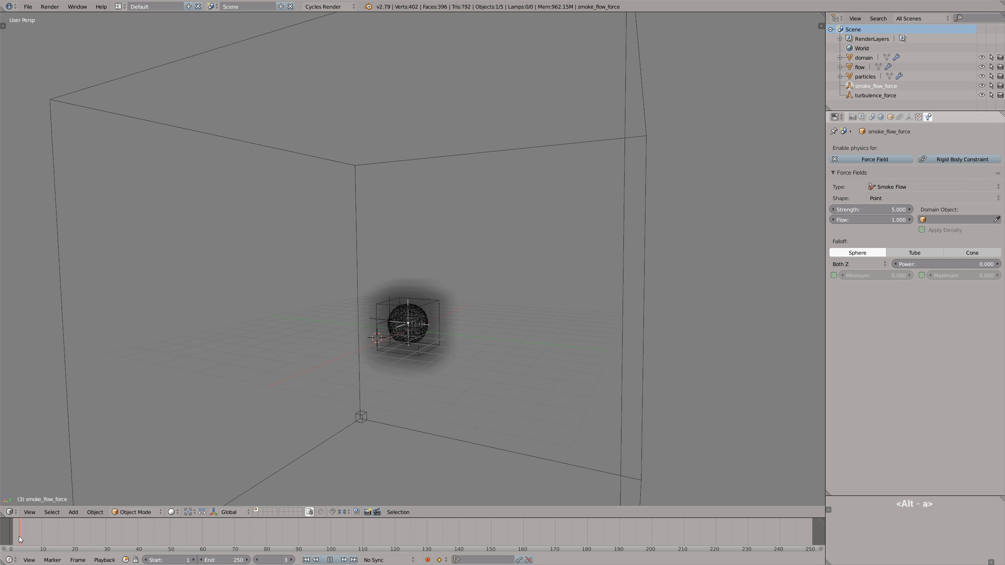
- Assign the smoke domain as the smoke flow field's Domain Object and replay the simulation from the start
click(648, 252)
drag(263, 534, 6, 533)
key(alt+a)
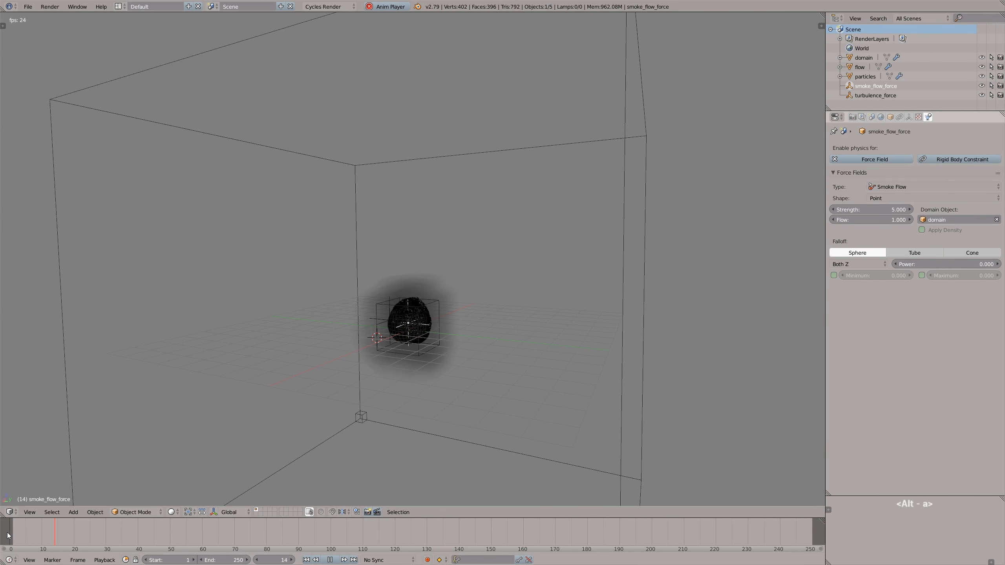
middle_drag(426, 330, 484, 312)
scroll(414, 329, down, 3)
scroll(453, 317, up, 3)
scroll(425, 316, down, 2)
key(alt+a)
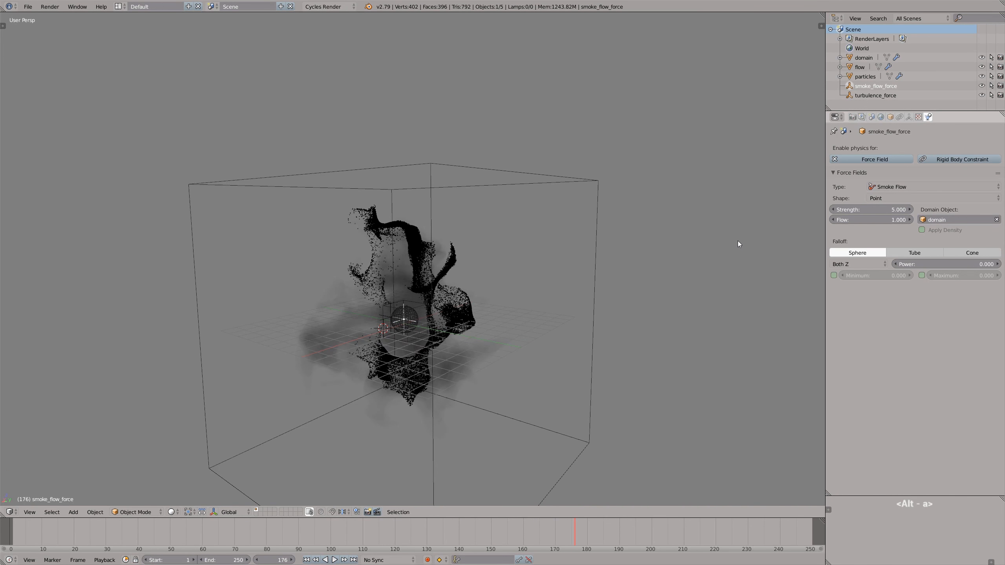
- Set the smoke flow field's flow to 2 and replay the simulation from the start
key(Return)
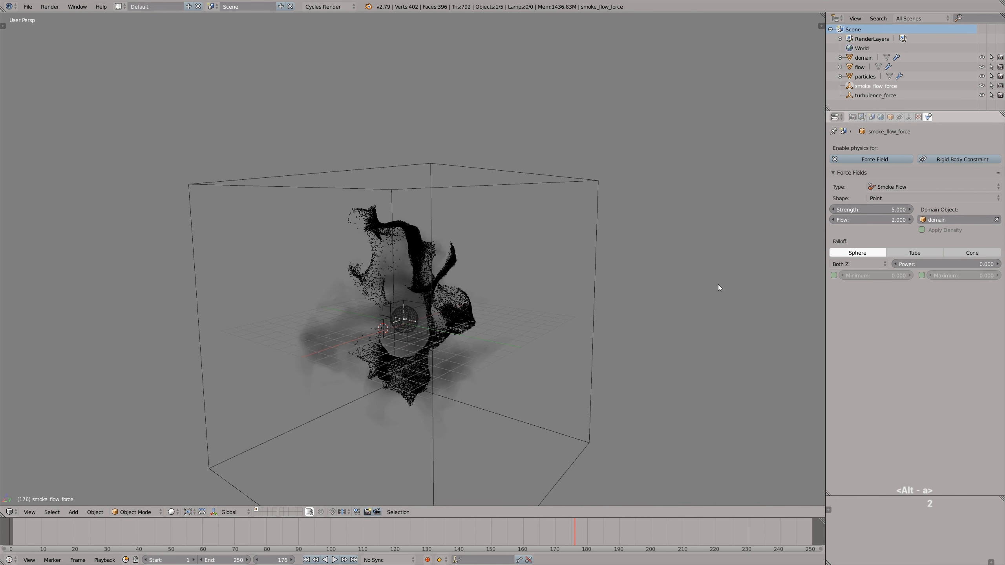
drag(561, 534, 21, 531)
key(alt+a)
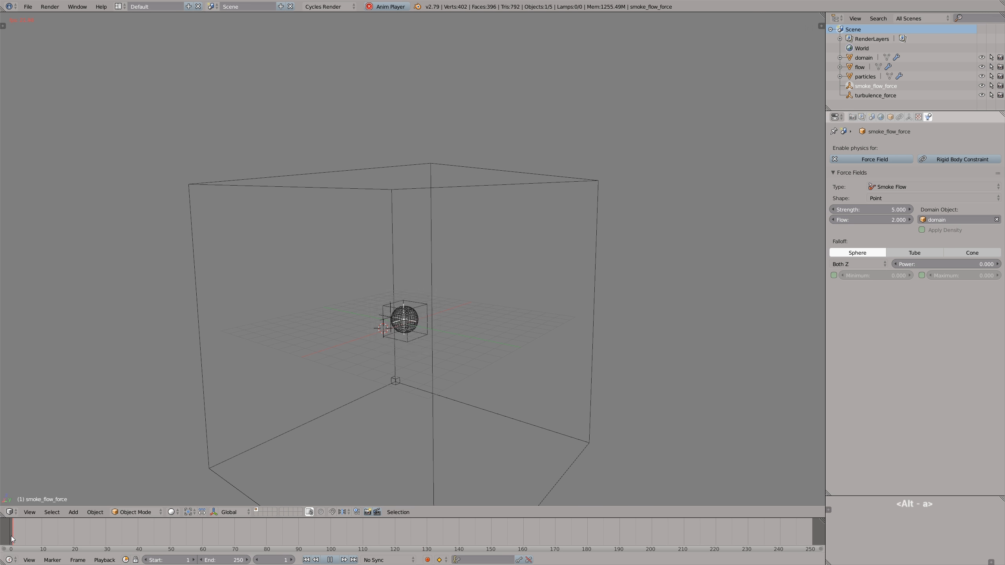
mouse_move(423, 318)
middle_down()
mouse_move(400, 316)
mouse_move(452, 313)
mouse_move(356, 316)
mouse_move(462, 317)
mouse_move(423, 313)
middle_up()
scroll(433, 314, up, 1)
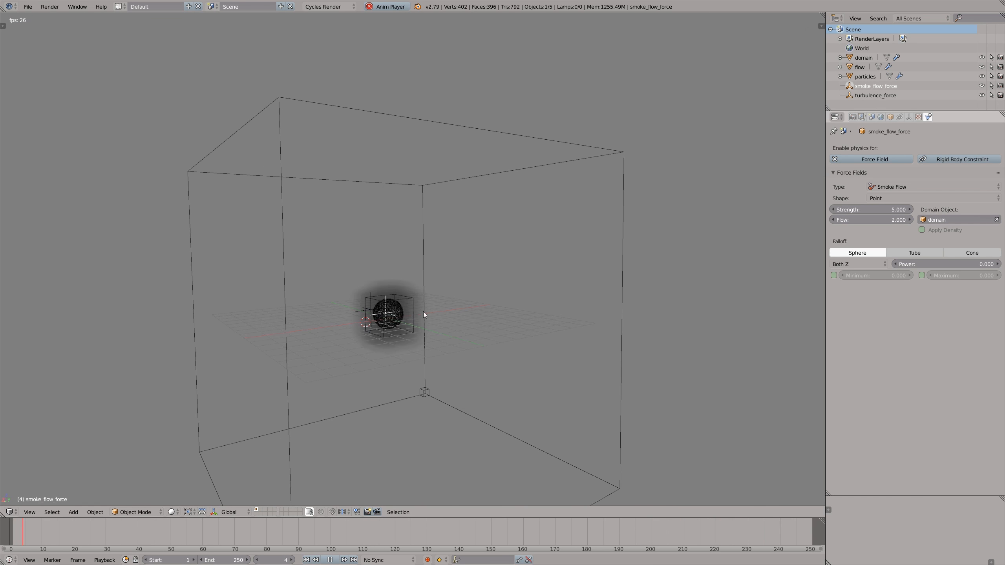
- Stop the playback and set the smoke flow field's flow to 1.2
key(alt+a)
click(878, 220)
text(1.2)
- Switch the viewport to wireframe shading and scale the particle emitter sphere up well beyond the smoke source
scroll(422, 318, up, 4)
scroll(407, 320, up, 2)
key(z)
right_click(416, 328)
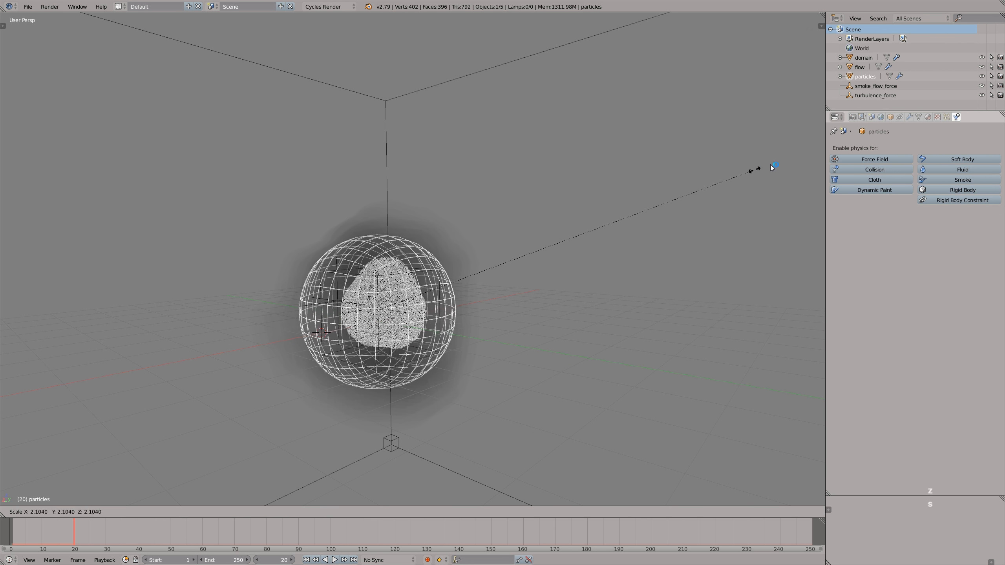
click(904, 136)
scroll(561, 274, down, 6)
key(shift+Left)
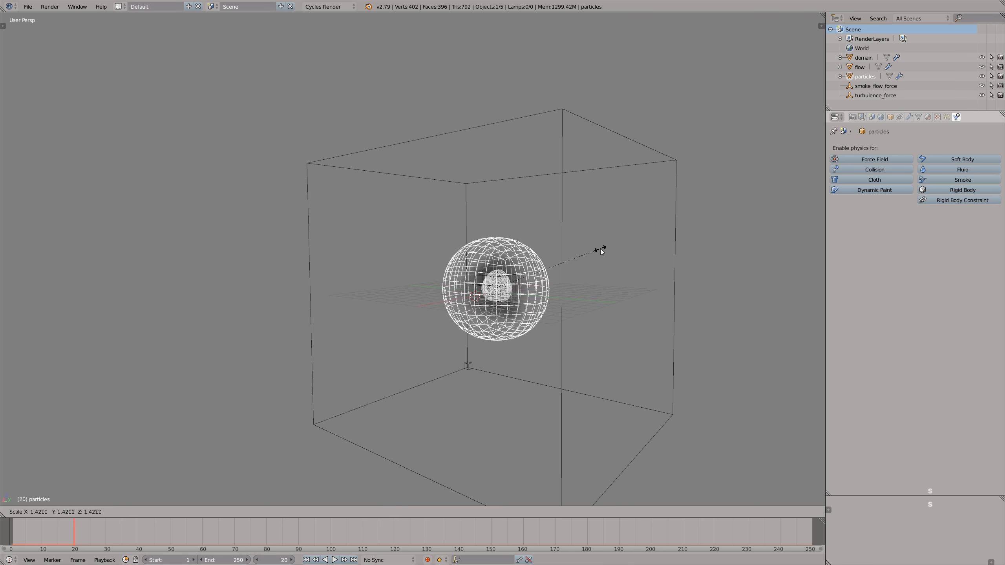
- Play and scrub through the simulation to examine how particles from the enlarged emitter sphere move with the smoke
key(alt+a)
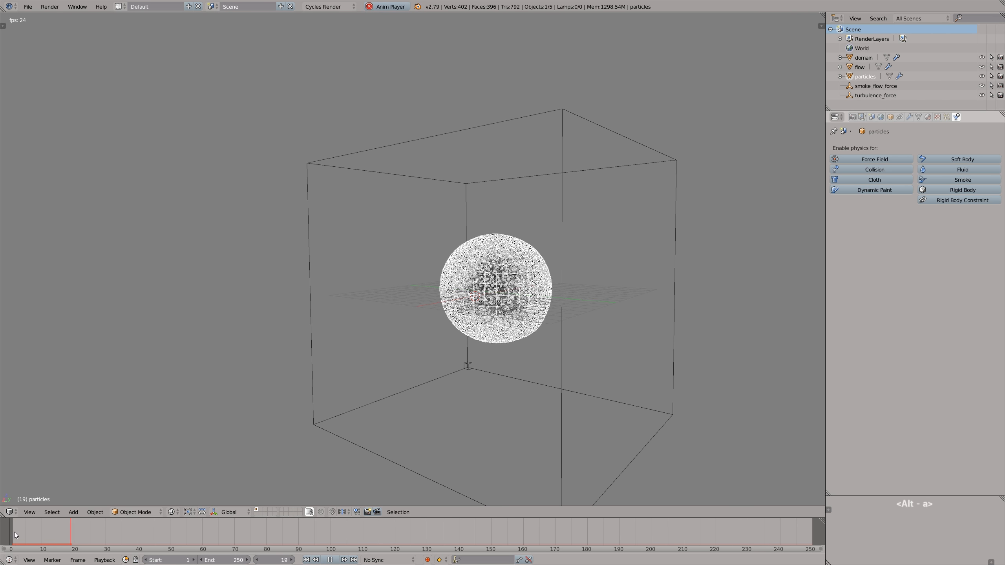
shift+middle_drag(520, 282, 484, 294)
key(alt+a)
drag(562, 529, 330, 531)
drag(329, 531, 227, 531)
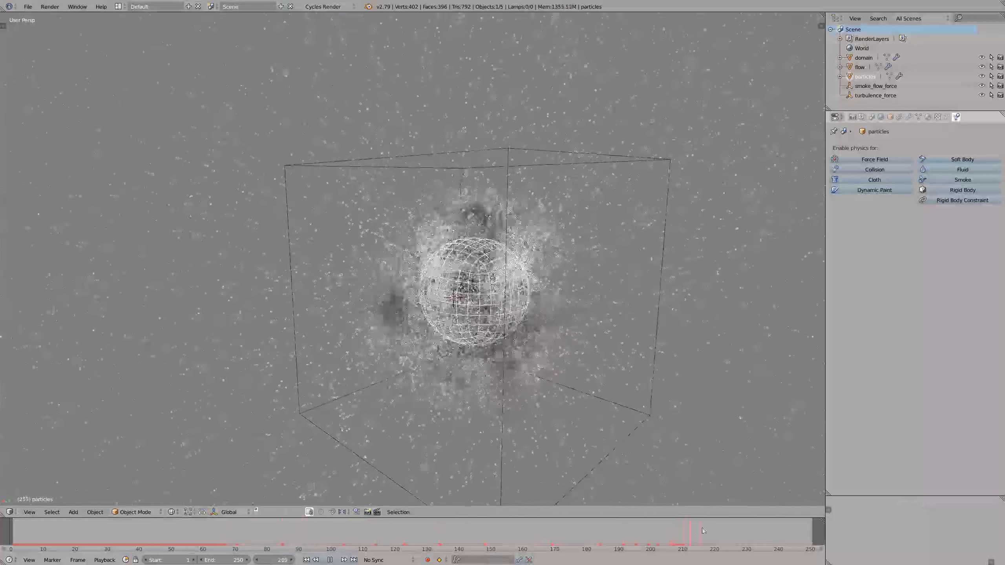
key(alt+a)
- Scale the particle emitter sphere down to a tiny ball inside the smoke source and replay the simulation from the start
key(s)
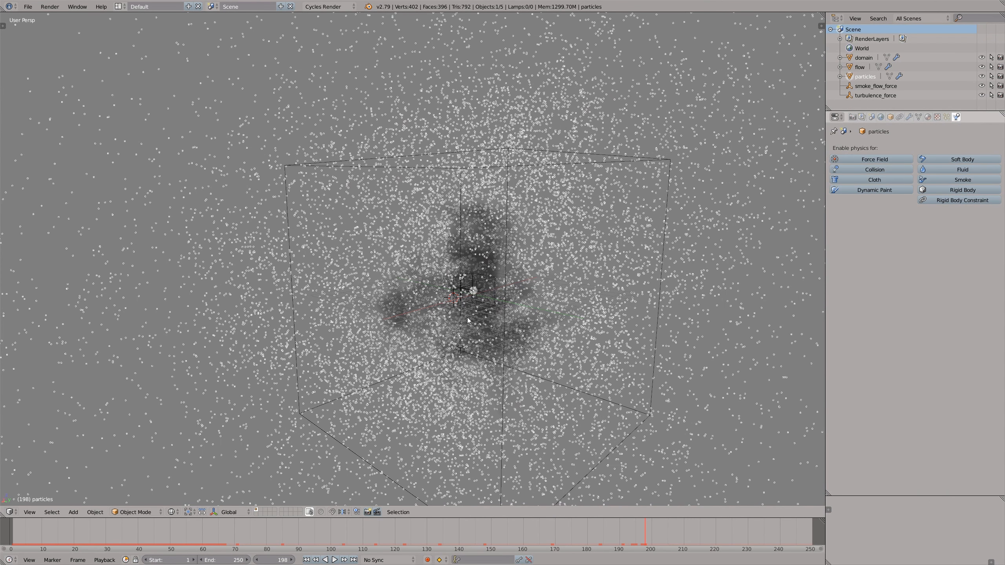
click(13, 543)
key(alt+a)
middle_drag(422, 337, 455, 292)
scroll(476, 293, up, 3)
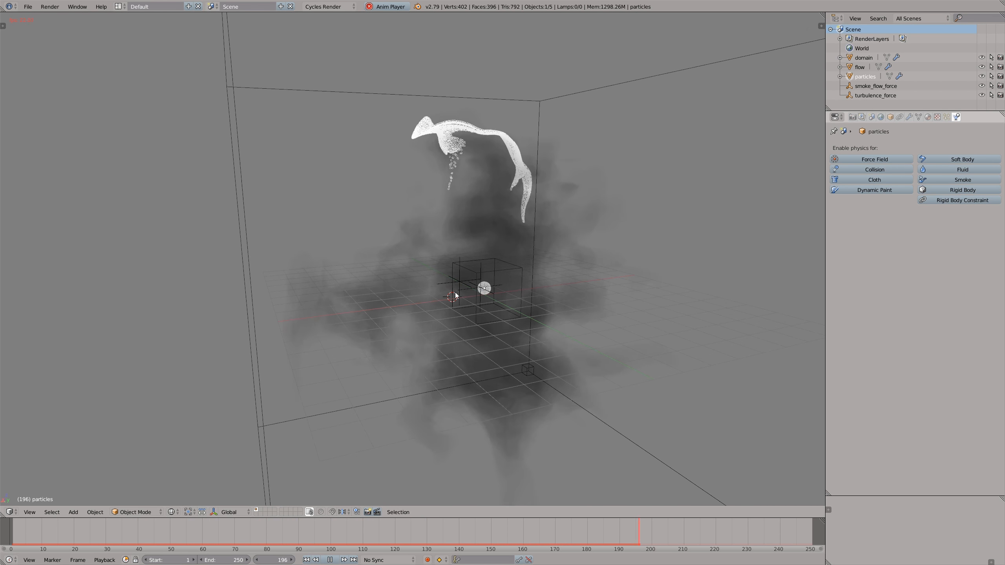
- Stop the playback and set the smoke domain's resolution divisions to 64
middle_drag(466, 292, 502, 290)
scroll(498, 284, up, 2)
key(alt+a)
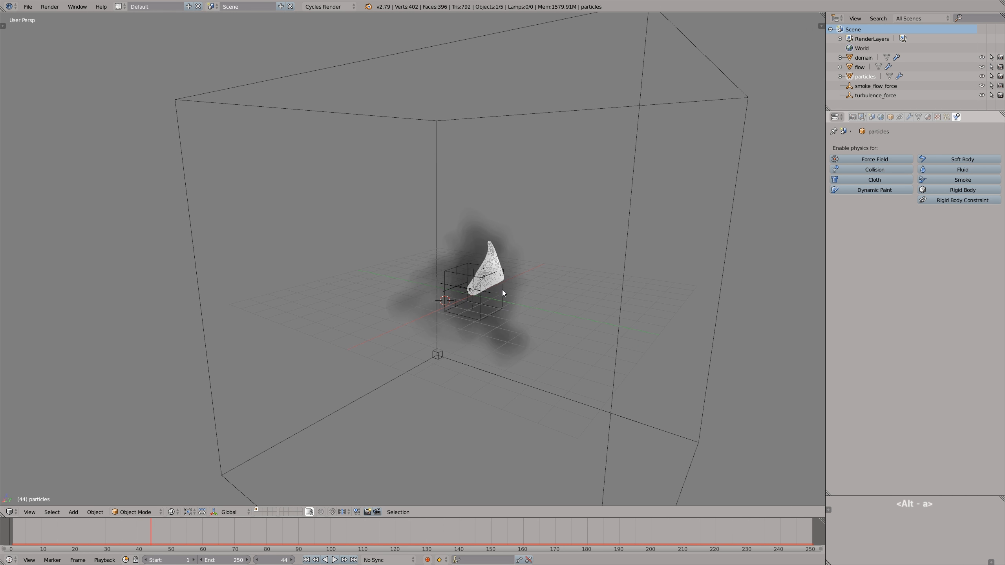
right_click(727, 230)
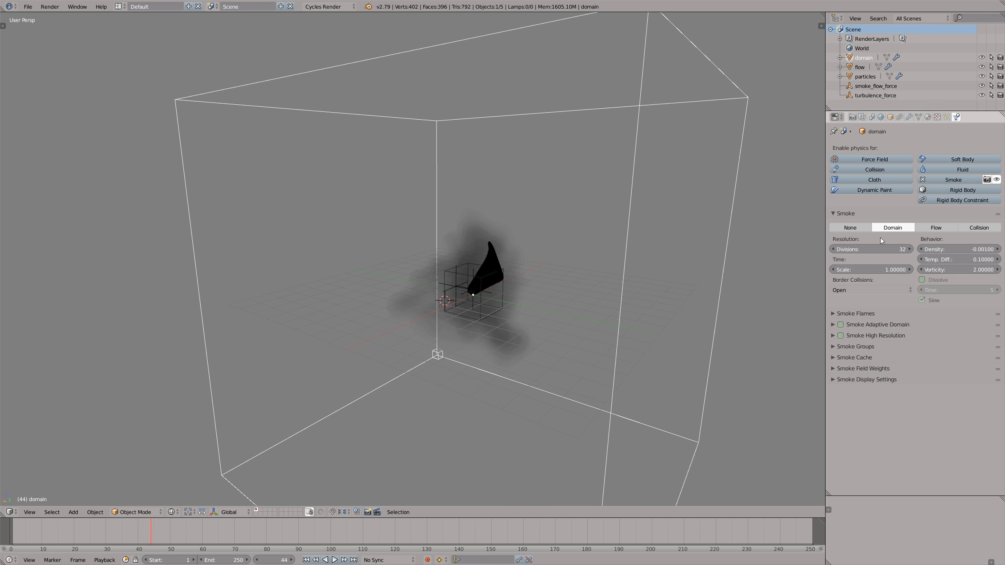
key(Return)
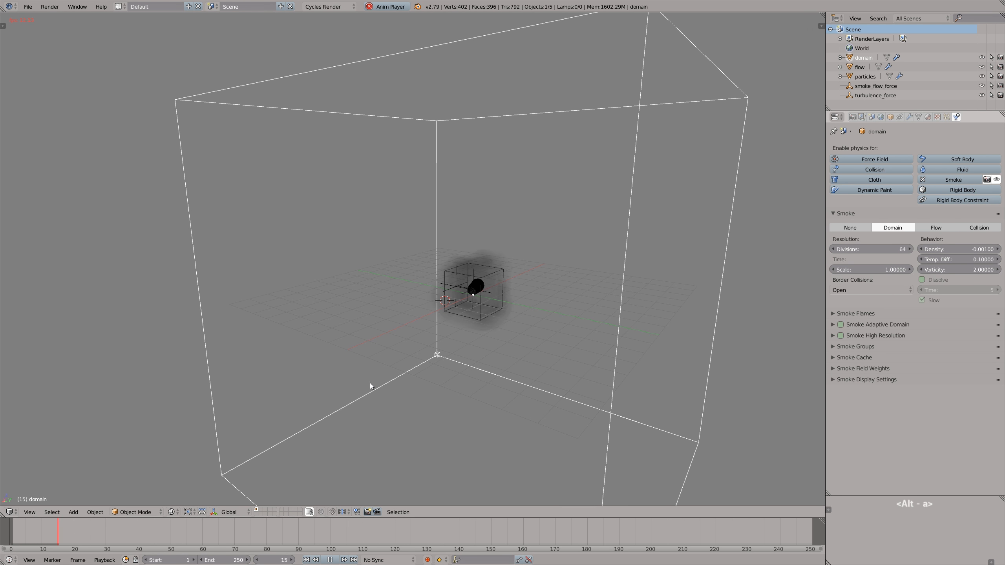
- Examine the particles and higher-resolution smoke during playback and stop the simulation around frame 179
right_click(480, 307)
middle_drag(481, 307, 519, 256)
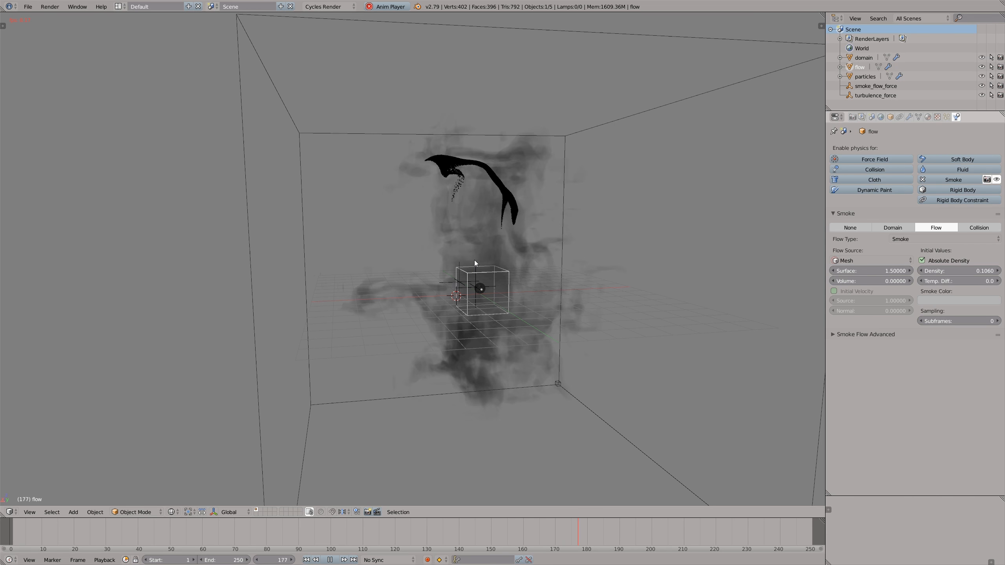
key(alt+a)
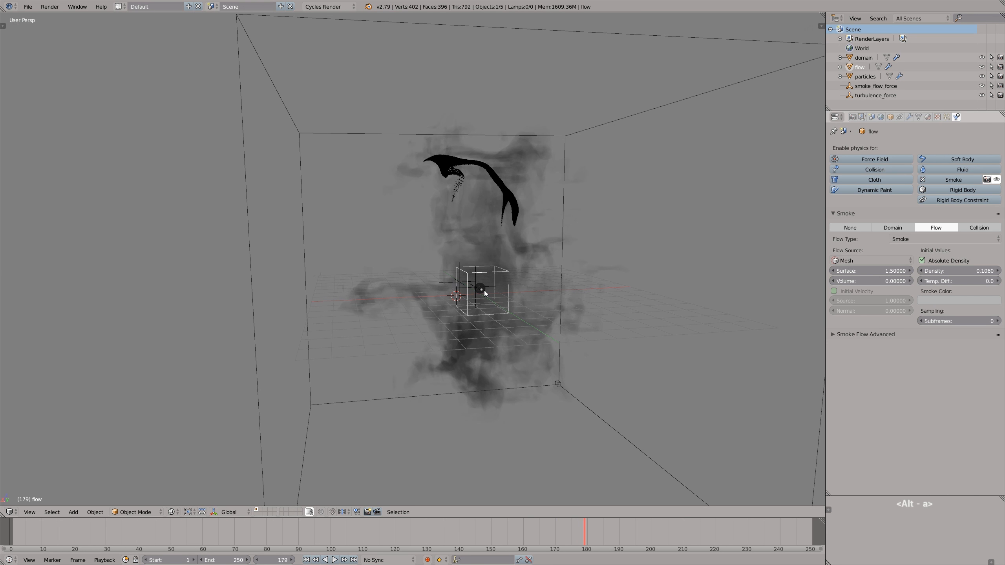
- Set the smoke flow field's strength to 15 and replay the simulation from the start
click(882, 86)
click(873, 207)
text(15)
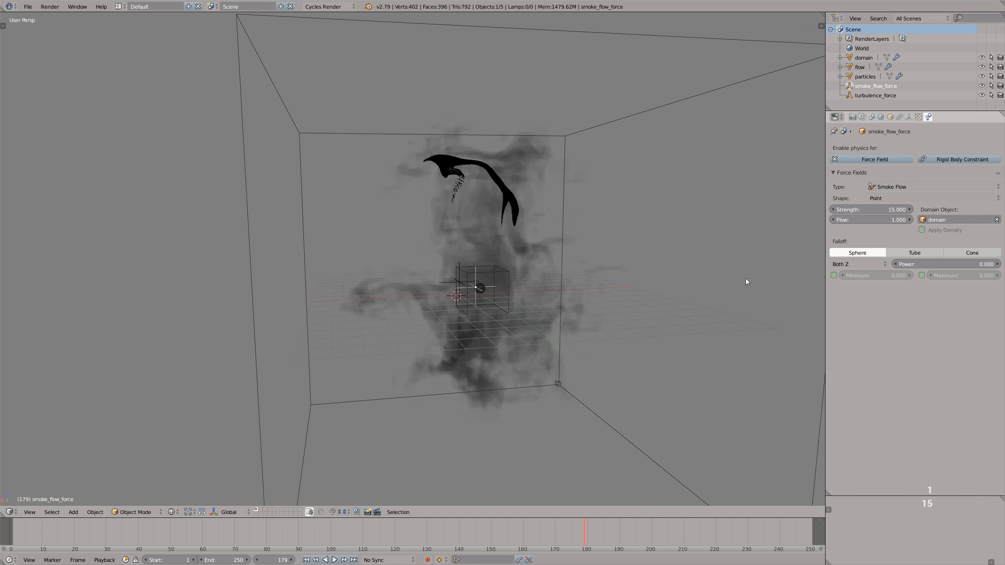
drag(70, 538, 12, 536)
key(alt+a)
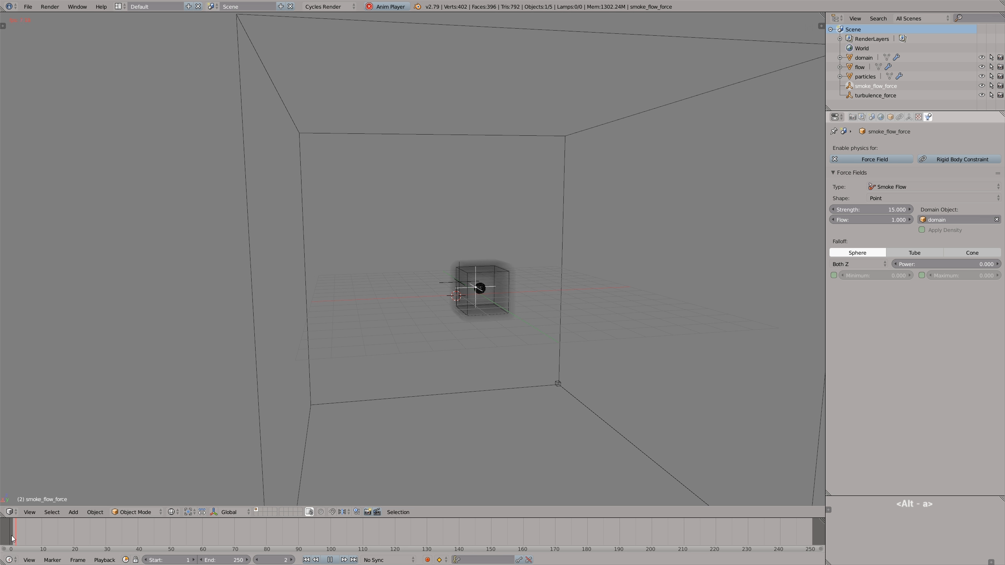
middle_drag(479, 288, 584, 263)
key(alt+a)
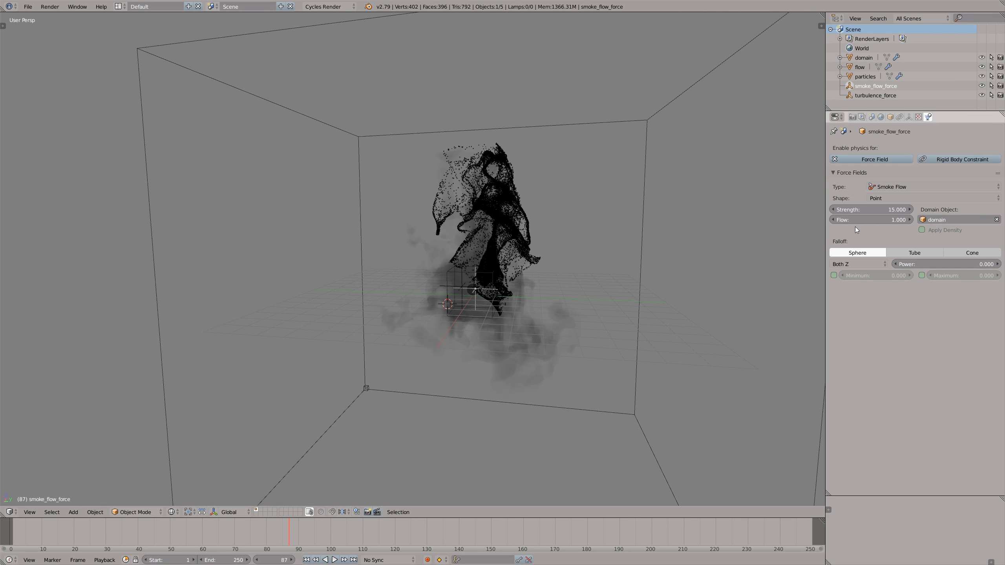
- Set the smoke flow field's flow to 1.6 and replay the simulation from the start to check the particles
drag(881, 219, 878, 219)
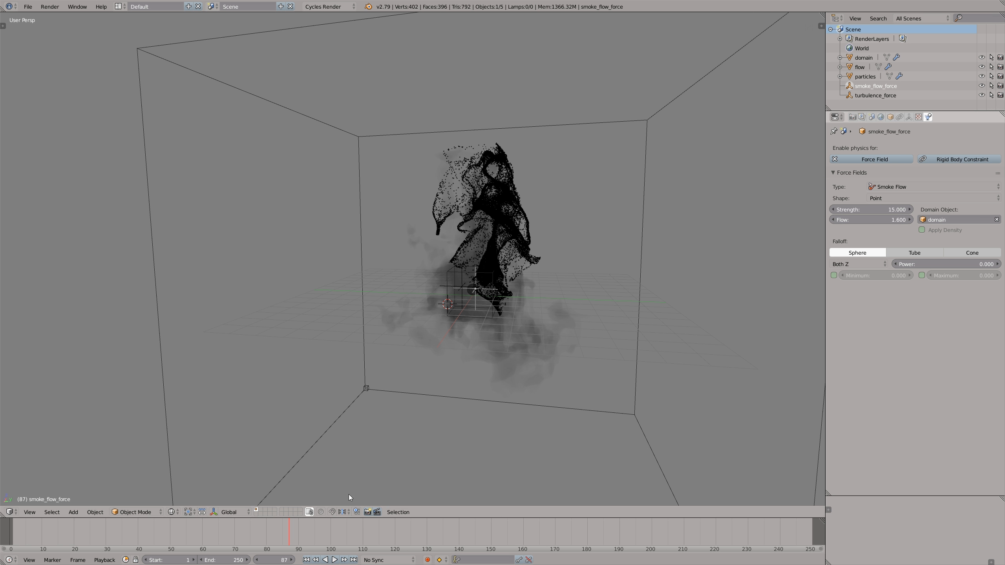
click(8, 532)
key(alt+a)
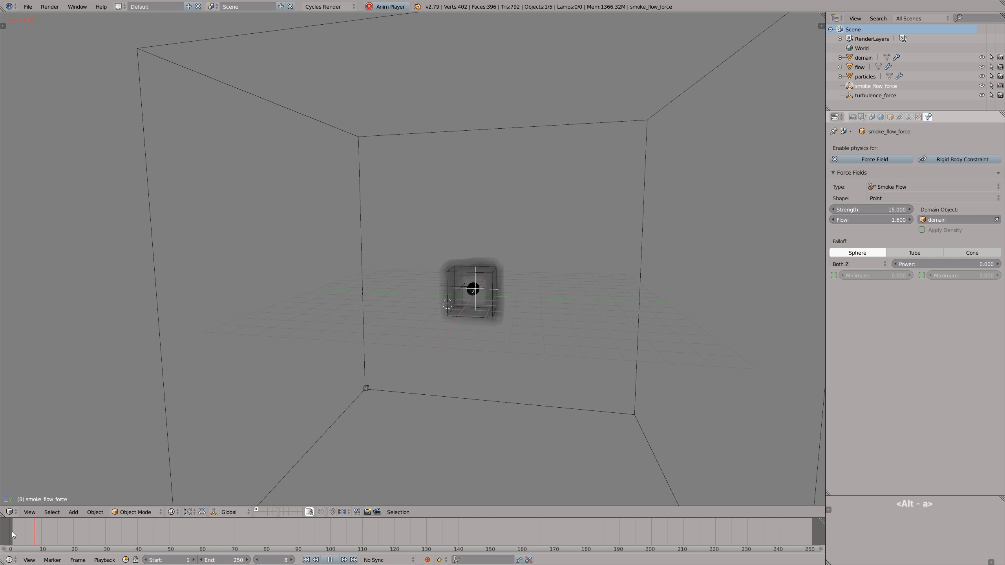
middle_drag(492, 269, 526, 264)
key(alt+a)
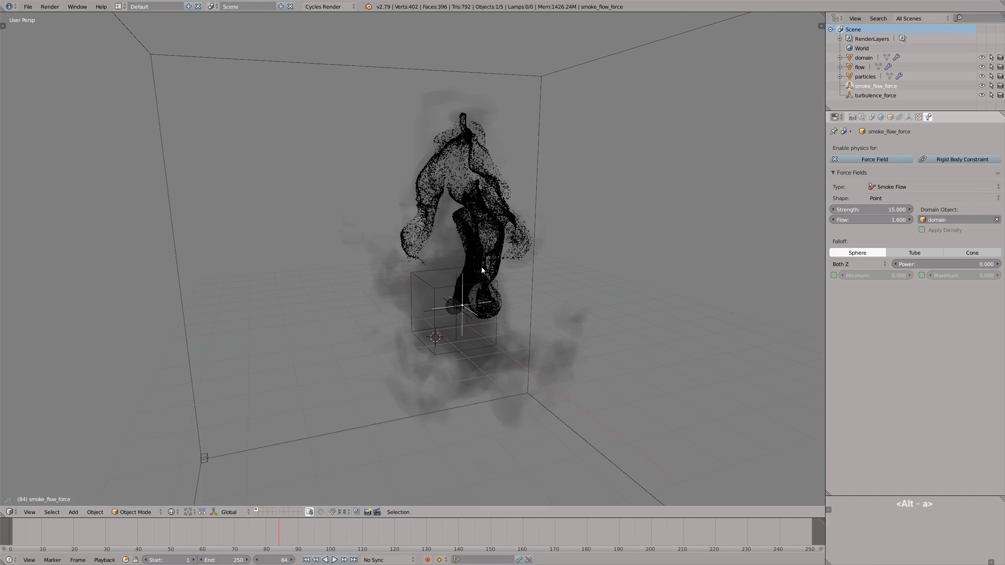
middle_drag(482, 268, 458, 273)
key(alt+a)
key(alt+a)
scroll(456, 283, up, 2)
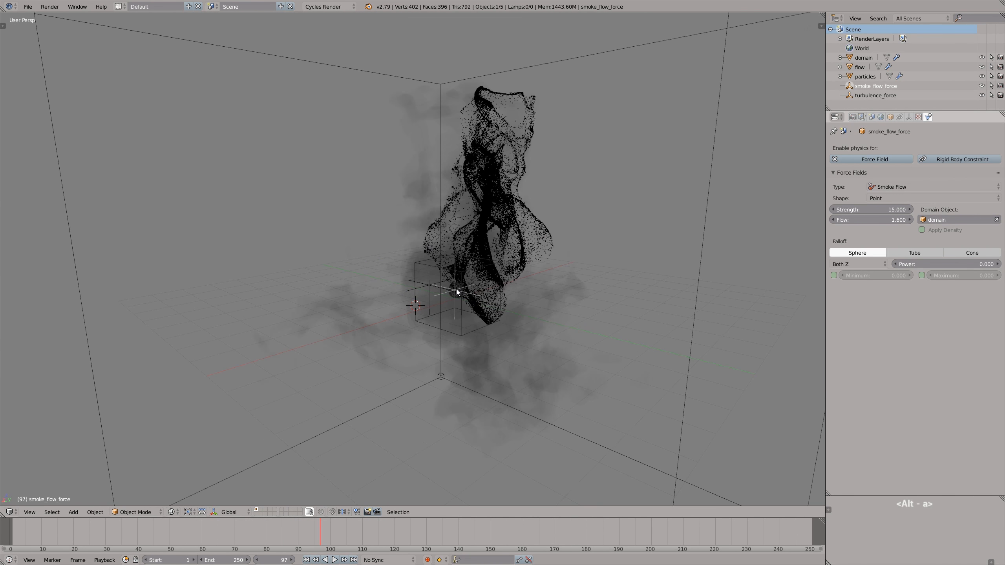
- Try moving the particle emitter sphere out of the smoke source while the simulation plays
right_click(456, 289)
scroll(460, 295, down, 4)
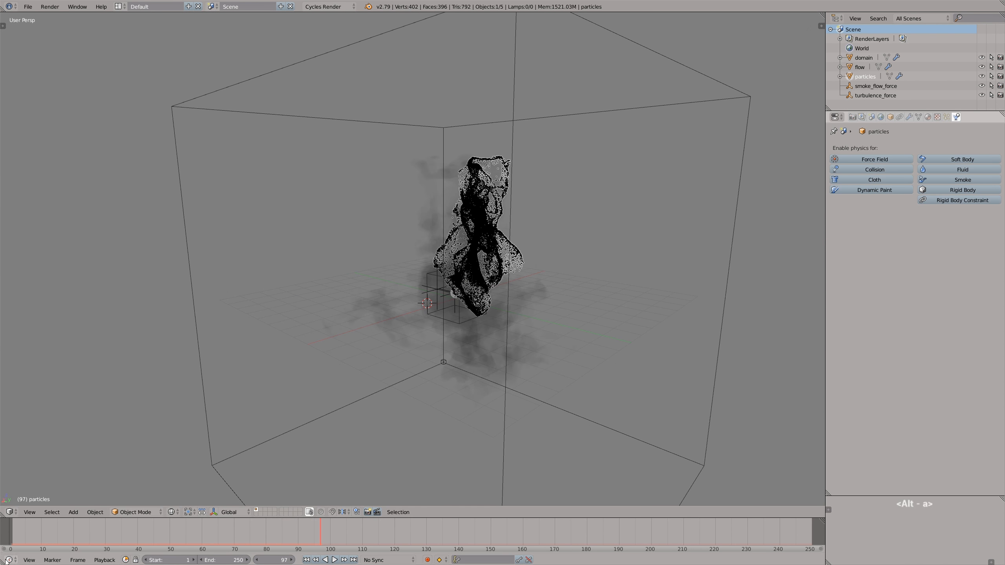
click(11, 537)
key(alt+a)
key(g)
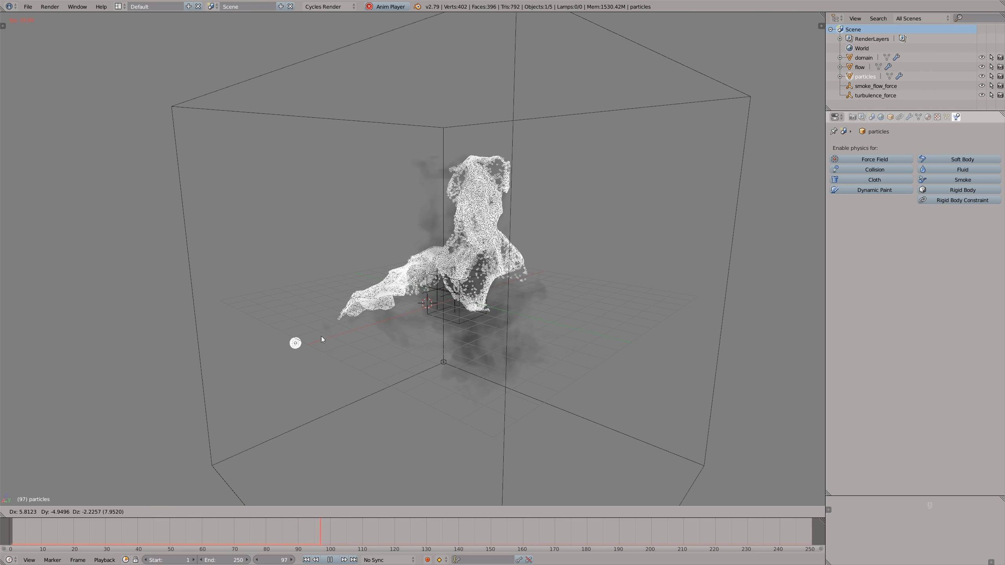
right_click(337, 342)
key(alt+a)
key(alt+a)
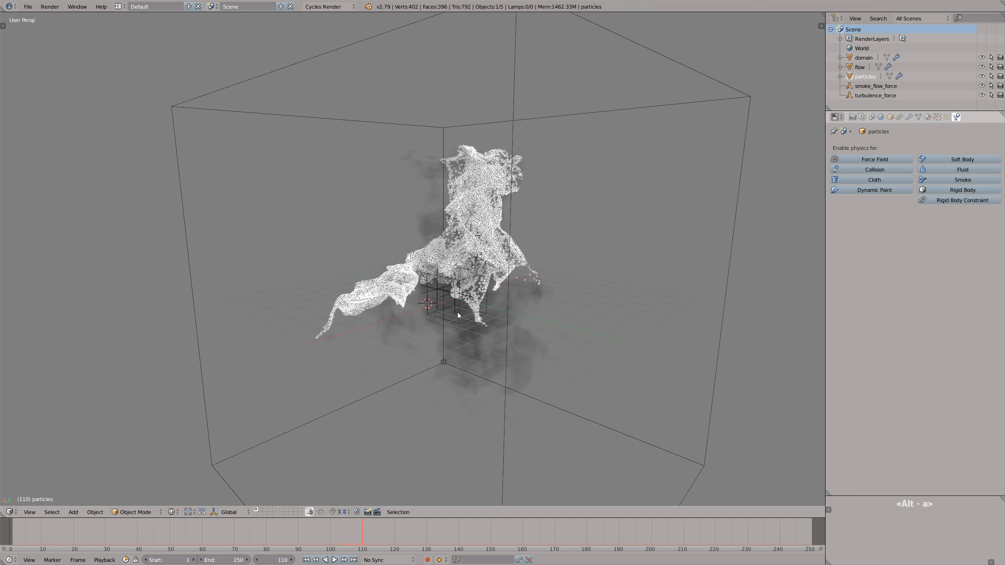
mouse_move(465, 294)
middle_down()
mouse_move(524, 289)
mouse_move(515, 313)
mouse_move(469, 297)
mouse_move(487, 295)
mouse_move(455, 301)
mouse_move(470, 297)
middle_up()
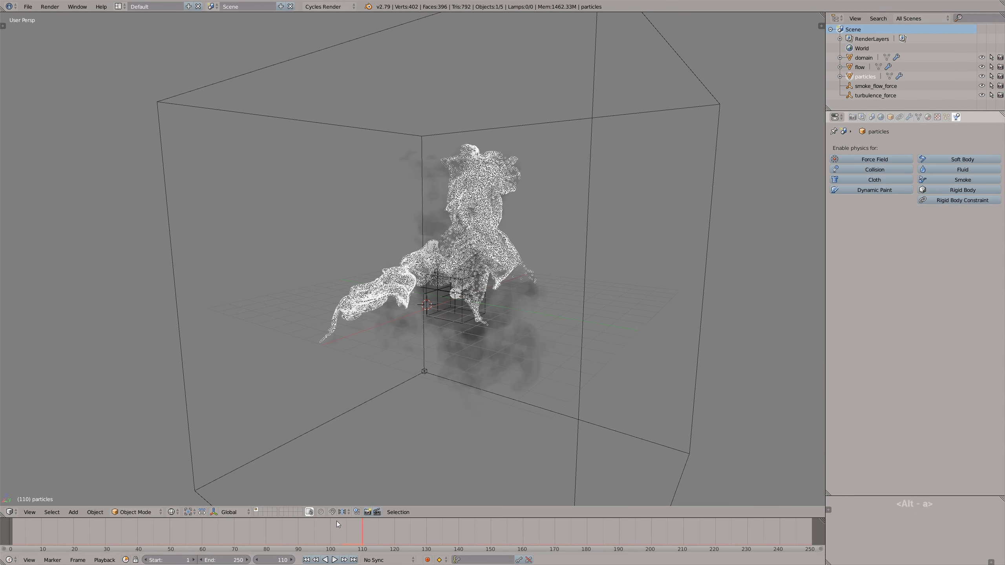
- Return to frame 1 and insert a location keyframe on the particle emitter sphere
key(shift+Left)
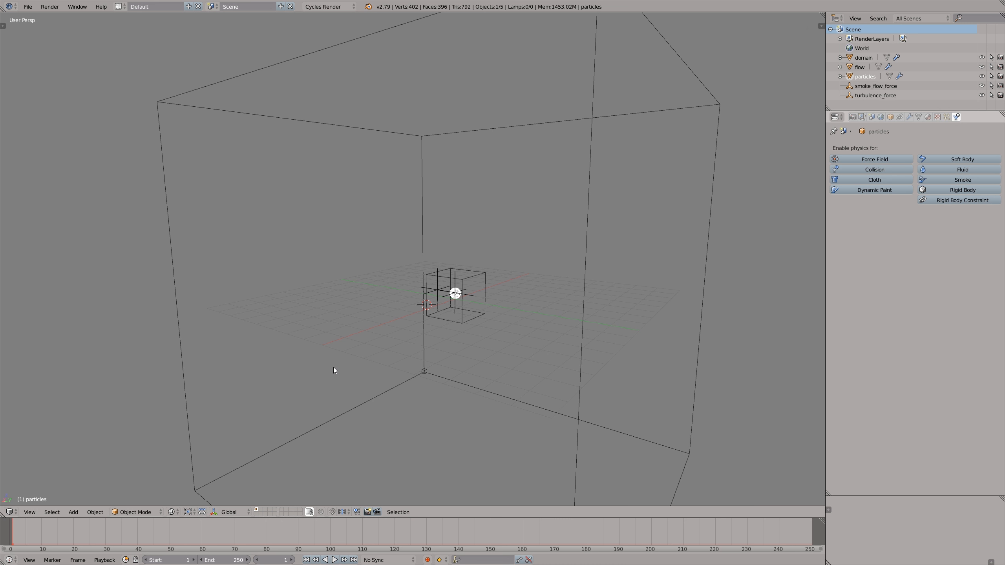
key(i)
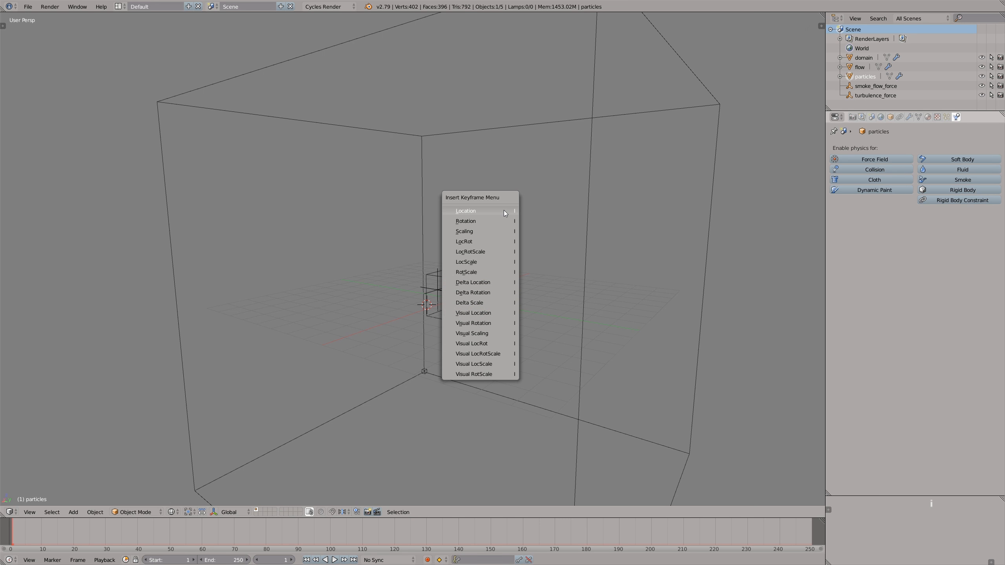
click(504, 211)
- Advance to frame 22, move the emitter sphere to the edge of the smoke source, and insert a location keyframe
key(alt+a)
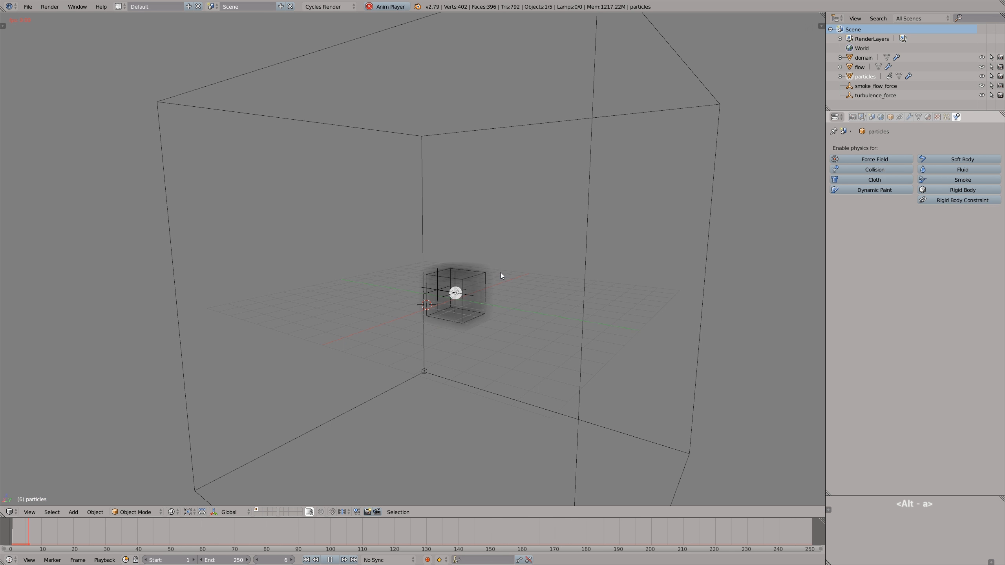
key(alt+a)
key(g)
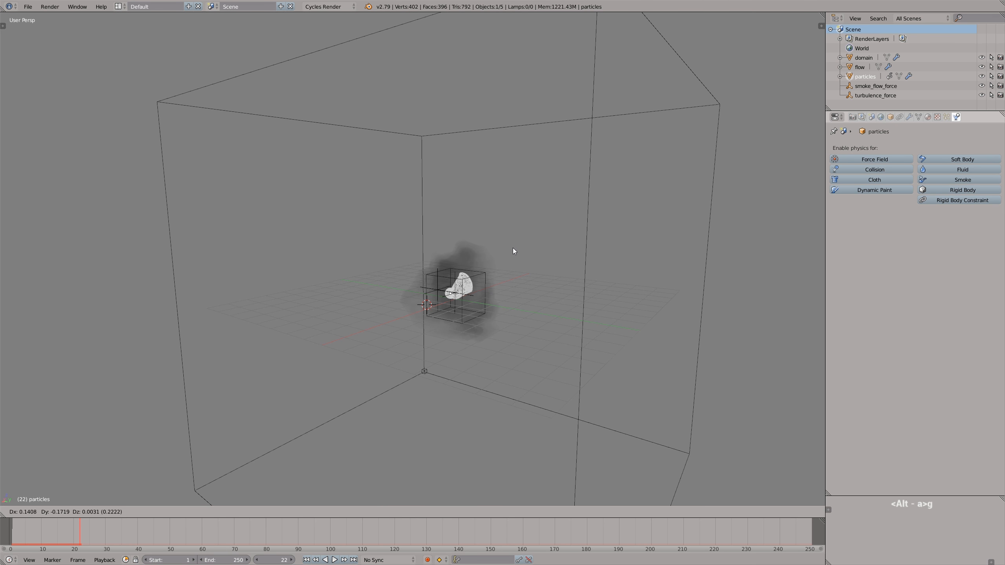
click(492, 268)
key(i)
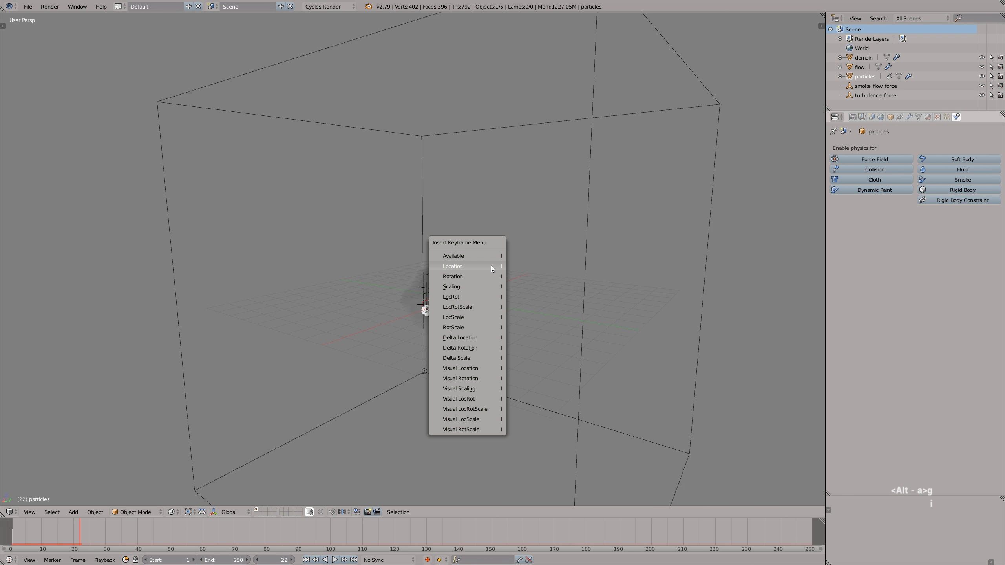
click(491, 266)
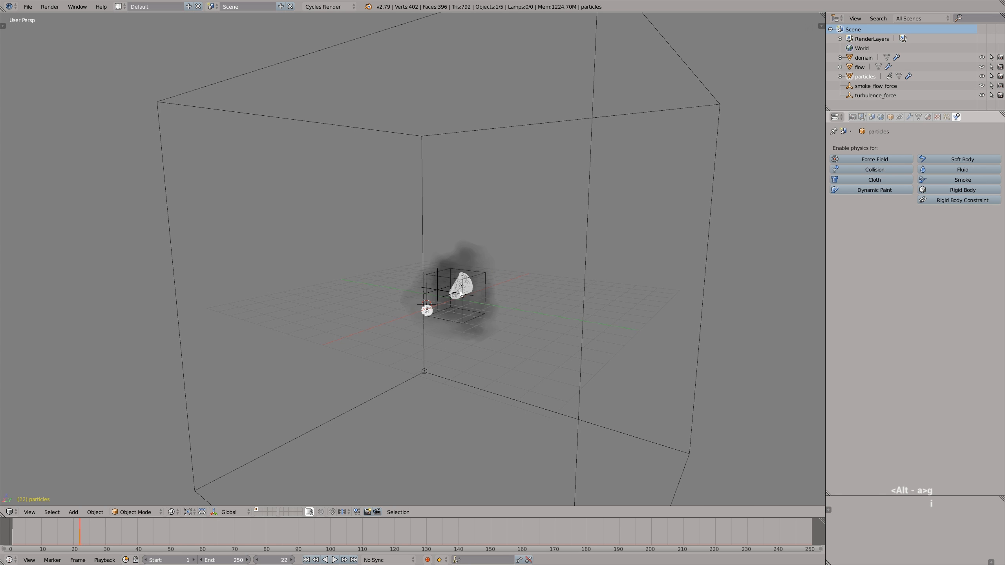
- Go to frame 41, move the emitter sphere outside the smoke source, and insert a location keyframe
drag(85, 531, 136, 533)
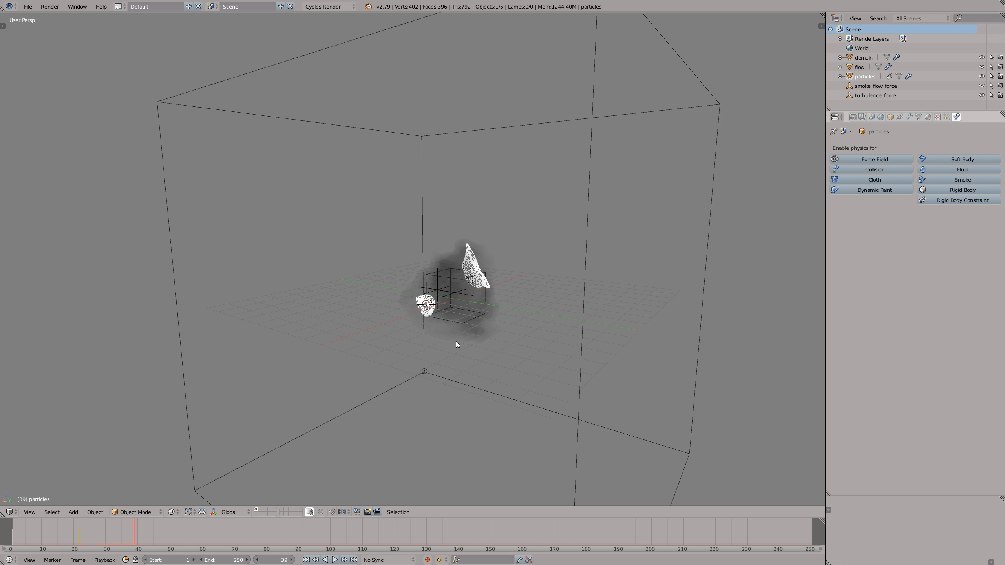
drag(136, 535, 141, 535)
key(g)
click(484, 327)
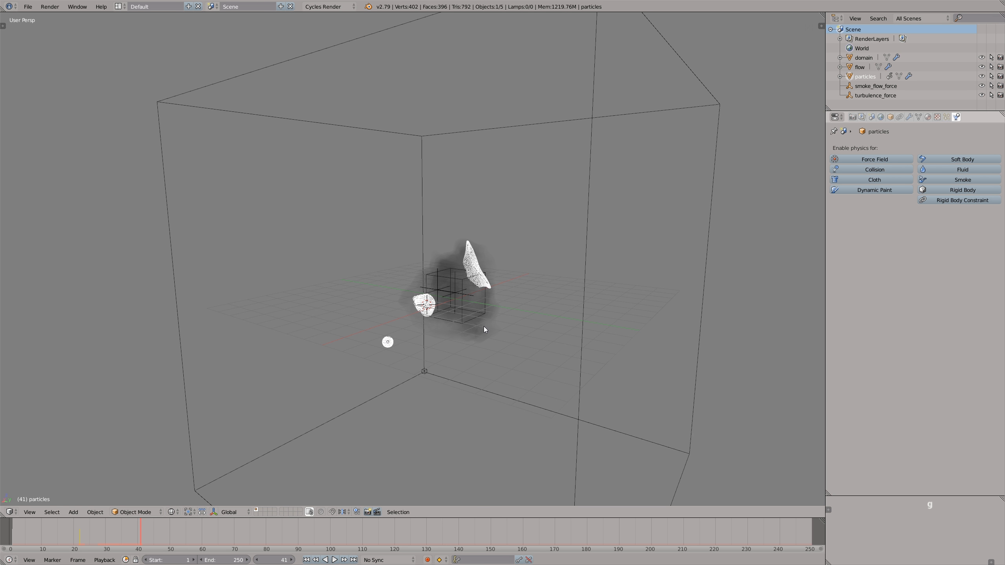
key(i)
click(484, 327)
- Go to frame 60, move the emitter sphere farther from the smoke source, and insert a location keyframe
drag(147, 536, 202, 543)
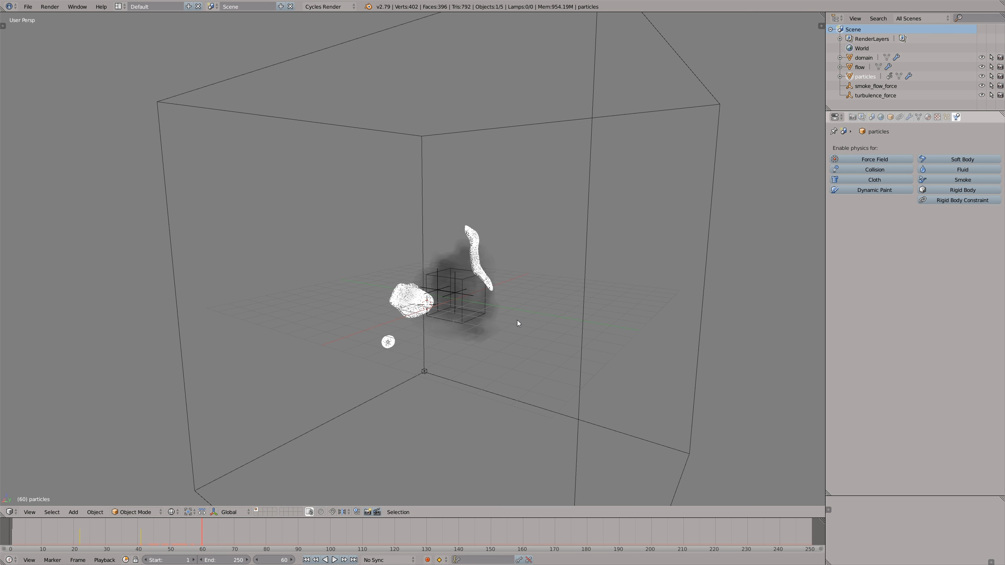
key(g)
click(488, 348)
key(i)
click(515, 283)
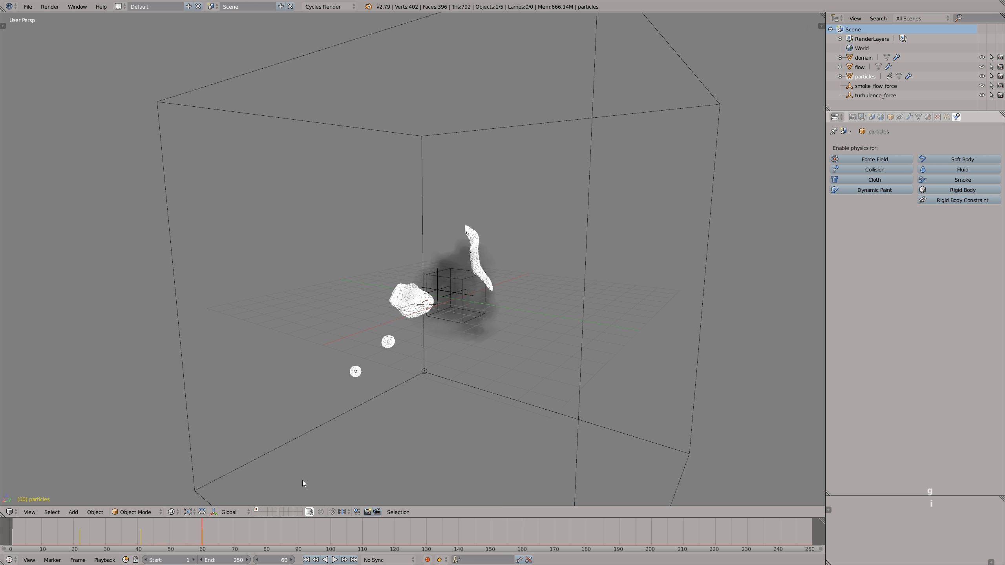
- Play and scrub through the simulation from the start to examine the particles left by the moving emitter sphere
key(shift+Left)
key(alt+a)
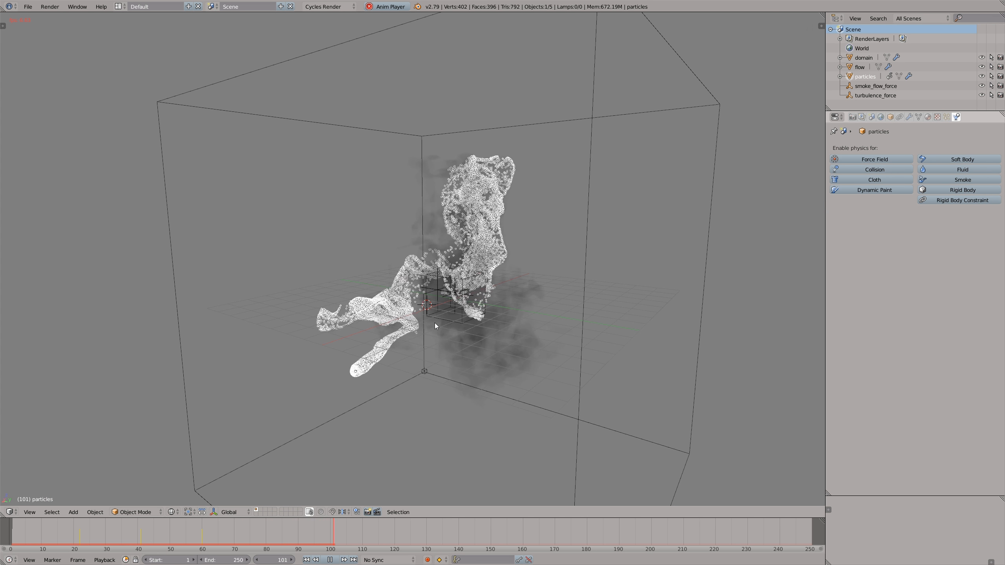
key(alt+a)
key(alt+a)
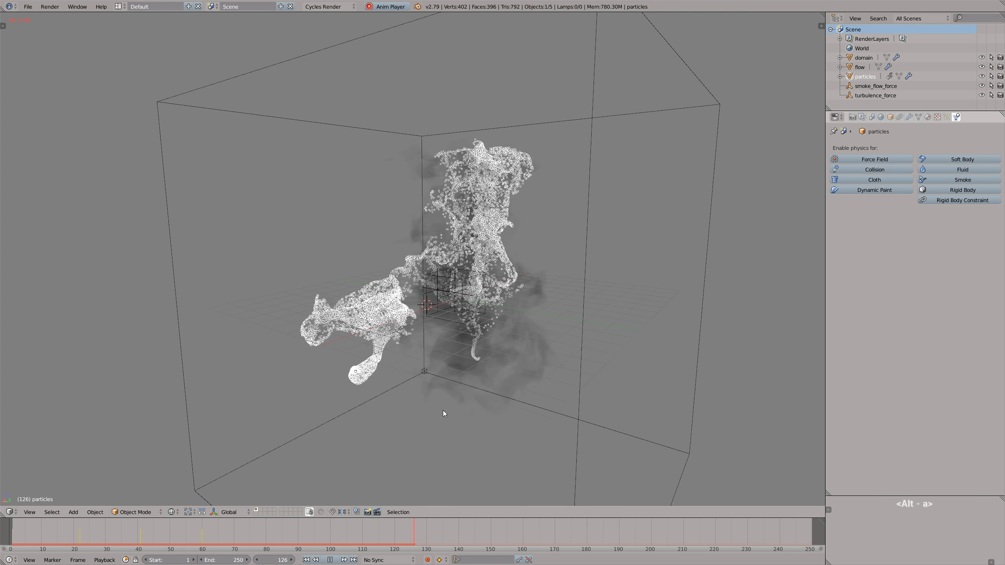
key(alt+a)
middle_drag(465, 343, 456, 320)
drag(391, 529, 272, 532)
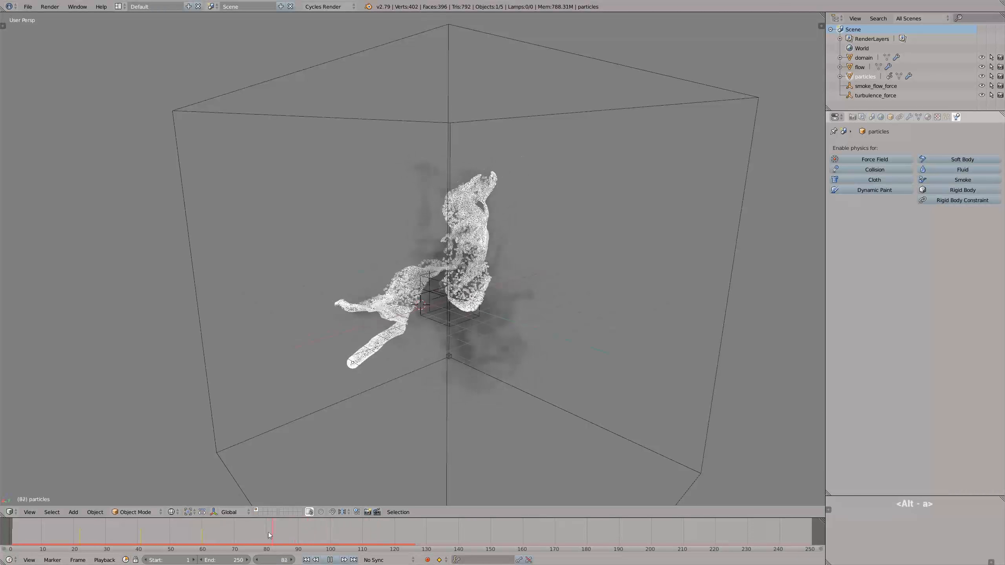
key(alt+a)
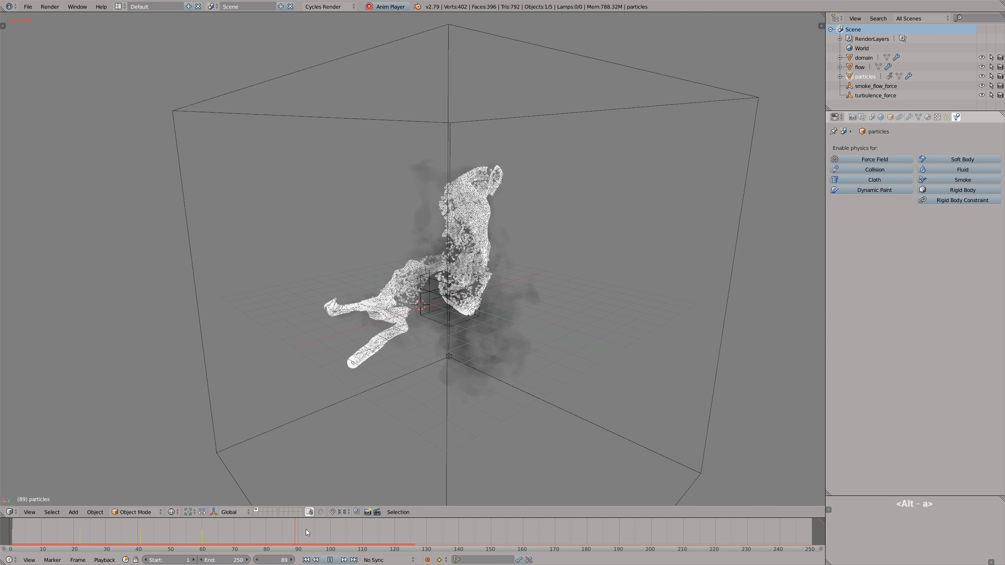
key(alt+a)
- Return to frame 1 and stretch the emitter's location keyframes in the Dope Sheet until the last one sits near frame 204
drag(315, 532, 11, 536)
click(10, 512)
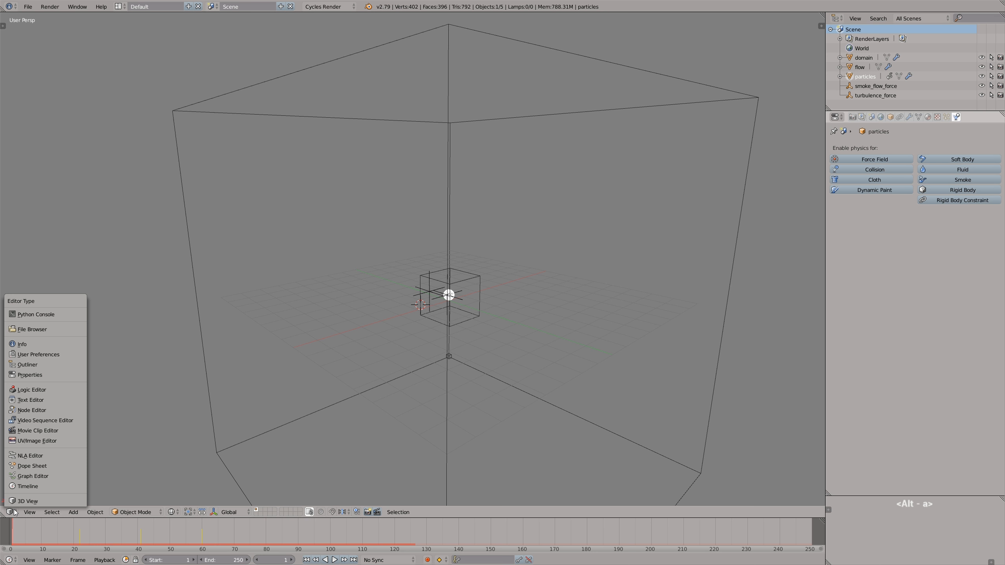
click(30, 467)
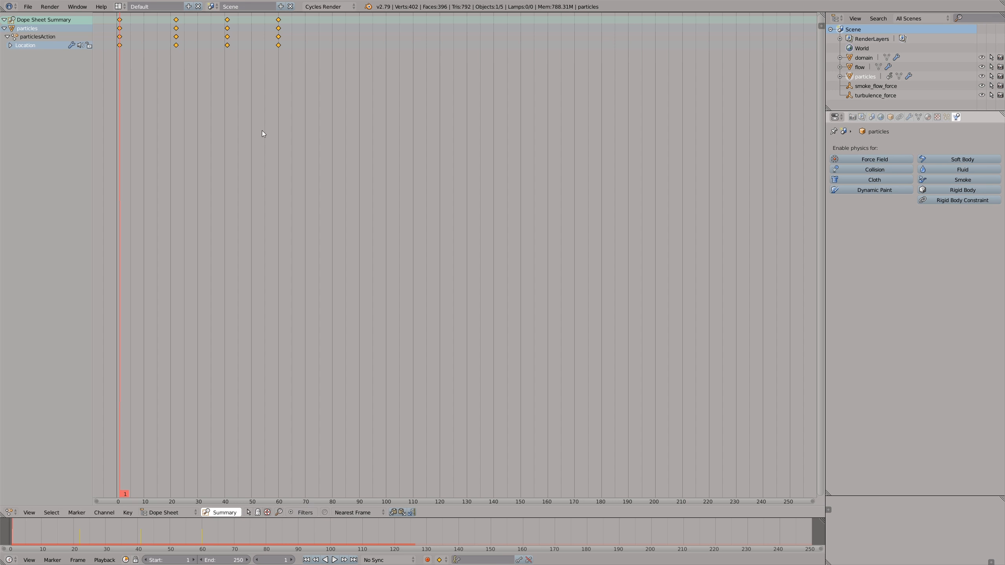
key(s)
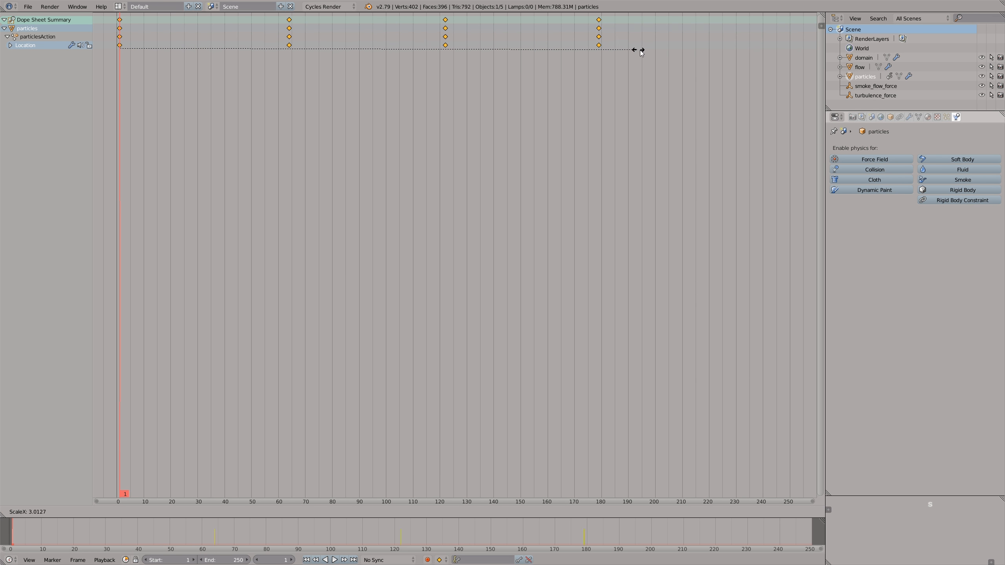
click(712, 62)
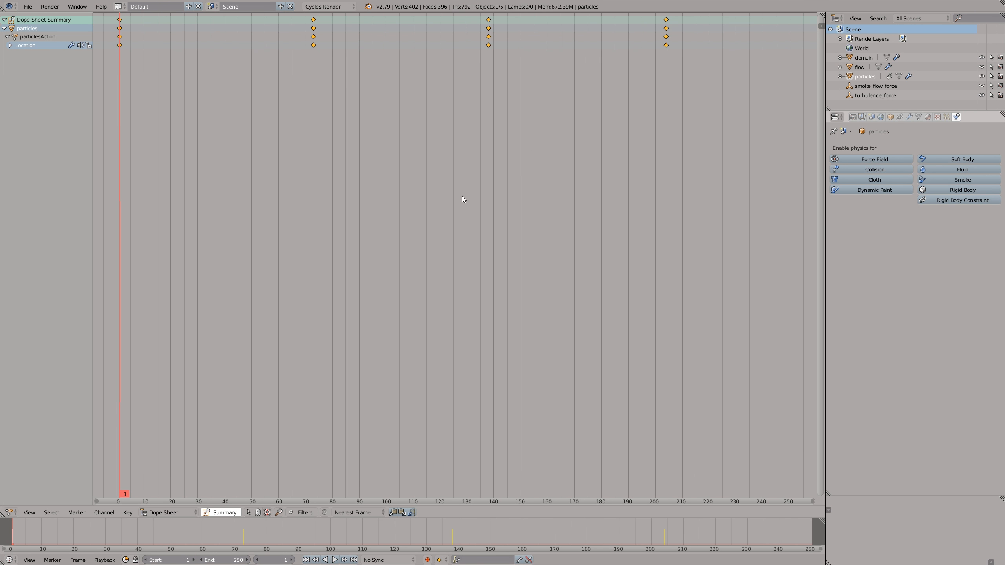
- Switch the Dope Sheet area back to the 3D View and play the simulation with the stretched emitter animation
click(10, 513)
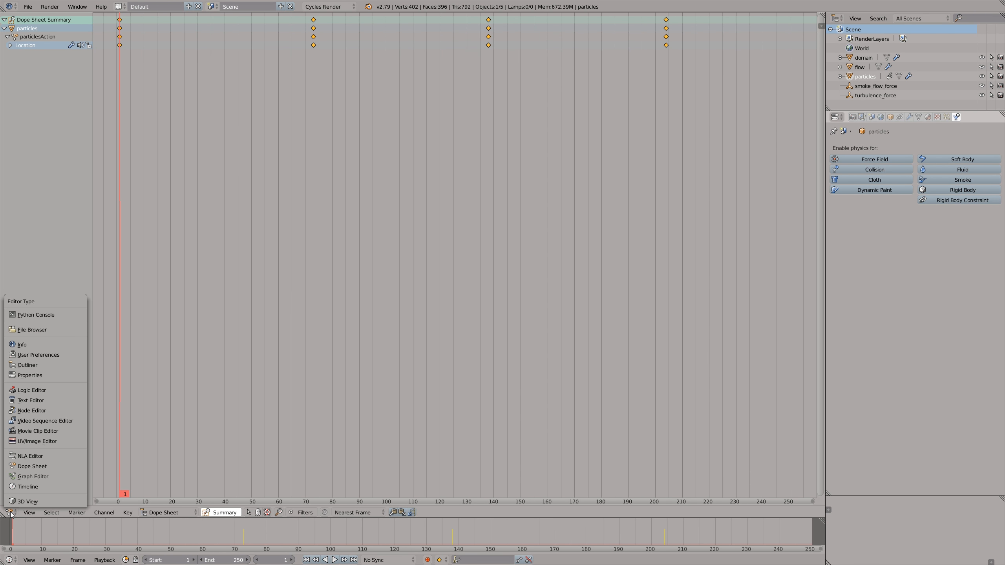
click(22, 503)
key(alt+a)
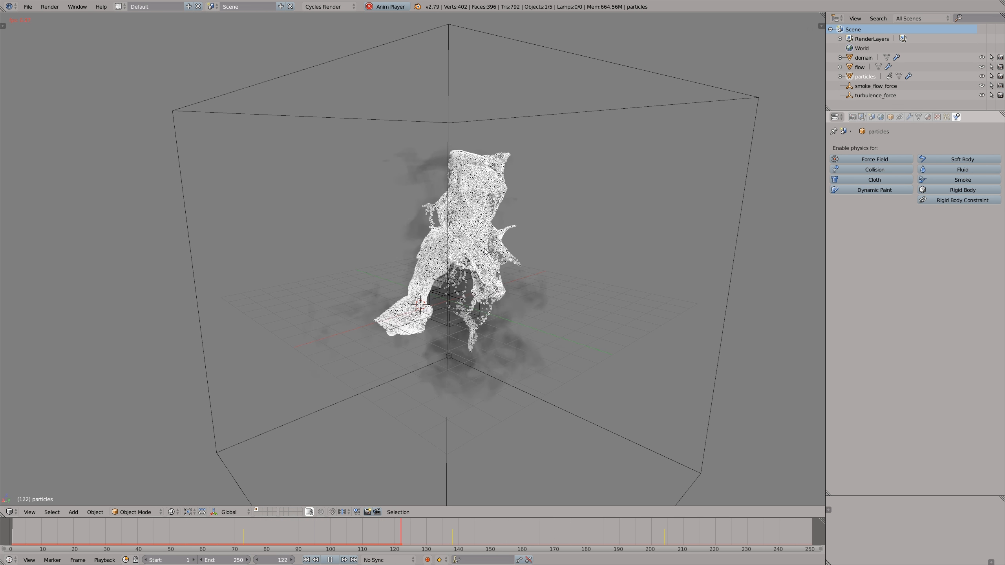
key(alt+a)
middle_drag(479, 297, 510, 285)
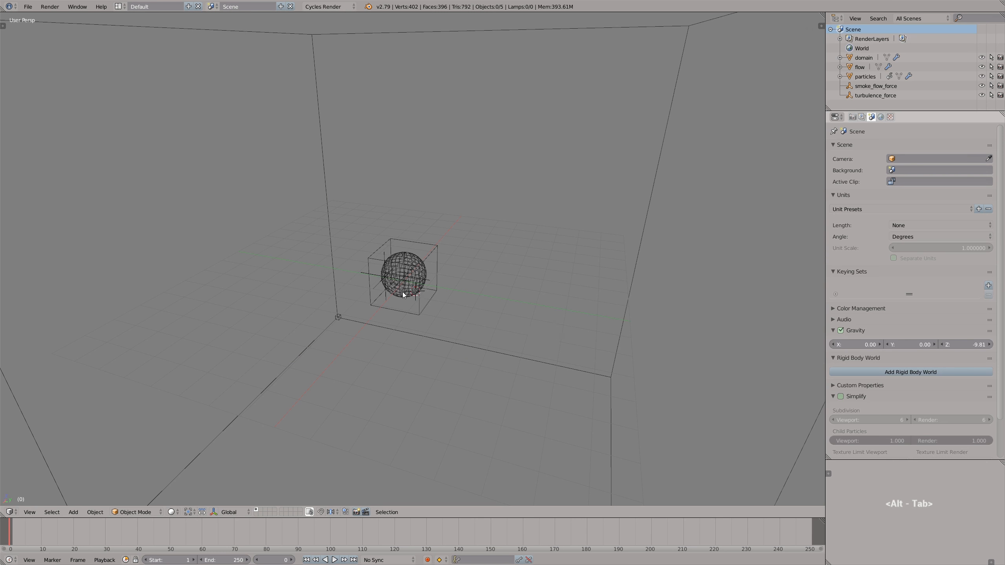
- Add a Vortex force field, rename it vortex_force, and move it beside the smoke source cube
key(shift+a)
mouse_move(403, 293)
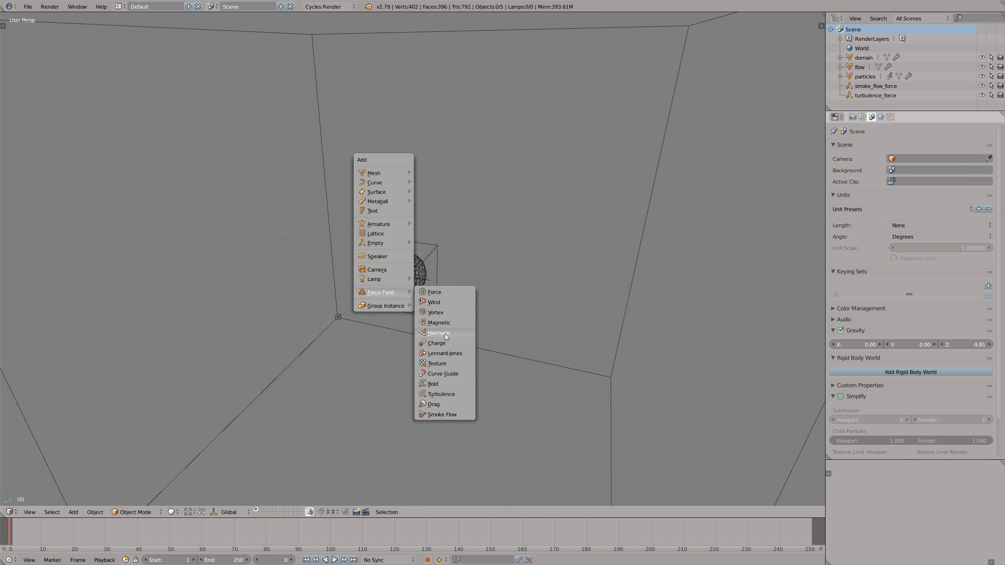
click(445, 313)
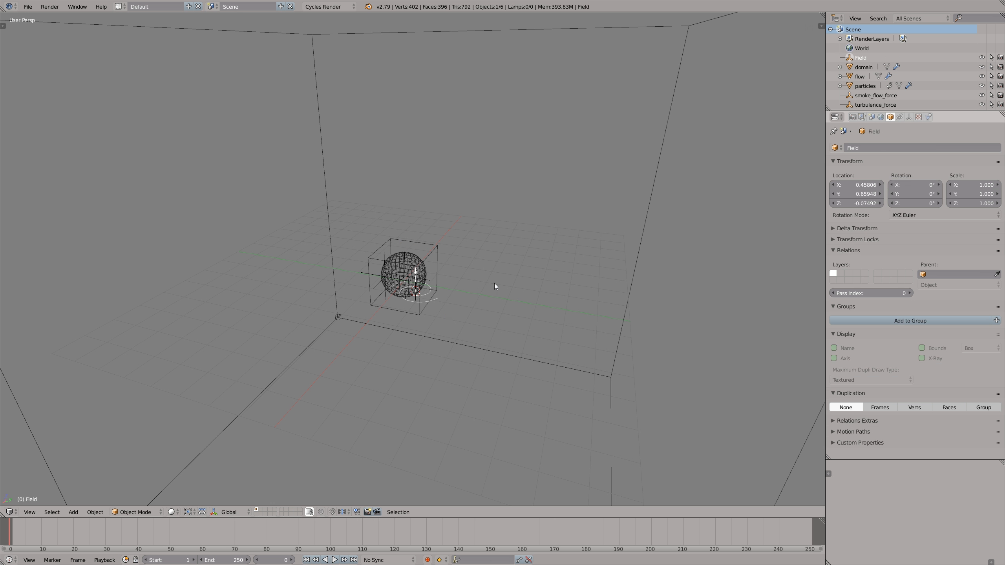
double_click(857, 58)
text(vortex_force)
key(Return)
key(g)
click(385, 258)
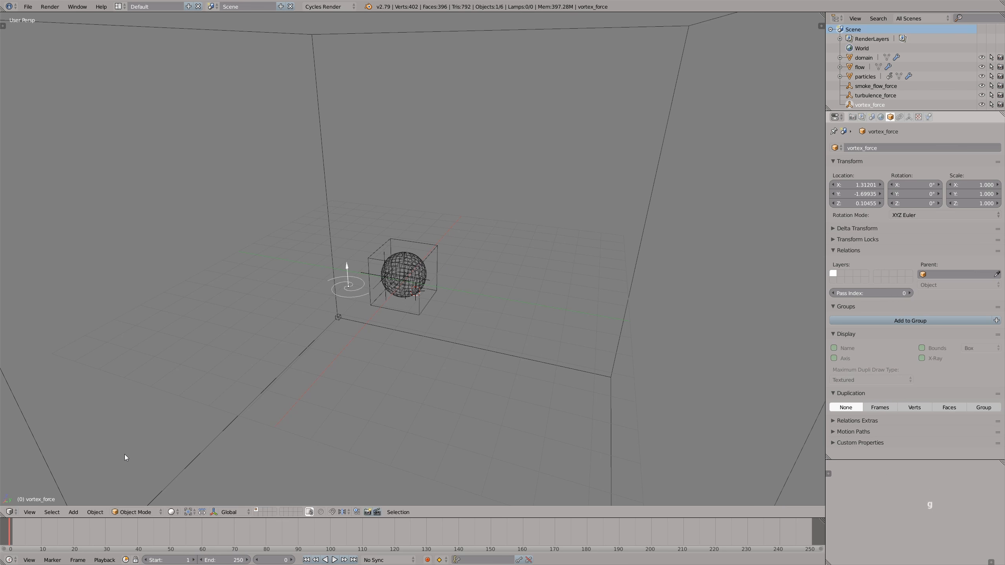
- Set the emitter particles' Vortex field weight to 0 and move the vortex field slightly farther from the smoke source
right_click(415, 273)
drag(893, 358, 763, 365)
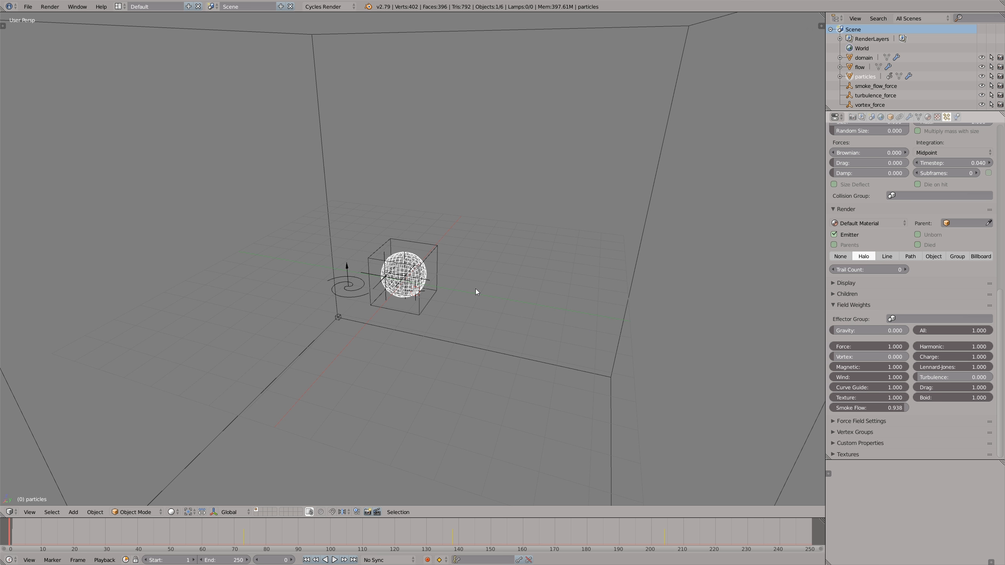
right_click(345, 283)
key(g)
click(350, 288)
- Play the simulation to examine how the vortex field moves the smoke and particles
key(alt+a)
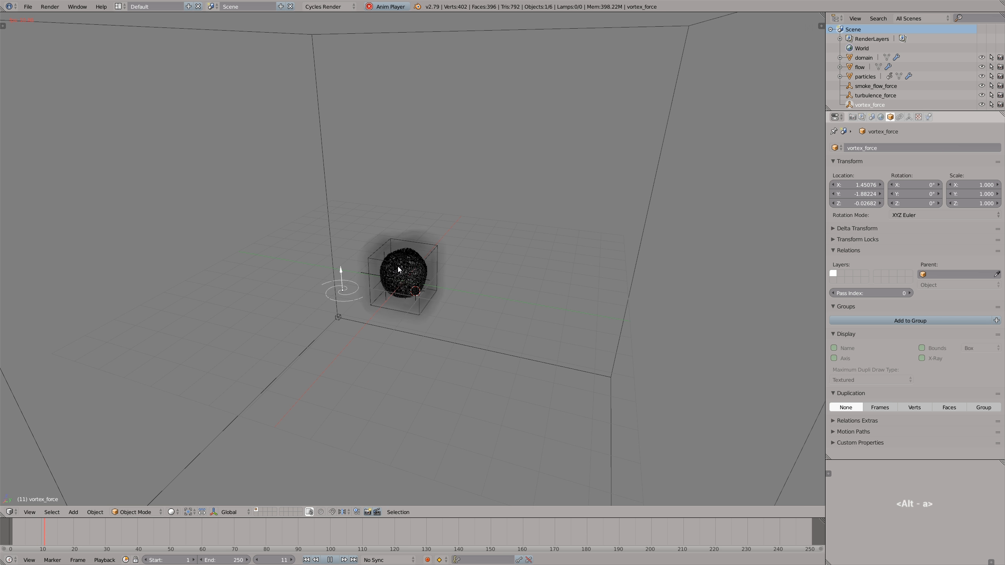
middle_drag(403, 268, 366, 255)
key(alt+a)
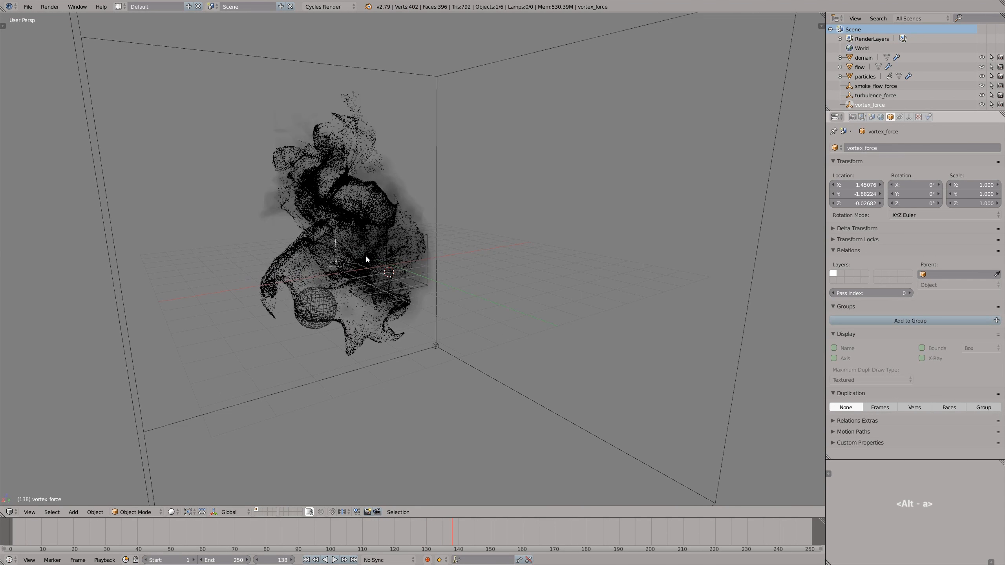
- Set the vortex field's strength to 5 and replay the simulation from the start
click(928, 117)
click(864, 213)
text(5)
key(Return)
middle_drag(473, 272, 403, 278)
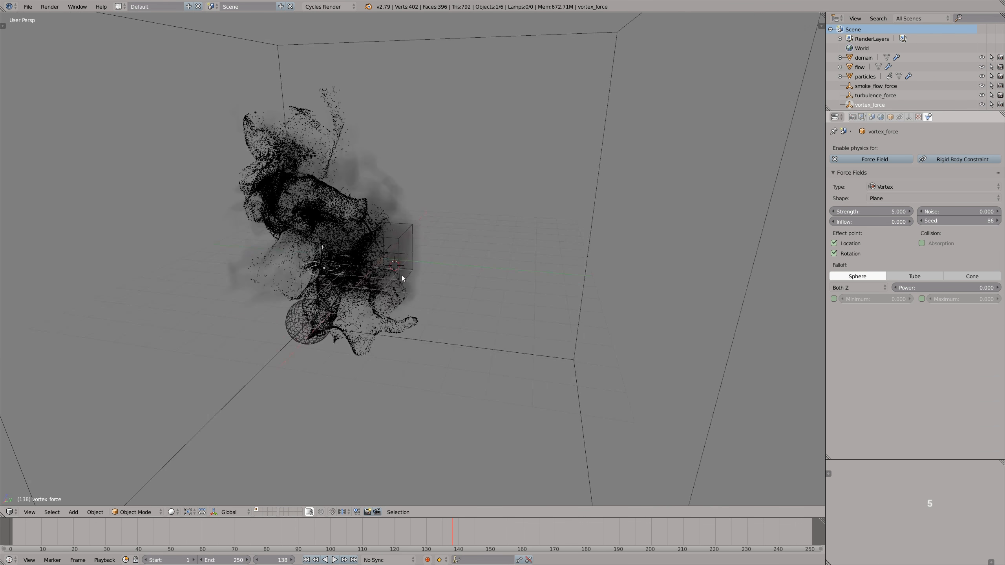
click(12, 537)
key(alt+a)
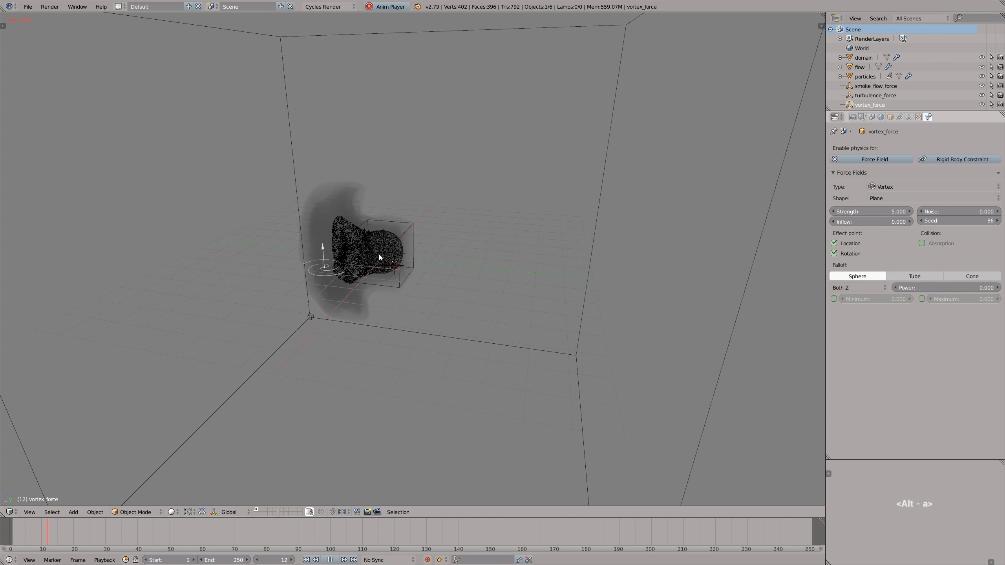
middle_drag(361, 256, 383, 277)
- Delete the vortex_force field from the scene
key(ctrl+z)
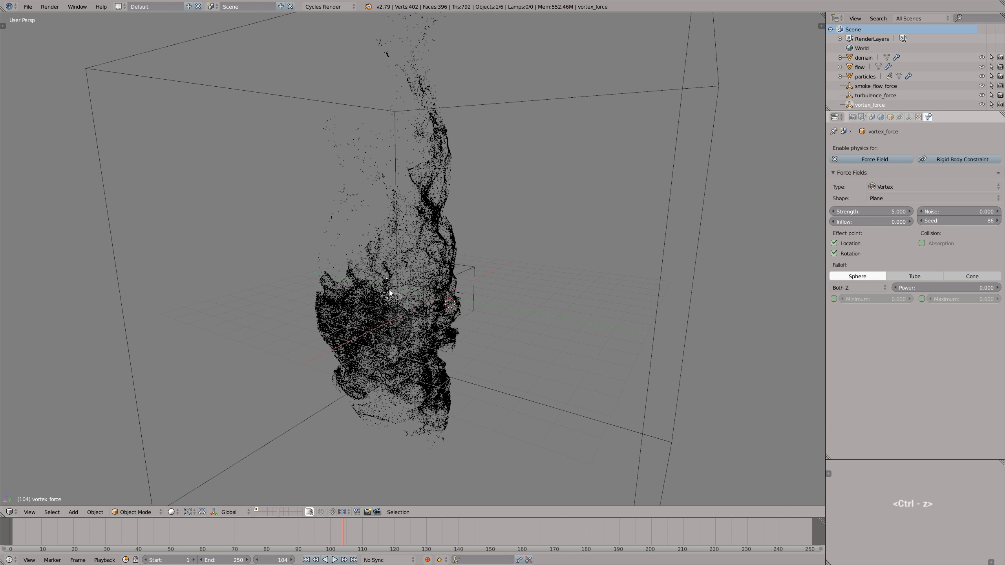
scroll(392, 303, up, 5)
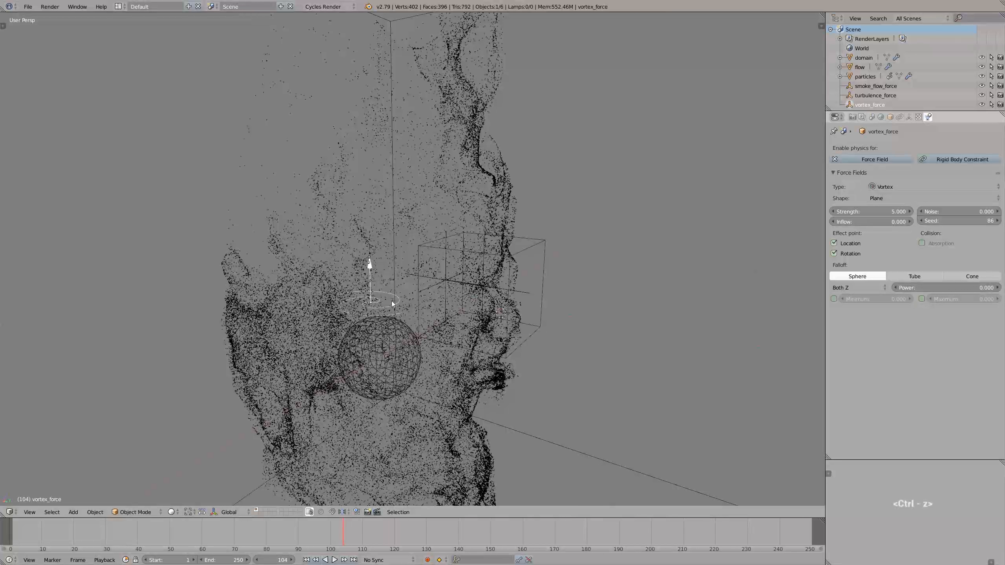
key(x)
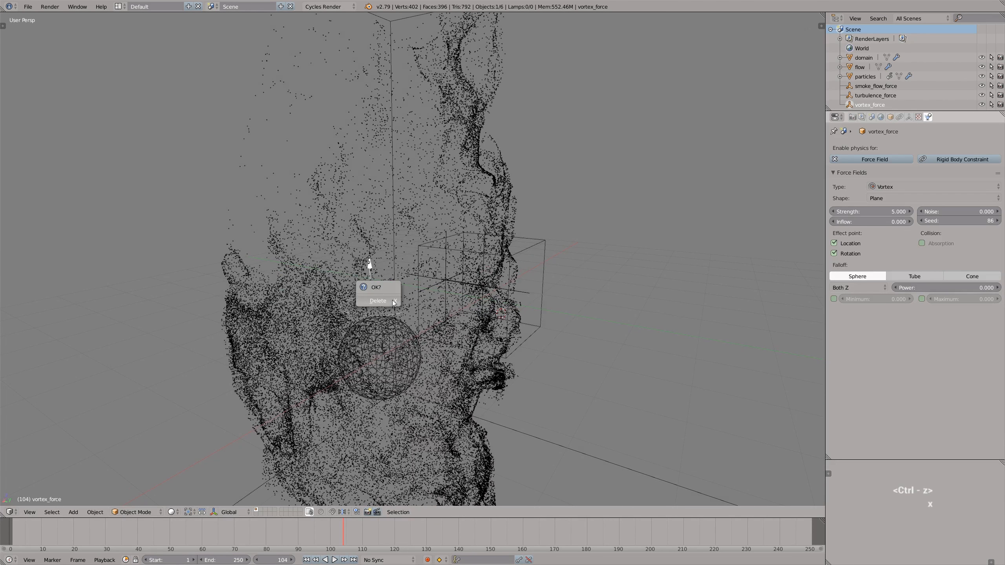
click(378, 301)
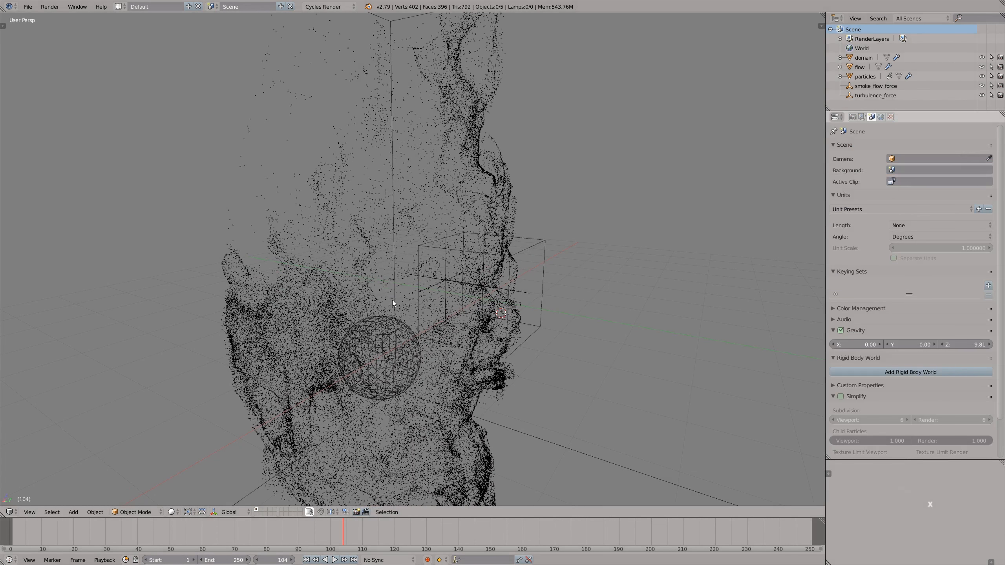
- Replay the simulation from the start to examine the smoke and particles without the vortex field
scroll(388, 304, down, 6)
click(8, 542)
key(alt+a)
key(alt+a)
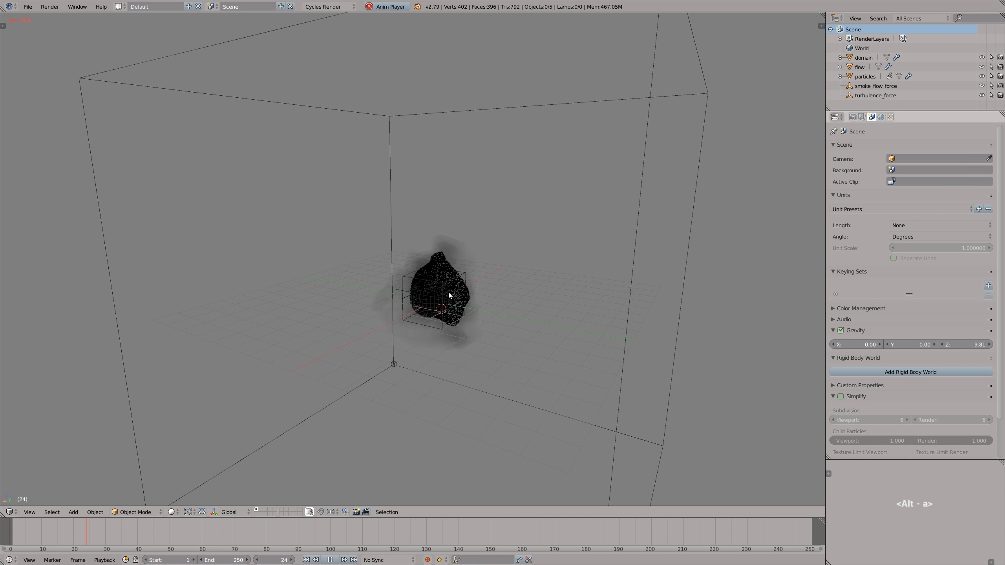
scroll(455, 292, down, 2)
middle_drag(461, 289, 440, 294)
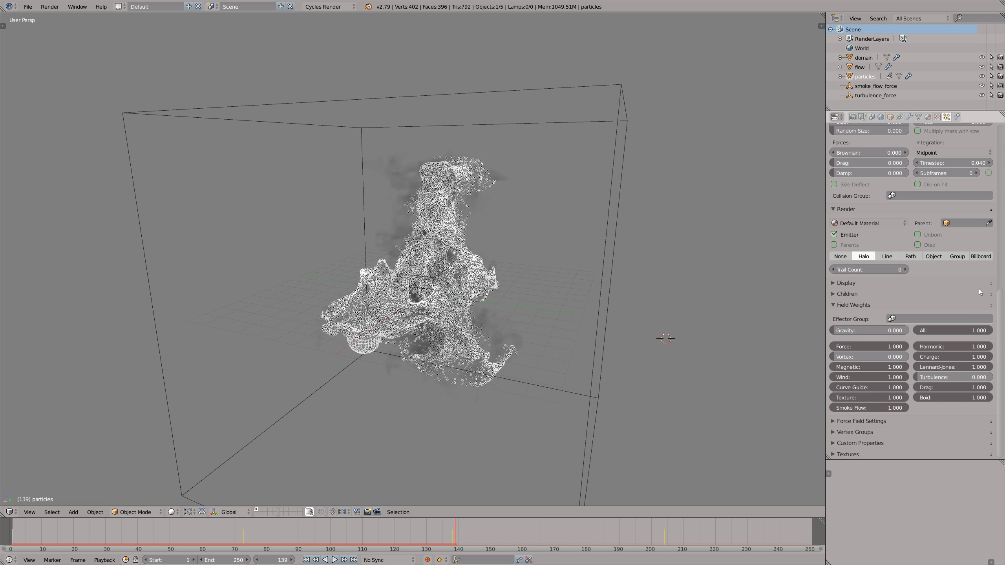
- Set the emitter's particle number to 500000
scroll(934, 218, up, 15)
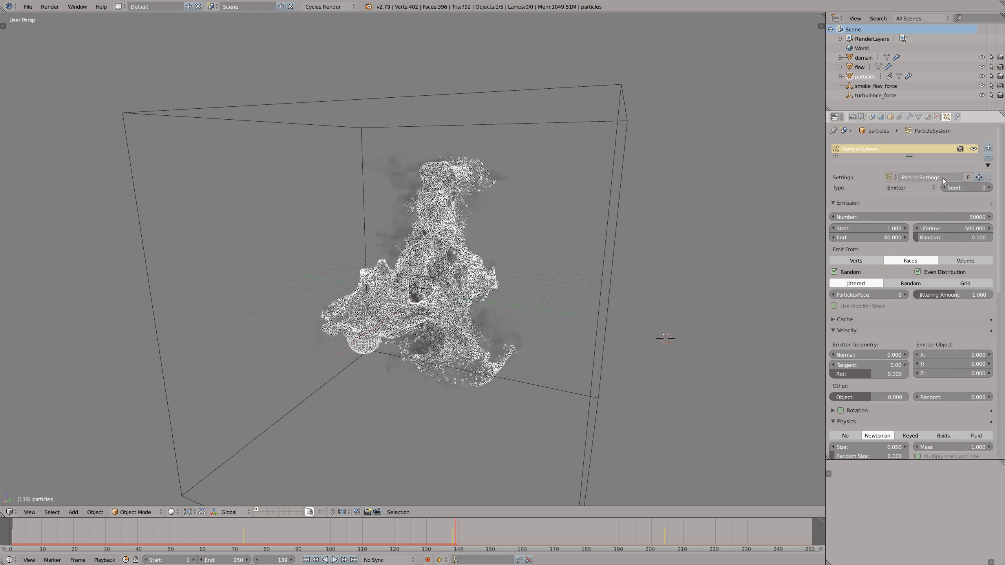
click(933, 218)
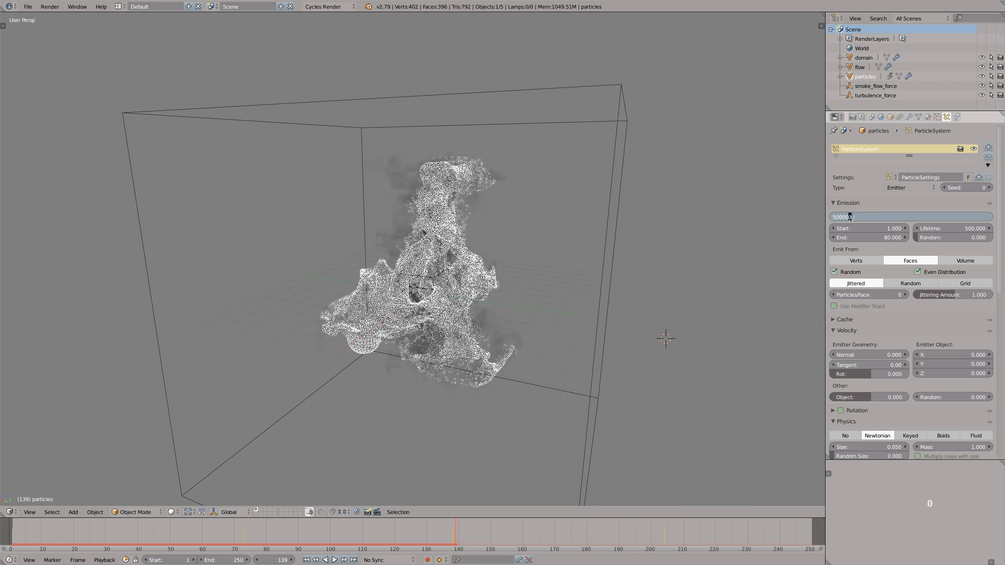
text(500000)
key(Return)
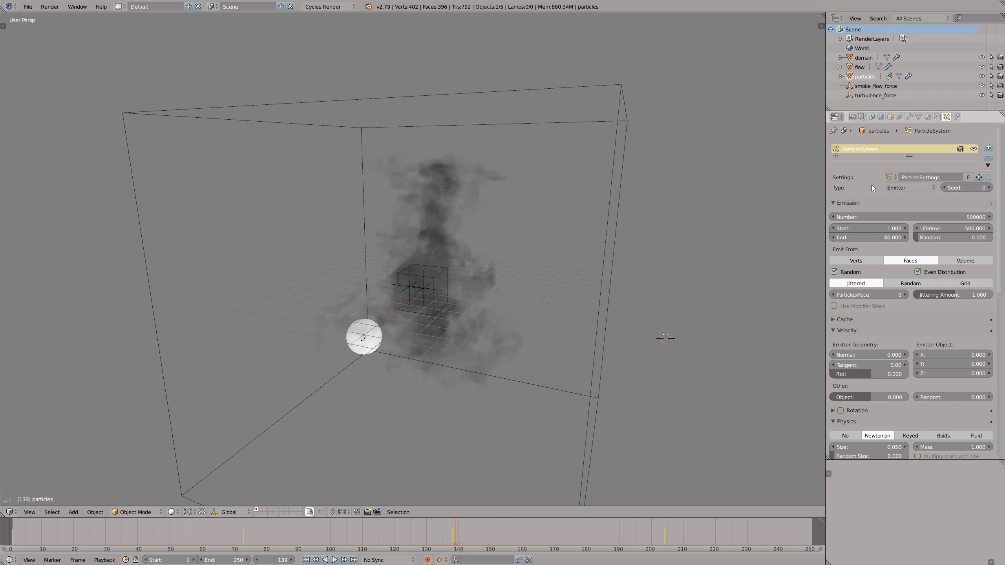
- Hide the smoke domain and the flow cube in the viewport
right_click(604, 348)
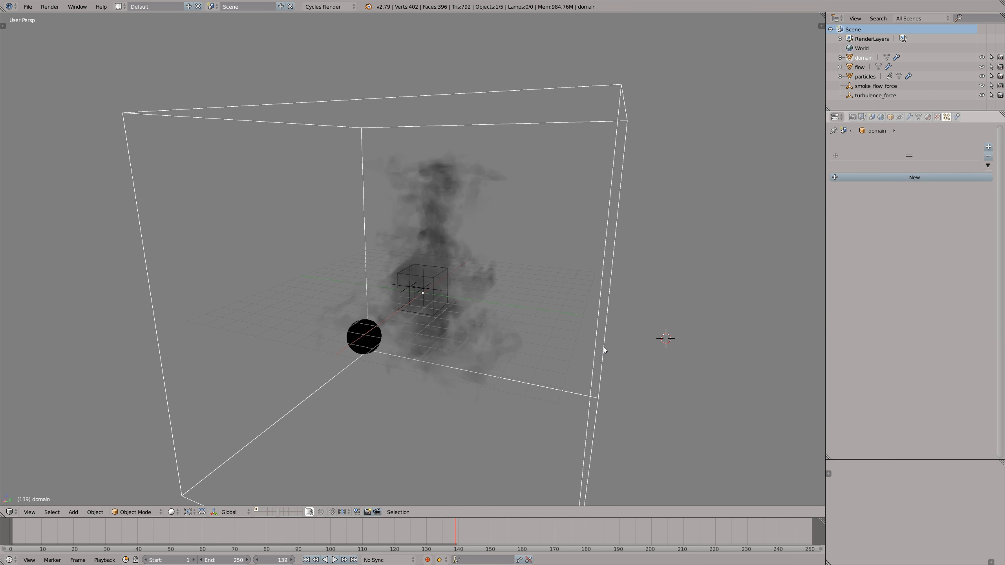
key(ctrl+z)
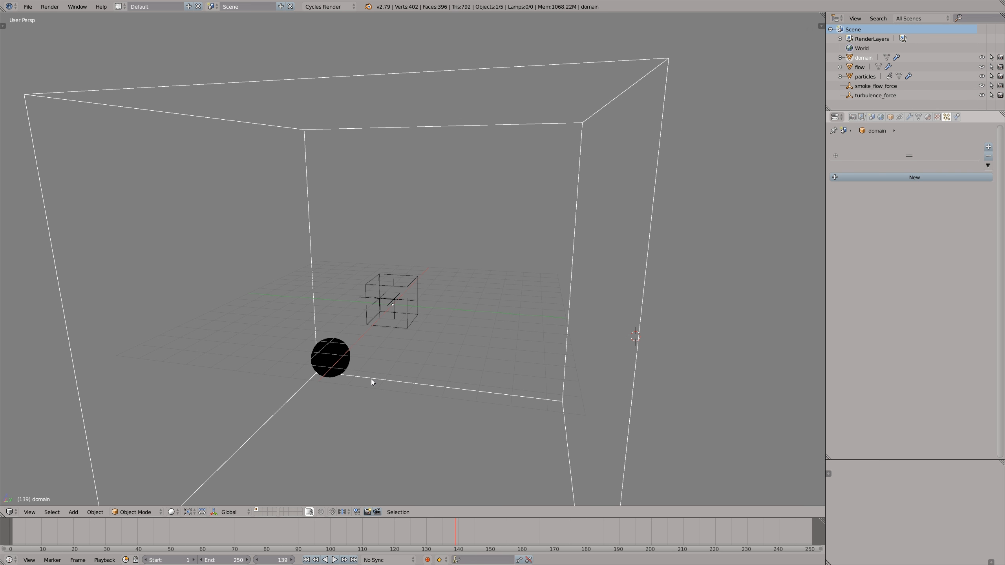
key(h)
right_click(399, 327)
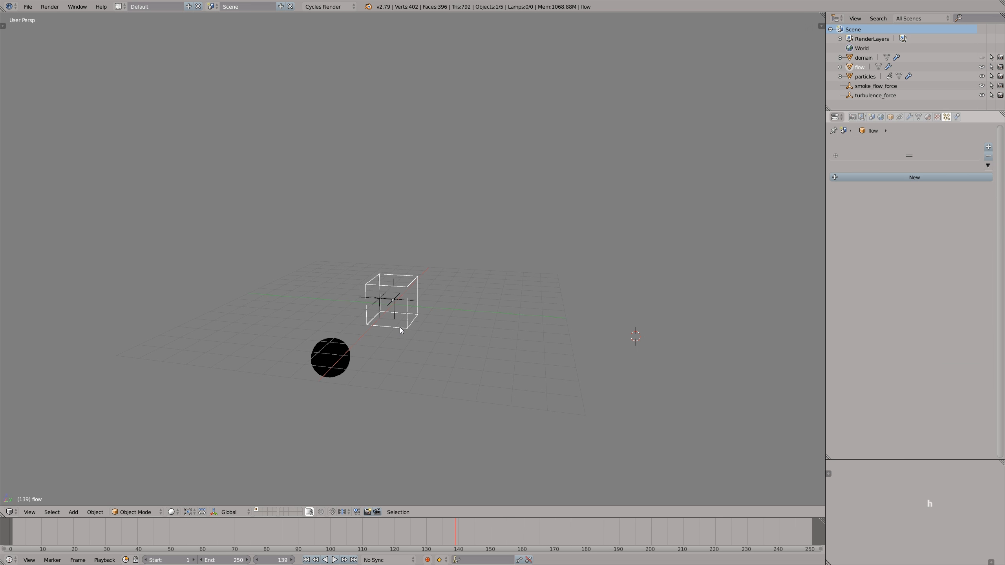
key(h)
- Play the denser particle simulation from the start, examine its shape, and scrub back to frame 134
click(11, 537)
key(alt+a)
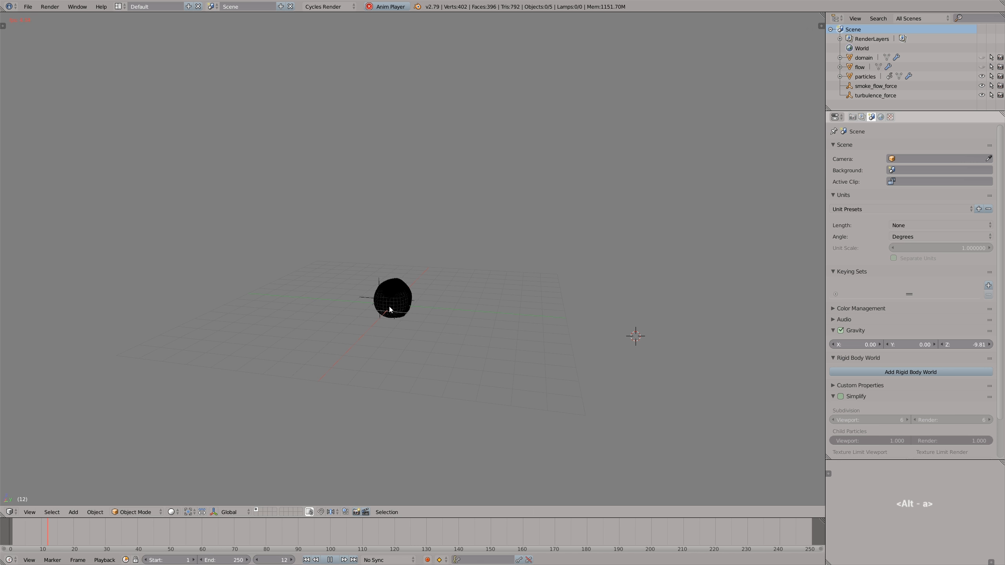
right_click(405, 319)
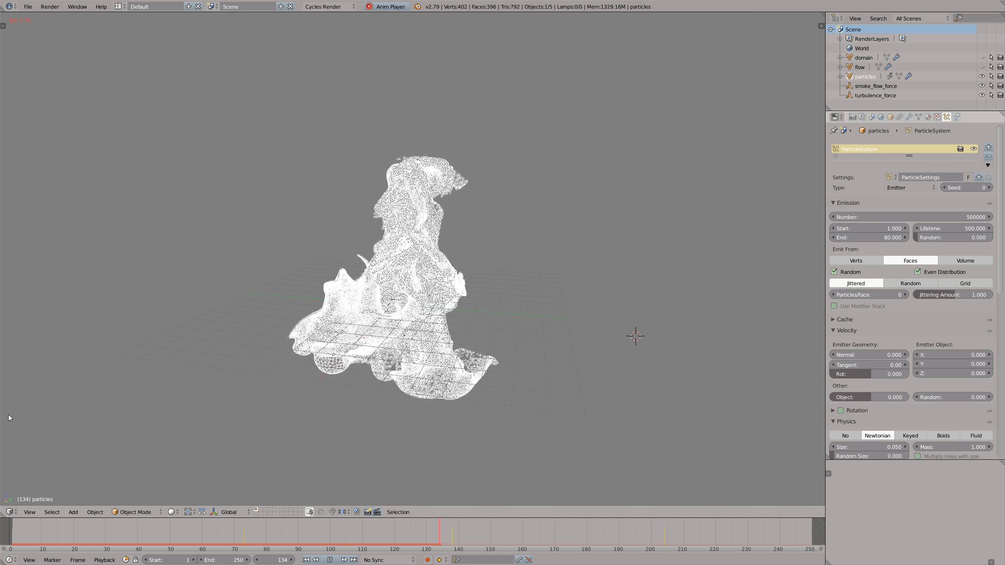
key(alt+a)
middle_drag(354, 399, 443, 324)
key(a)
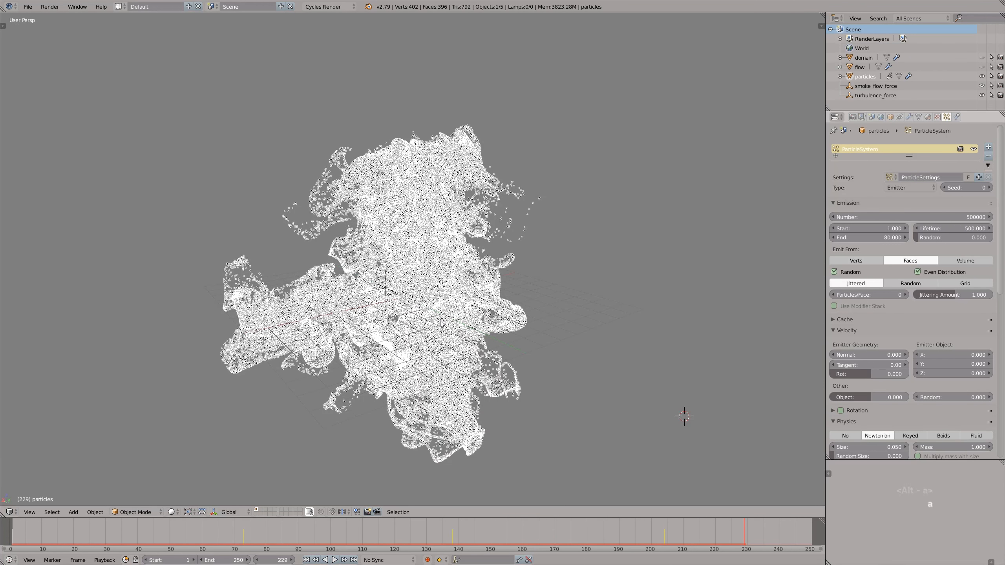
drag(633, 537, 438, 527)
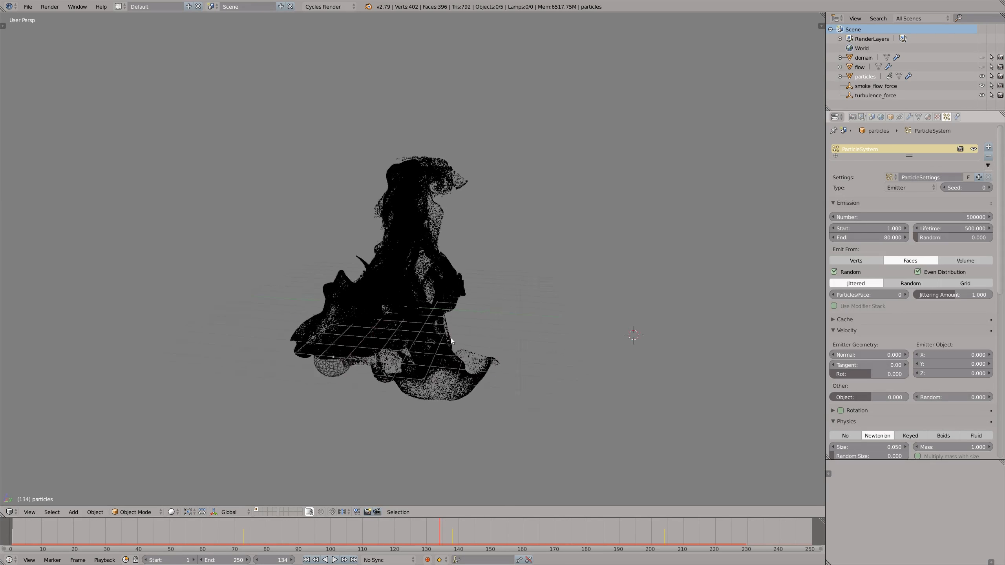
- Place the 3D cursor in the empty space beside the particles and add a metaball Ball there
middle_drag(392, 313, 414, 338)
click(666, 329)
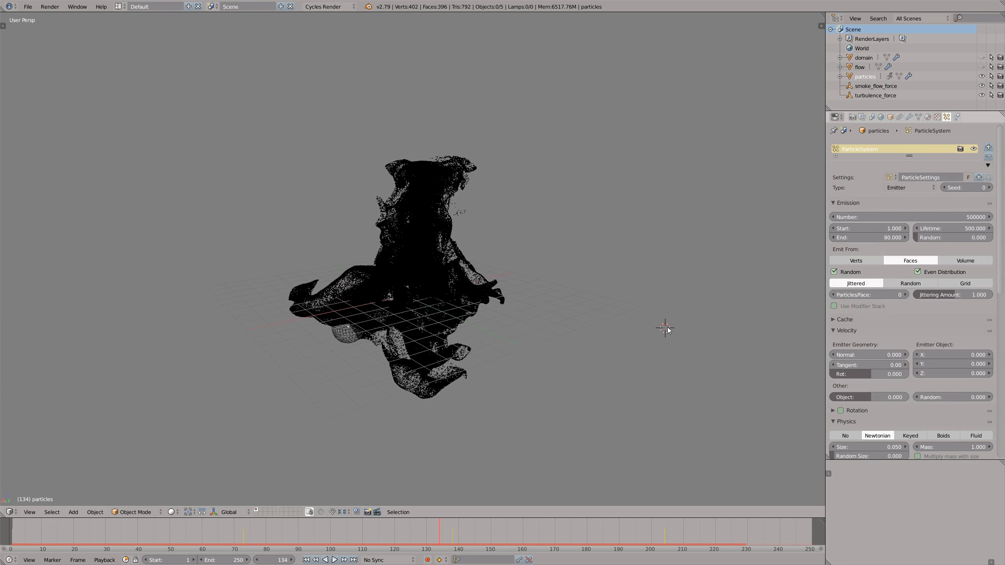
key(shift+a)
mouse_move(659, 239)
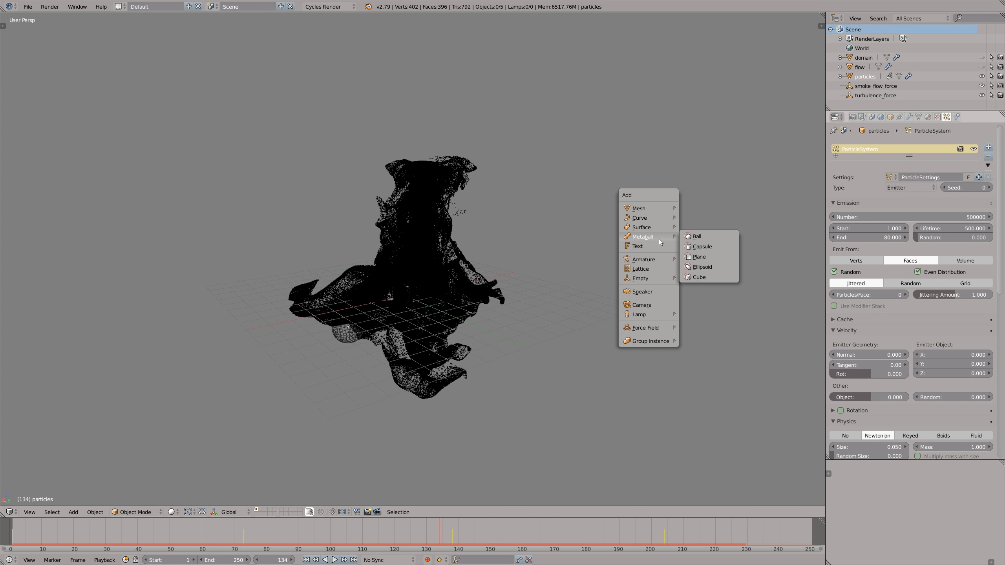
click(695, 238)
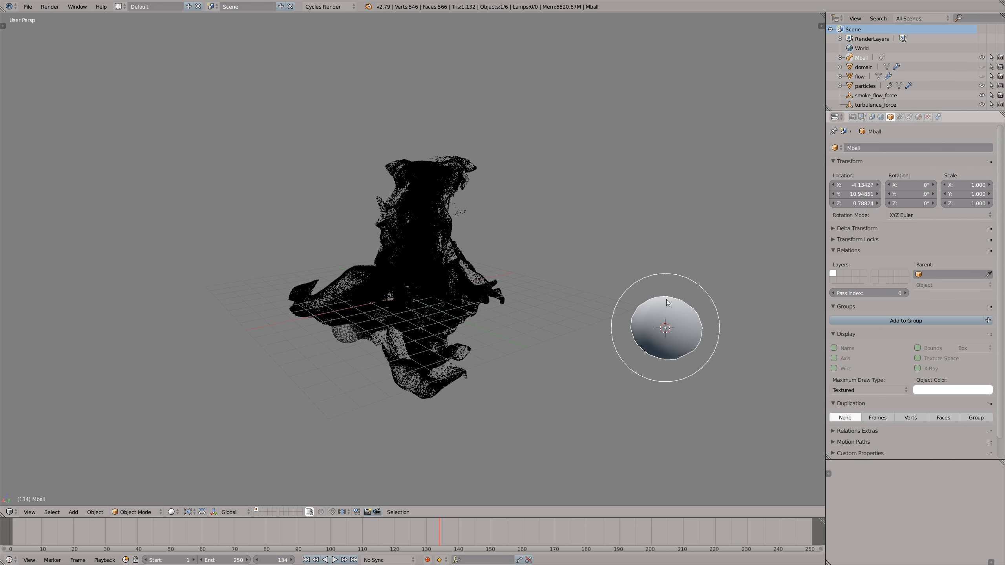
- Render the emitter's particles as Object, with the metaball Mball as the dupli object
right_click(505, 299)
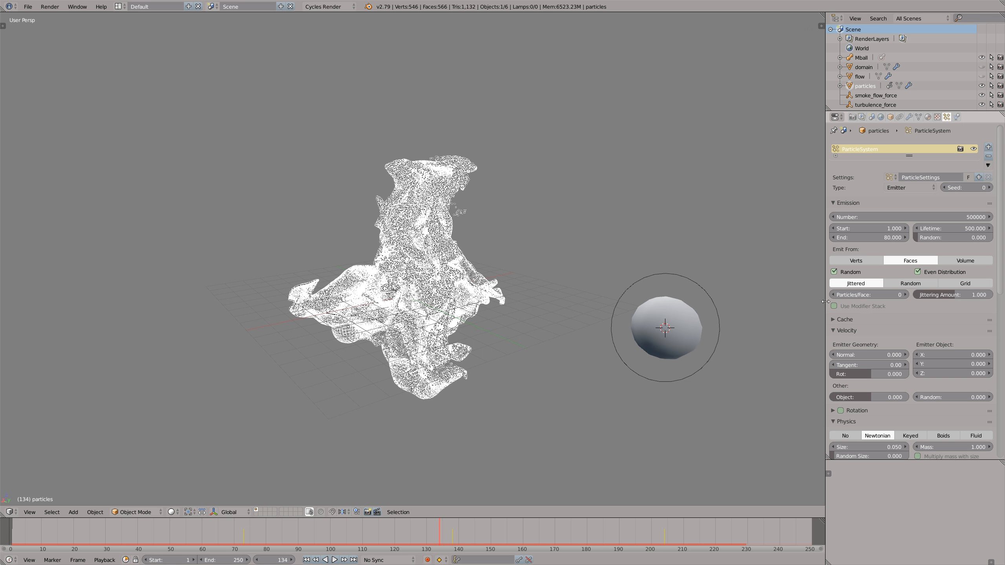
scroll(986, 360, down, 8)
scroll(986, 360, down, 5)
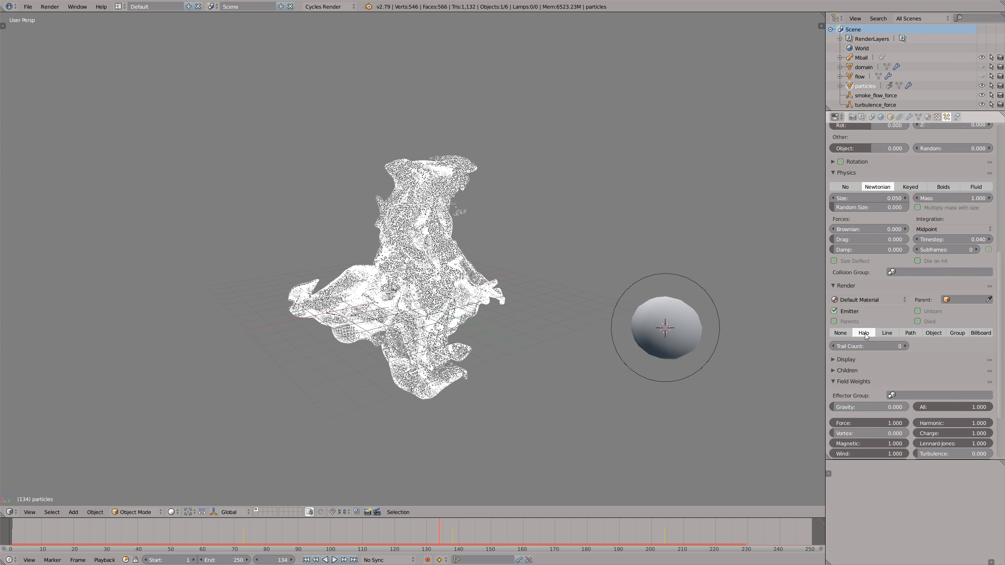
click(933, 333)
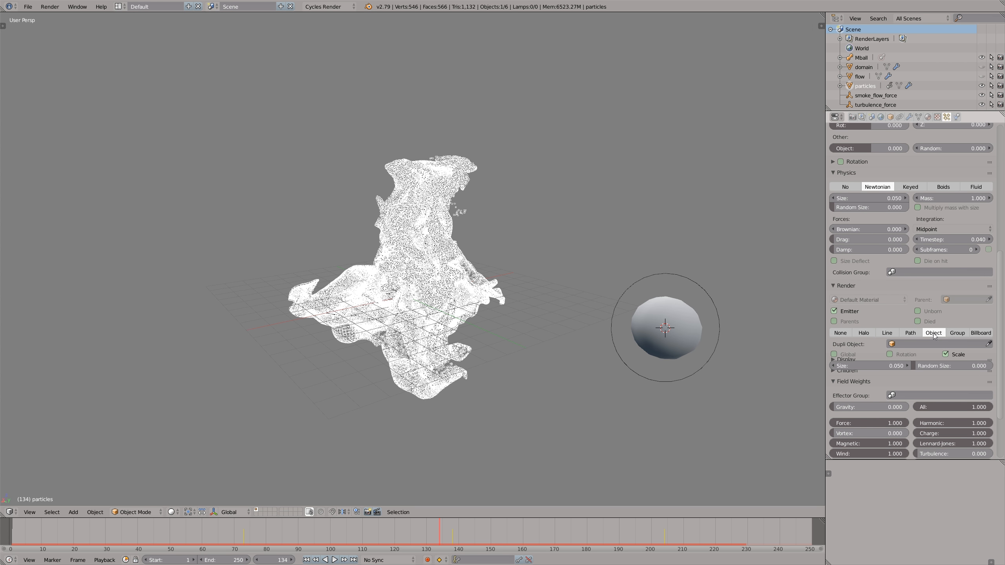
click(989, 343)
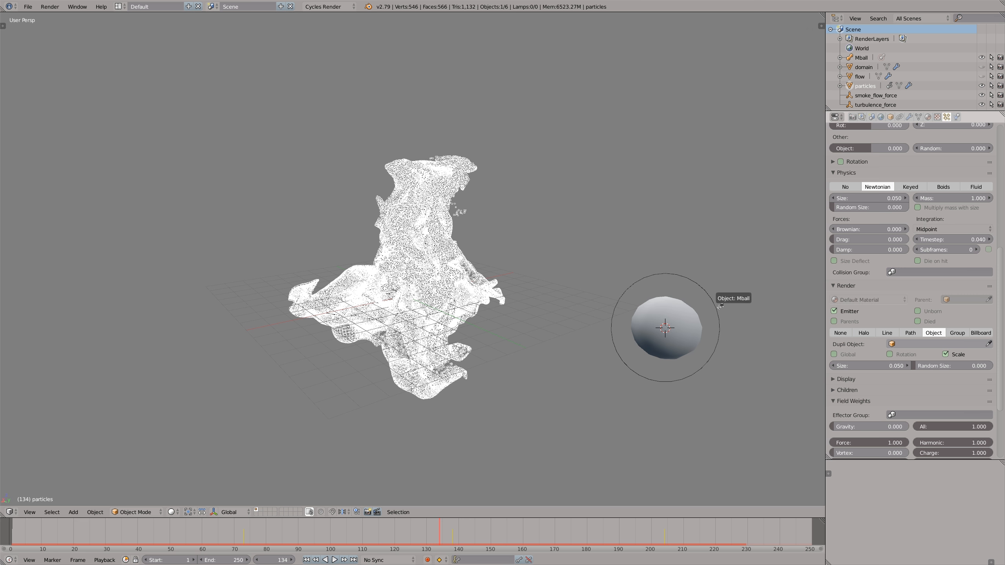
click(623, 278)
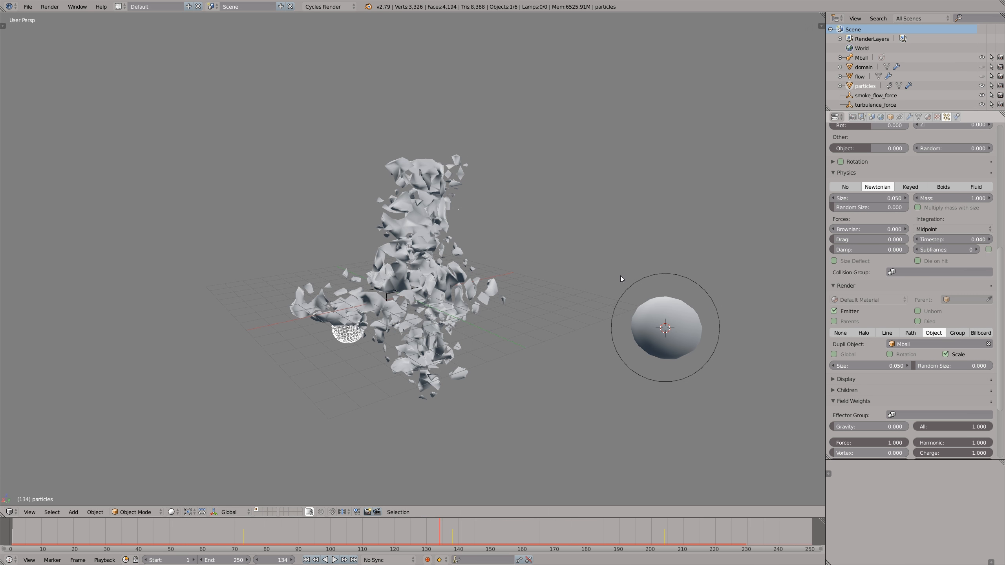
- Scale the metaball by a factor of 2
right_click(691, 280)
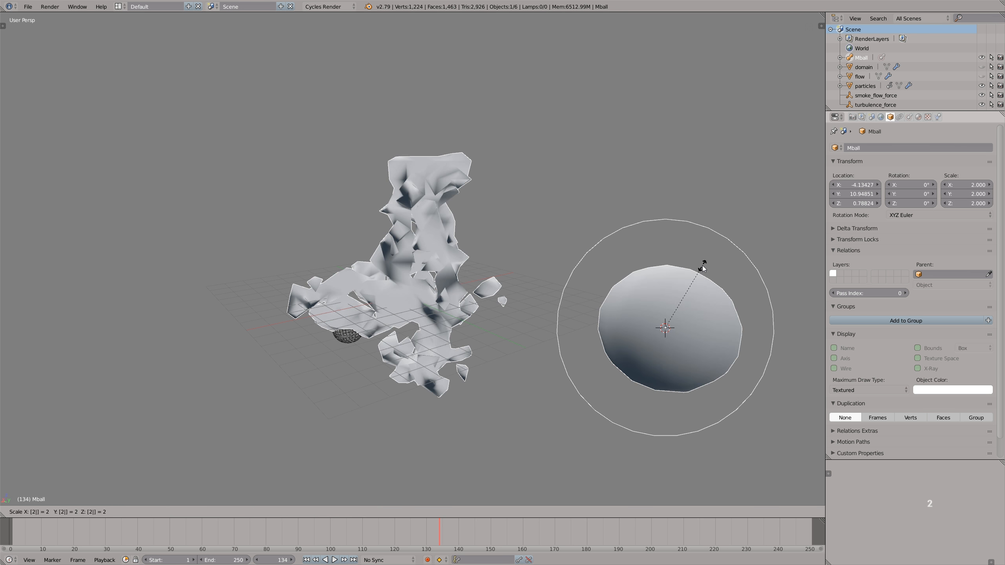
key(Return)
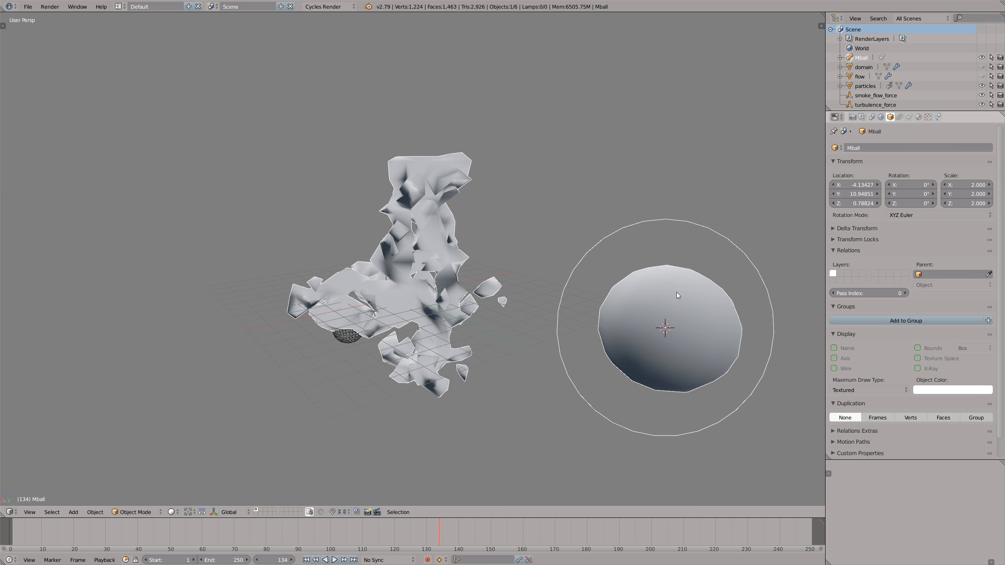
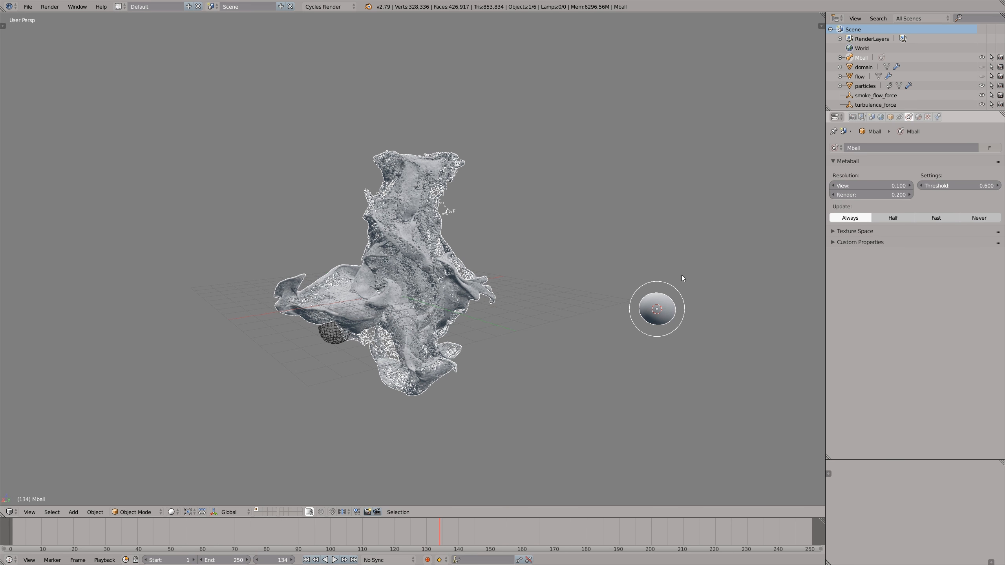
- Scale the metaball up by a factor of 1.3
text(1.3)
key(Return)
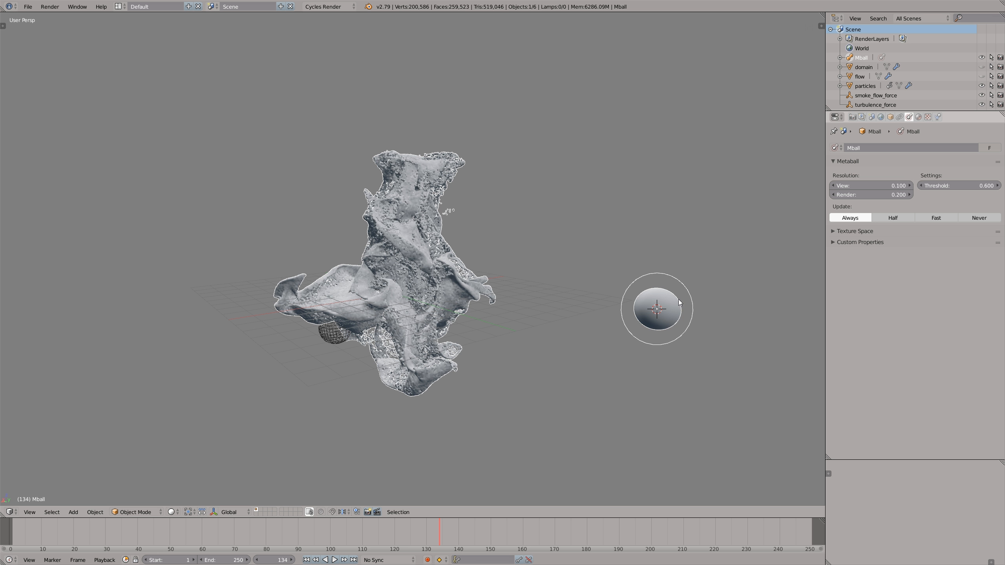
scroll(679, 302, up, 1)
middle_drag(352, 295, 359, 289)
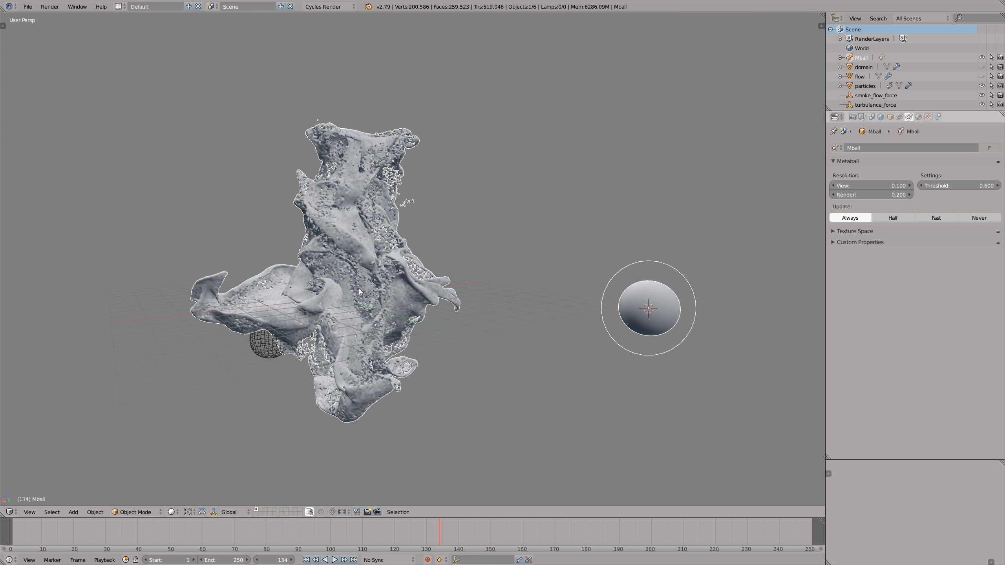
- Play and scrub through the timeline to examine the metaball surface at several frames, ending at frame 100
click(479, 525)
key(alt+a)
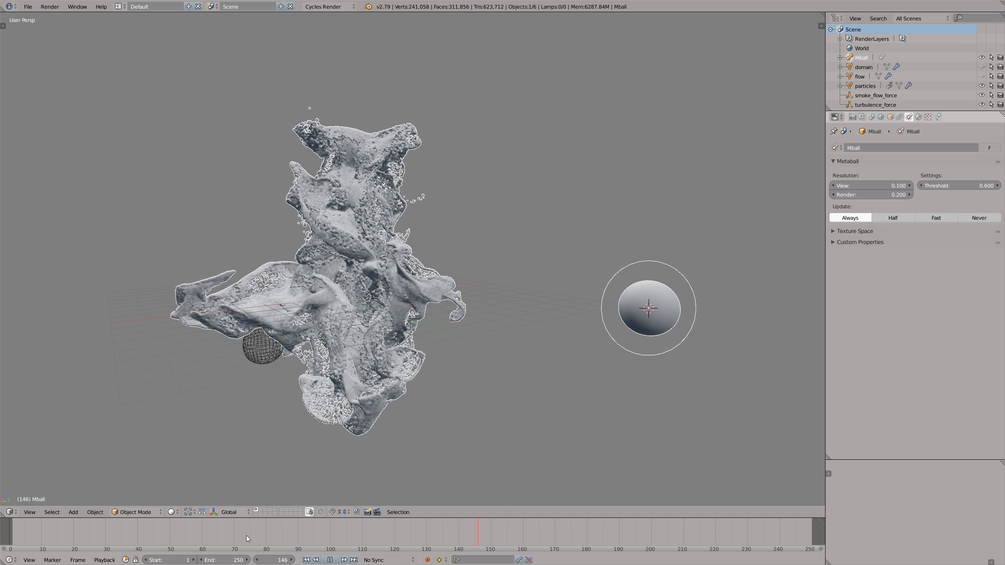
key(alt+a)
click(169, 539)
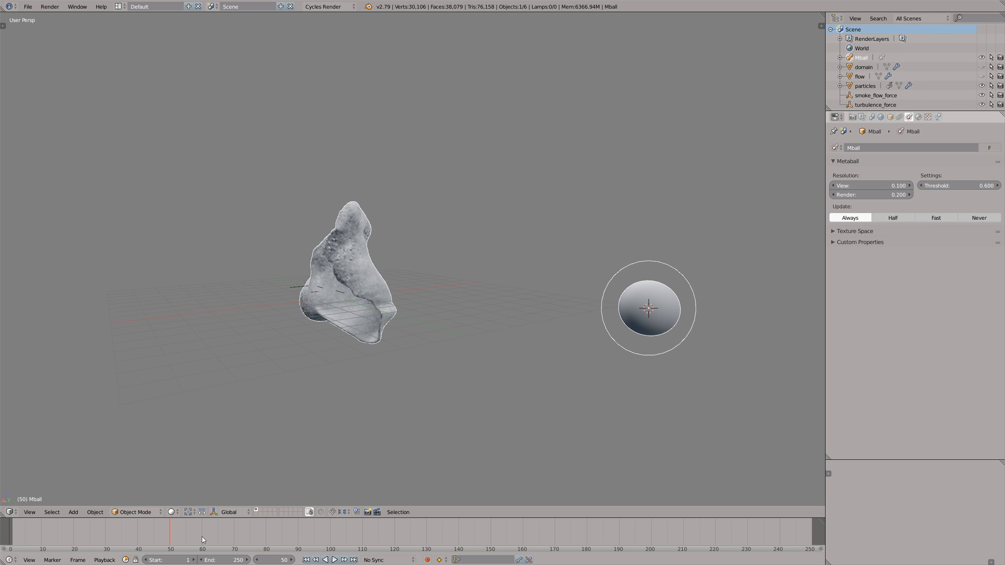
click(202, 537)
key(alt+a)
key(alt+a)
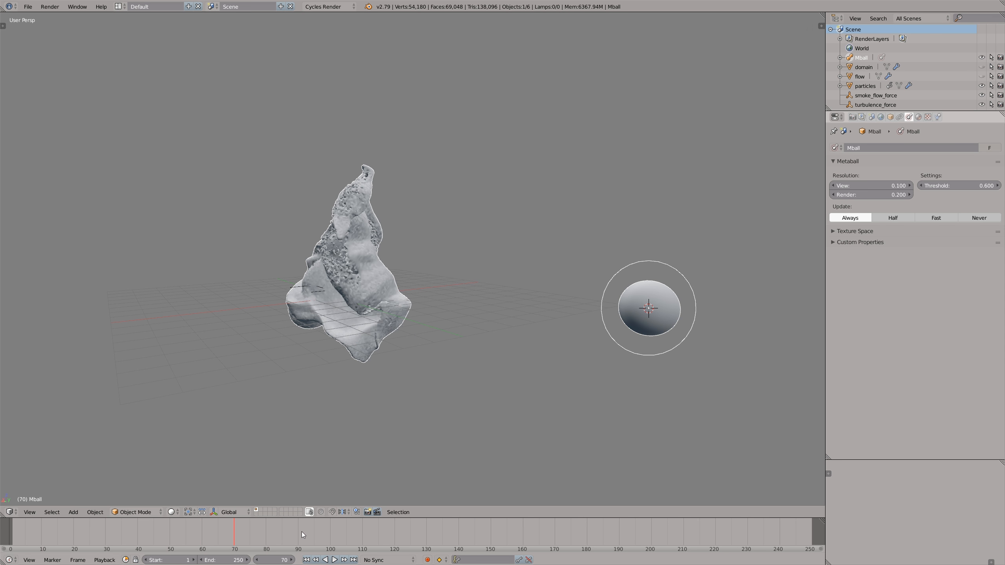
drag(298, 532, 330, 531)
middle_drag(388, 315, 424, 313)
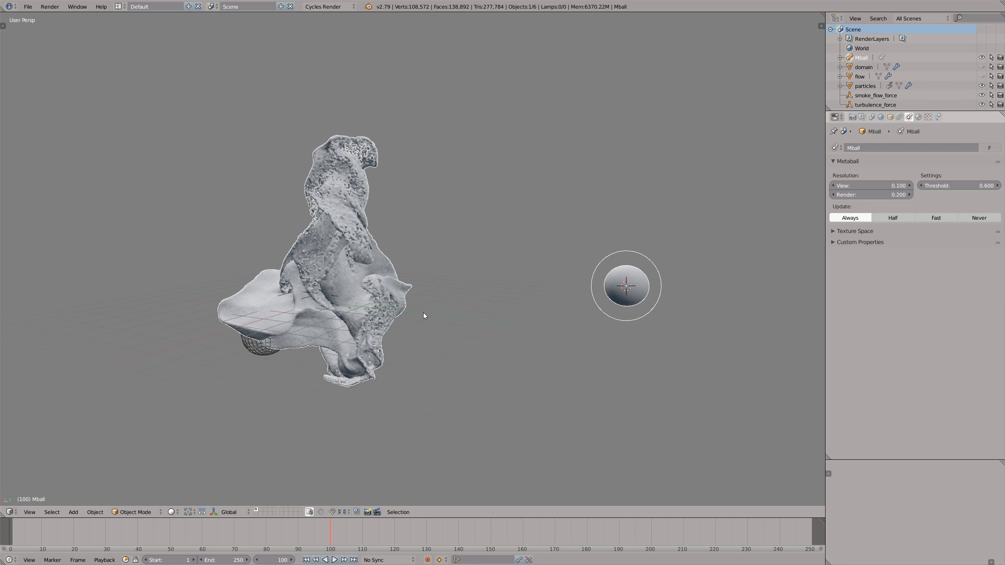
- Change the viewport matcap to the glossy orange-red material
key(n)
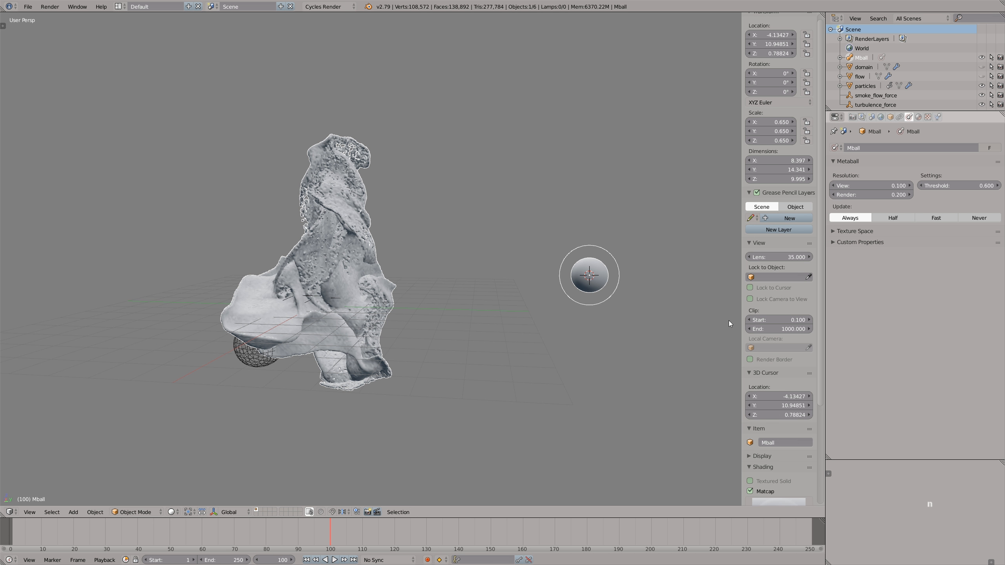
scroll(774, 359, down, 5)
click(767, 432)
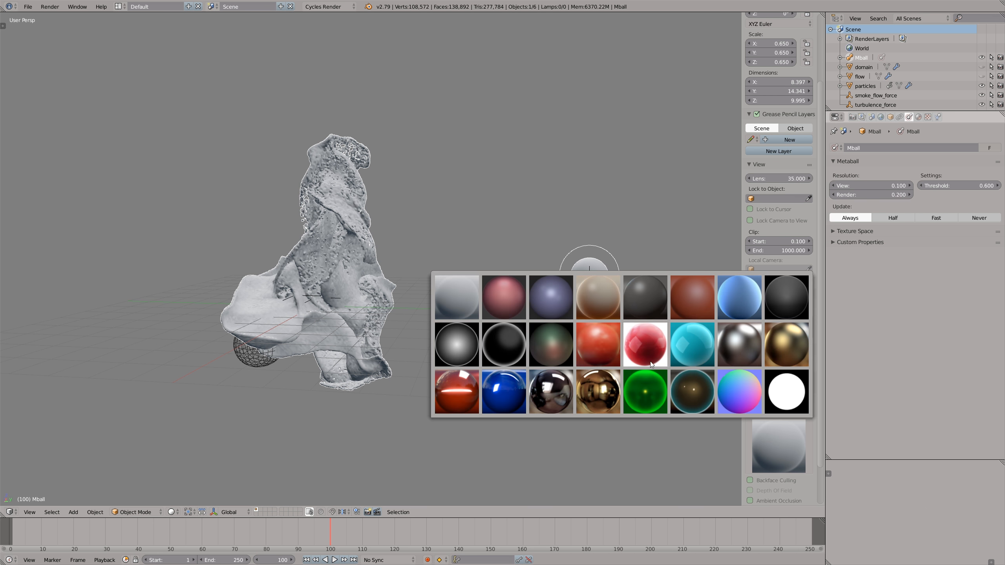
click(595, 345)
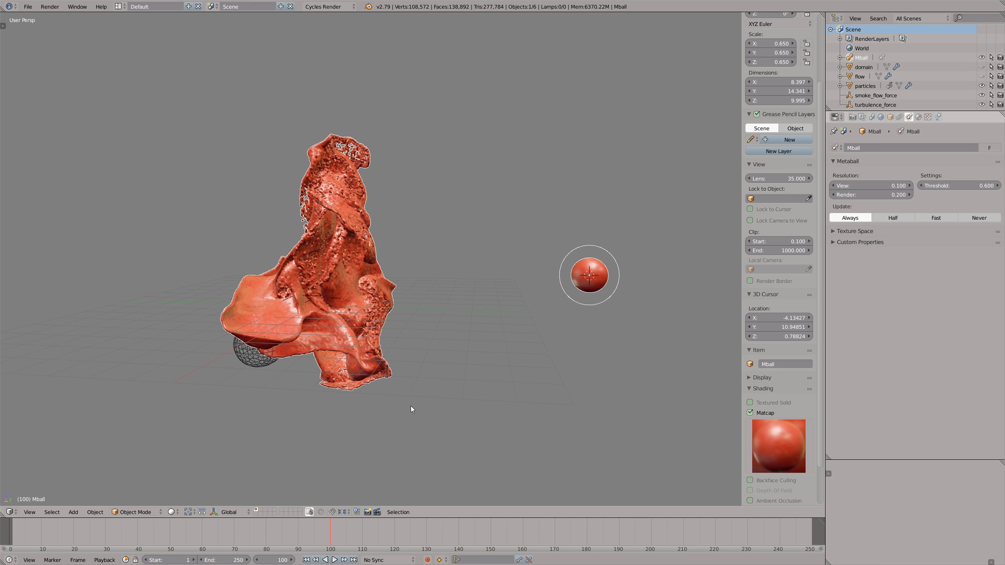
key(n)
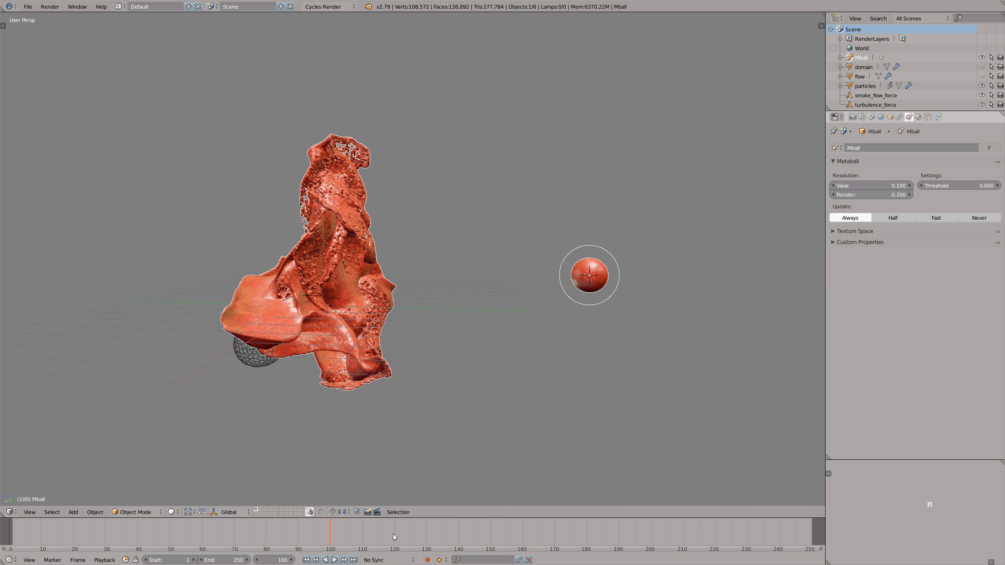
- Go to frame 140 and convert the metaball surface to a mesh
drag(394, 534, 458, 525)
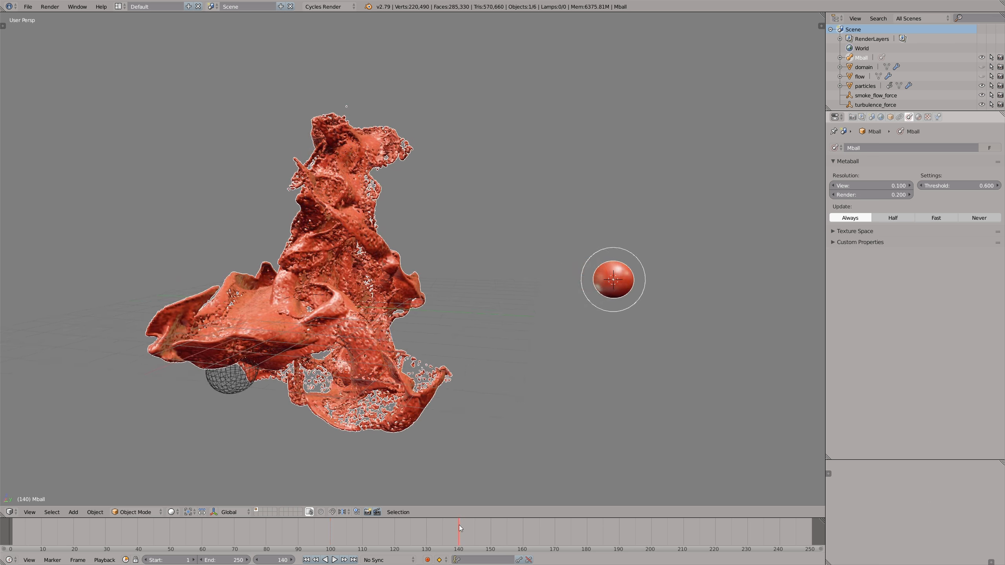
key(alt+c)
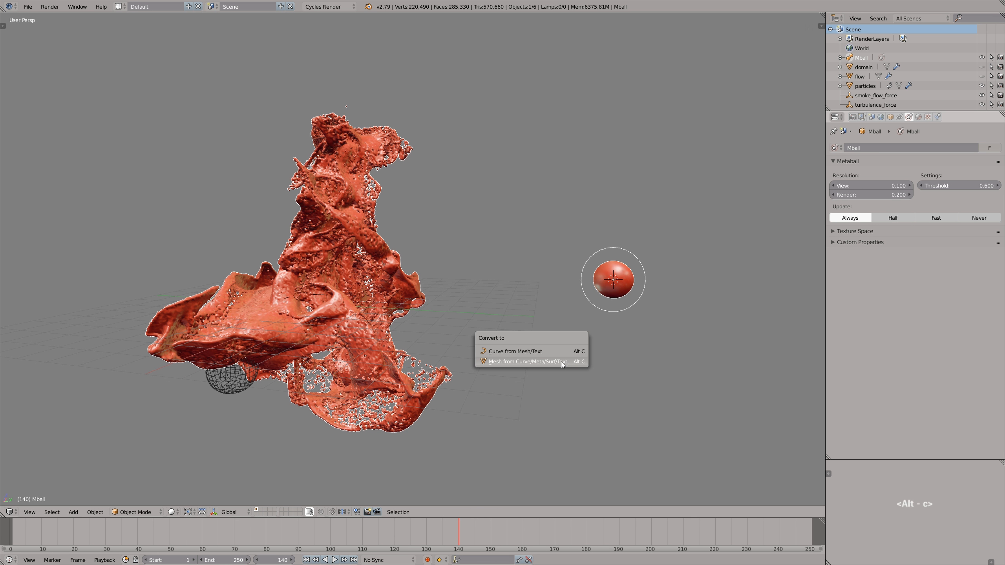
click(535, 356)
- Examine the converted mesh's topology in Edit Mode and check by a trial move that it separates from the particles
middle_drag(412, 383, 376, 390)
key(Tab)
scroll(433, 254, up, 2)
scroll(430, 254, up, 4)
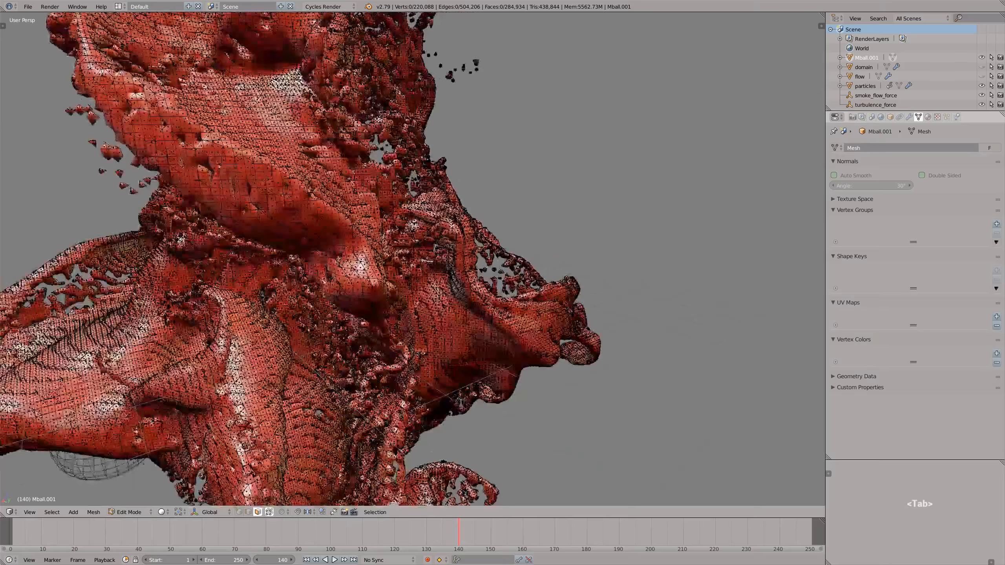
scroll(429, 253, down, 6)
key(Tab)
key(g)
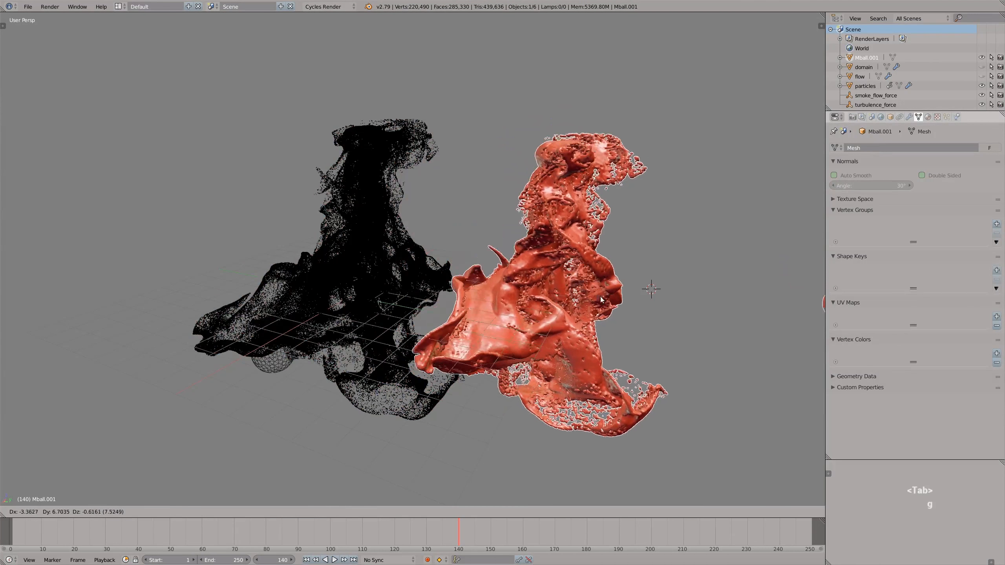
right_click(421, 297)
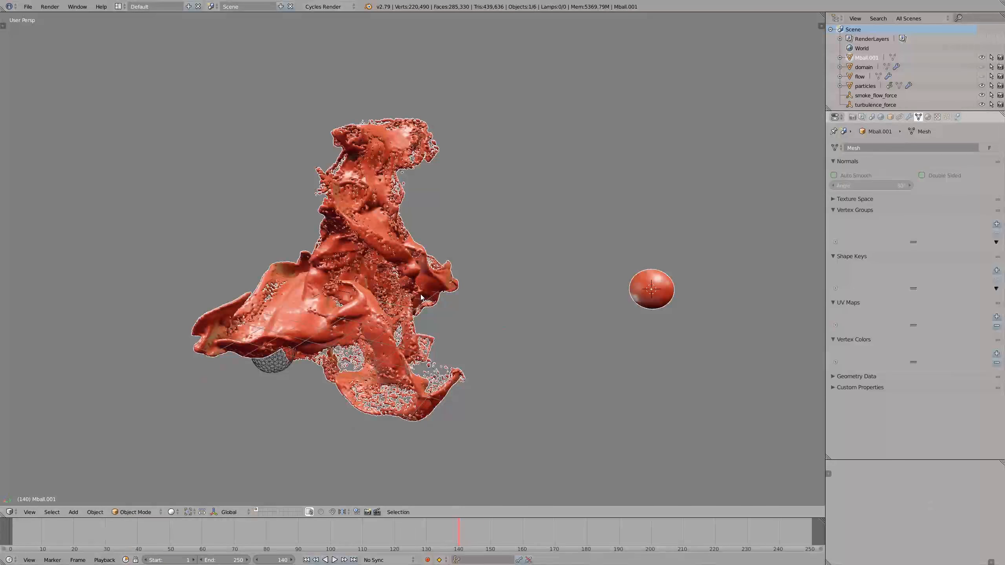
mouse_move(421, 297)
middle_down()
mouse_move(436, 292)
mouse_move(427, 295)
middle_up()
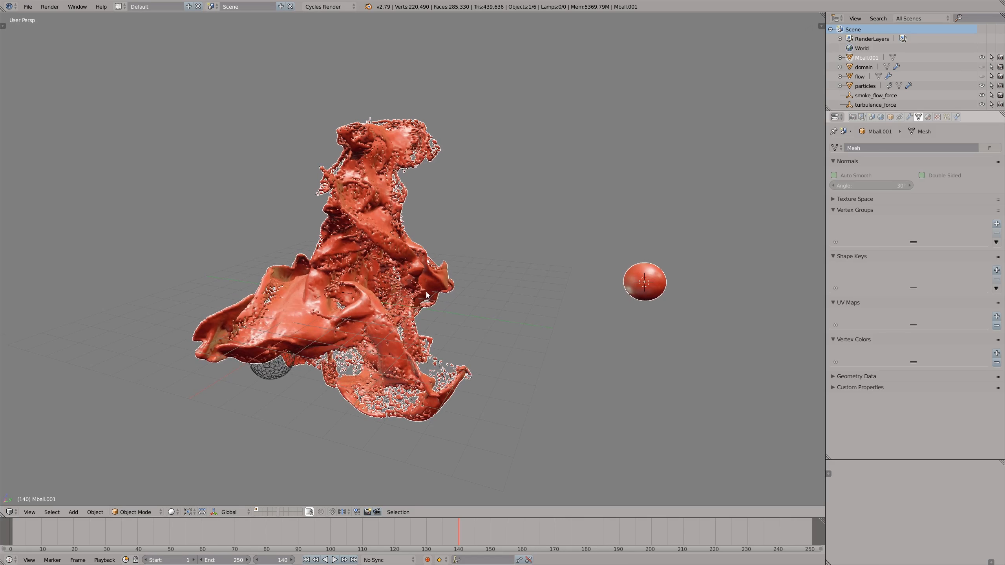
- Scale the particle emitter sphere down uniformly to a much smaller size
right_click(284, 370)
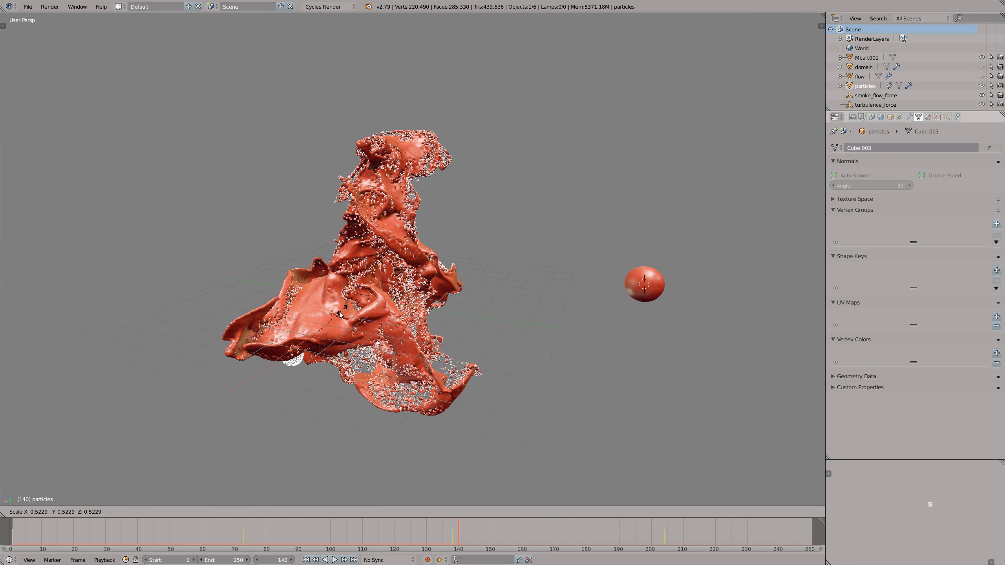
key(z)
key(s)
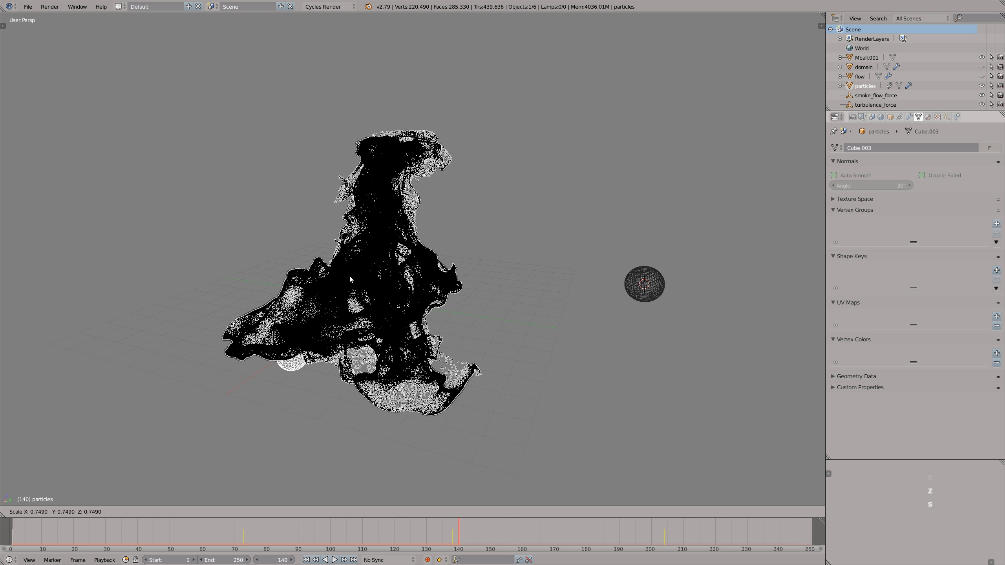
click(314, 325)
- Simulate the smaller emitter's particles from the first frame to frame 160, comparing them with the converted mesh in solid shading
key(shift+Left)
key(alt+a)
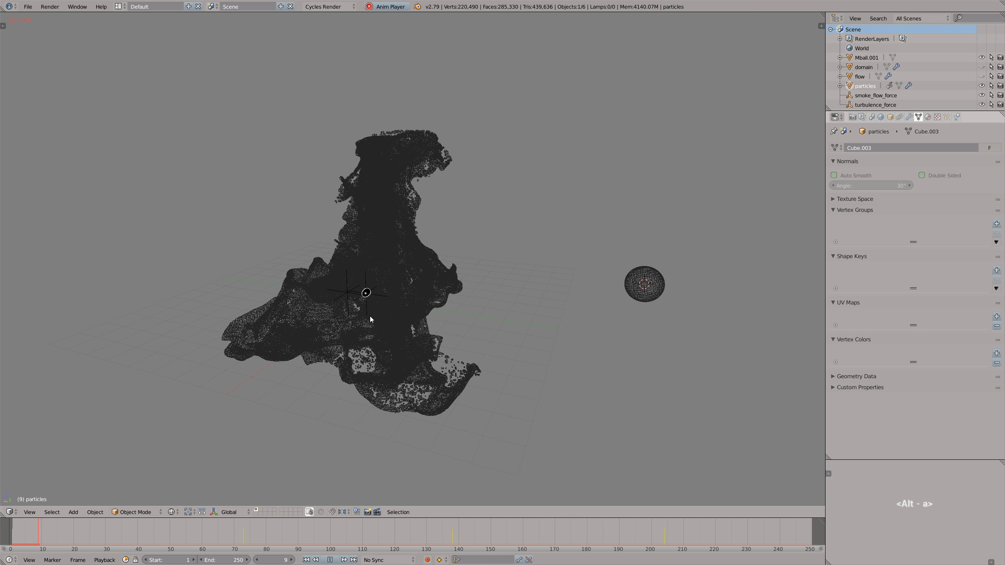
key(z)
mouse_move(371, 316)
middle_down()
mouse_move(345, 296)
mouse_move(416, 292)
middle_up()
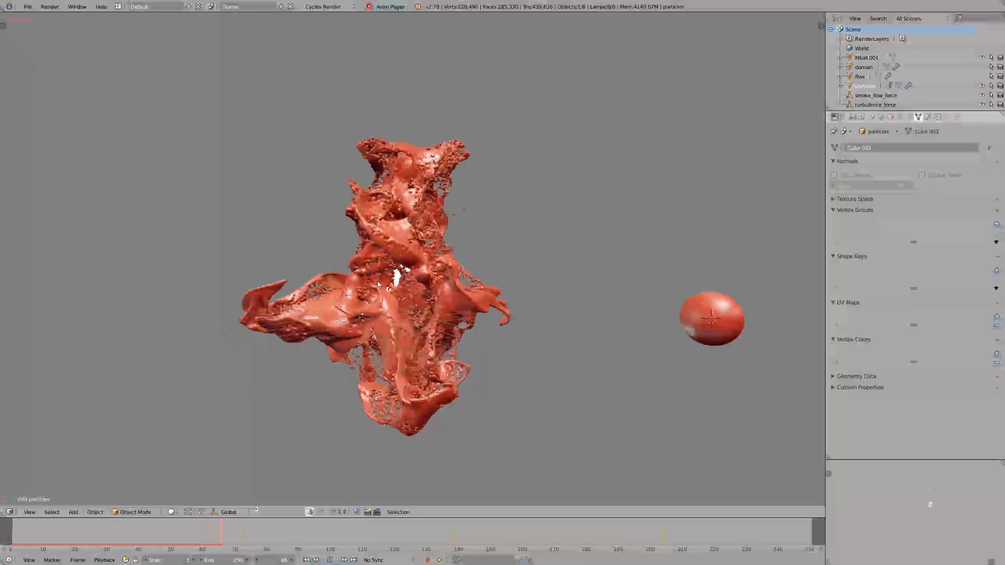
middle_drag(419, 284, 393, 282)
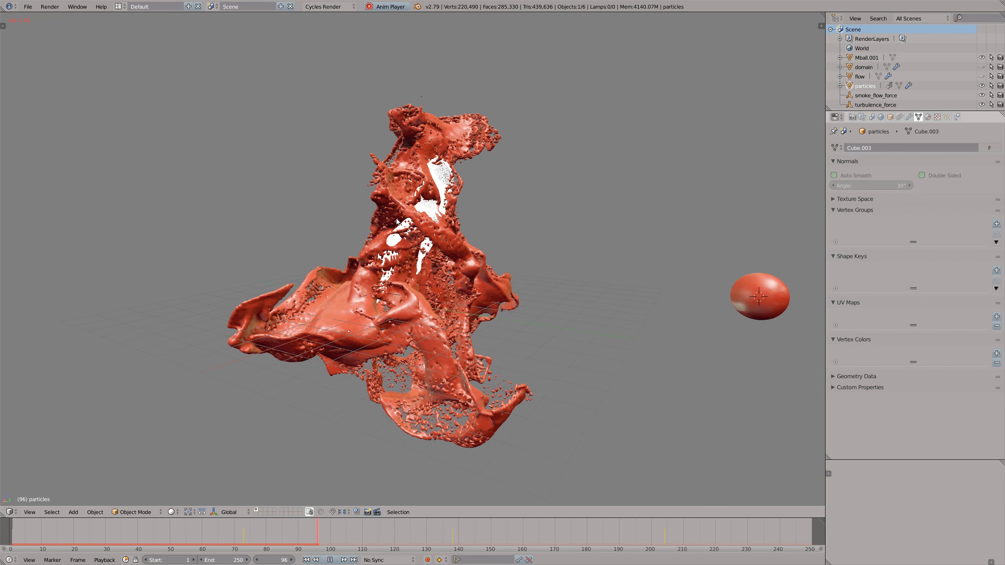
scroll(401, 245, down, 2)
scroll(408, 205, up, 1)
key(z)
key(z)
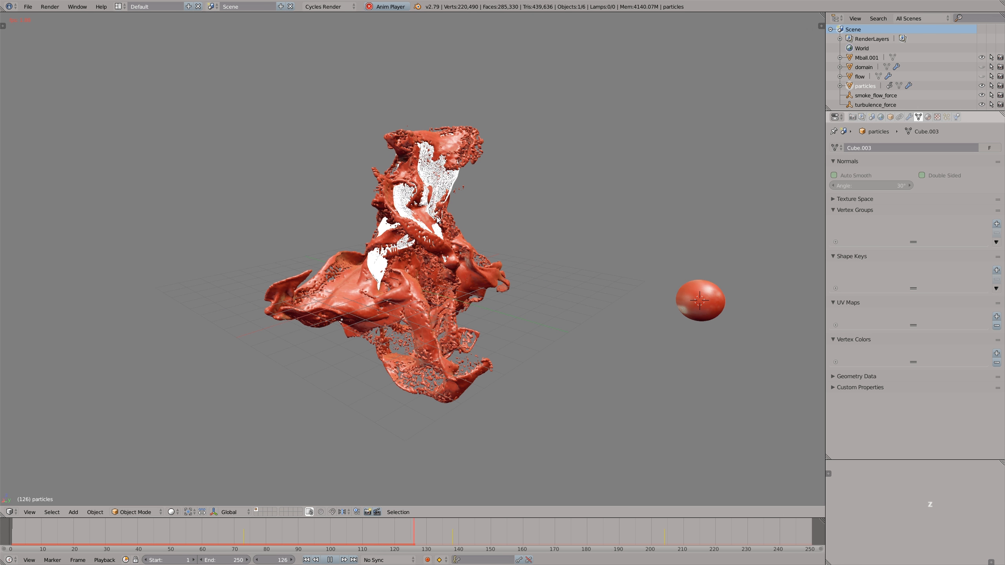
middle_drag(442, 221, 411, 205)
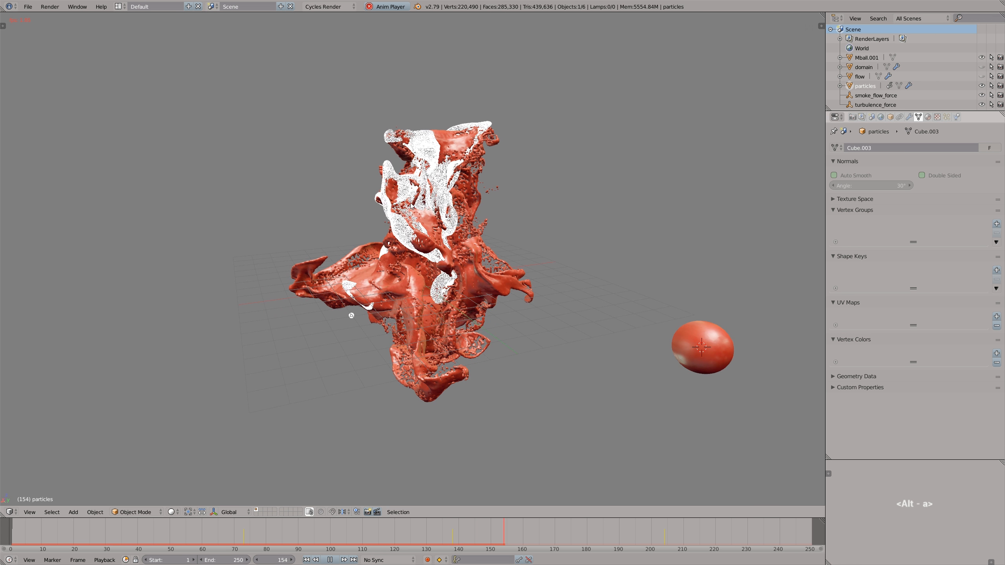
key(alt+a)
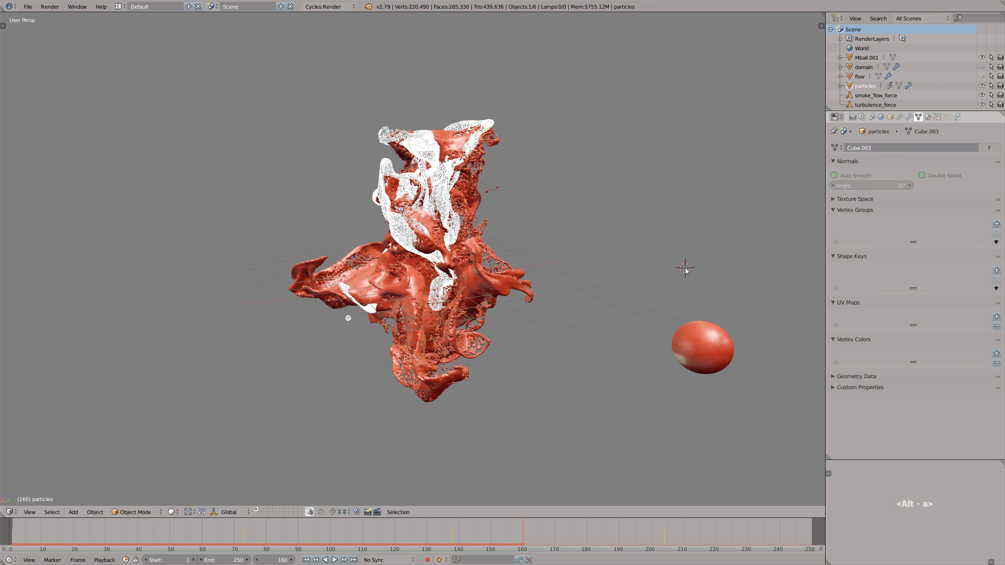
- Delete the vertices of the separate ball from the converted mesh in Edit Mode
right_click(714, 338)
key(g)
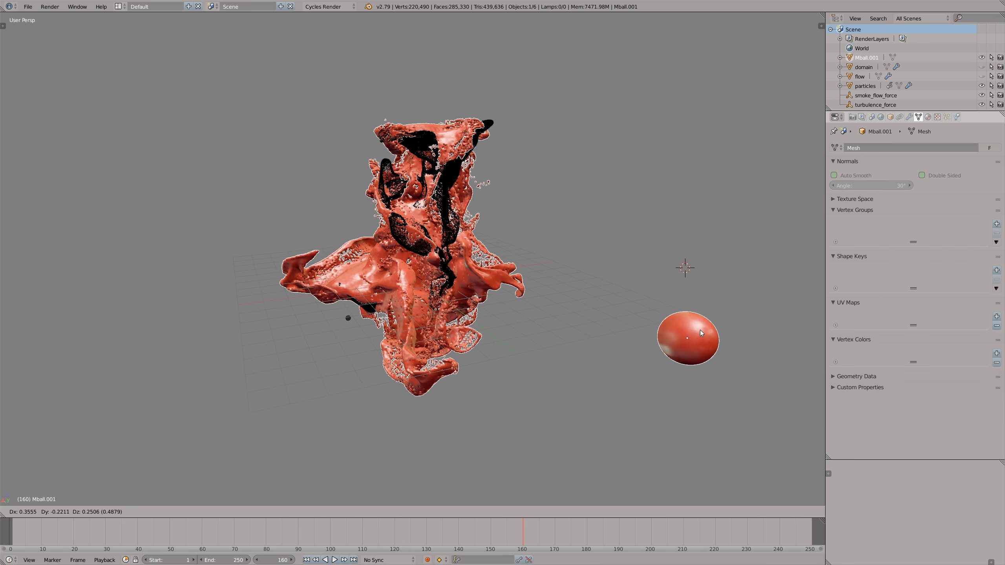
right_click(705, 306)
key(Tab)
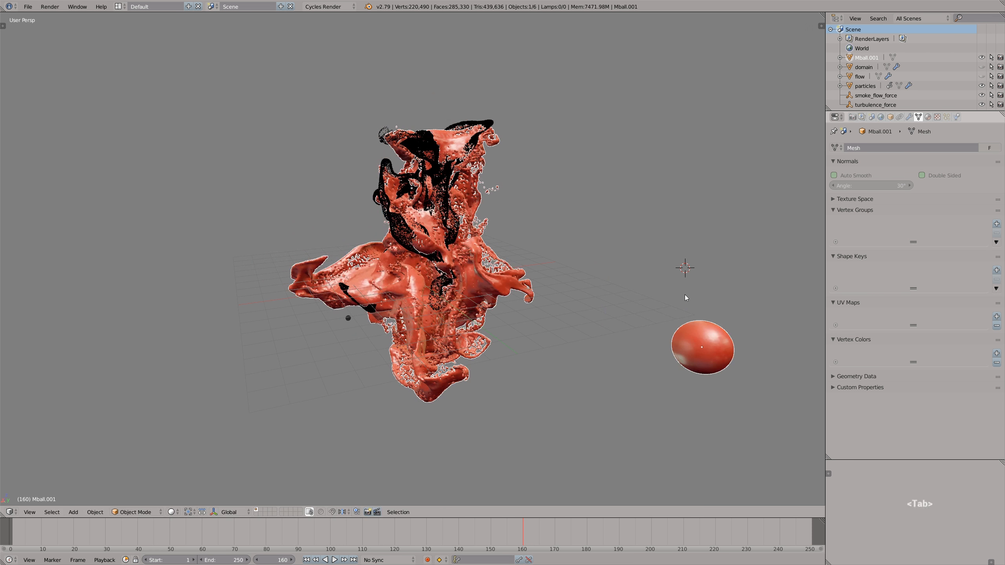
scroll(684, 297, up, 1)
key(z)
key(a)
key(a)
key(b)
drag(650, 292, 748, 393)
key(x)
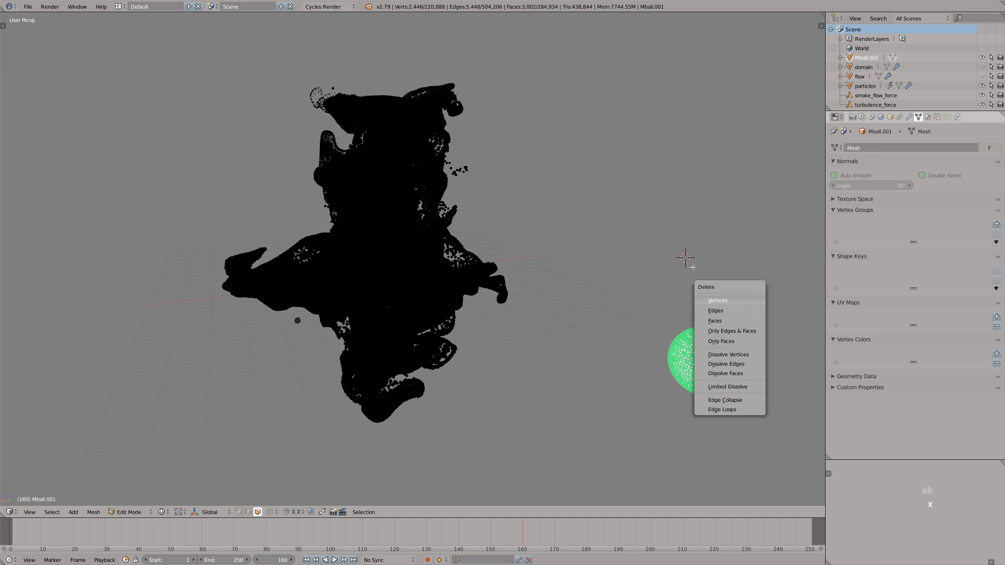
click(753, 303)
key(Tab)
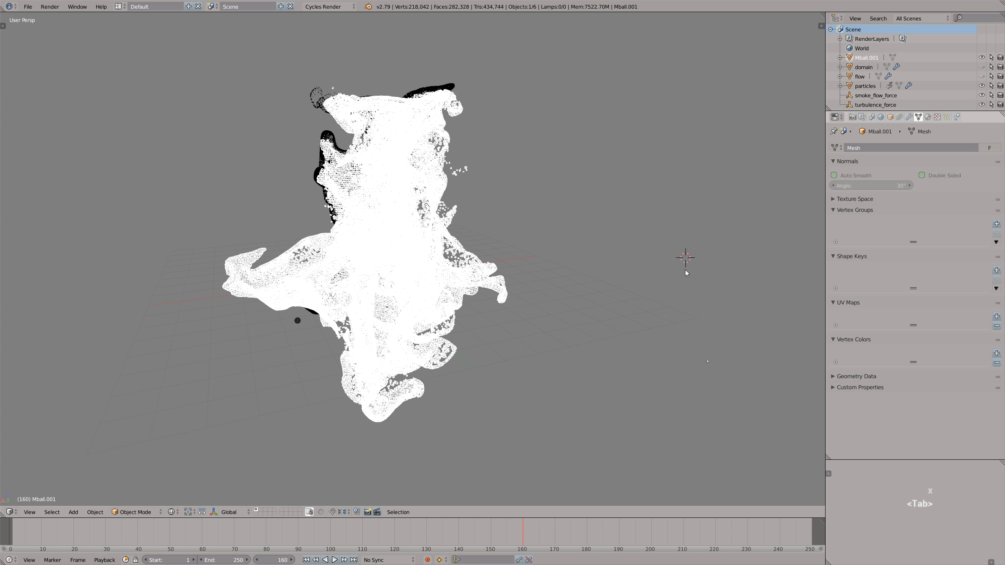
- Add a new metaball Ball at the 3D cursor in the empty space beside the mesh
key(shift+a)
mouse_move(686, 272)
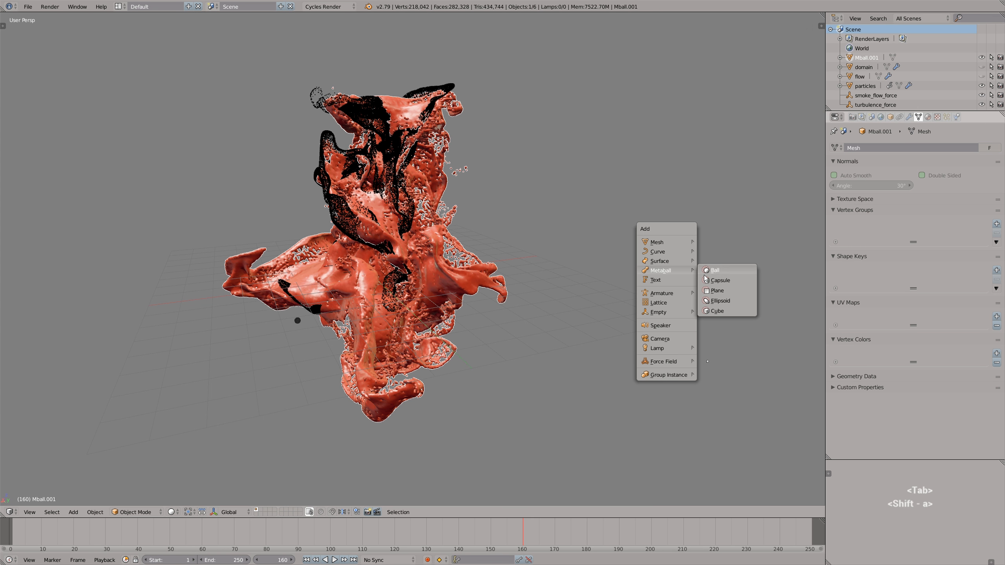
click(738, 271)
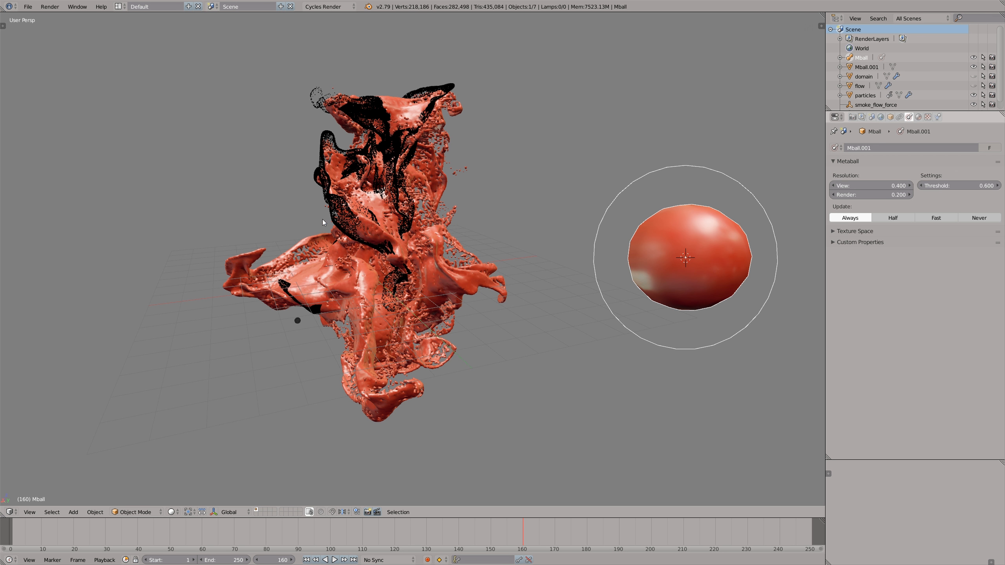
- Set the new metaball Mball as the dupli object of the emitter's particles
right_click(335, 224)
click(947, 117)
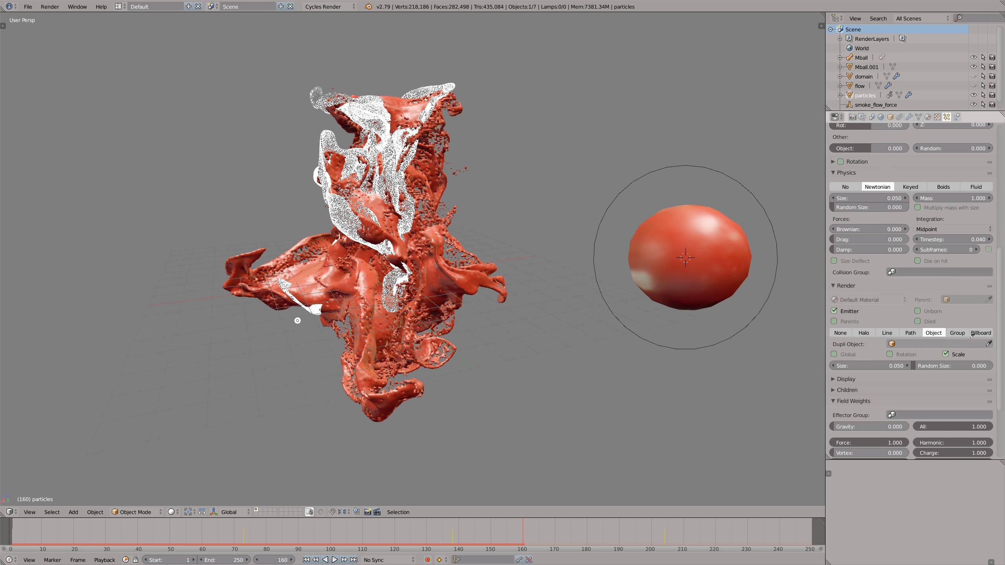
click(987, 342)
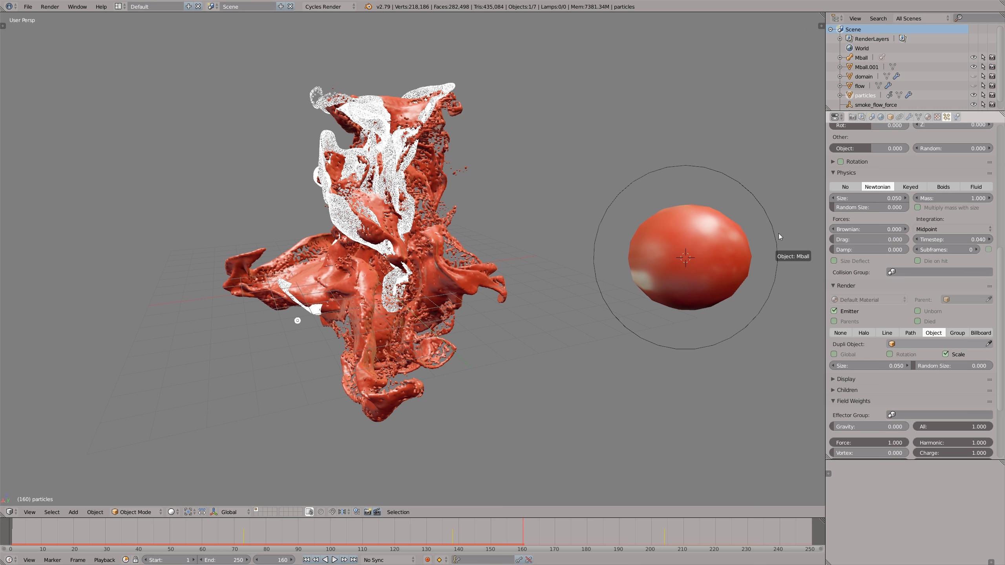
click(731, 182)
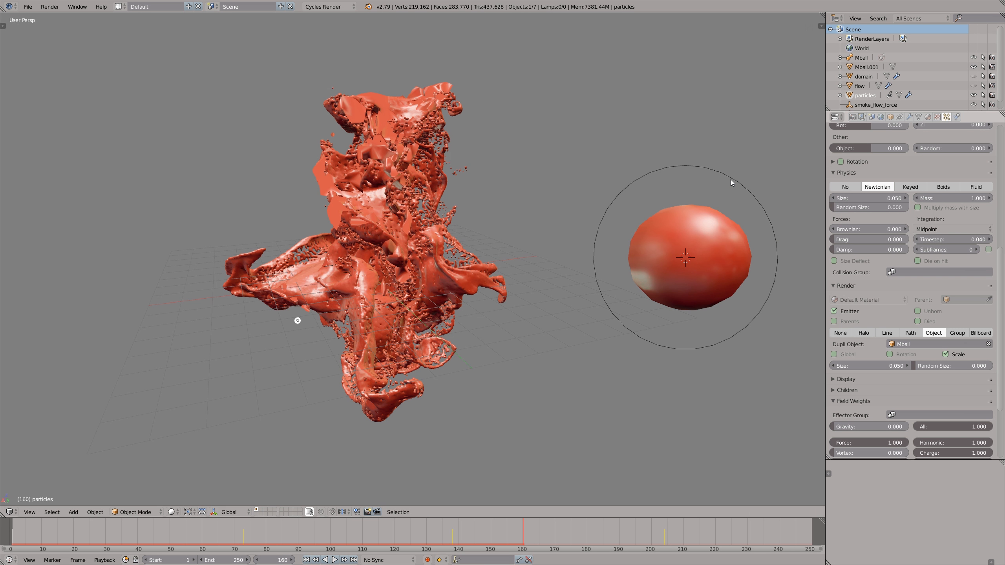
- Set the new metaball's view resolution to 0.2 and scale the ball to 0.5 of its size
right_click(732, 182)
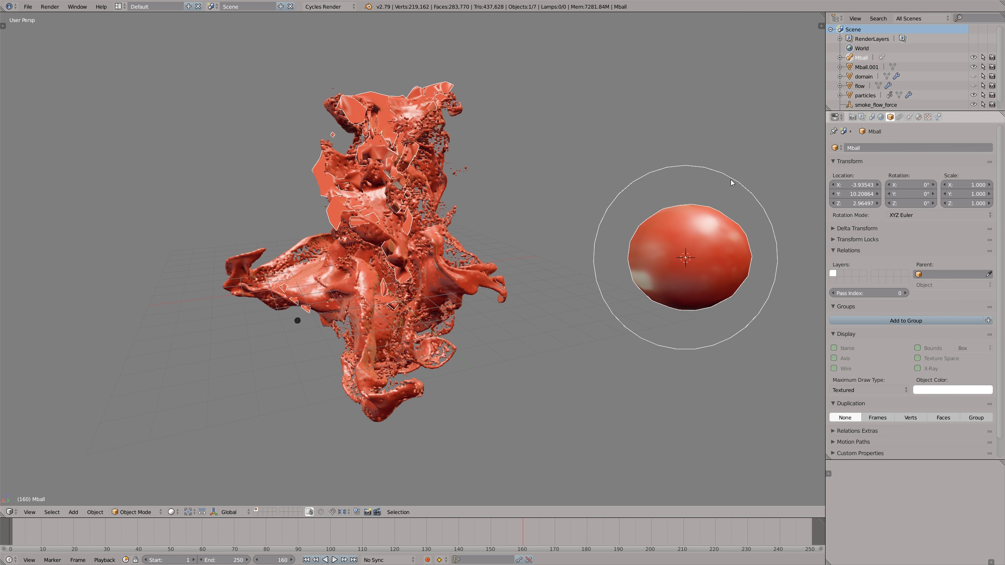
click(910, 117)
click(869, 185)
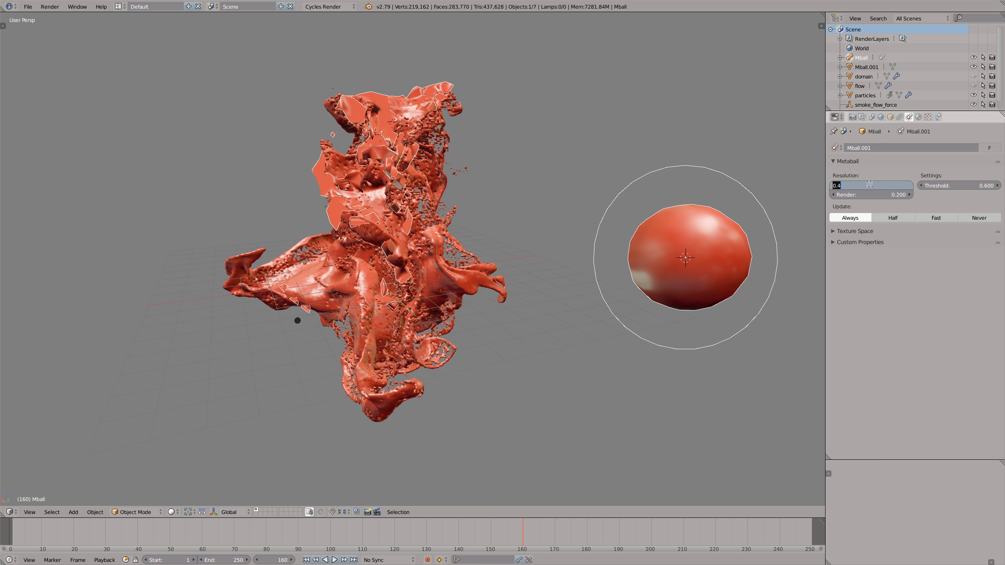
drag(837, 186, 846, 186)
text(2)
key(Return)
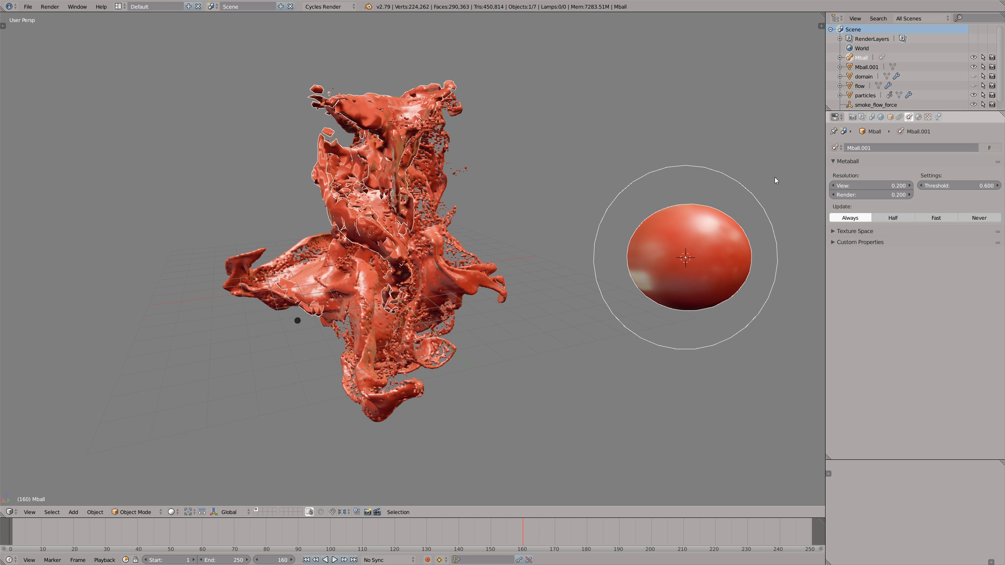
text(0.5)
key(Return)
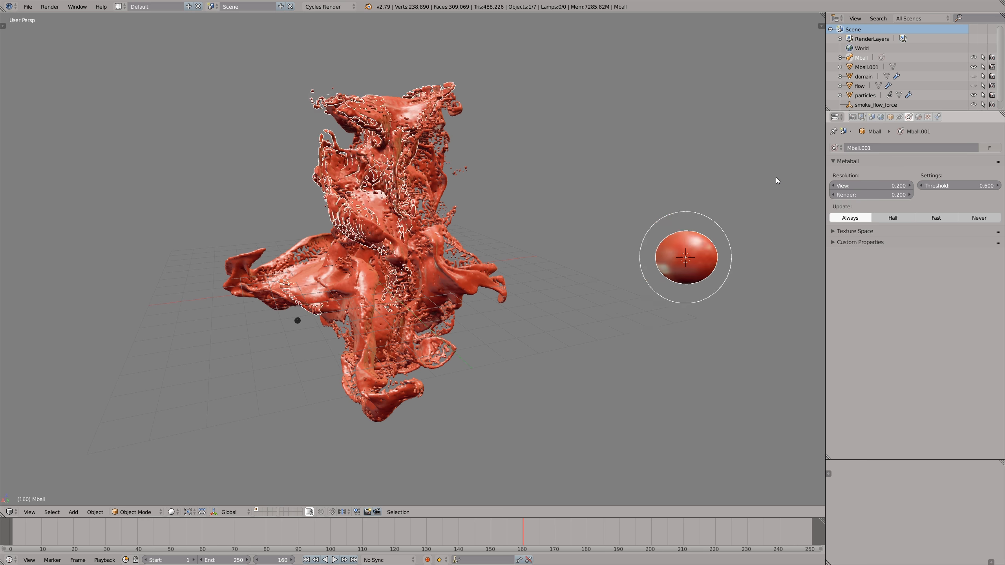
- Refine the metaball's view resolution to 0.1 and finally 0.05, and convert the metaball surface to a mesh
click(878, 185)
text(0.1)
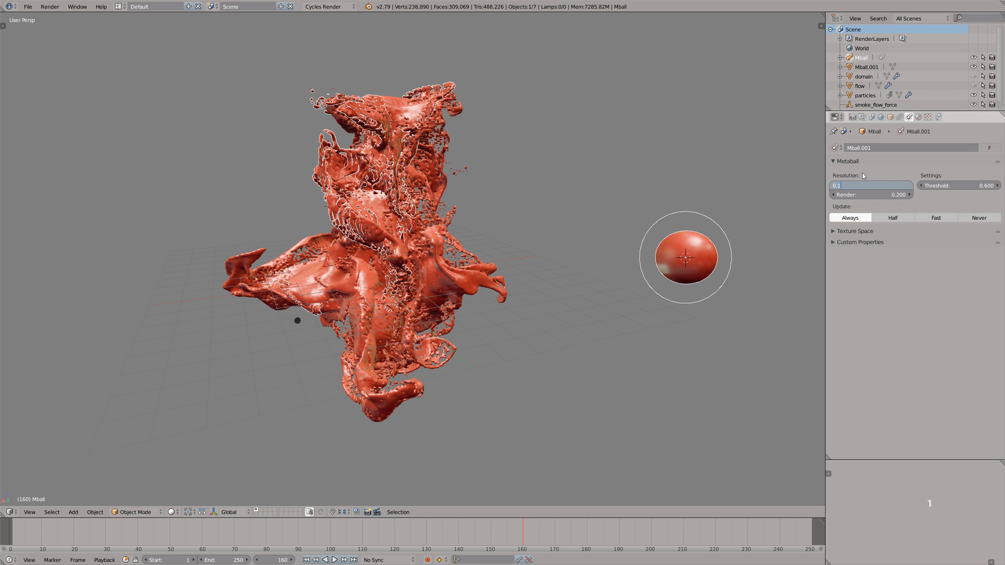
key(Return)
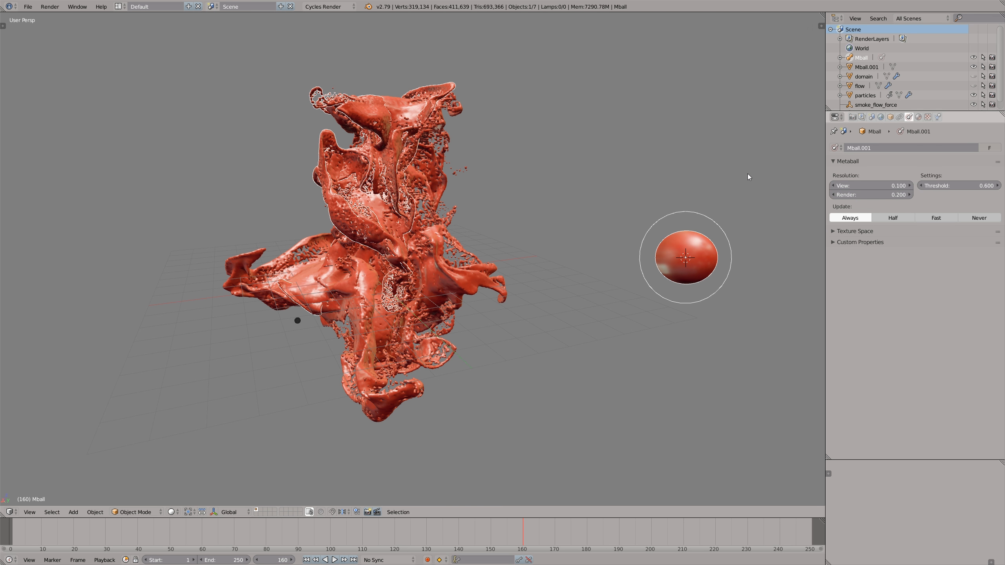
click(865, 185)
drag(838, 185, 854, 185)
text(05)
key(Return)
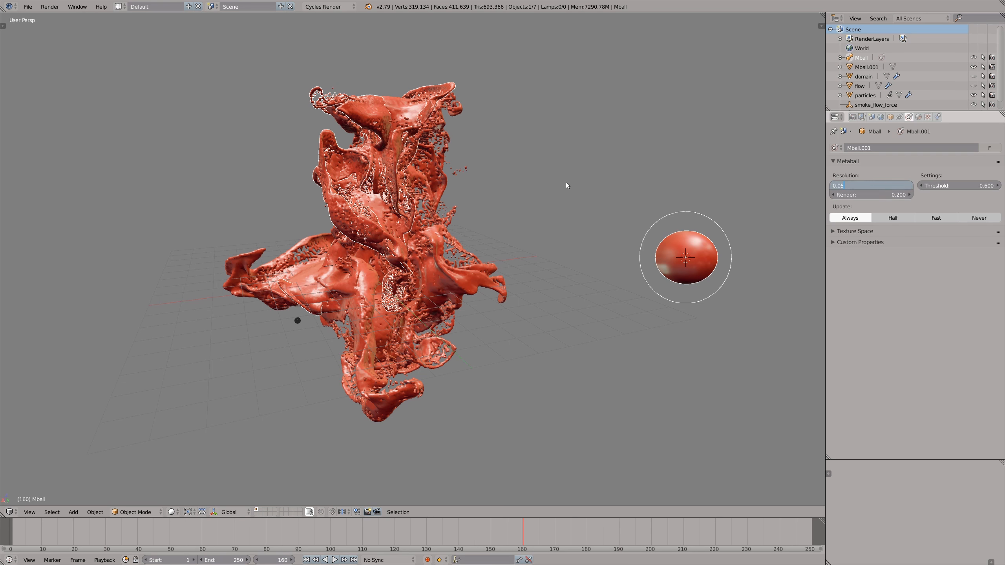
key(alt+c)
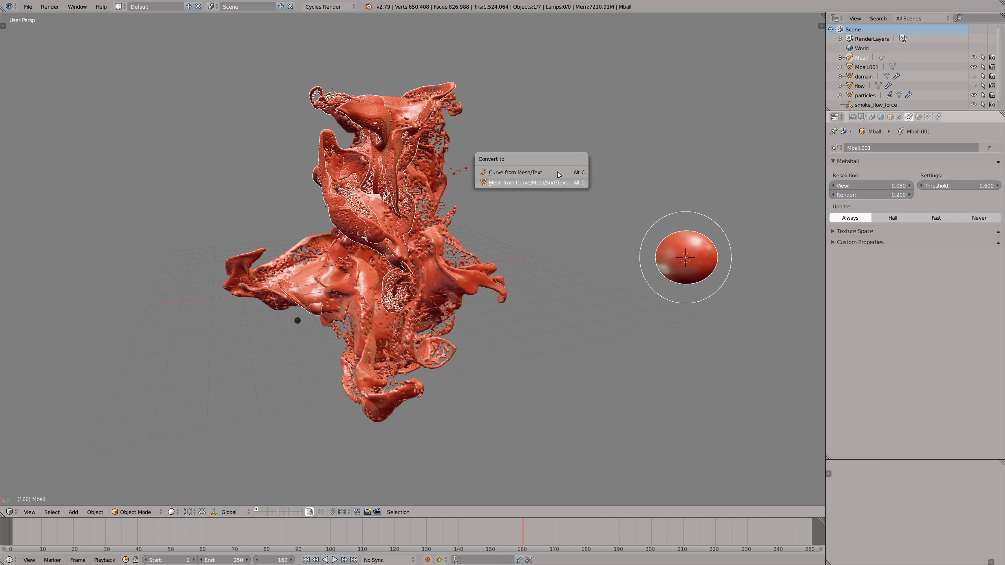
key(Return)
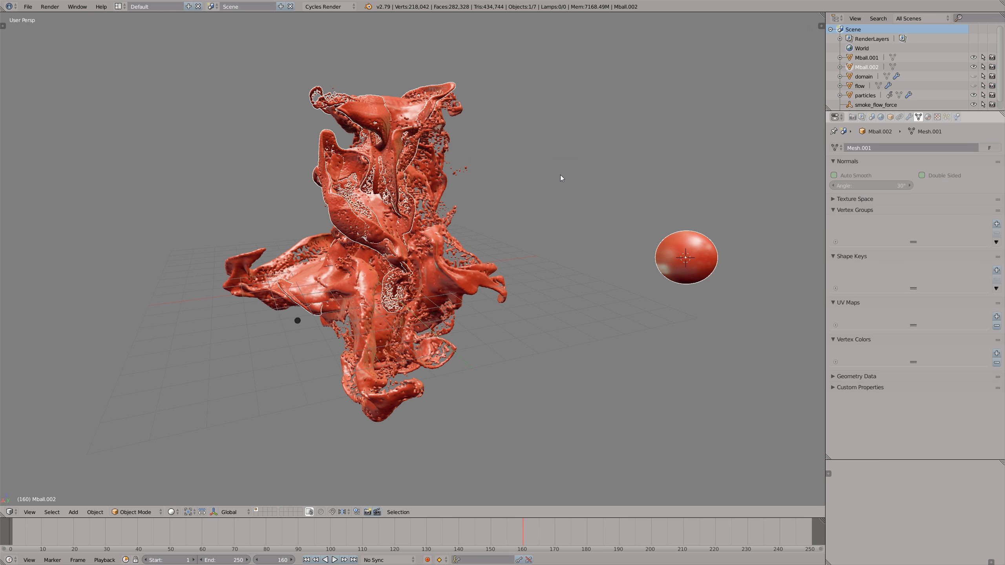
- Delete the vertices of the separate ball from the newly converted mesh in Edit Mode
key(Tab)
key(a)
key(a)
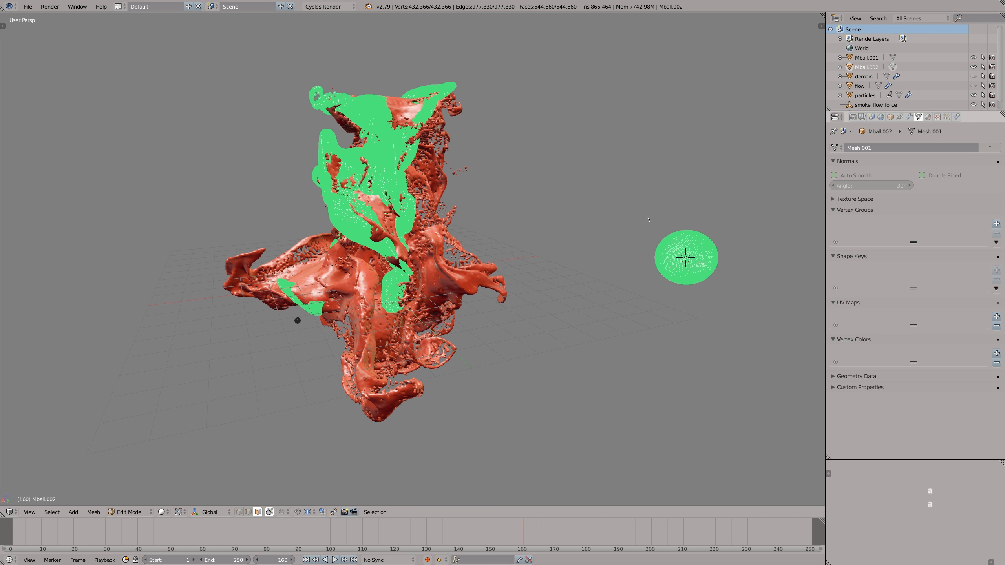
key(a)
key(z)
key(b)
drag(639, 205, 730, 294)
key(x)
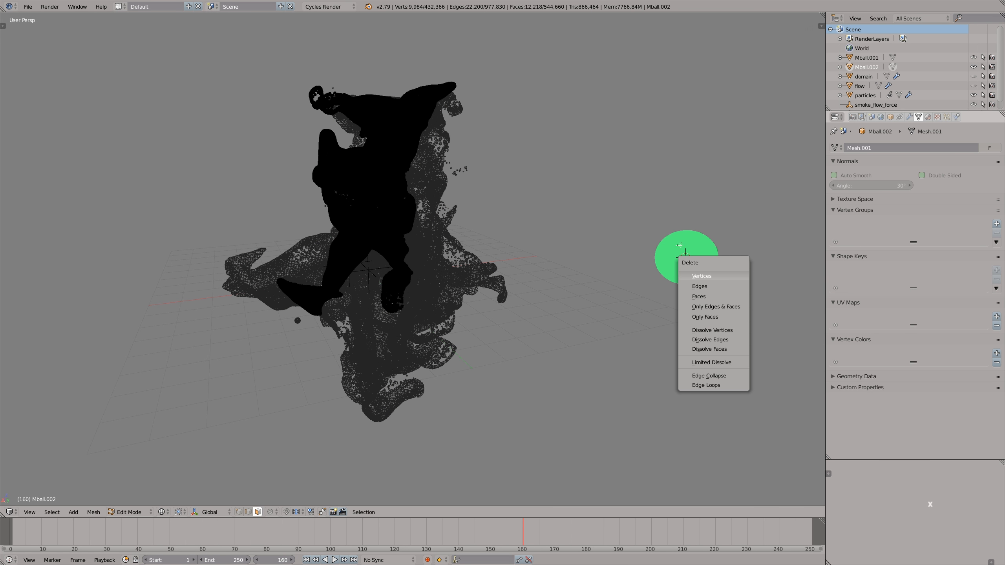
click(683, 274)
key(z)
key(Tab)
- Try moving the second converted mesh away from the first one
key(g)
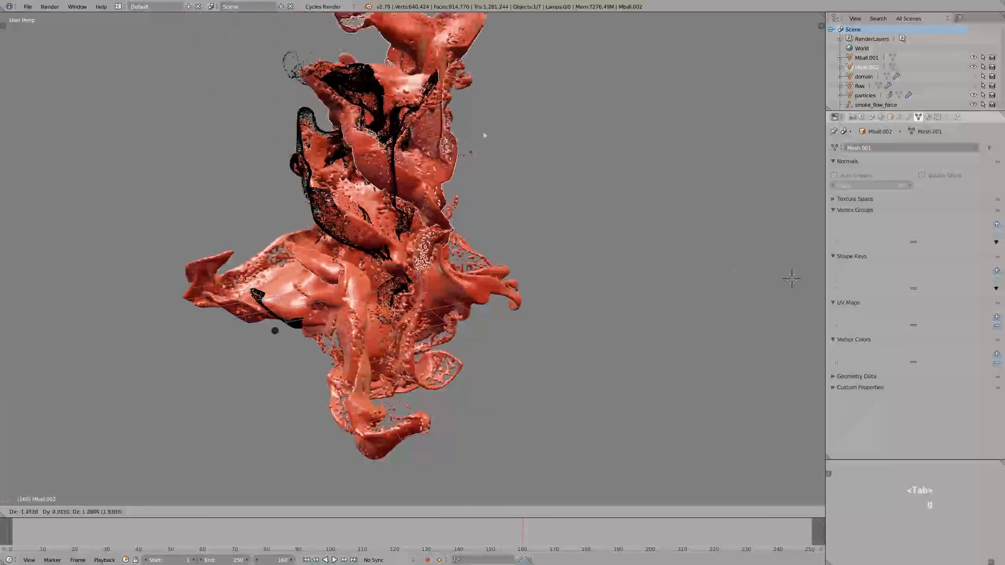
right_click(468, 127)
scroll(356, 246, down, 1)
middle_drag(455, 158, 286, 311)
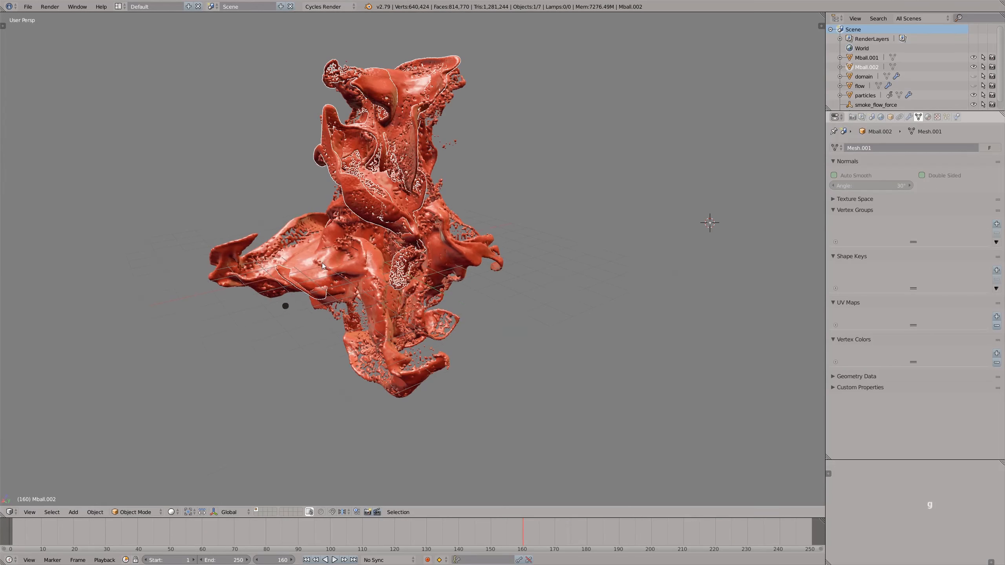
- Select the particle emitter in wireframe shading and delete its keyframe at frame 1
right_click(284, 308)
key(z)
scroll(286, 308, up, 6)
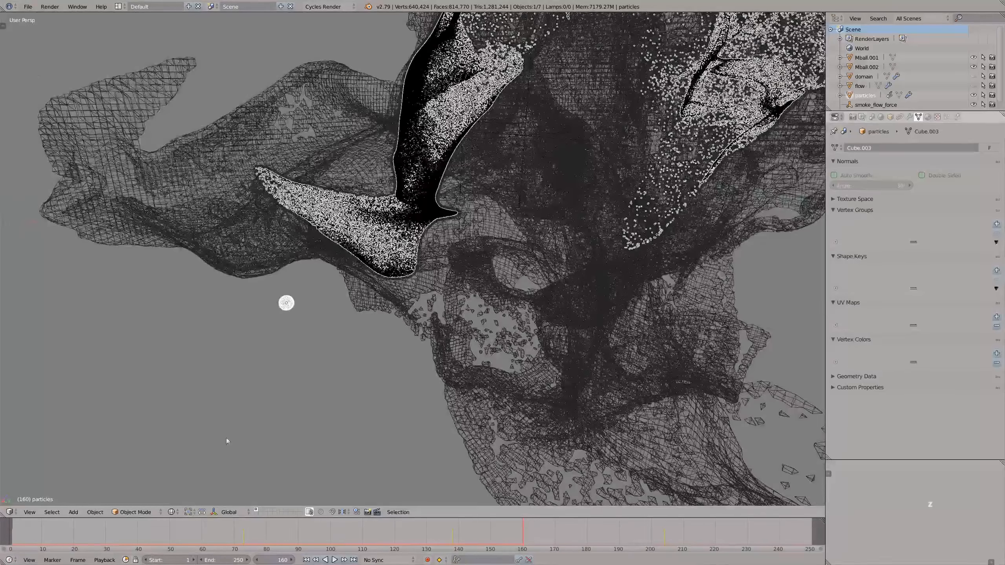
drag(24, 531, 13, 531)
key(alt+a)
key(alt+a)
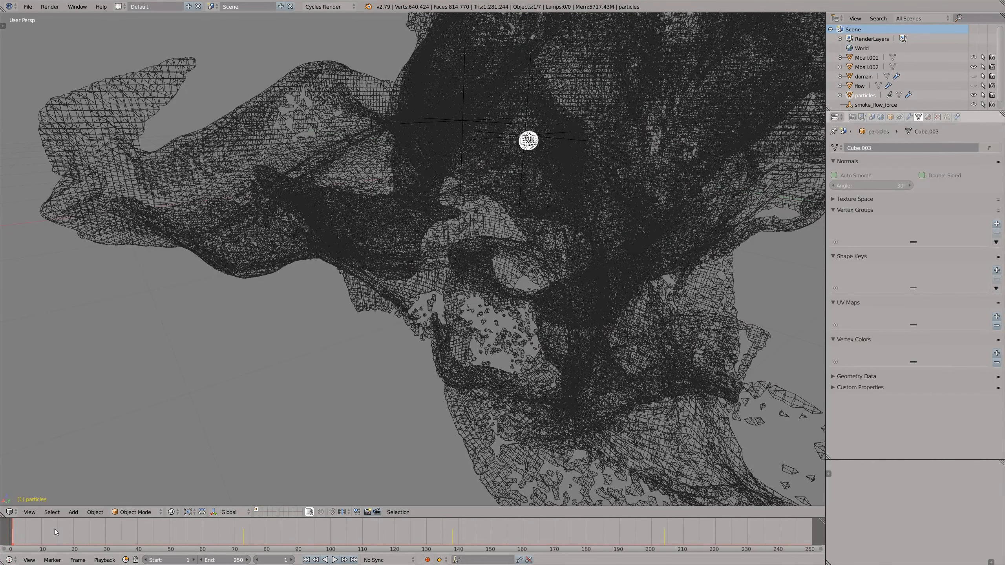
key(alt+i)
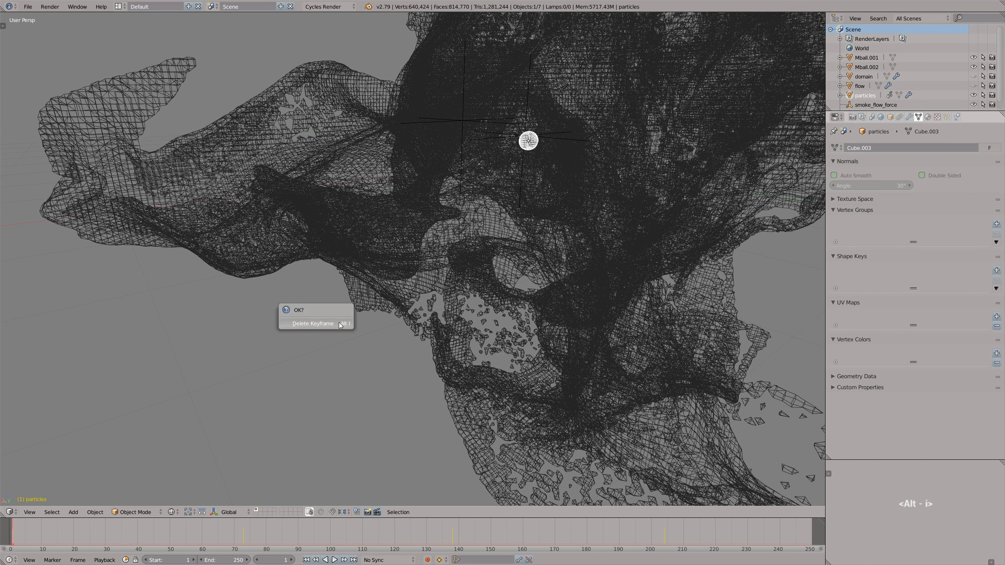
click(340, 323)
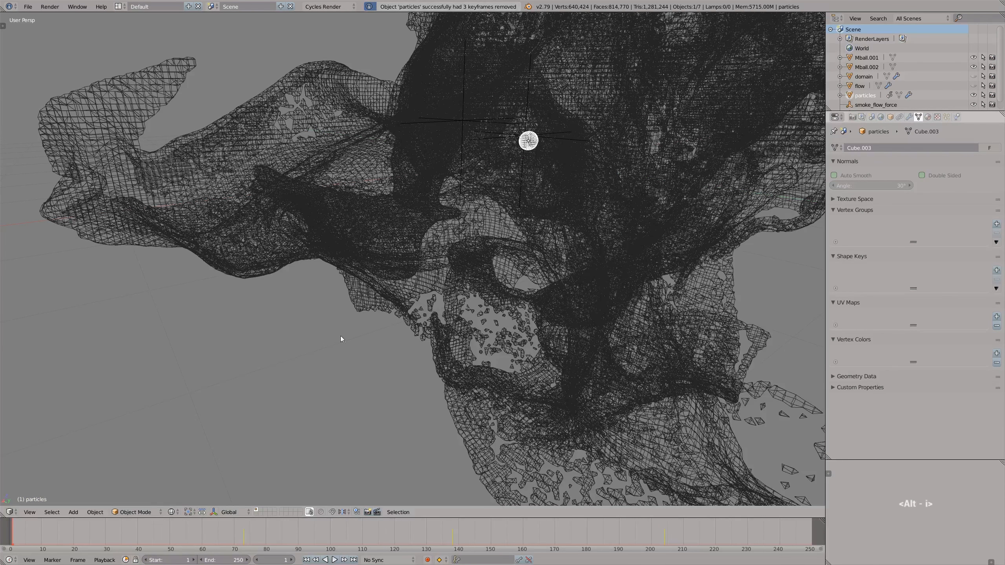
- Delete the emitter's keyframes at frames 73 and 138
click(243, 532)
key(alt+i)
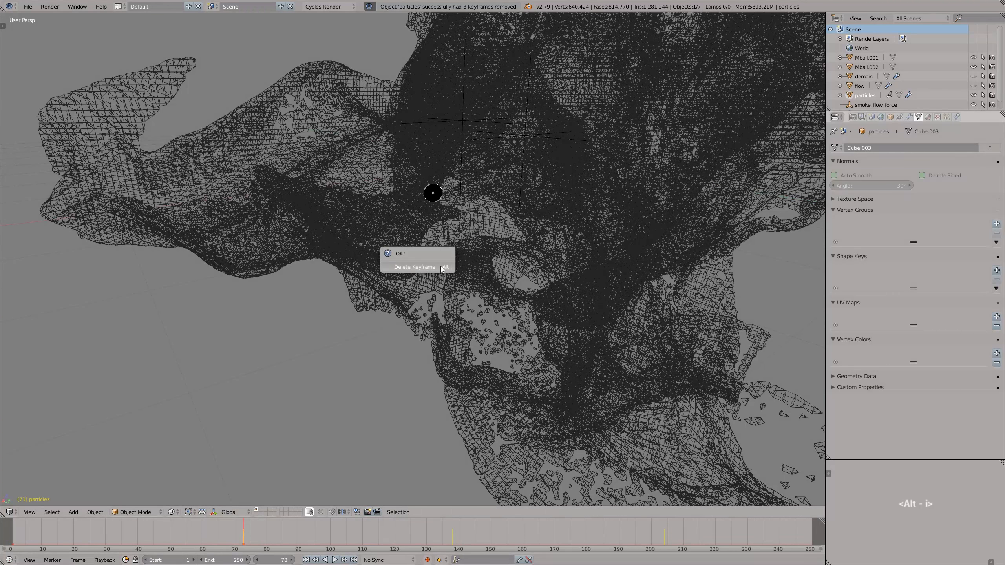
click(442, 268)
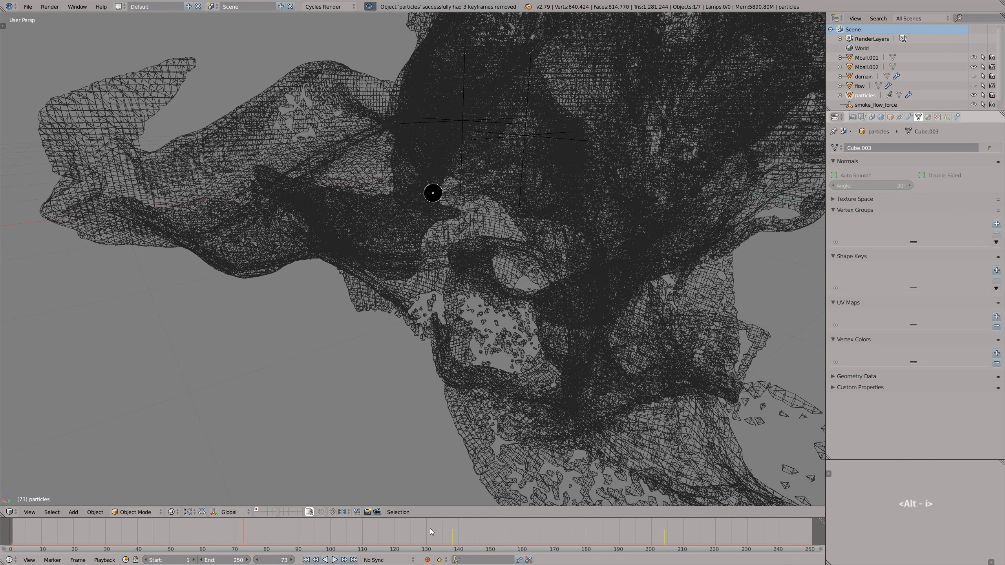
click(454, 535)
key(Left)
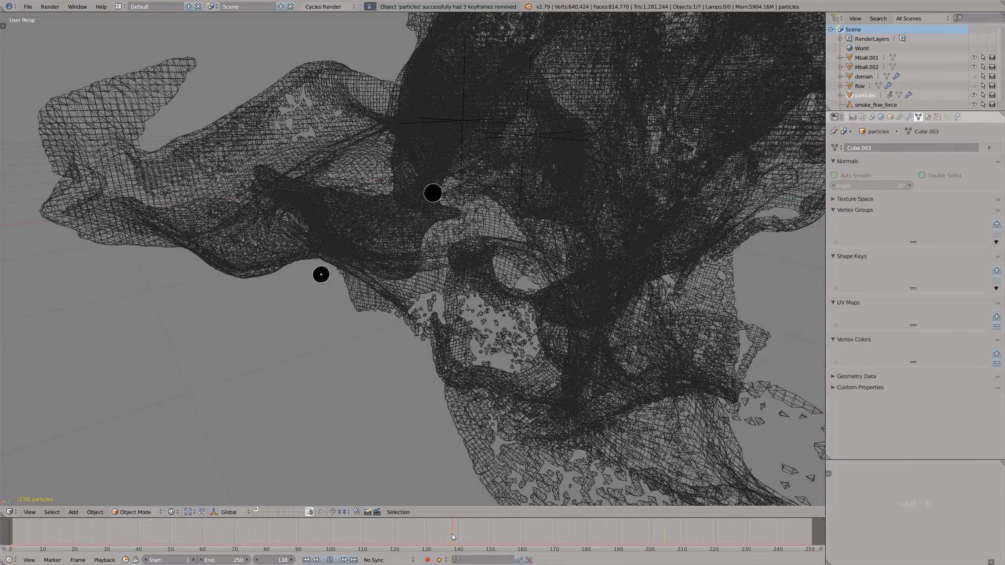
key(alt+i)
click(520, 260)
- Move the emitter at frame 1 into the core of the converted meshes, close to the force field empties
key(shift+Left)
key(g)
click(416, 255)
shift+middle_drag(423, 257, 430, 278)
scroll(359, 282, down, 4)
scroll(386, 268, up, 3)
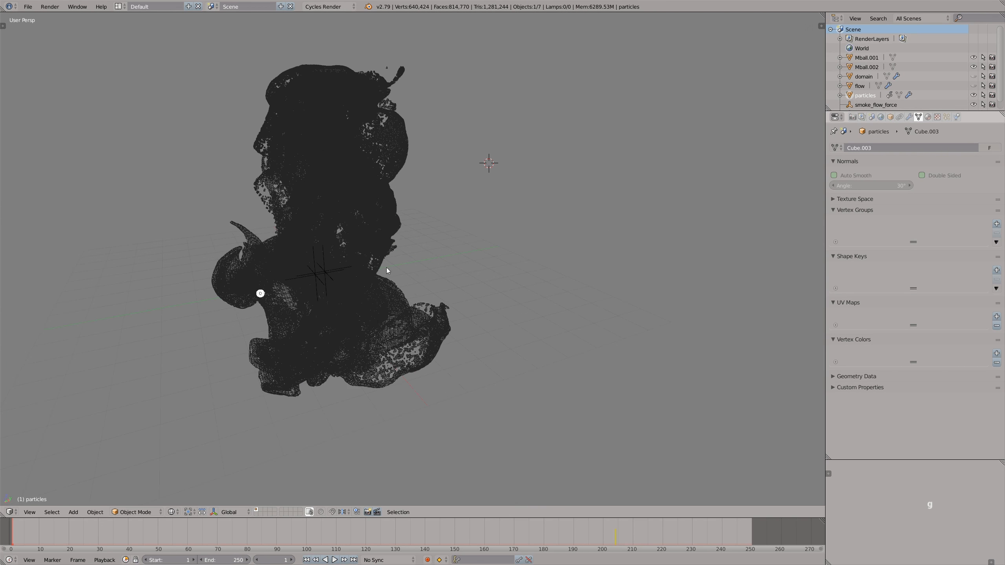
scroll(386, 268, up, 1)
key(g)
click(425, 242)
middle_drag(424, 242, 368, 293)
key(g)
click(390, 289)
scroll(389, 289, down, 4)
scroll(368, 293, up, 2)
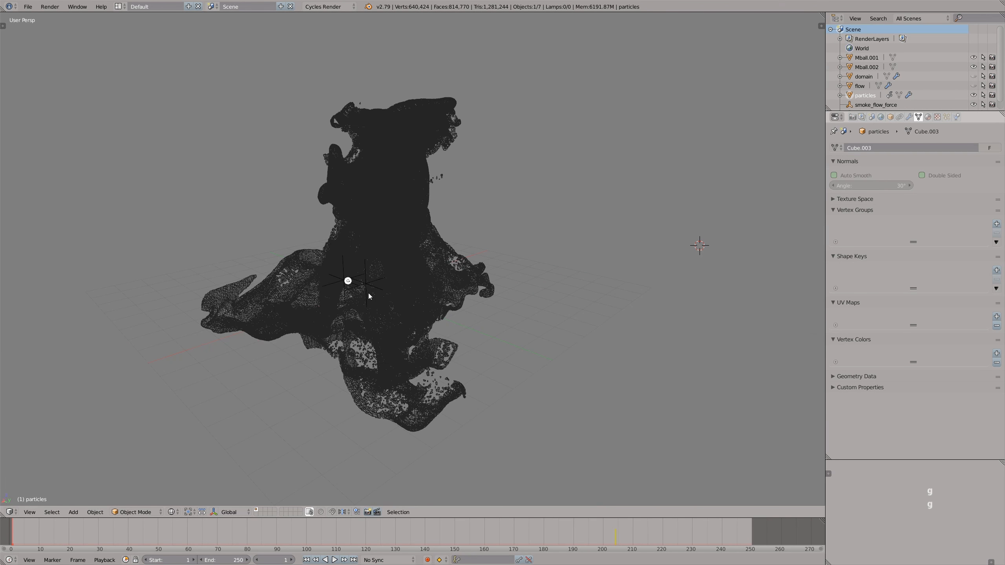
scroll(364, 296, up, 2)
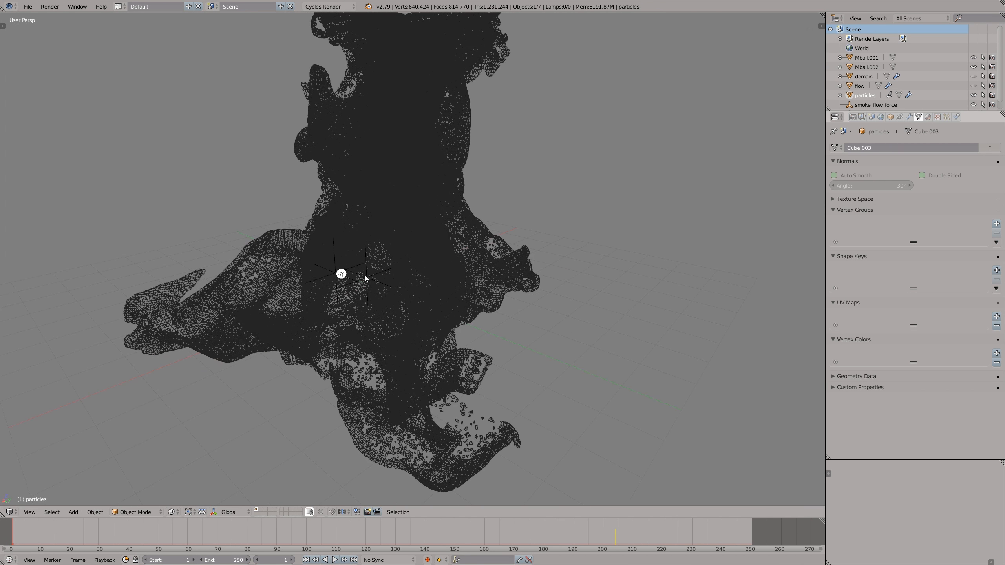
scroll(365, 279, down, 2)
- Set the Turbulence field weight of the emitter's particle system to 1
click(947, 117)
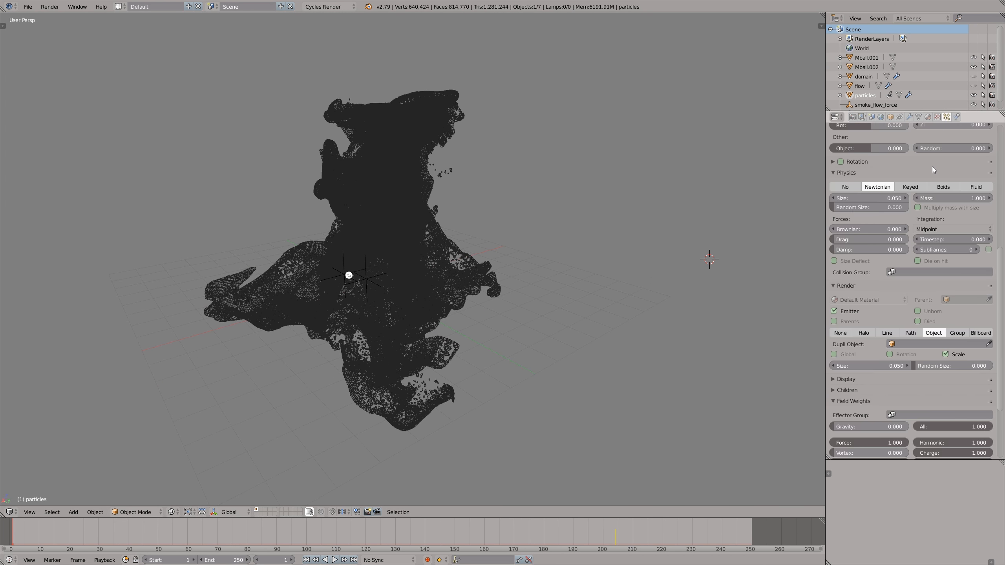
scroll(891, 336, down, 6)
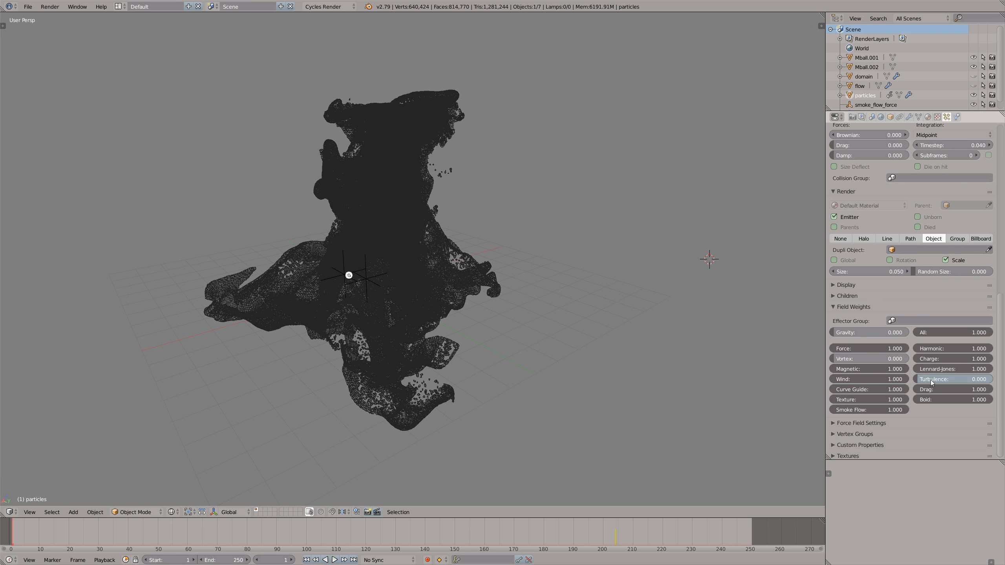
drag(962, 382, 995, 378)
click(963, 384)
text(1)
click(683, 363)
- Set the number of emitted particles to 50000
scroll(675, 365, down, 1)
scroll(554, 347, up, 1)
scroll(911, 182, up, 15)
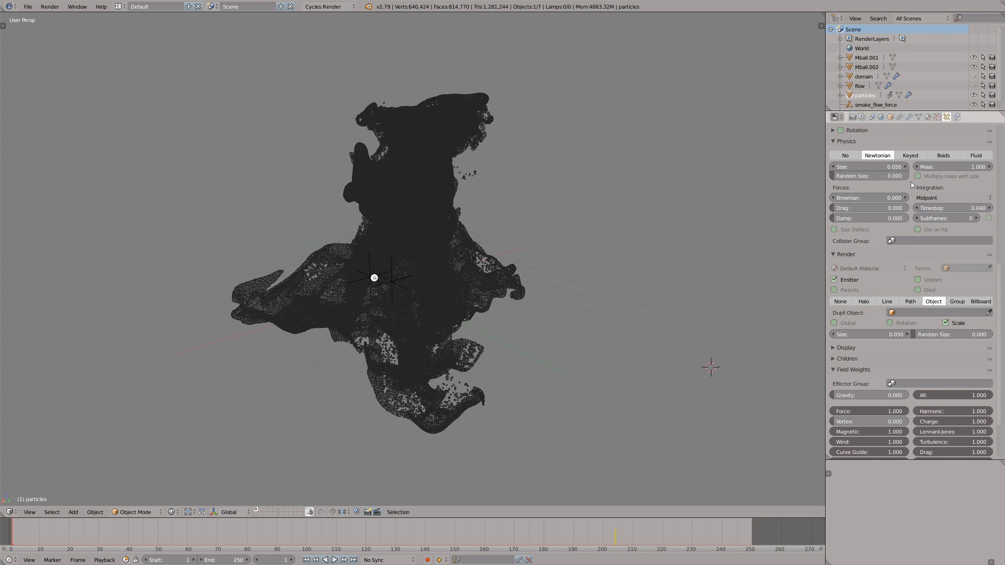
click(945, 219)
click(883, 217)
key(Delete)
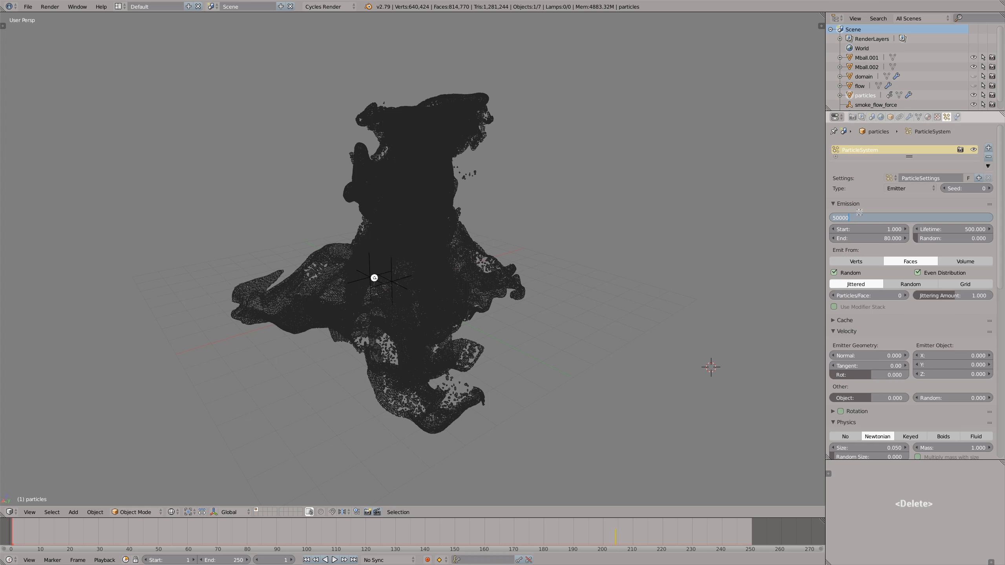
click(682, 276)
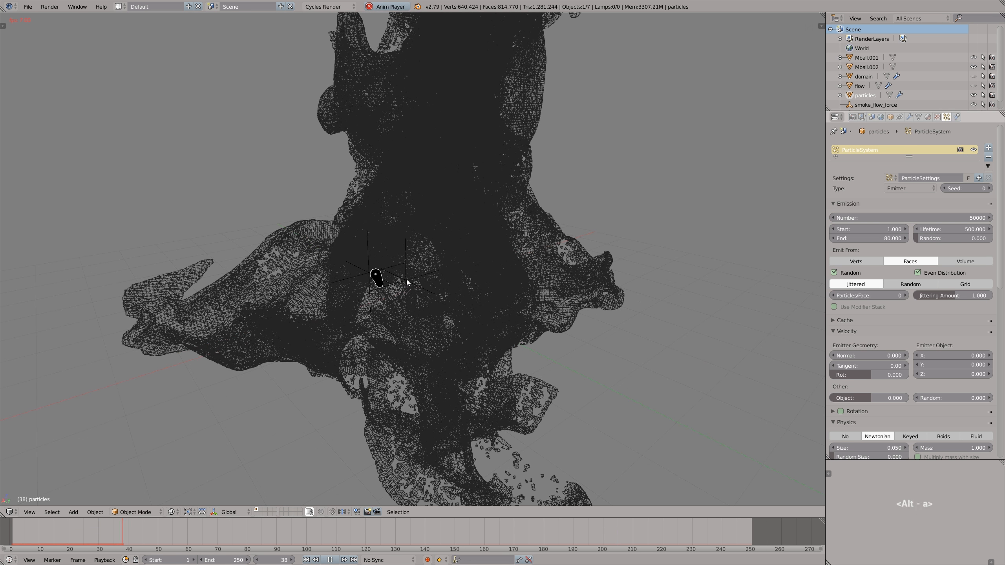
- Watch the particle simulation play from several angles, comparing it with the meshes in wireframe and solid shading
middle_drag(412, 281, 408, 278)
scroll(402, 289, down, 4)
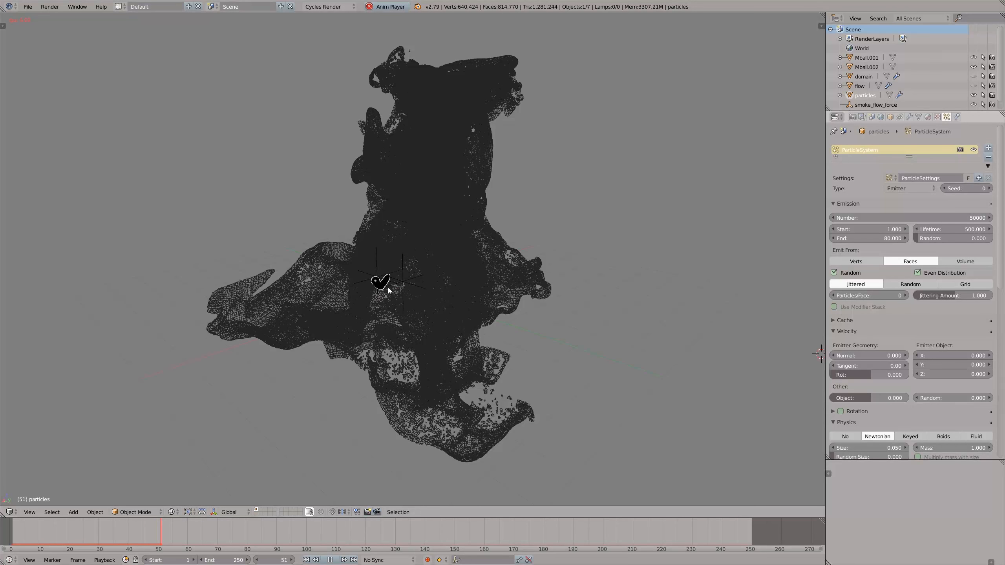
key(z)
mouse_move(375, 276)
middle_down()
mouse_move(393, 257)
mouse_move(413, 263)
mouse_move(386, 258)
middle_up()
key(z)
key(z)
scroll(386, 258, down, 3)
key(alt+a)
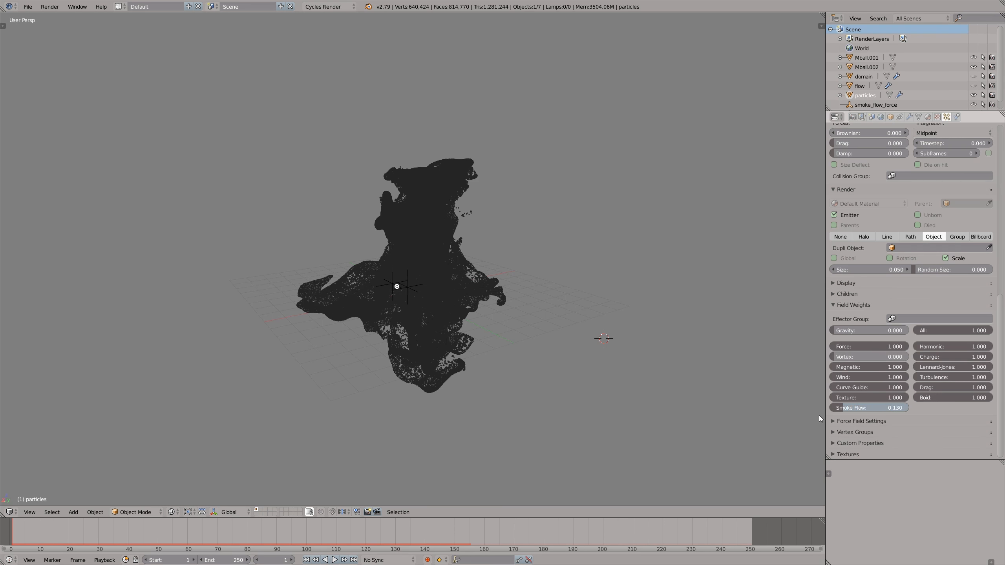
- Set the Smoke Flow field weight to 0 and simulate the particles to frame 246, viewing them in solid shading
key(alt+a)
scroll(411, 287, up, 5)
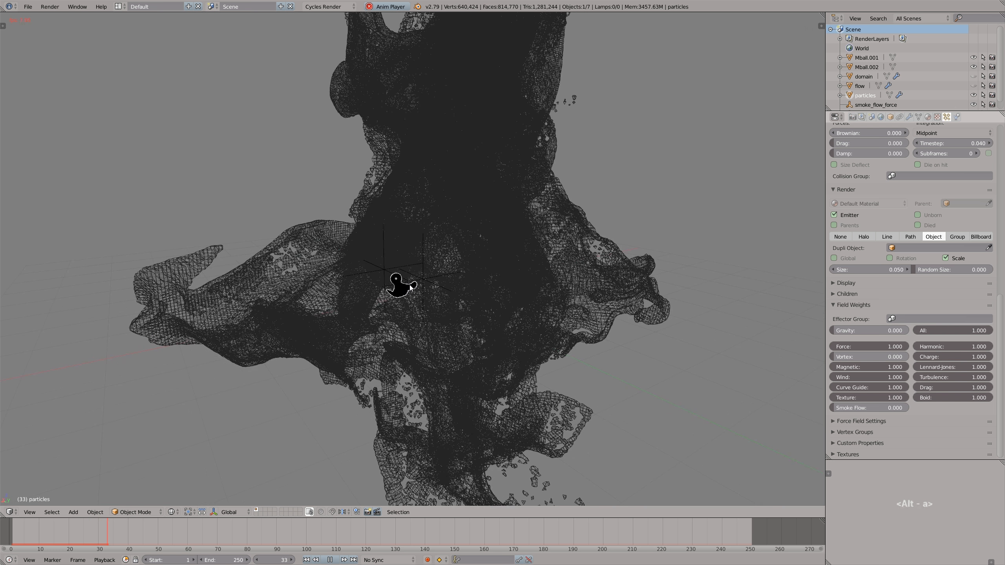
scroll(411, 288, down, 5)
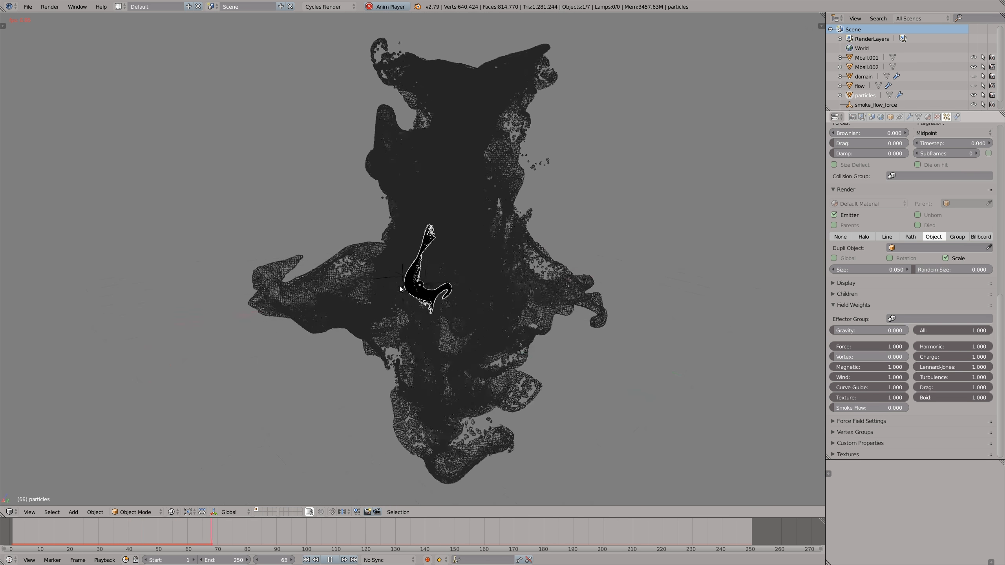
key(z)
middle_drag(423, 258, 485, 260)
scroll(396, 260, down, 3)
key(alt+a)
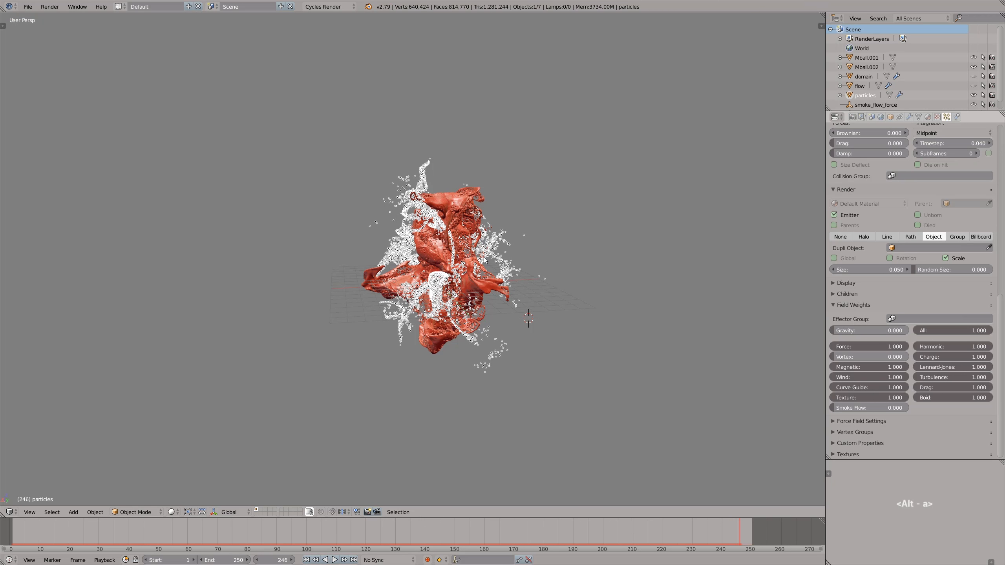
- Add another metaball Ball at the 3D cursor beside the simulated particles
key(shift+a)
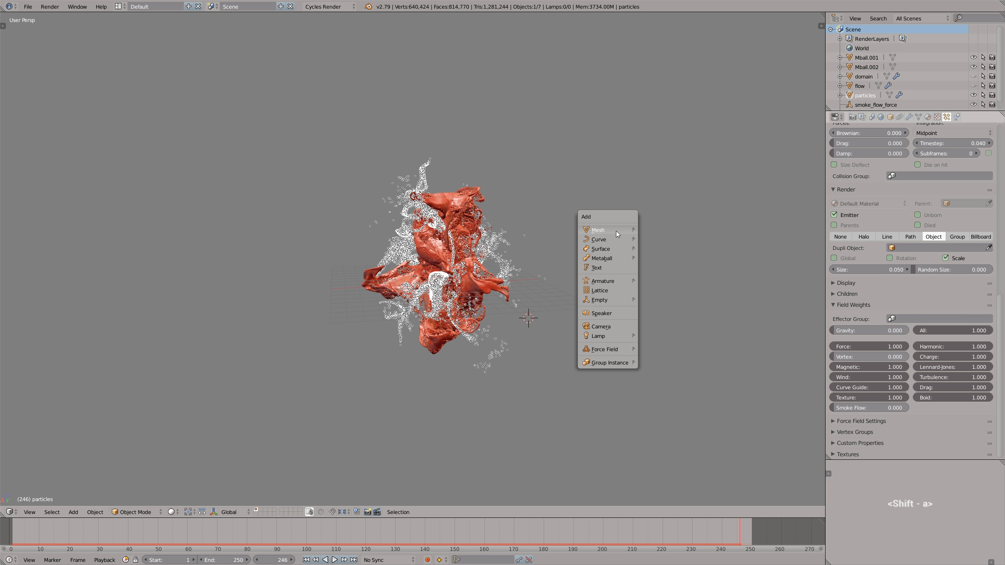
mouse_move(612, 256)
click(654, 256)
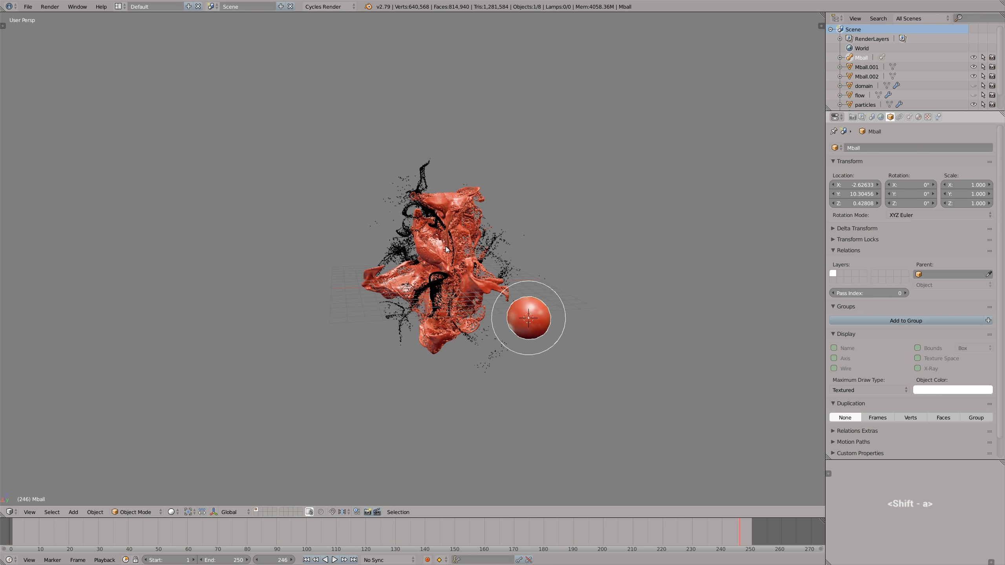
- Set the particles object's emission number to 500000 and simulate the particles to frame 220
right_click(428, 173)
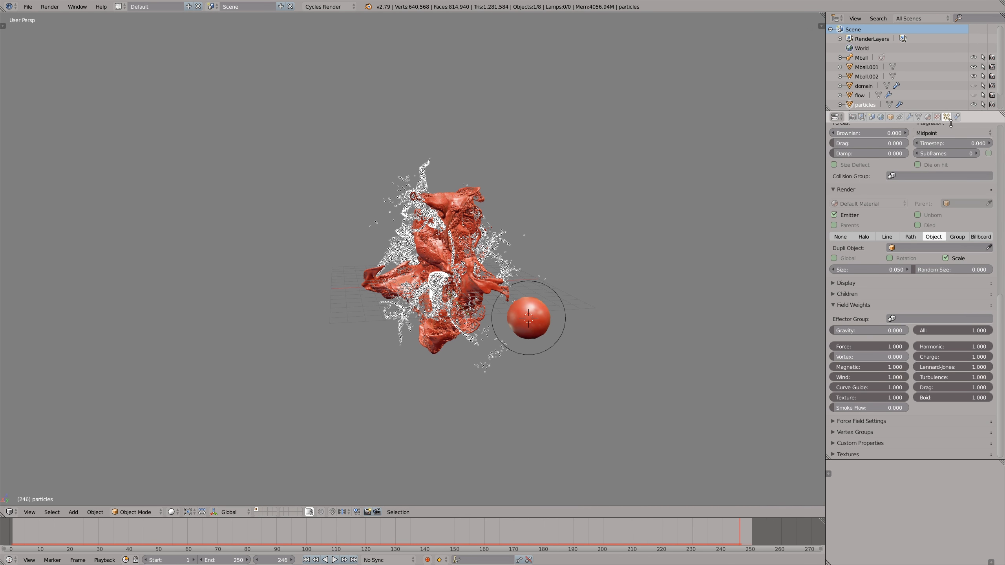
scroll(885, 217, up, 15)
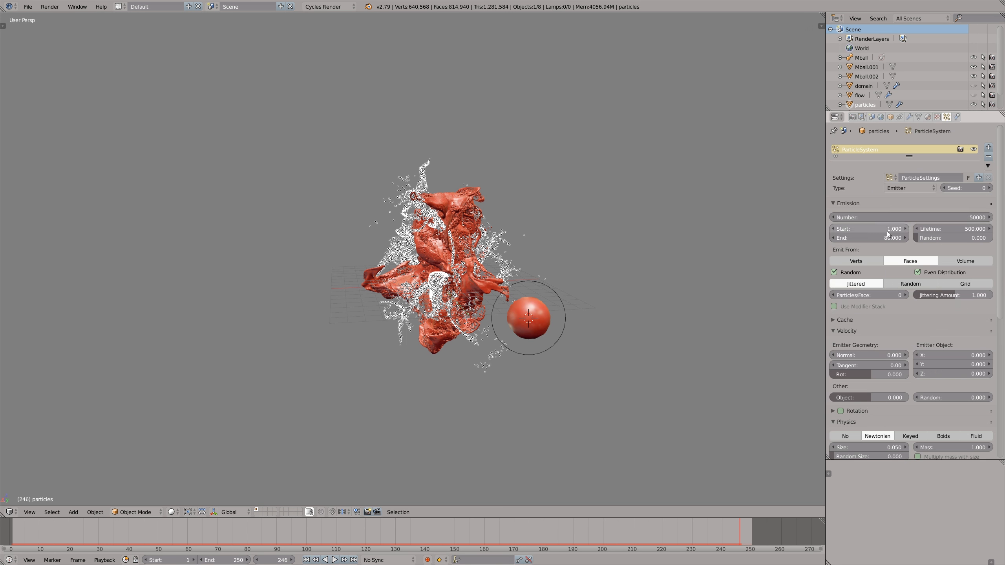
click(949, 217)
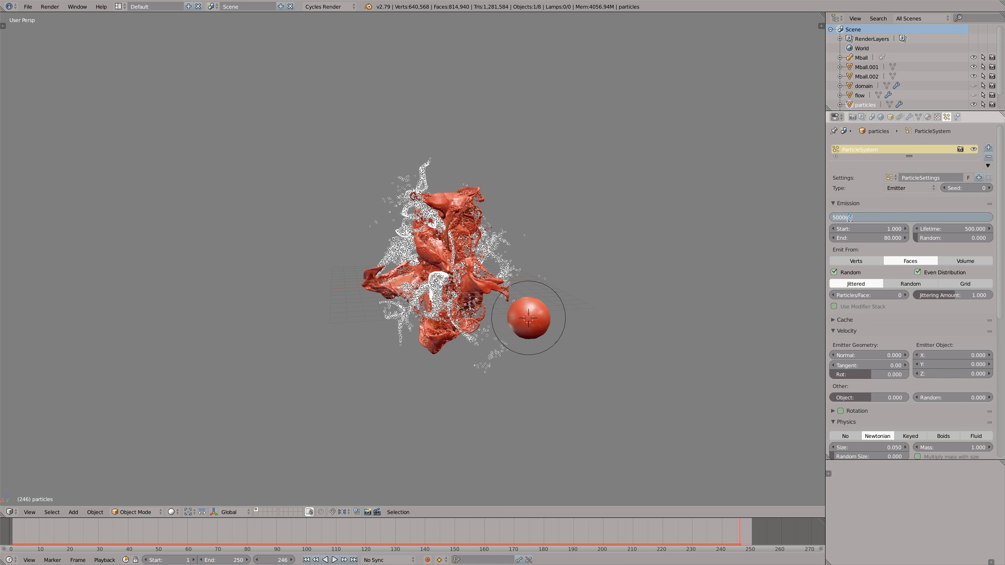
text(0)
key(Return)
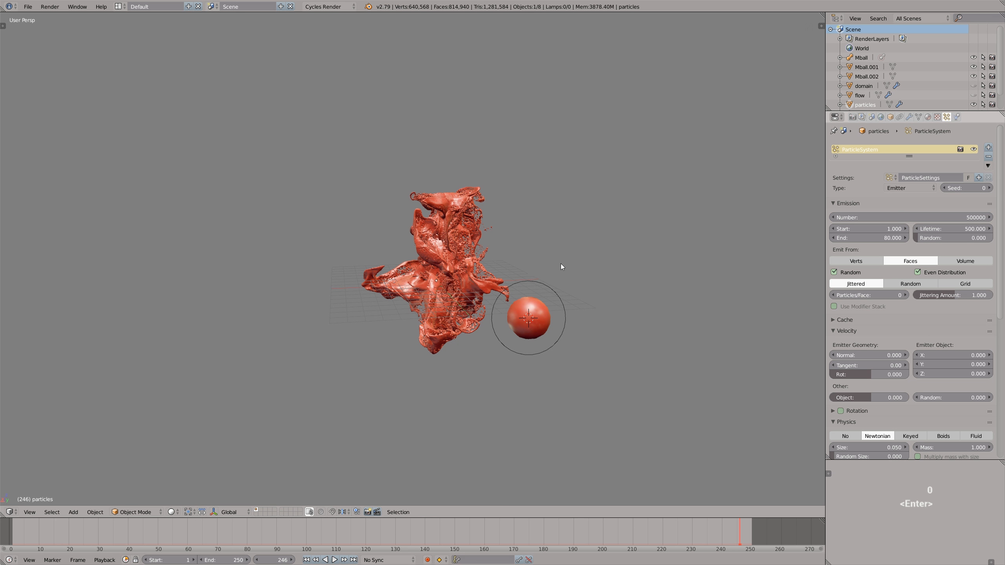
key(alt+a)
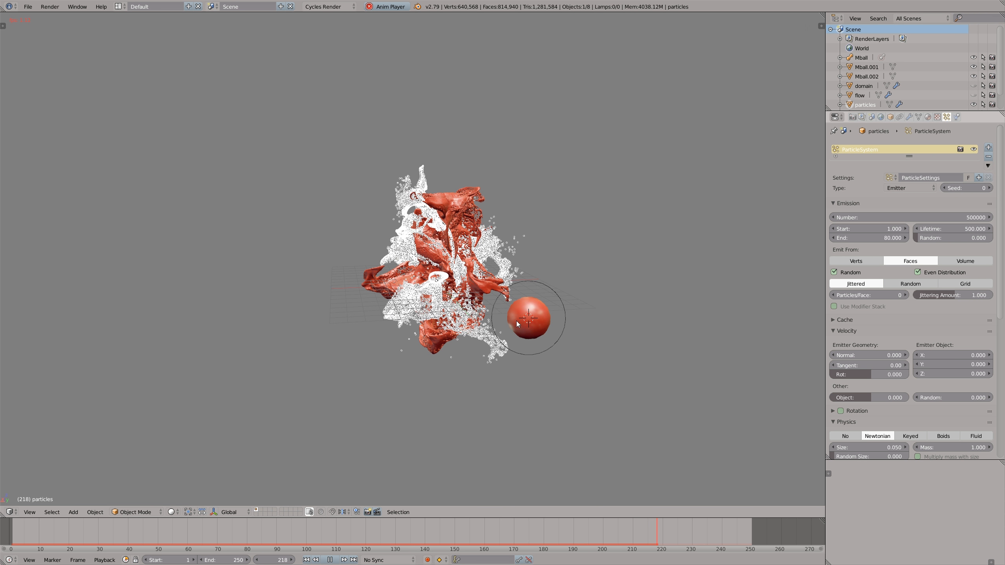
key(alt+a)
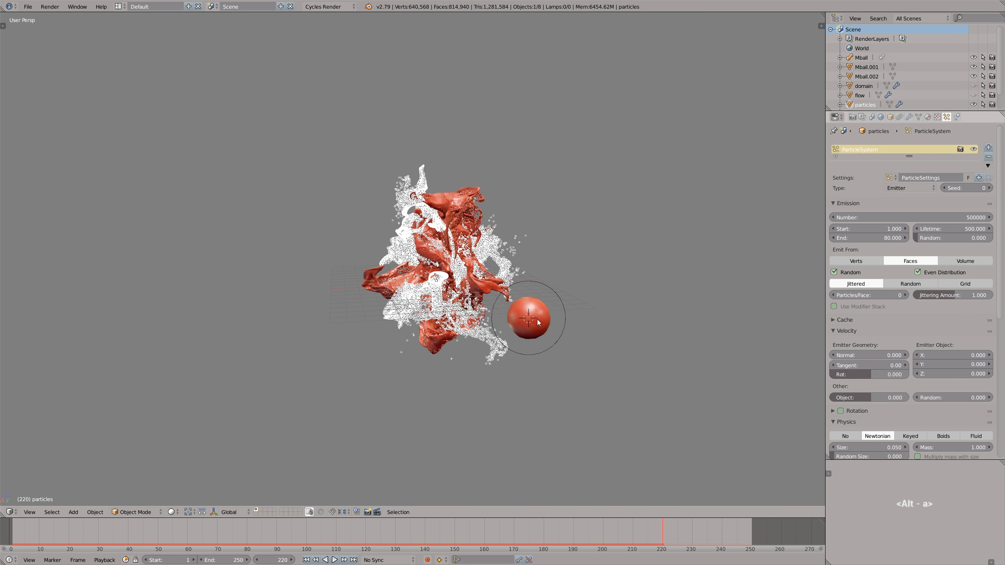
- Assign the new metaball Mball as the particles' duplication object
scroll(911, 356, down, 10)
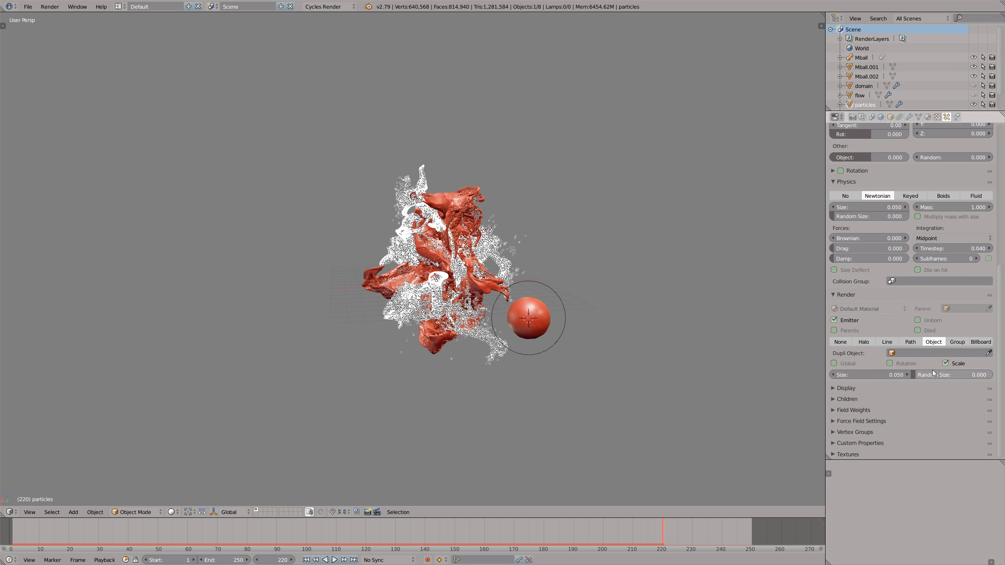
click(989, 353)
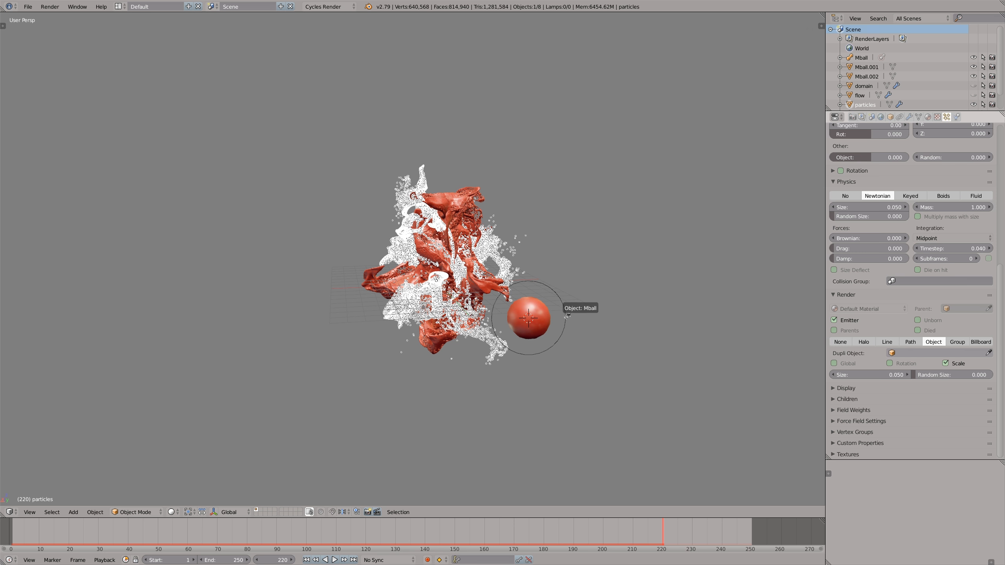
click(532, 279)
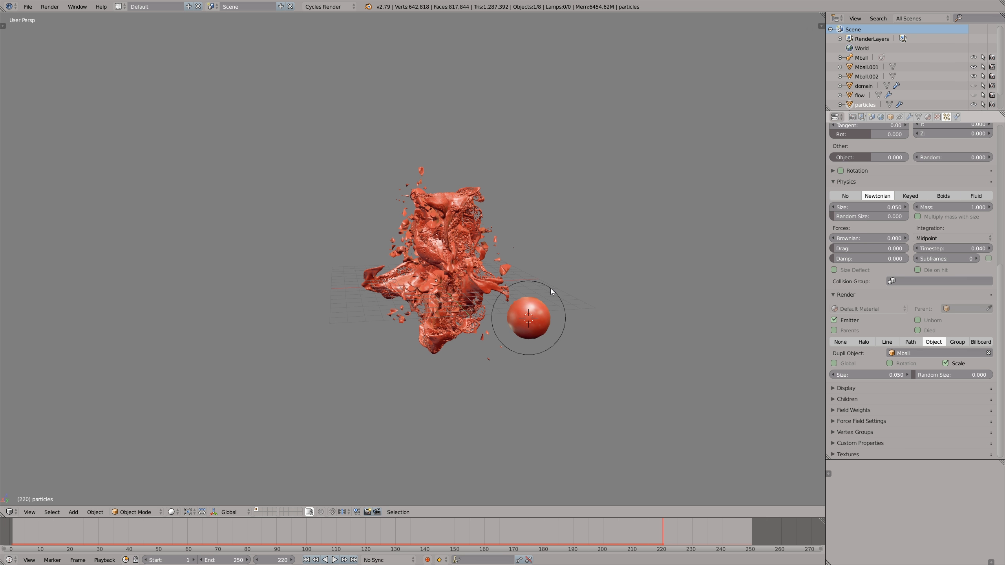
- Scale the metaball Mball to 0.2 so the instanced particle blobs become finer
right_click(551, 289)
scroll(551, 289, up, 1)
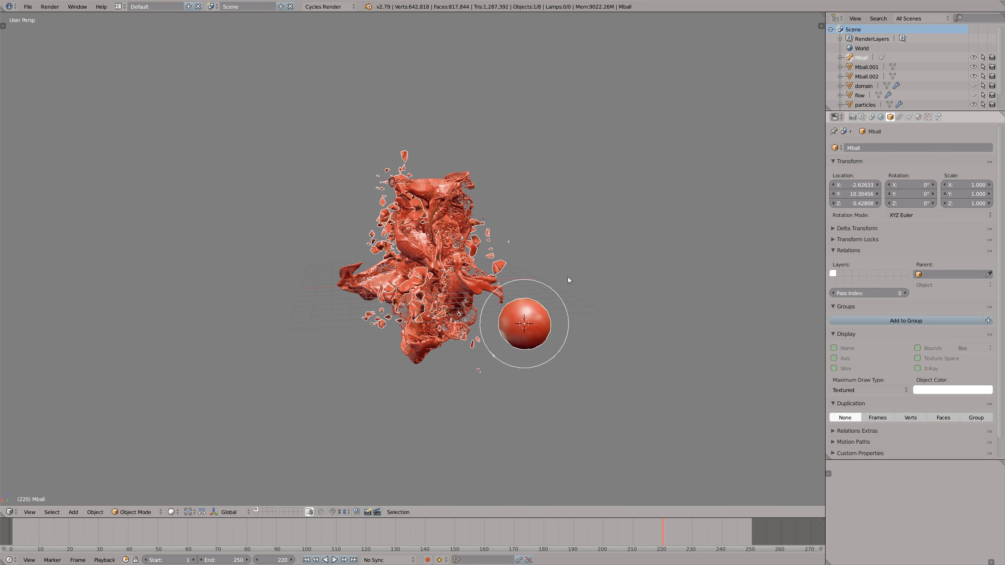
scroll(568, 277, up, 1)
text(.2)
key(Return)
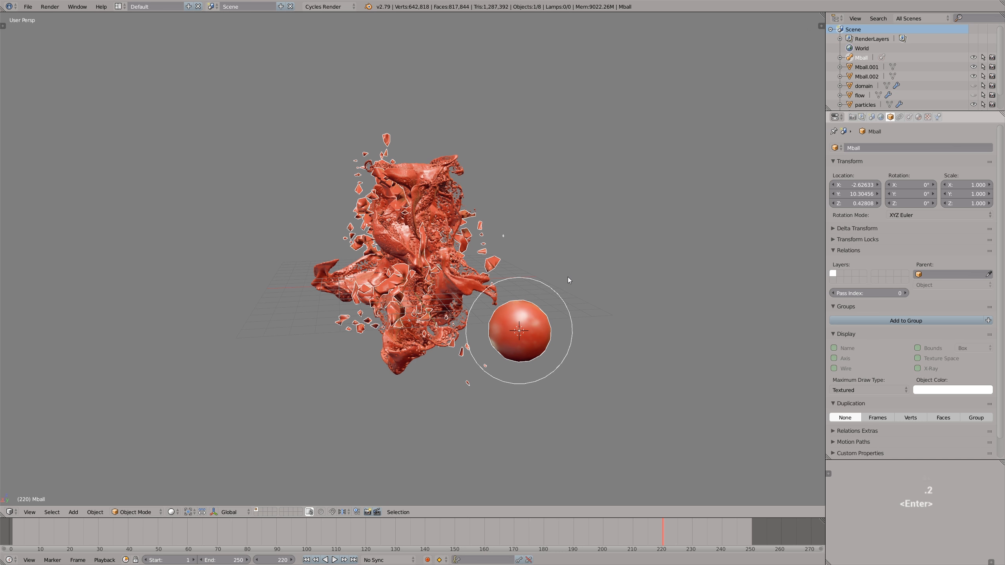
scroll(531, 278, up, 1)
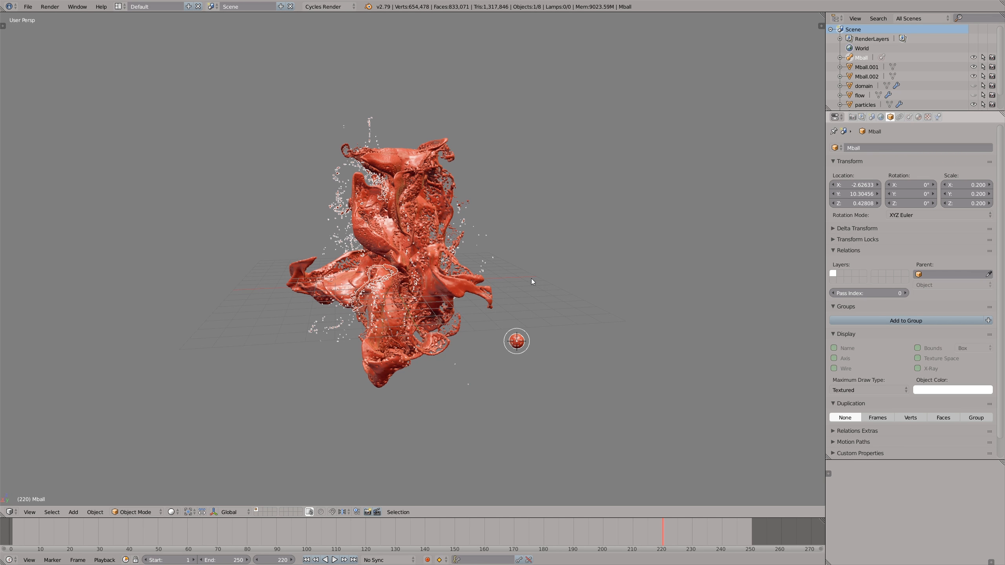
scroll(531, 278, up, 1)
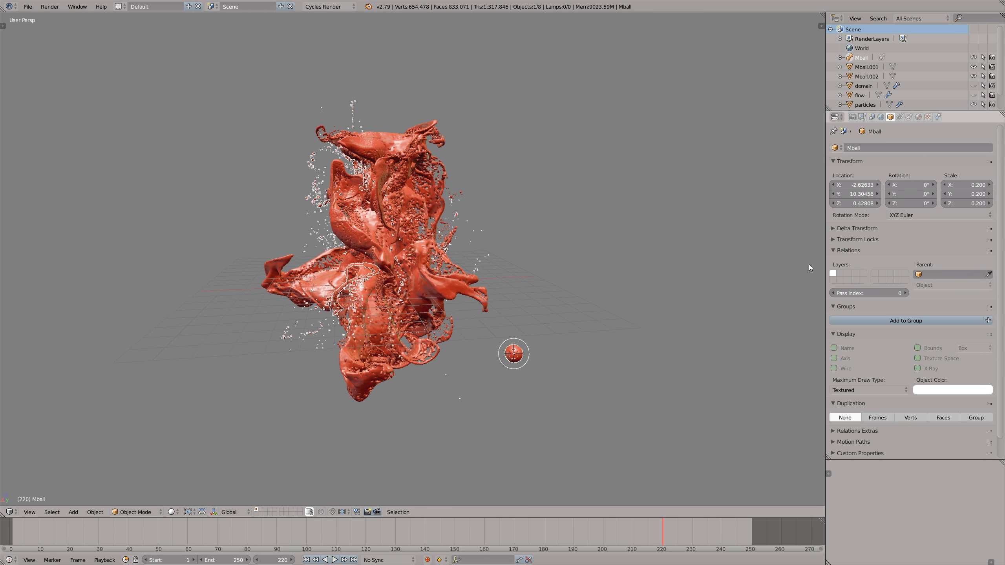
- Set the metaball's view resolution to 0.1 and inspect the refined particle surface with nothing selected
click(909, 117)
click(839, 186)
text(0.1)
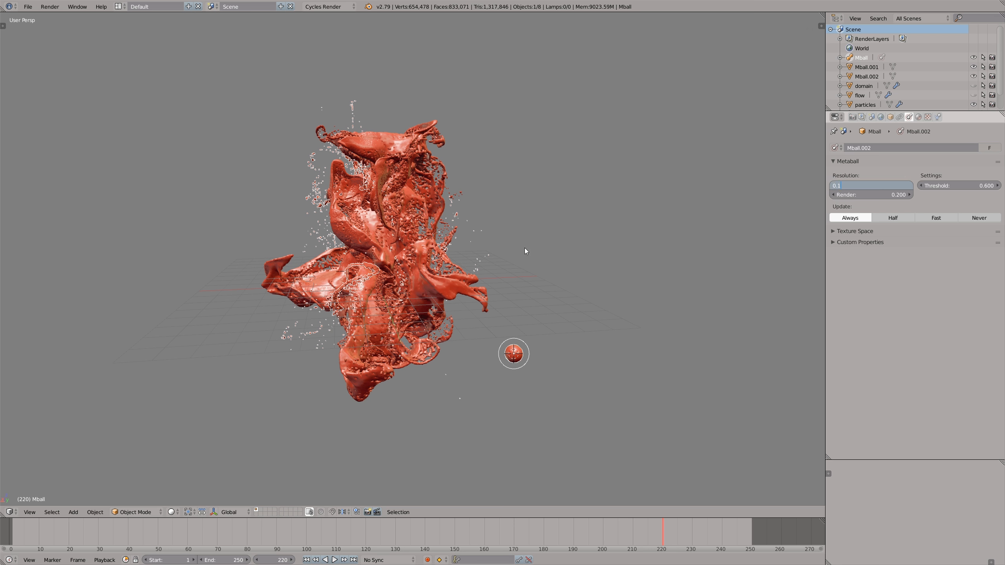
key(Return)
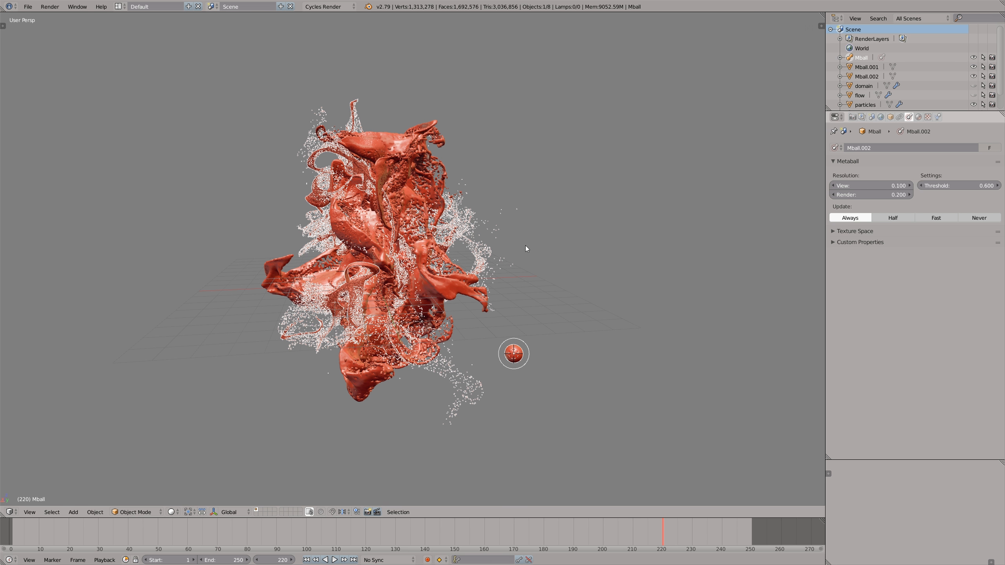
key(a)
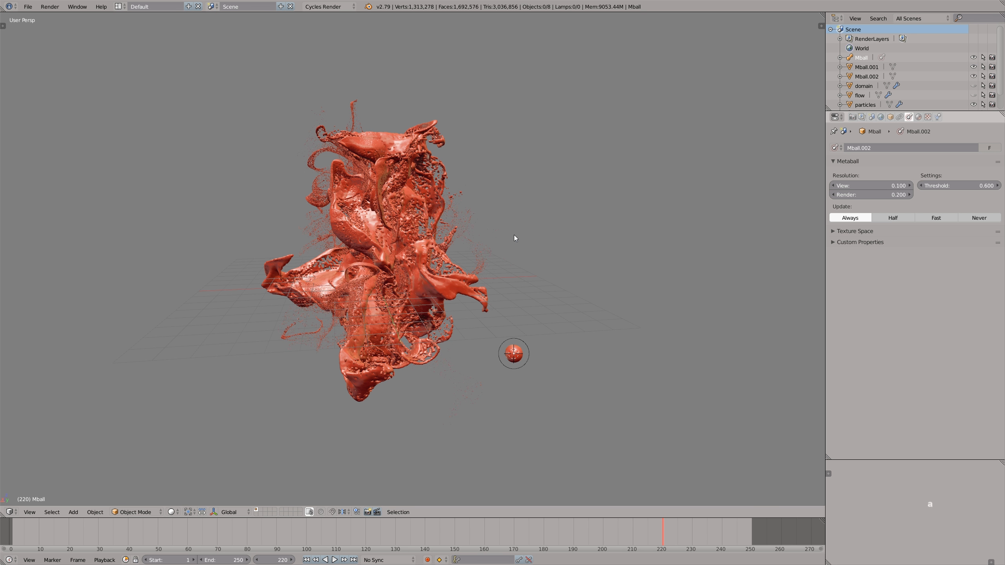
scroll(514, 238, up, 1)
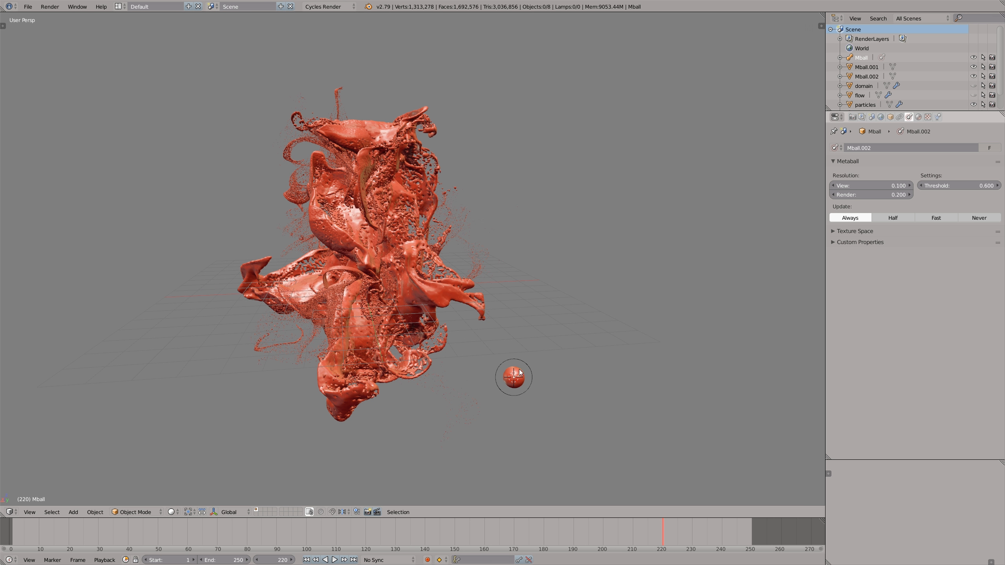
- Convert the particle metaball surface to a mesh
right_click(520, 371)
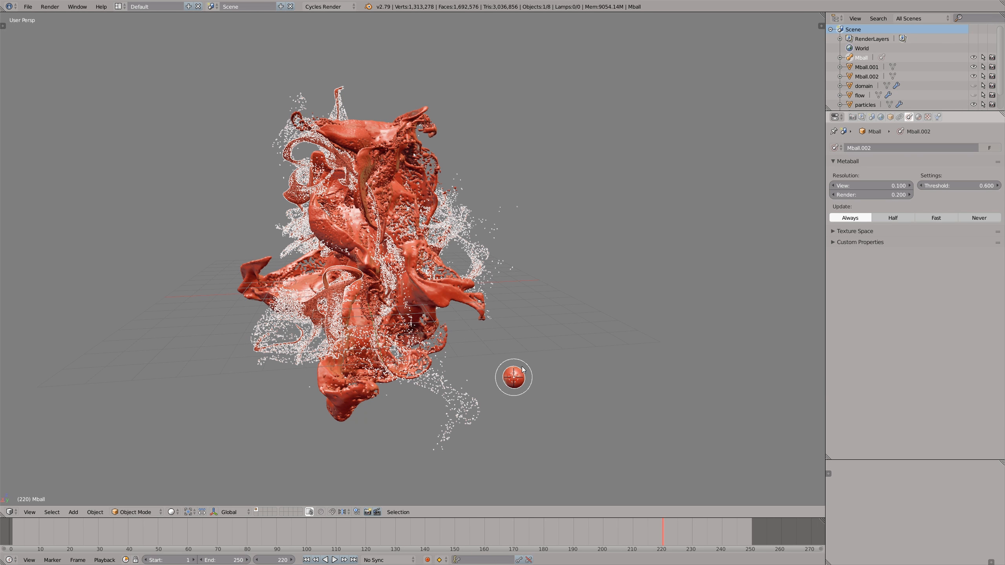
key(alt+c)
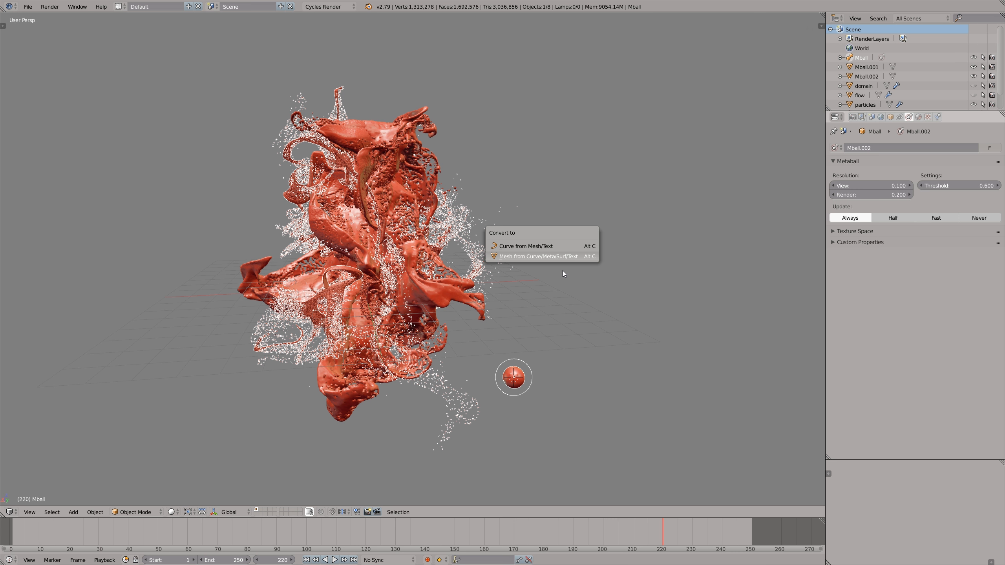
key(Return)
- Delete all vertices of the stray source ball beside the converted particle mesh, and return to Object Mode with nothing selected
key(Tab)
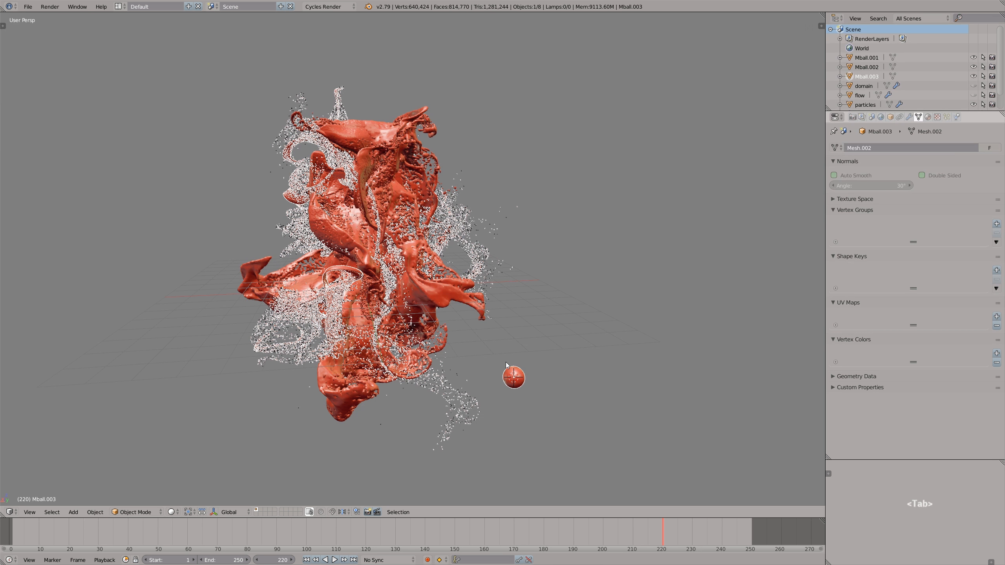
key(a)
key(a)
key(b)
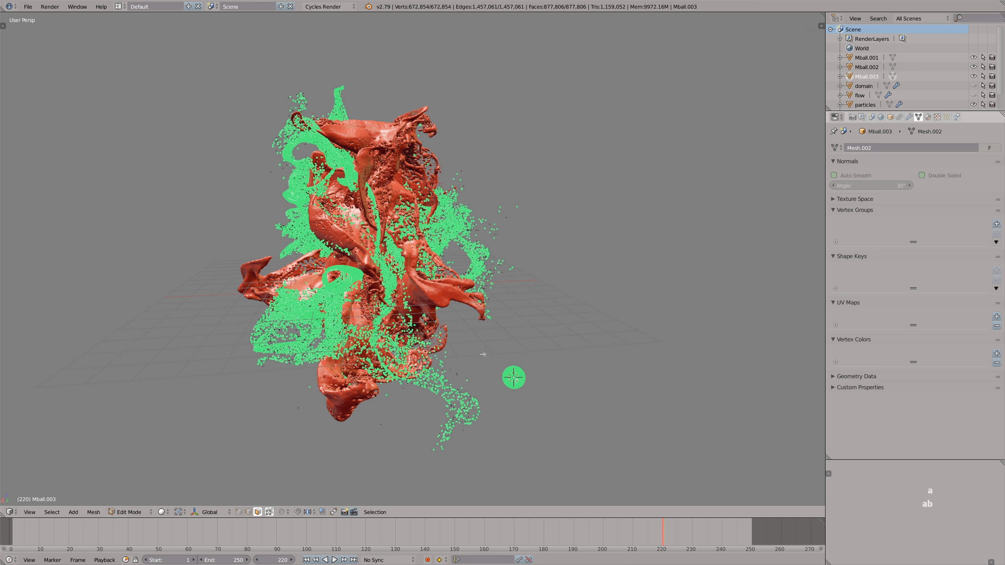
key(x)
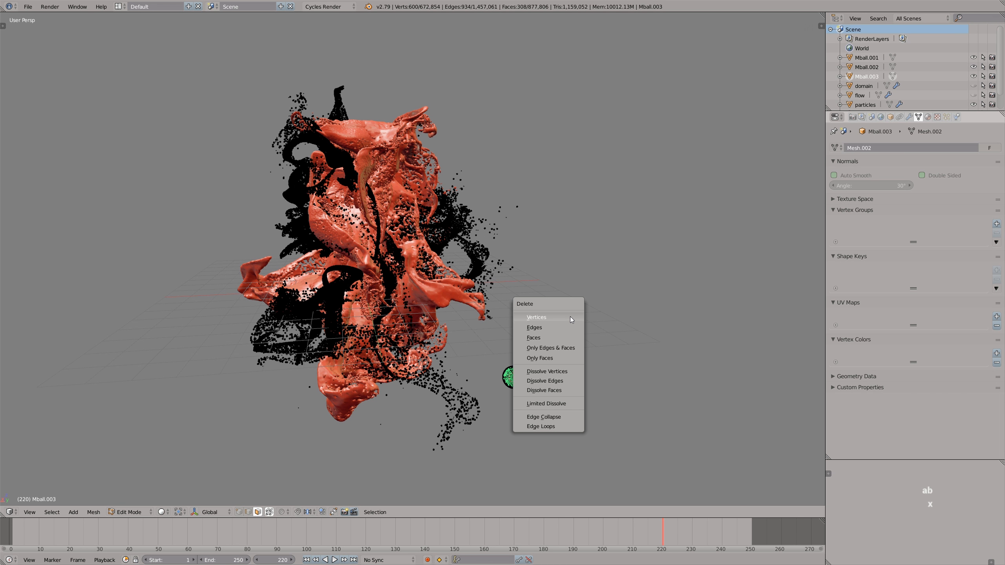
key(z)
key(b)
drag(492, 358, 533, 401)
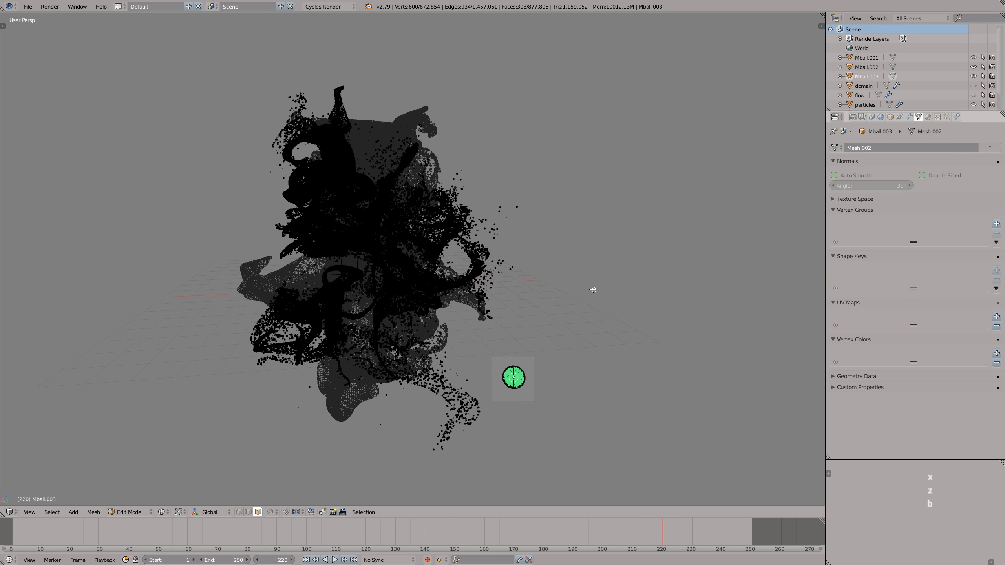
key(x)
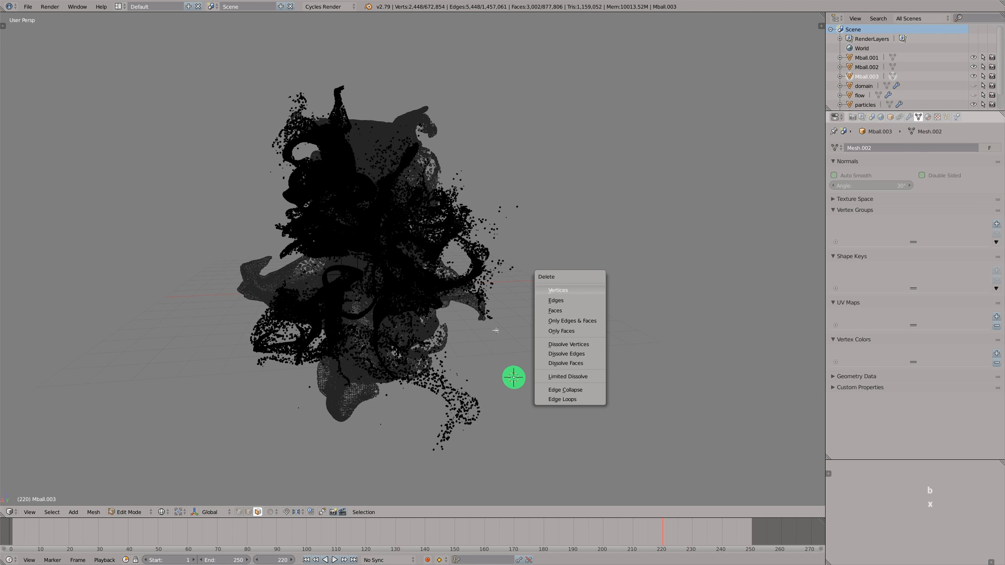
key(Return)
key(Tab)
key(a)
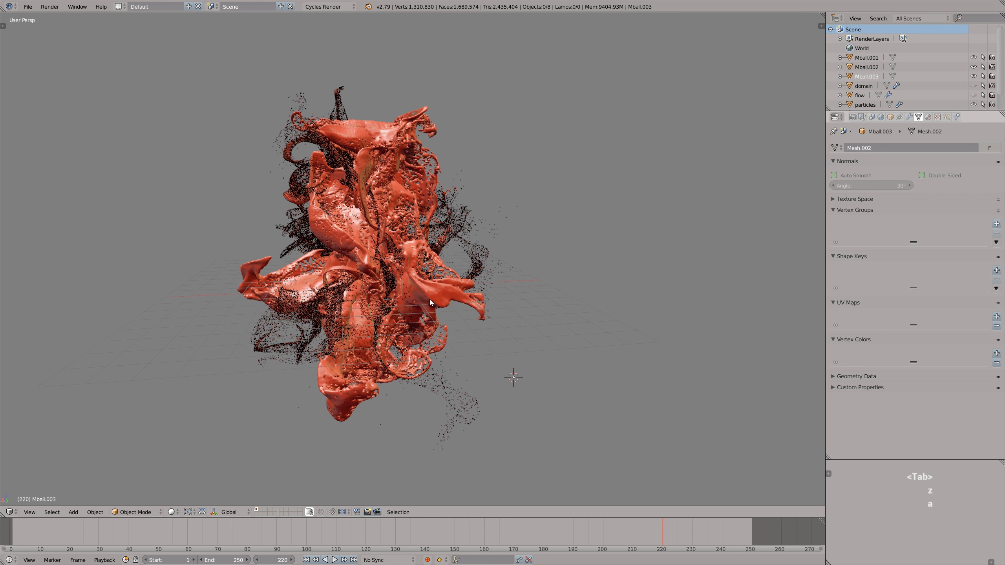
- Isolate the main mesh Mball.001 in local view and add a Smooth modifier to it
scroll(430, 299, up, 6)
middle_drag(358, 284, 315, 281)
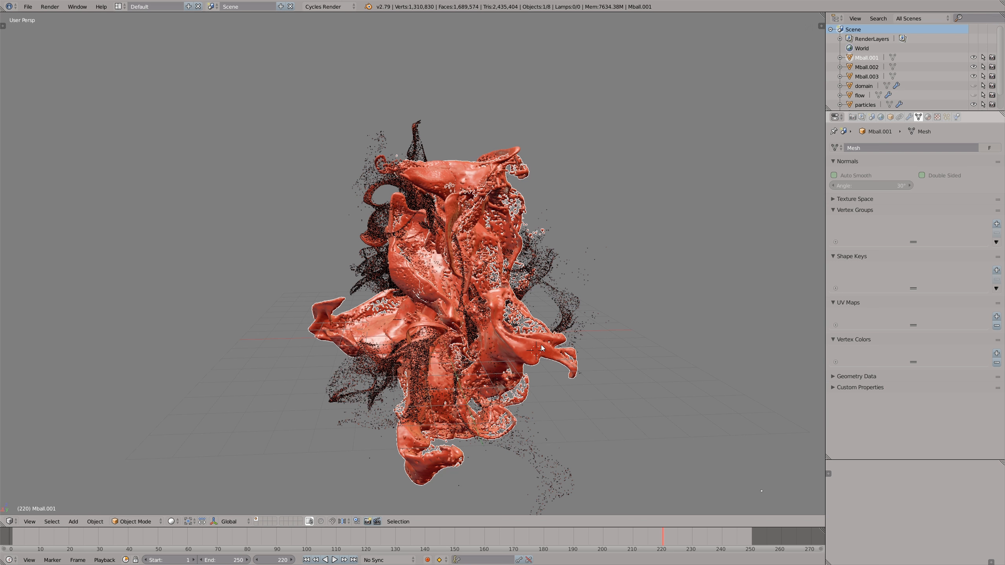
key(KP_Divide)
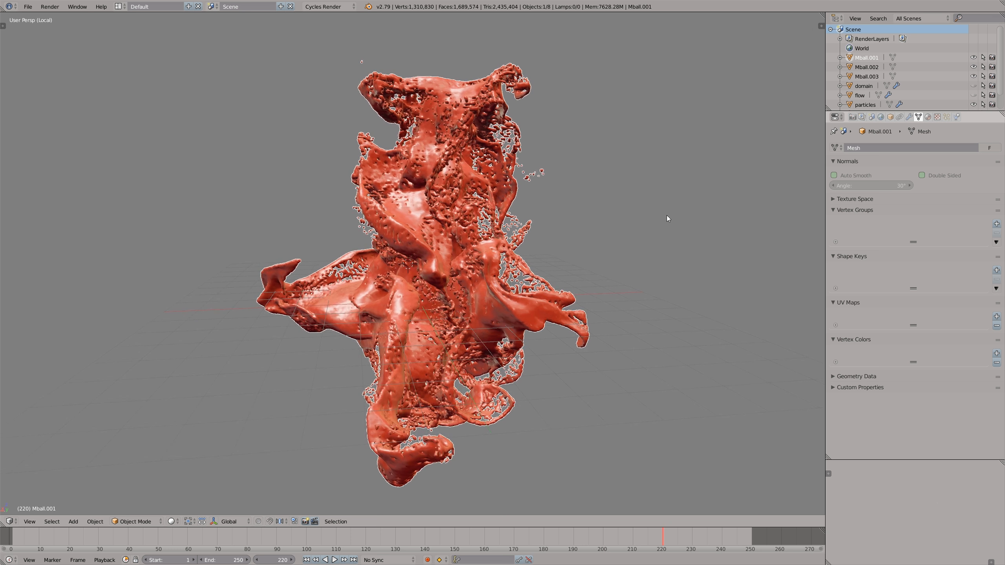
click(909, 116)
click(888, 148)
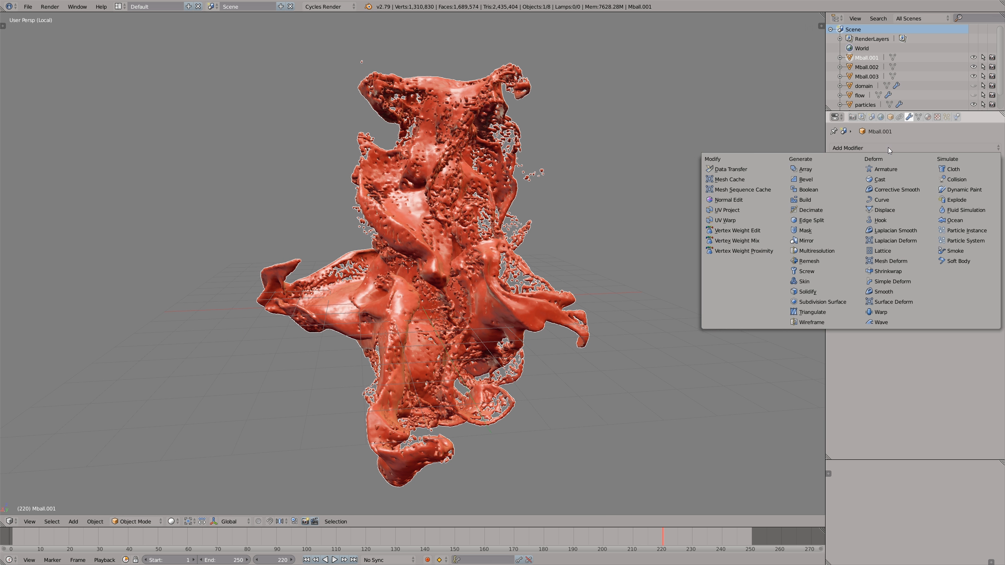
click(887, 292)
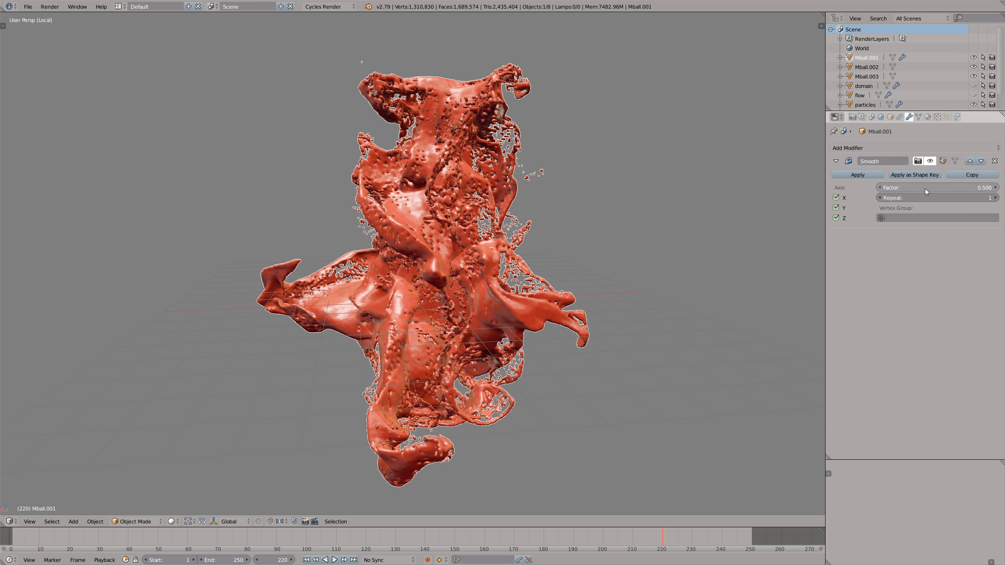
- Try stronger Smooth factors such as 2.504 on the isolated mesh, and restore the factor to 0.5
drag(929, 189, 1004, 192)
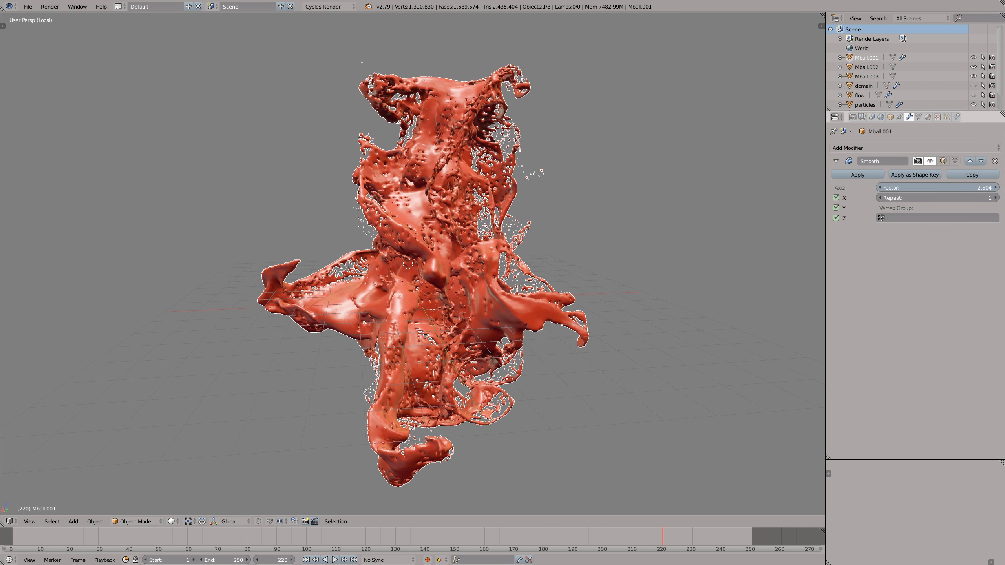
drag(900, 187, 973, 185)
click(952, 187)
text(0.5)
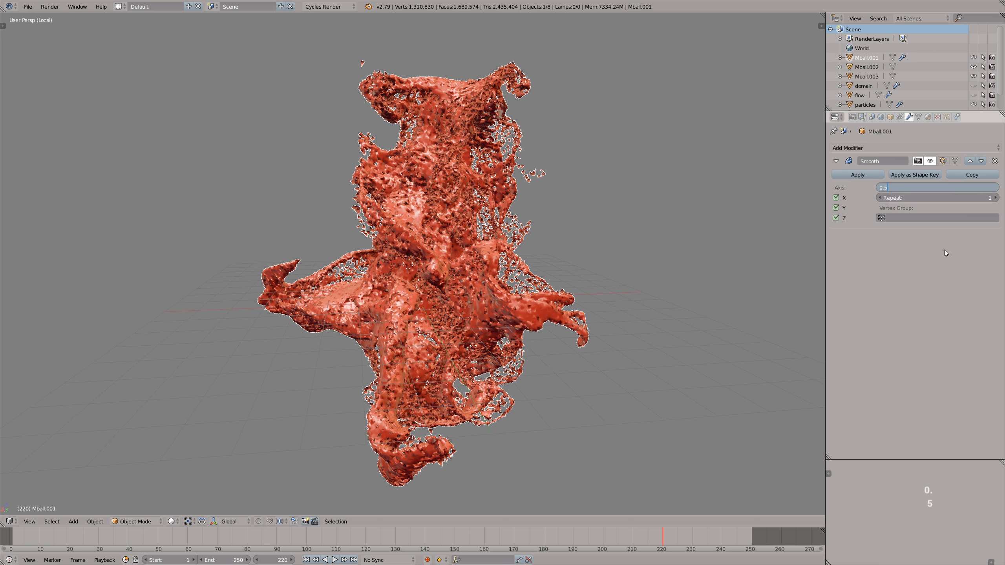
key(Return)
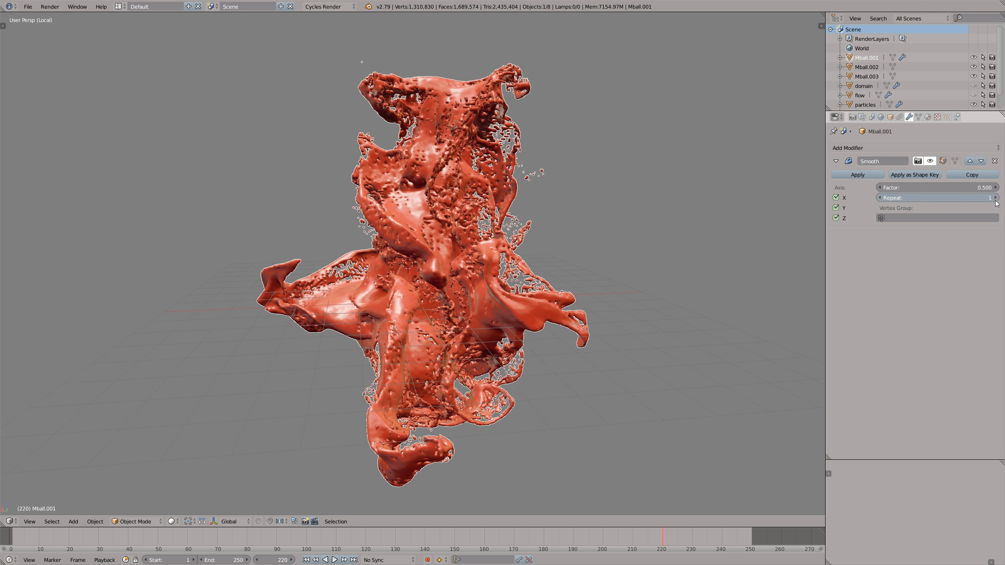
- Set the Smooth modifier's repeat count to 50
click(996, 201)
click(996, 199)
click(996, 200)
click(996, 199)
click(996, 199)
click(996, 199)
click(996, 199)
click(996, 199)
click(957, 200)
text(50)
click(922, 237)
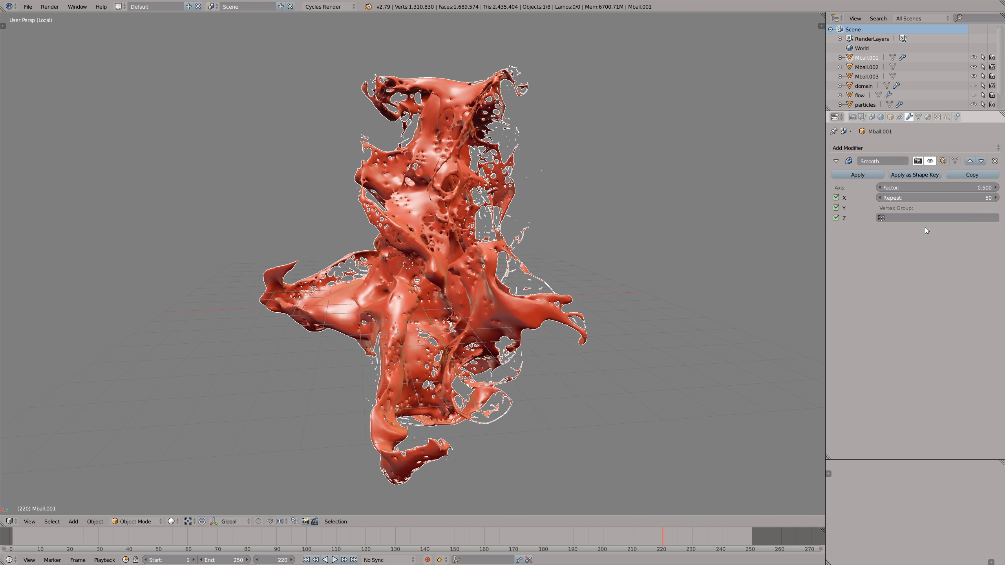
- Add a Displace modifier after the Smooth modifier on Mball.001
click(882, 148)
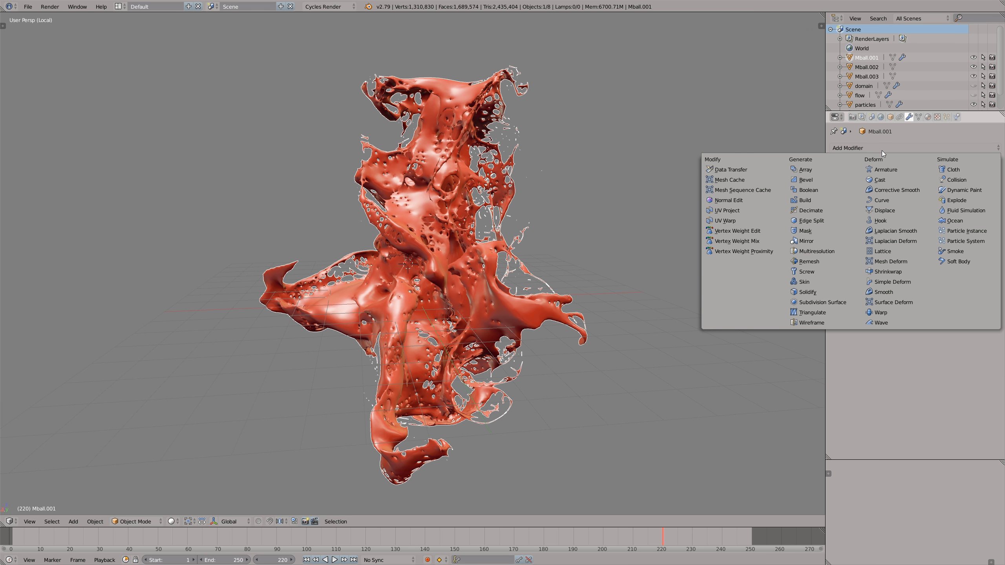
click(879, 211)
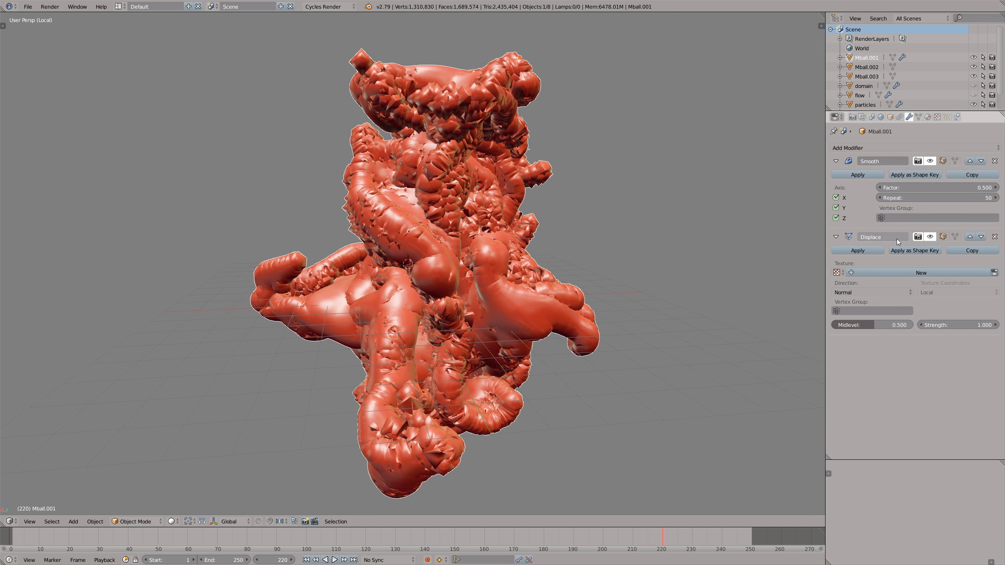
- Set the Displace strength on Mball.001 to 0.119 and leave local view to bring back the full scene
drag(952, 324, 934, 326)
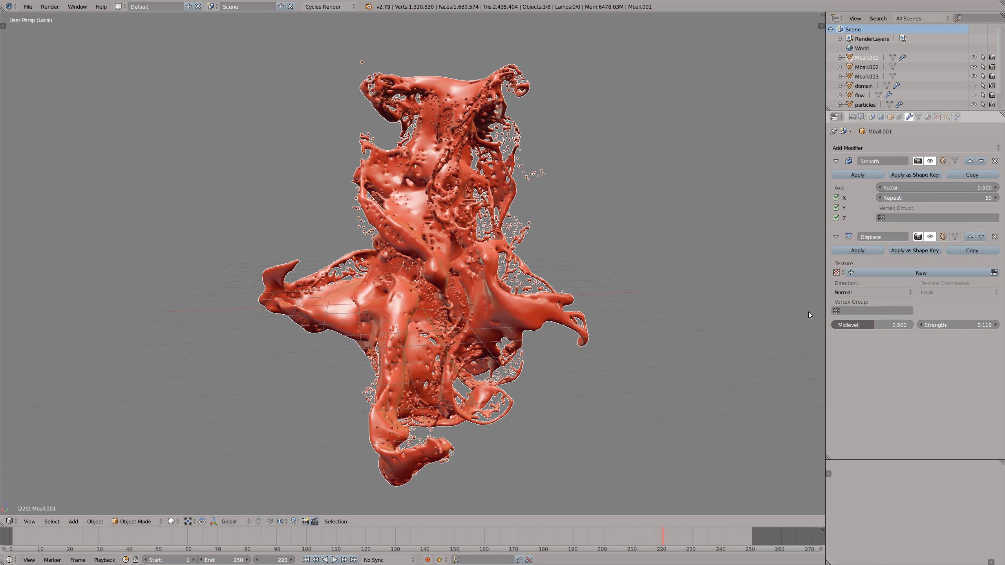
key(KP_Divide)
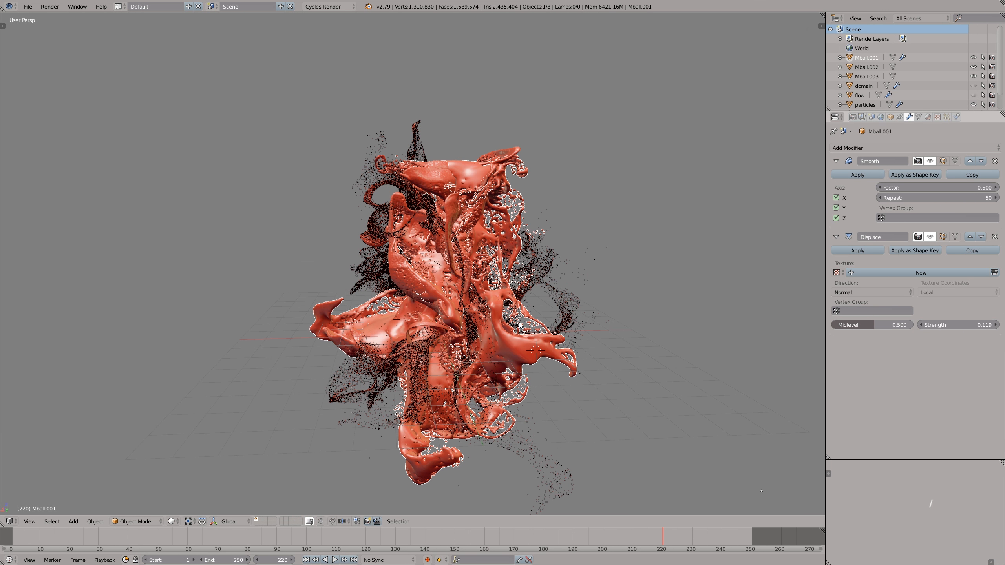
- Add a Smooth modifier to the second mesh, Mball.002, with its repeat count set to 50
right_click(444, 174)
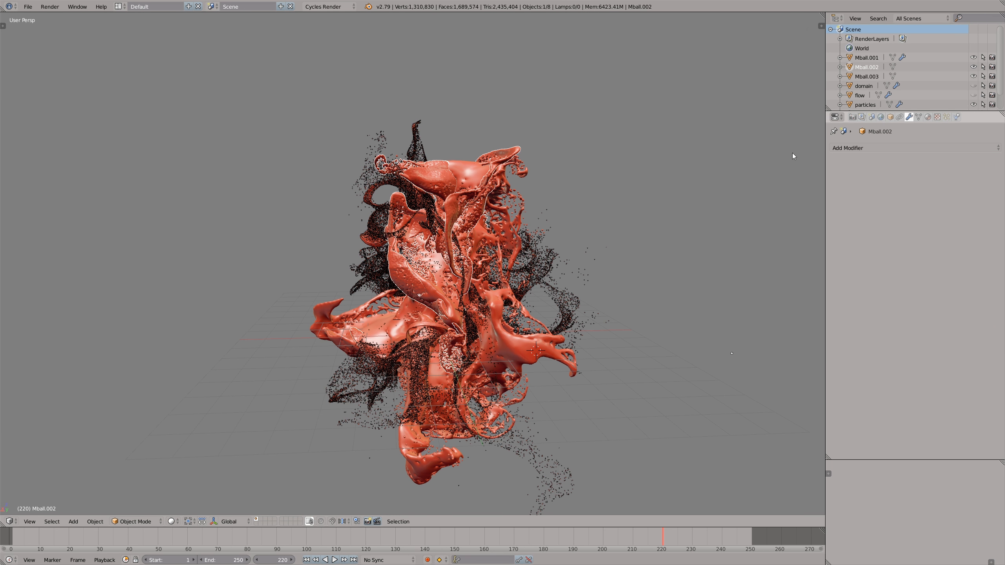
click(842, 149)
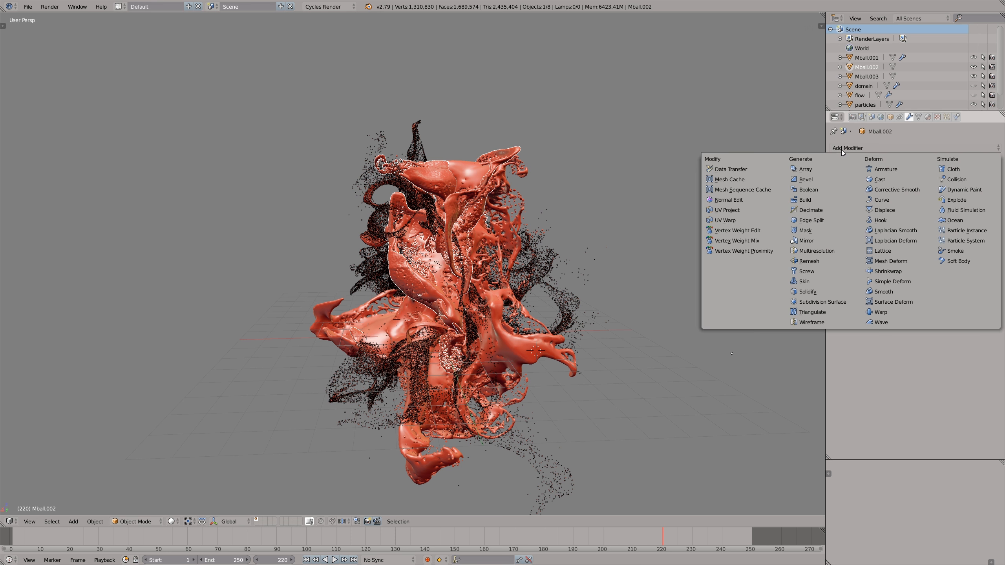
click(887, 290)
click(919, 197)
text(50)
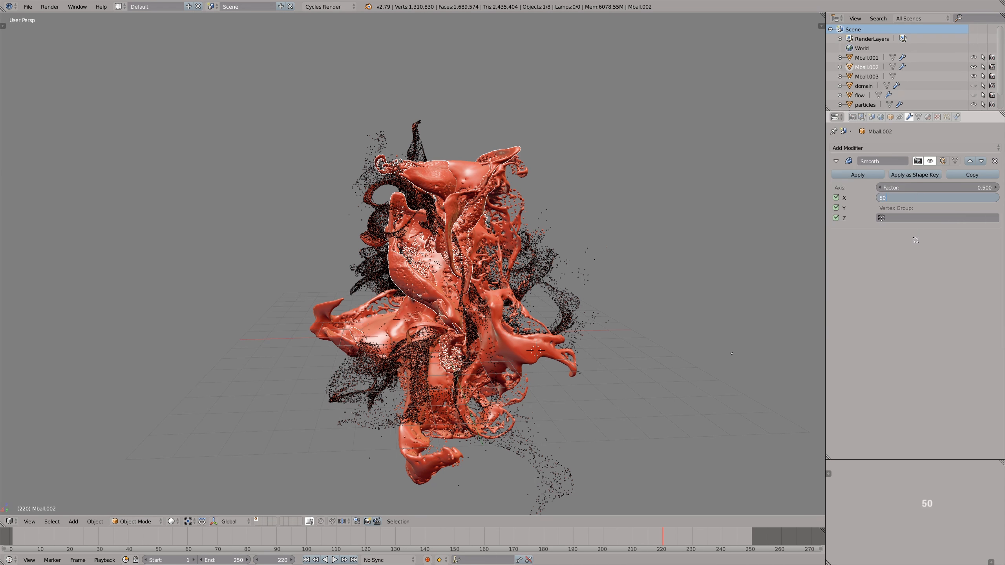
key(Return)
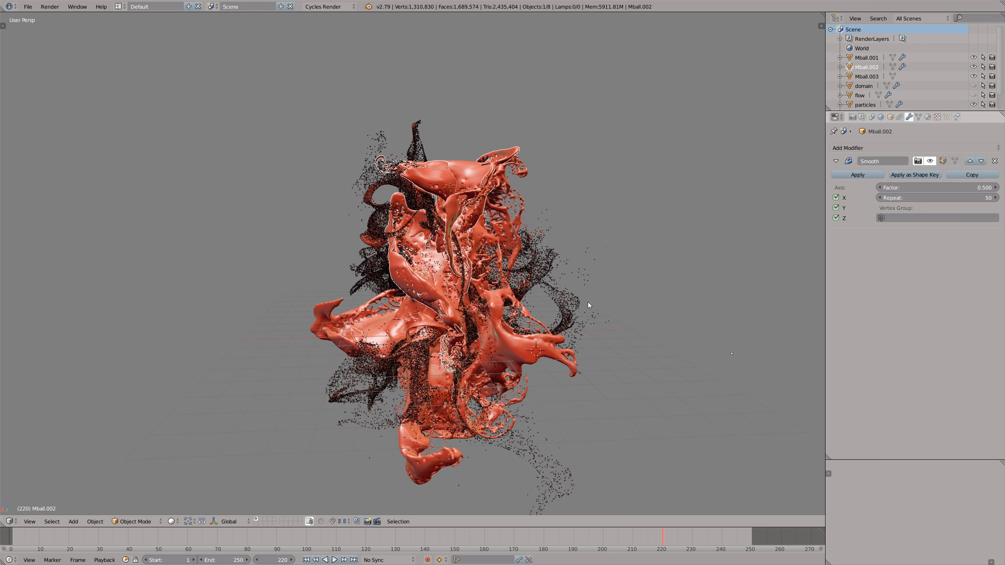
- Add a Smooth modifier to the fine particle mesh Mball.003 with its repeat count set to 15
right_click(578, 303)
click(867, 148)
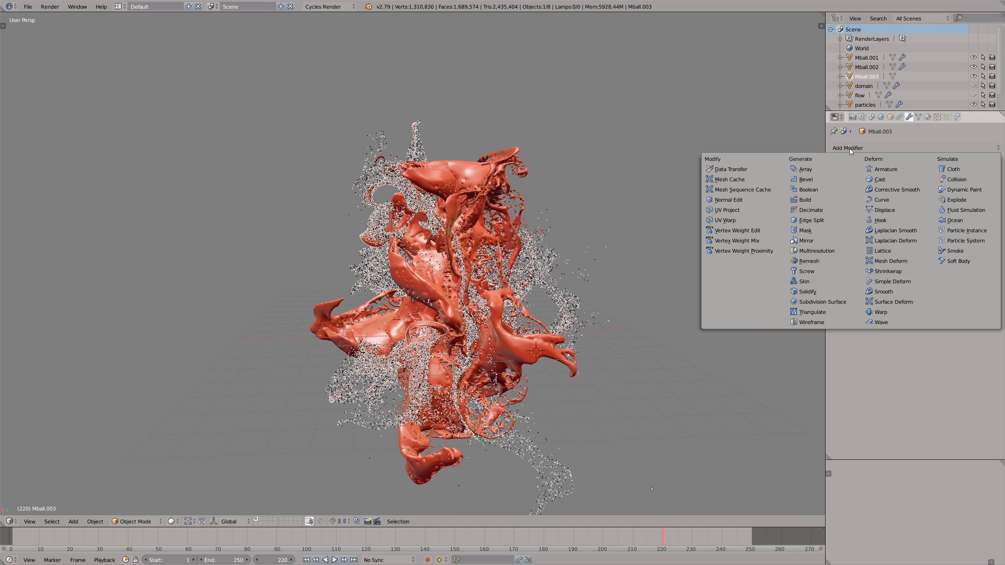
click(886, 292)
click(932, 194)
text(15)
key(Return)
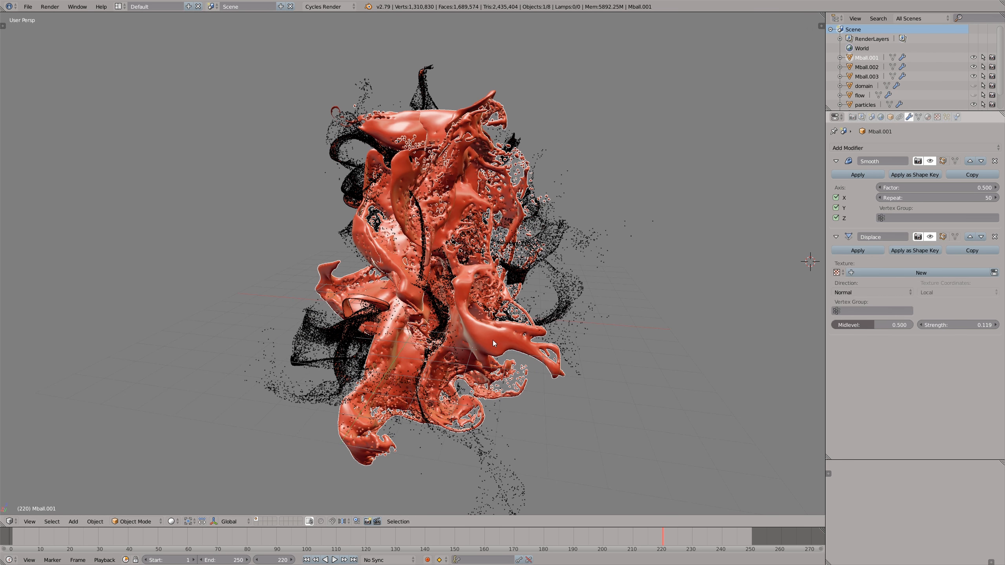
- Select the main mesh Mball.001 for a close look at its smoothed and displaced surface
scroll(493, 340, up, 5)
middle_drag(511, 344, 513, 337)
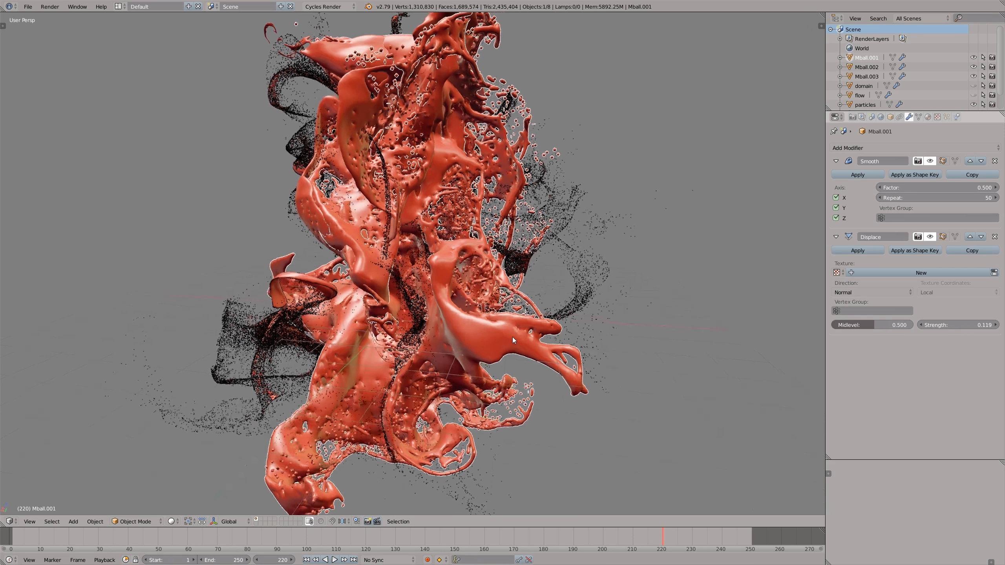
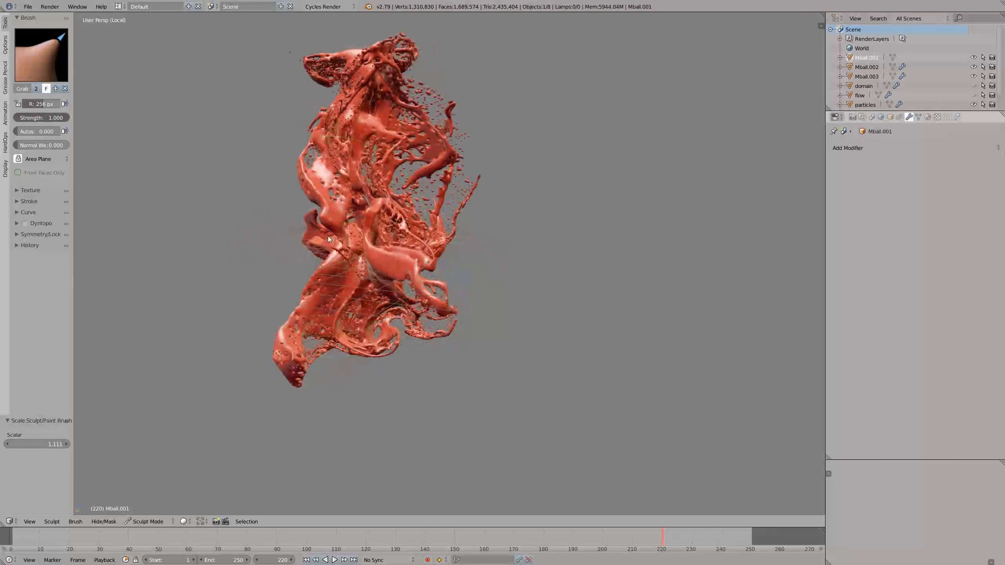
- Switch to the Inflate brush with a radius of 28 px and inflate the tip of the outer splash strand on Mball.001
click(41, 60)
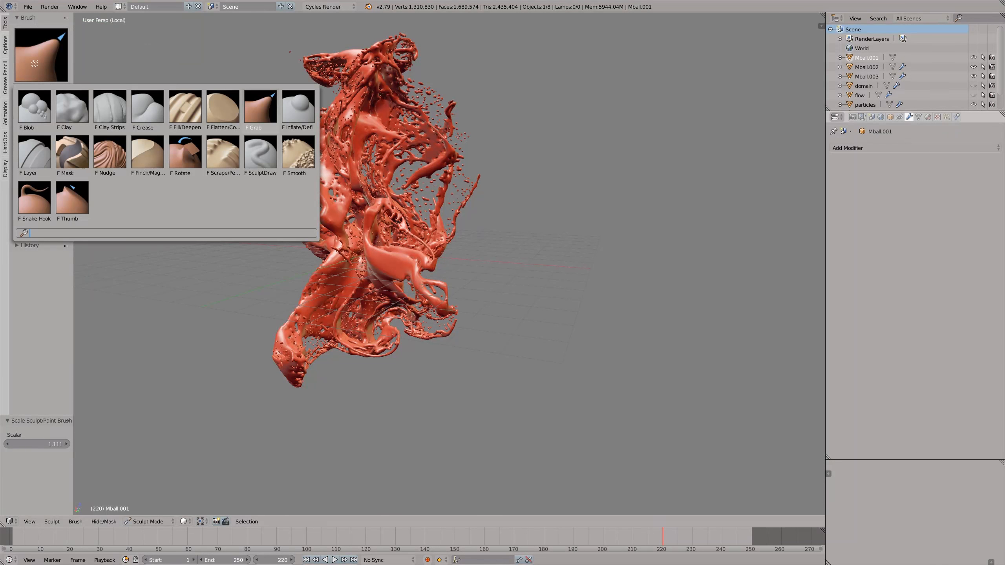
click(291, 105)
key(bracketleft)
key(bracketleft)
key(bracketleft)
key(bracketleft)
key(bracketleft)
scroll(480, 175, up, 4)
key(bracketleft)
key(bracketleft)
key(bracketleft)
key(bracketleft)
key(bracketleft)
key(bracketleft)
drag(483, 180, 479, 182)
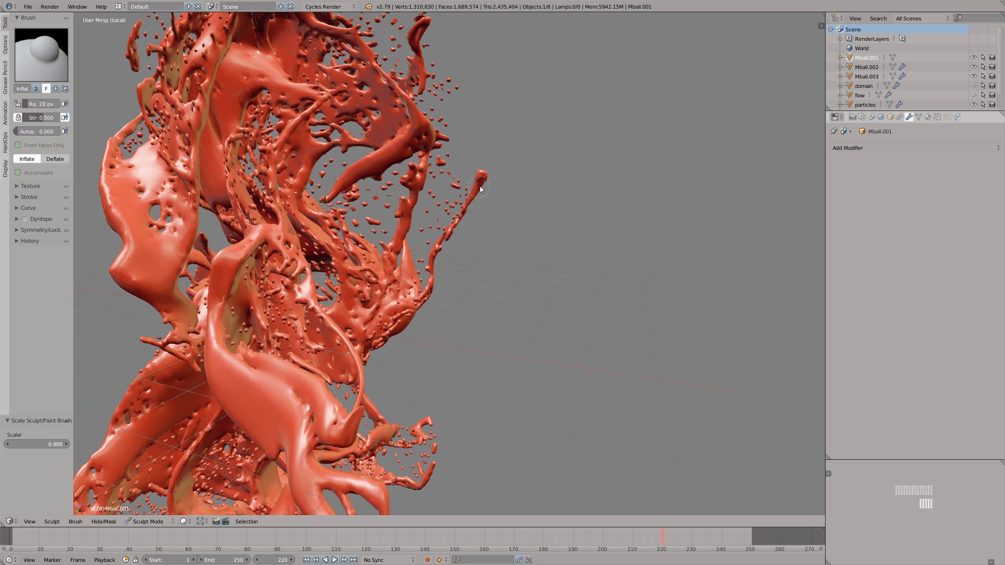
- Inflate the ends of the other upper splash strands on Mball.001 into rounded droplets
scroll(479, 181, down, 5)
scroll(459, 107, up, 4)
mouse_move(460, 109)
mouse_down()
mouse_move(454, 99)
mouse_move(458, 116)
mouse_up()
scroll(458, 116, down, 4)
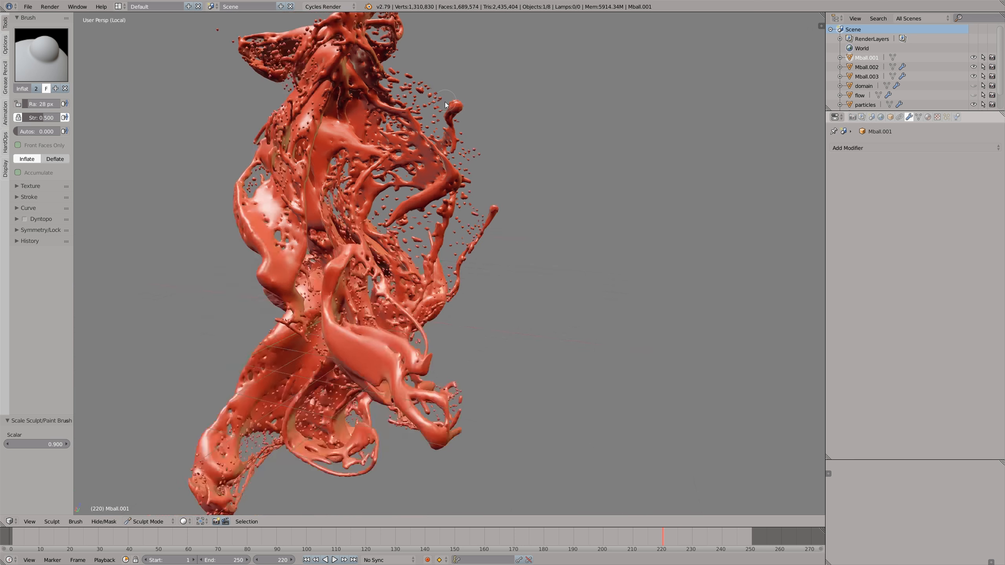
scroll(403, 47, up, 3)
drag(419, 56, 404, 58)
scroll(262, 88, down, 1)
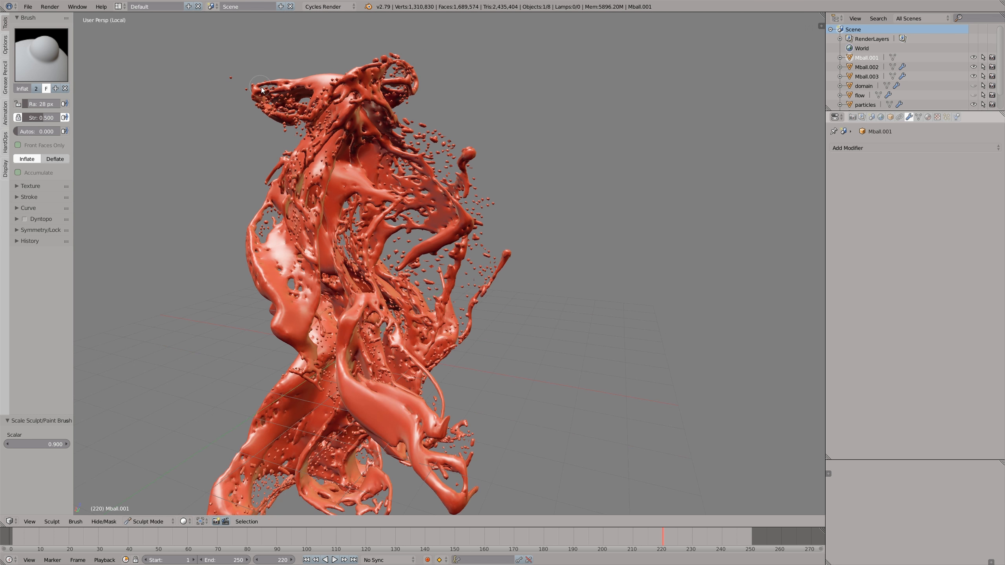
scroll(264, 184, up, 1)
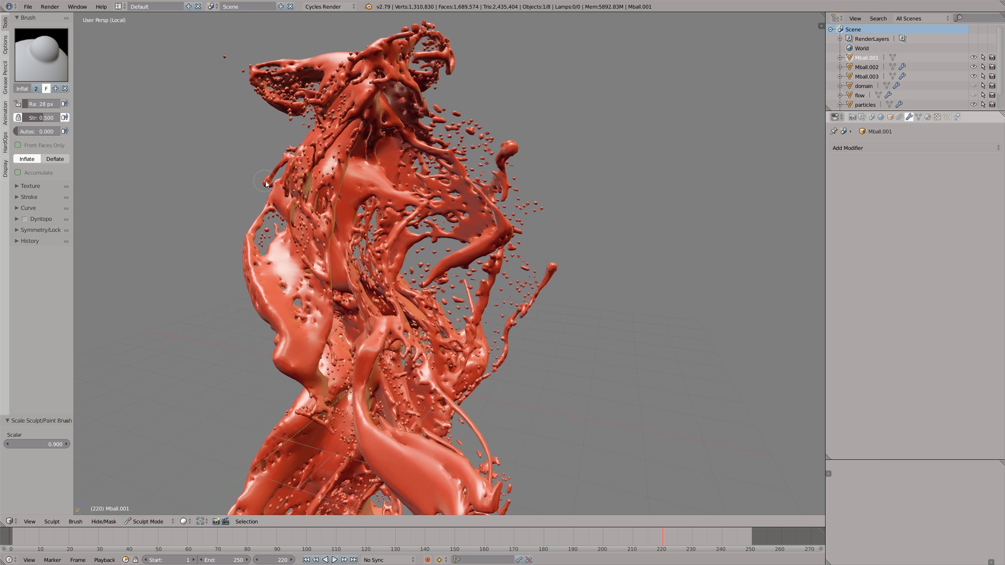
scroll(428, 81, down, 1)
scroll(408, 63, up, 1)
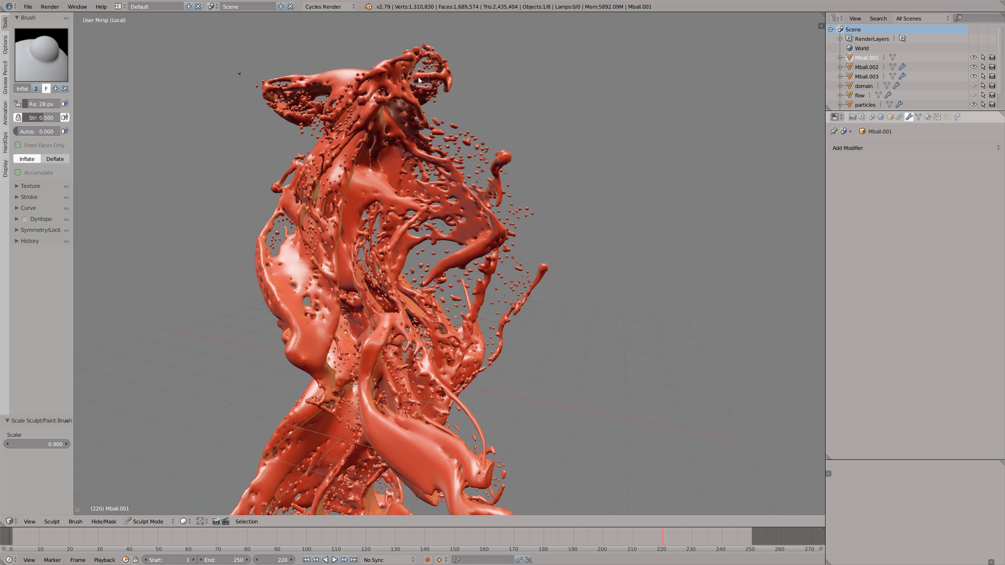
- Raise the Inflate strength to 0.806, inflate the remaining strand tips and return to Object Mode
drag(56, 123, 61, 123)
mouse_move(380, 75)
mouse_down()
mouse_move(409, 54)
mouse_move(399, 89)
mouse_move(379, 98)
mouse_up()
mouse_move(529, 264)
mouse_down()
mouse_move(542, 270)
mouse_move(539, 300)
mouse_up()
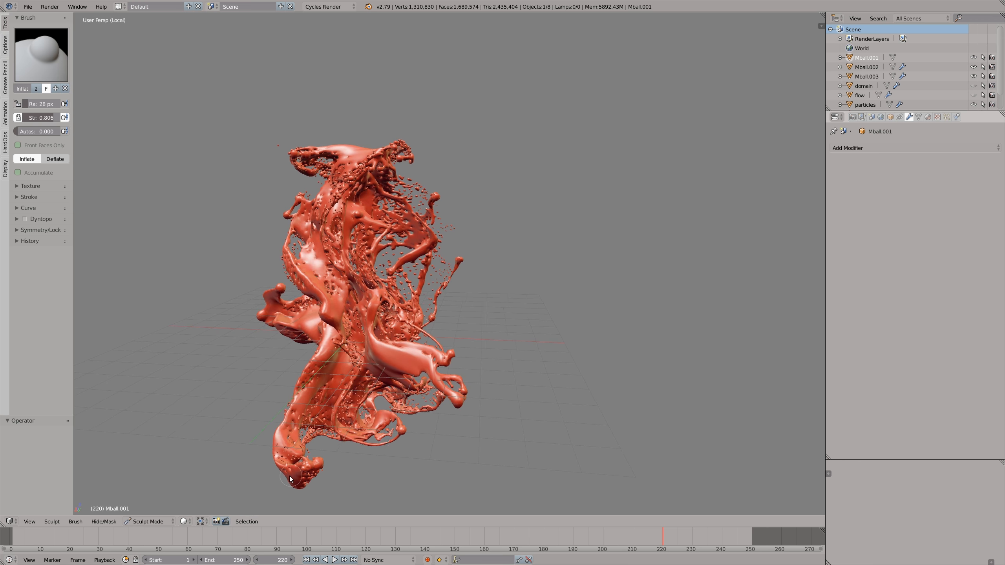
click(148, 521)
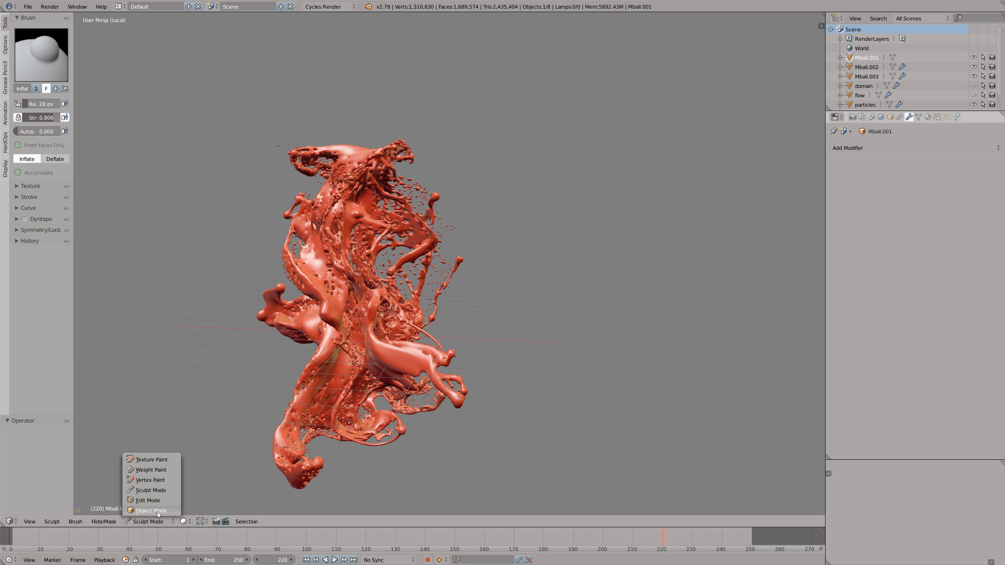
key(alt+h)
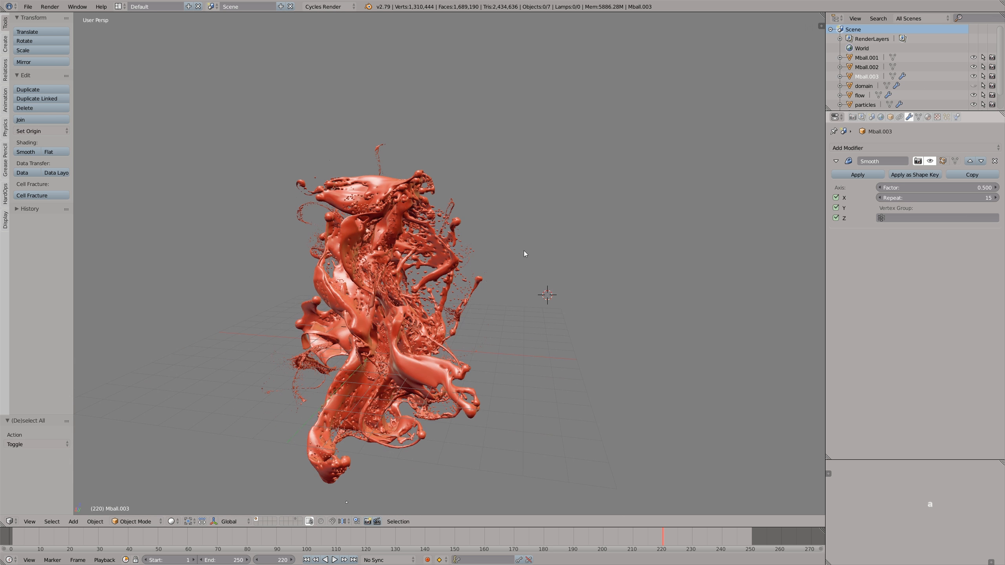
- Add a camera and align it to the current view of the fluid
key(shift+a)
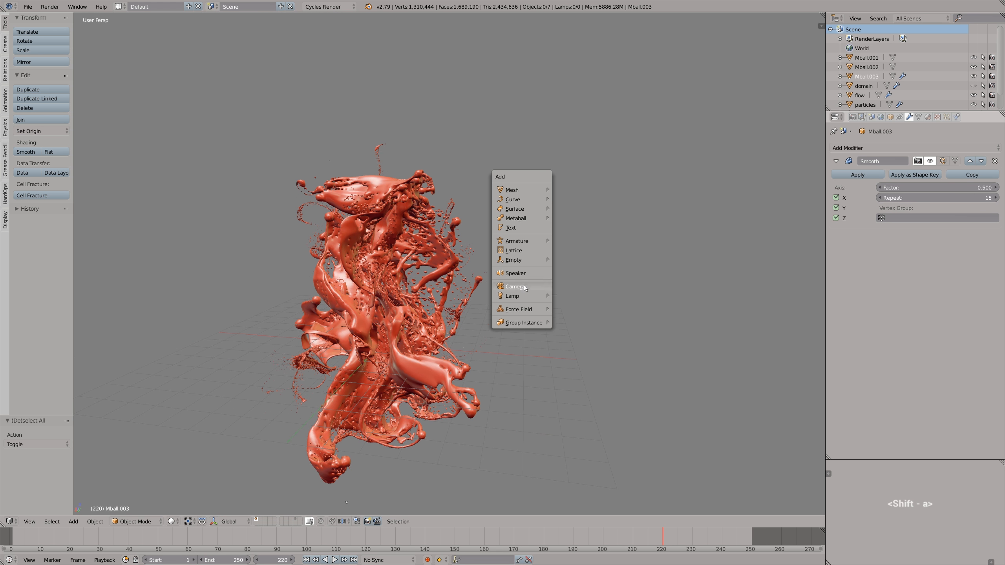
click(529, 286)
key(g)
click(523, 292)
key(ctrl+alt+0)
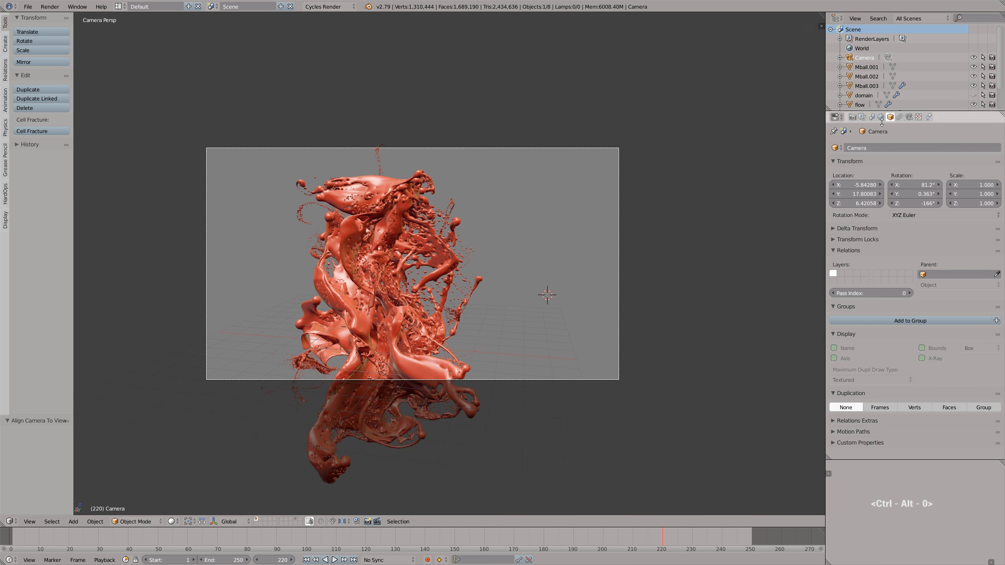
- Set the camera's passepartout alpha to 1.000 to black out everything outside the frame
click(909, 116)
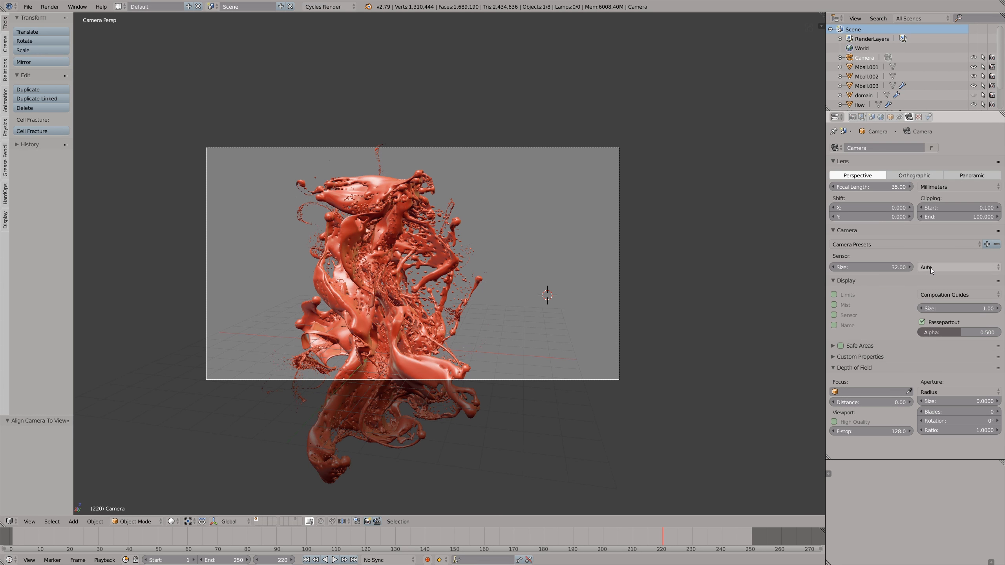
drag(942, 331, 1003, 331)
shift+middle_drag(623, 266, 634, 384)
- Split the 3D view into two stacked views, reframe the camera with fly navigation and leave camera view in the upper one
drag(823, 15, 741, 311)
shift+middle_drag(580, 428, 514, 409)
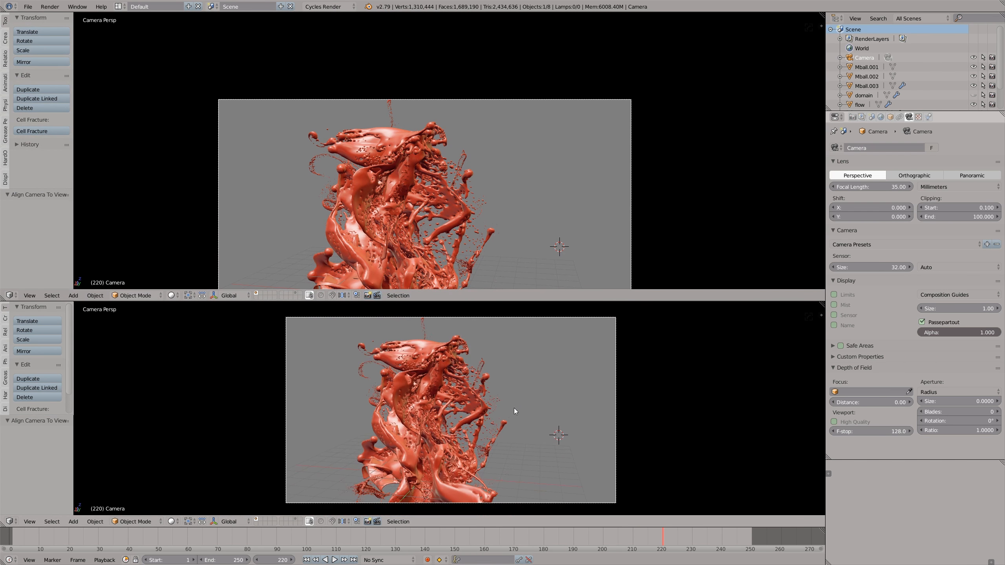
key(shift+f)
click(474, 374)
middle_drag(481, 223, 443, 226)
scroll(467, 230, down, 6)
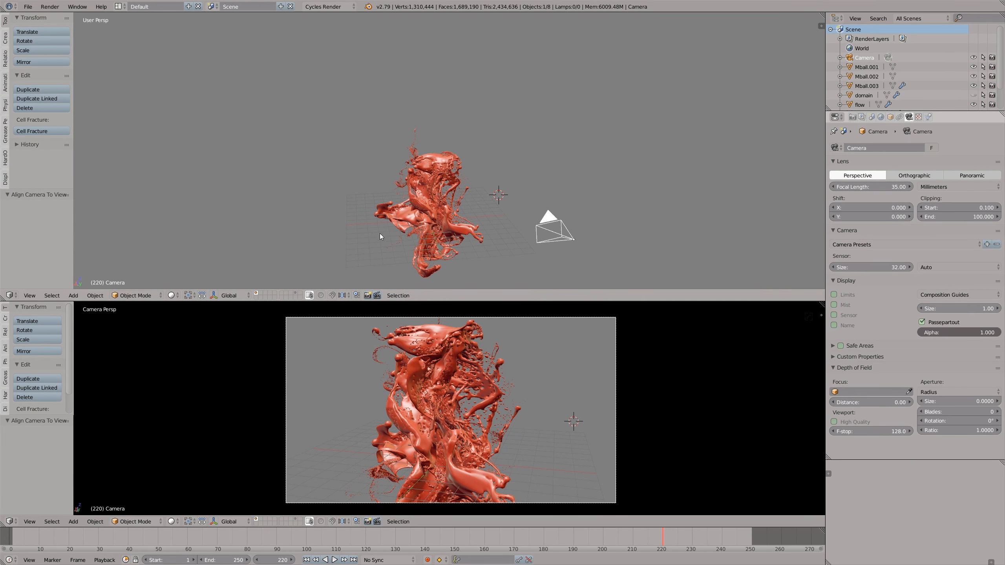
- Switch the lower camera view to Rendered shading and expand the render, sampling and light path settings
click(171, 522)
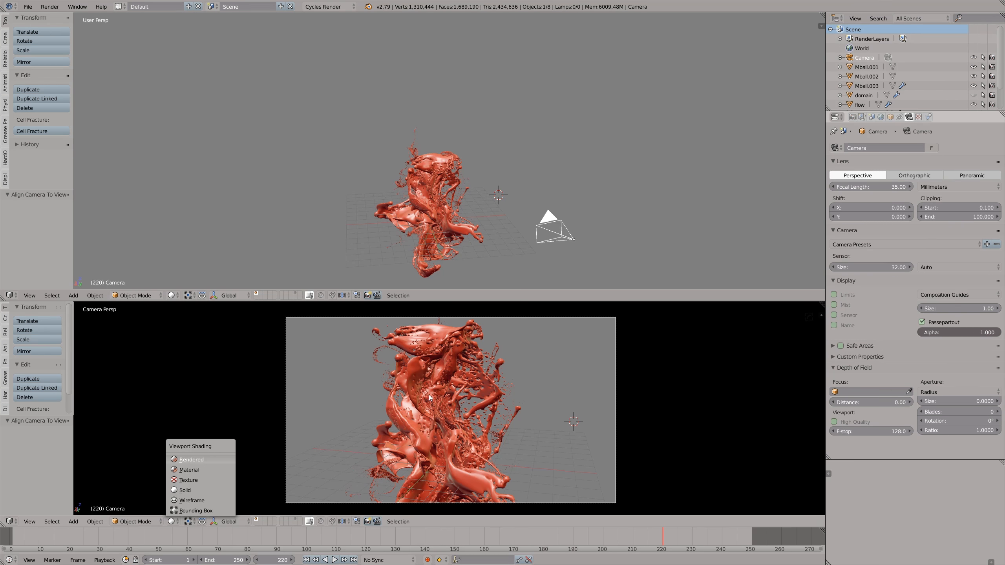
click(853, 117)
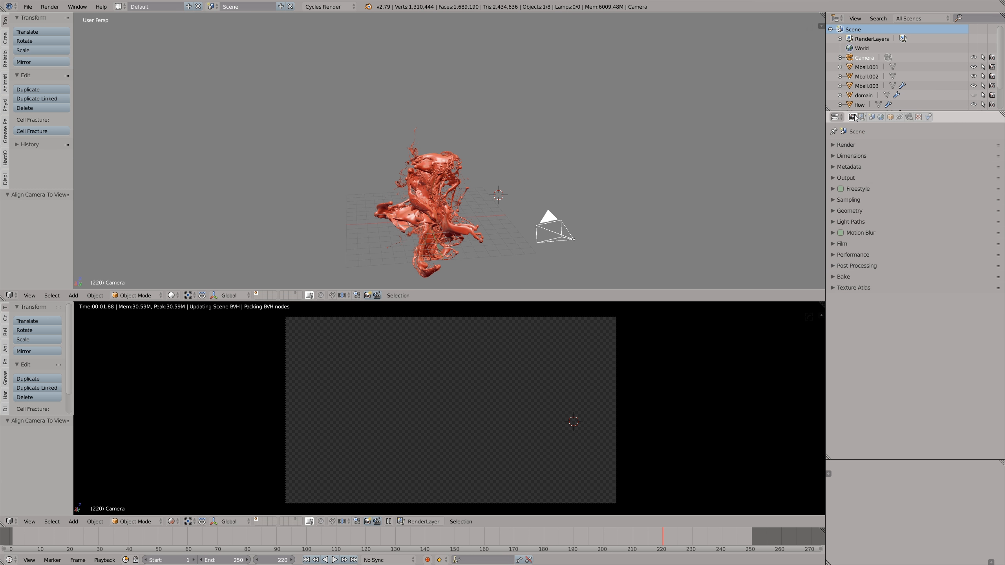
click(846, 145)
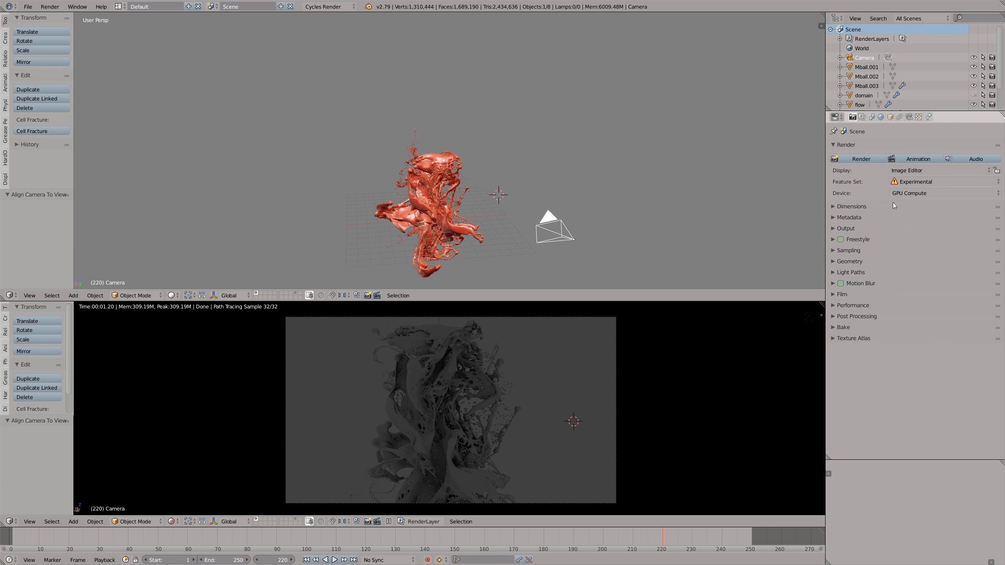
click(848, 251)
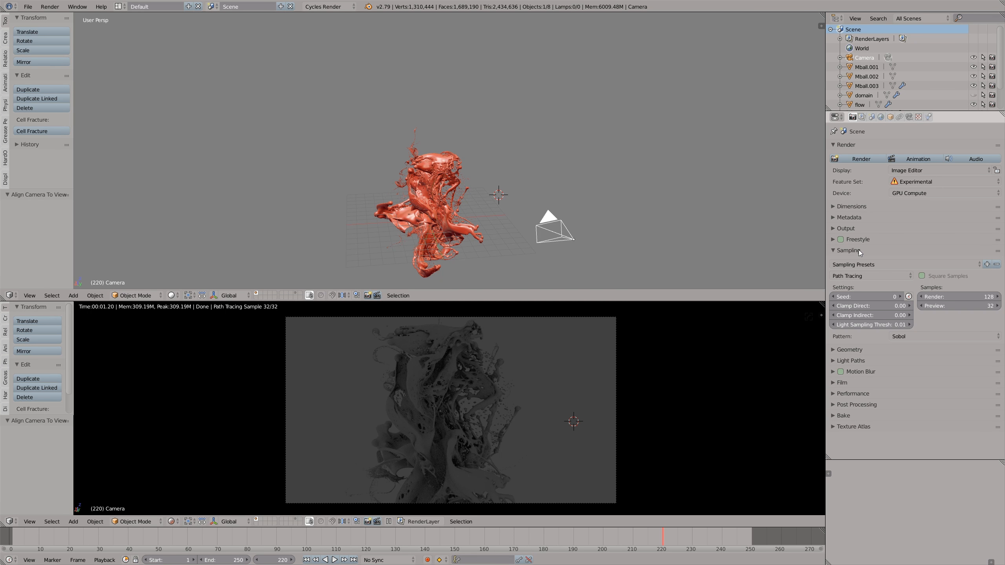
click(862, 361)
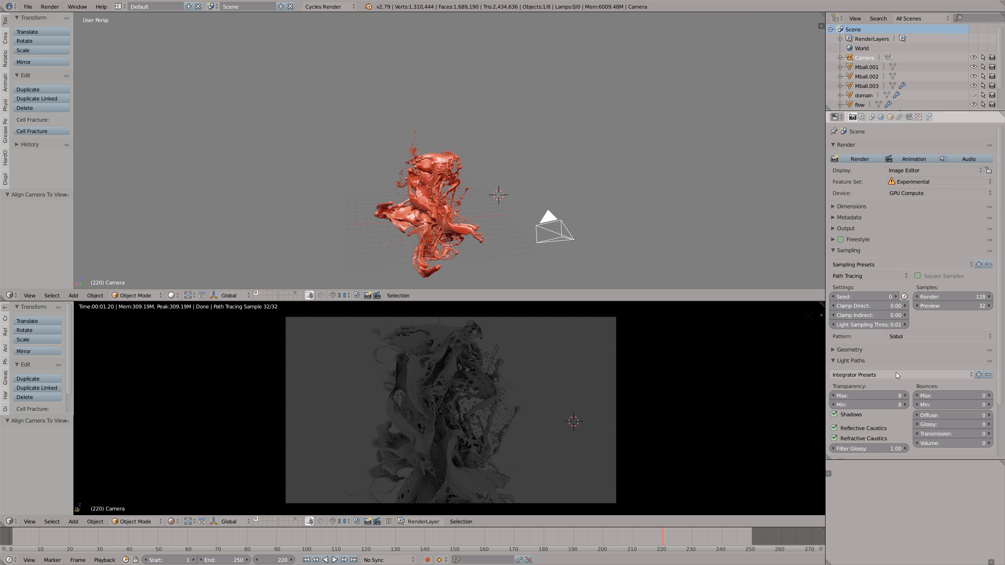
- Set the maximum, minimum, diffuse, glossy and transmission light bounces to 2
click(991, 398)
click(991, 398)
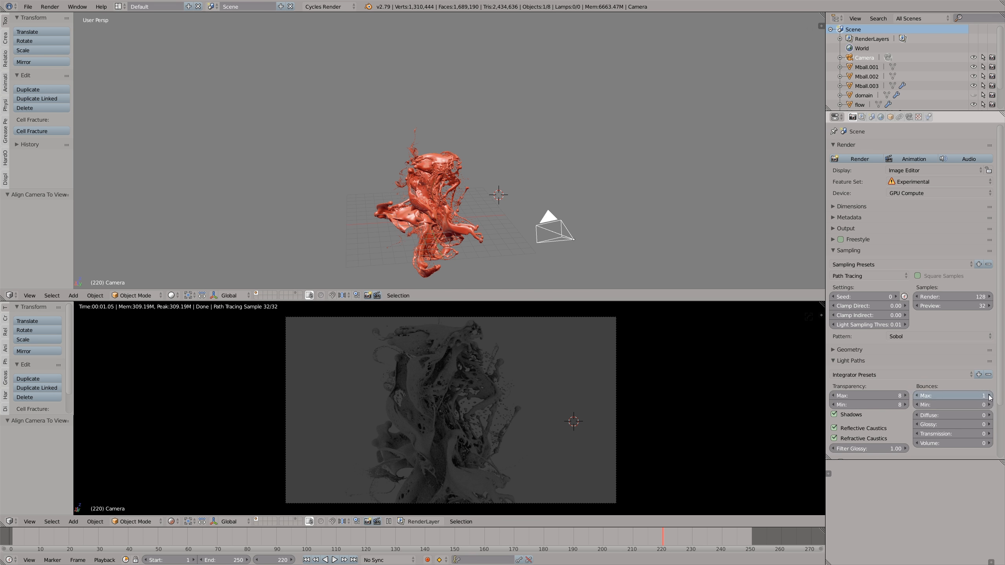
click(989, 406)
click(990, 406)
click(977, 414)
text(2)
key(Tab)
text(2)
click(933, 434)
text(2)
click(927, 443)
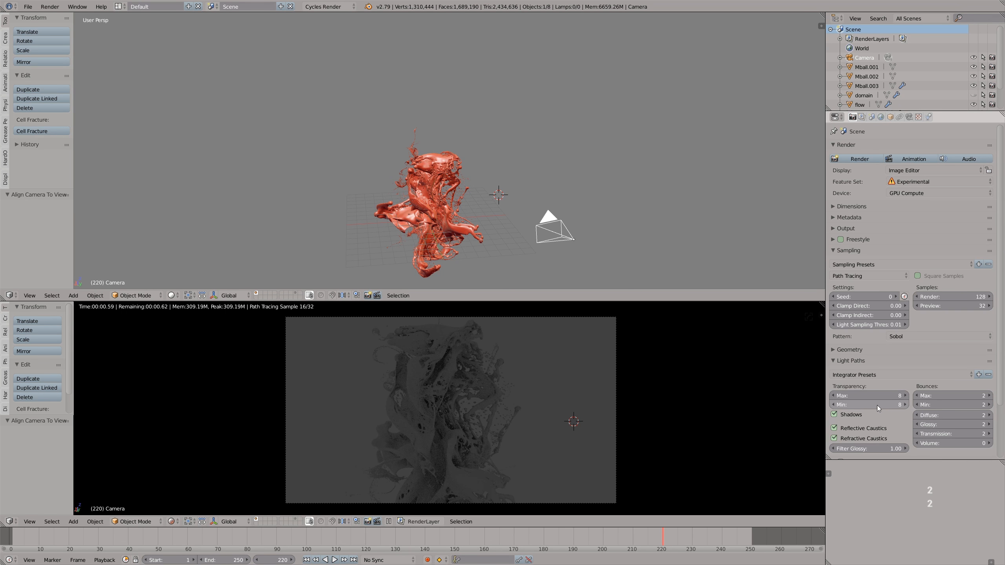
- Fly the camera sideways around the fluid to reframe it from a new angle
key(shift+f)
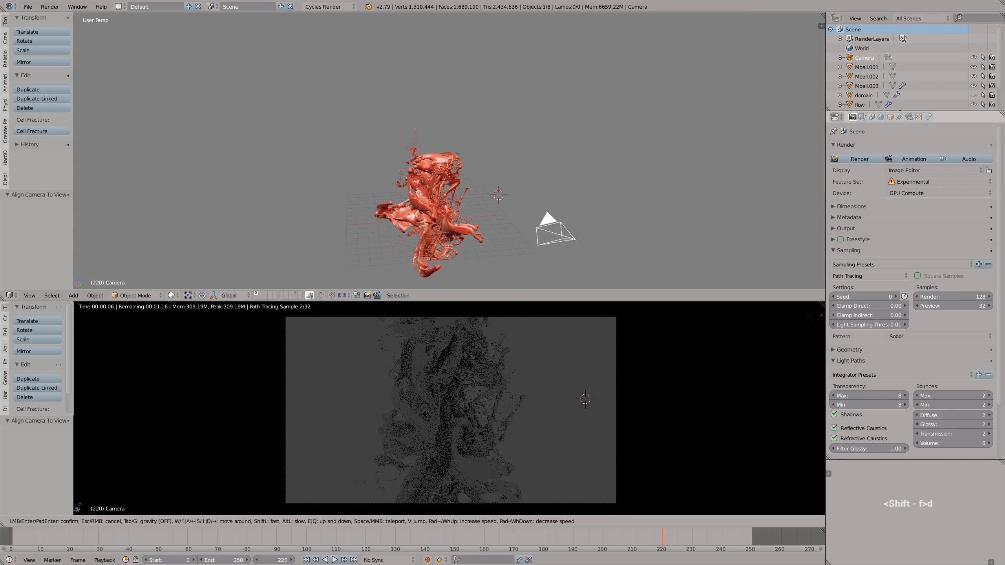
key(d)
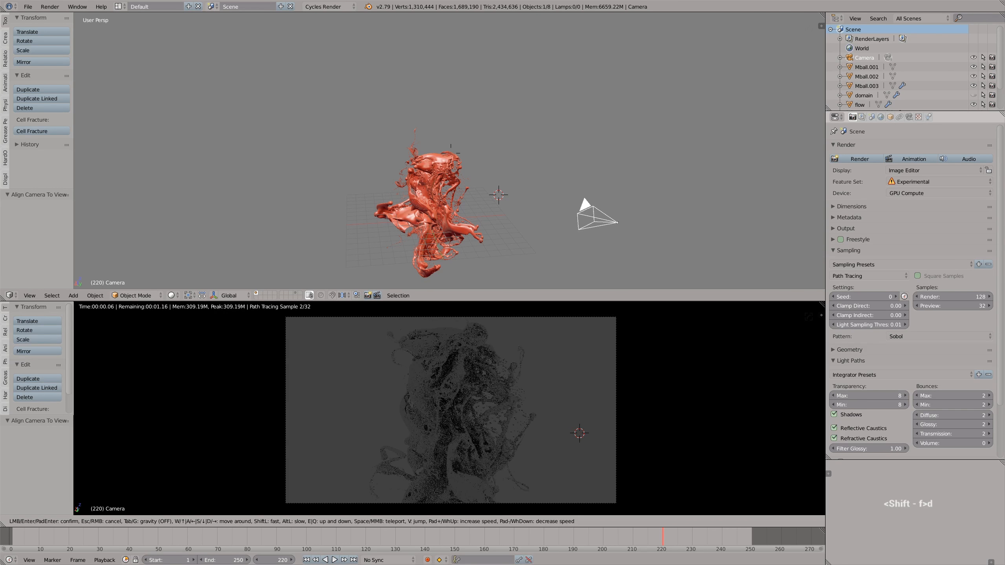
click(413, 408)
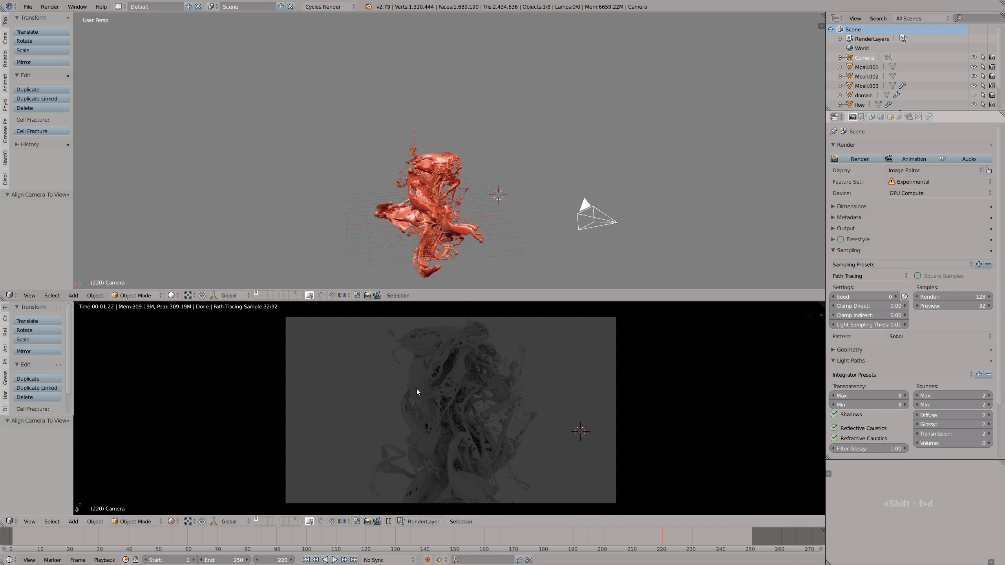
scroll(422, 252, up, 3)
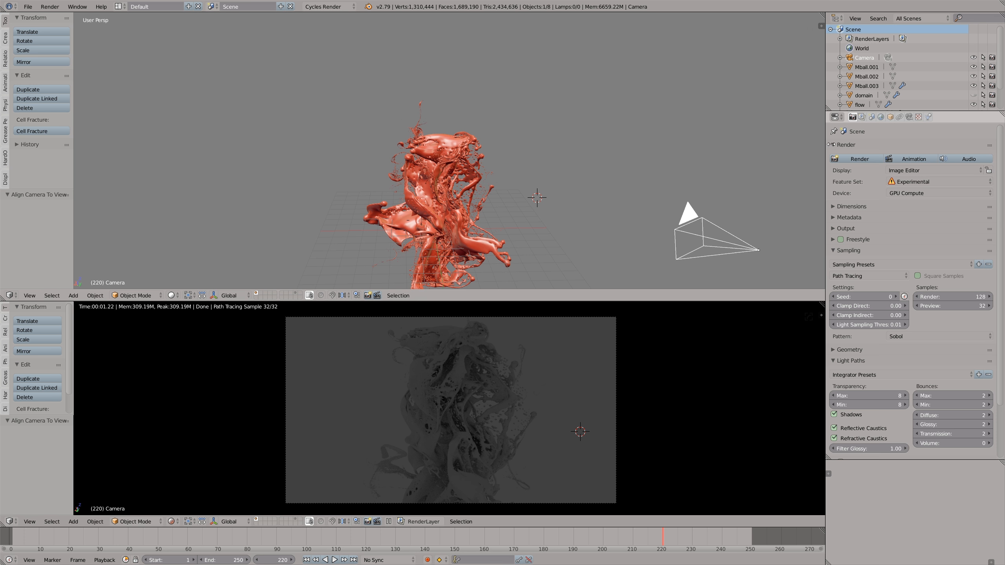
- Enable nodes for the world and set its background color to white
click(882, 117)
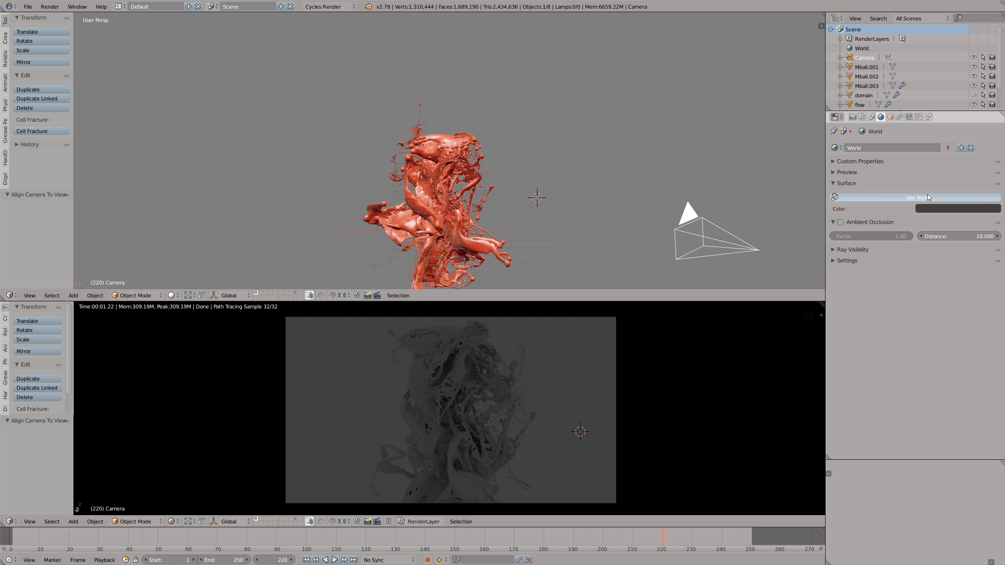
click(933, 213)
drag(986, 111, 986, 77)
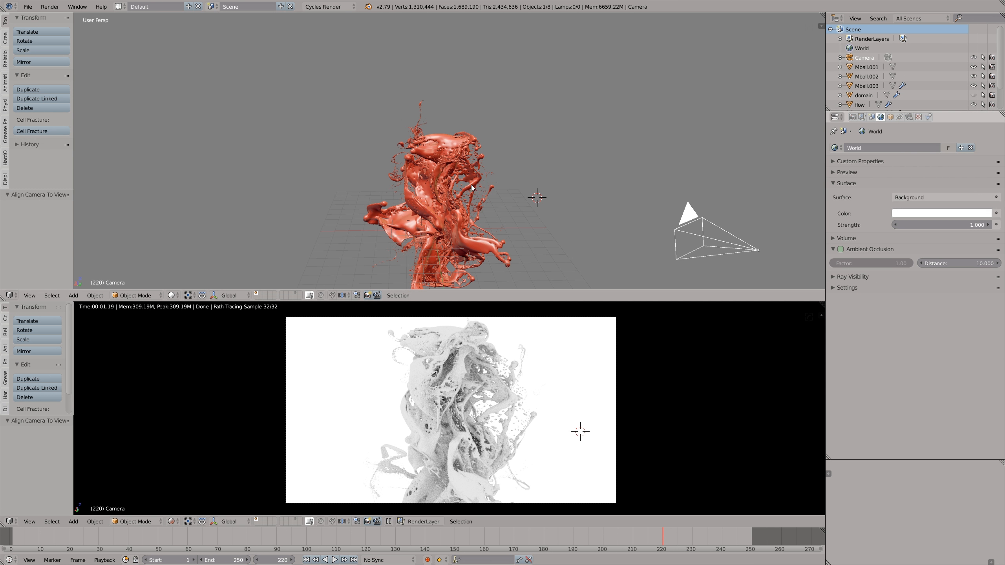
- Turn the upper area into a Node Editor and create a material named red_material_01 on Mball.001
right_click(466, 163)
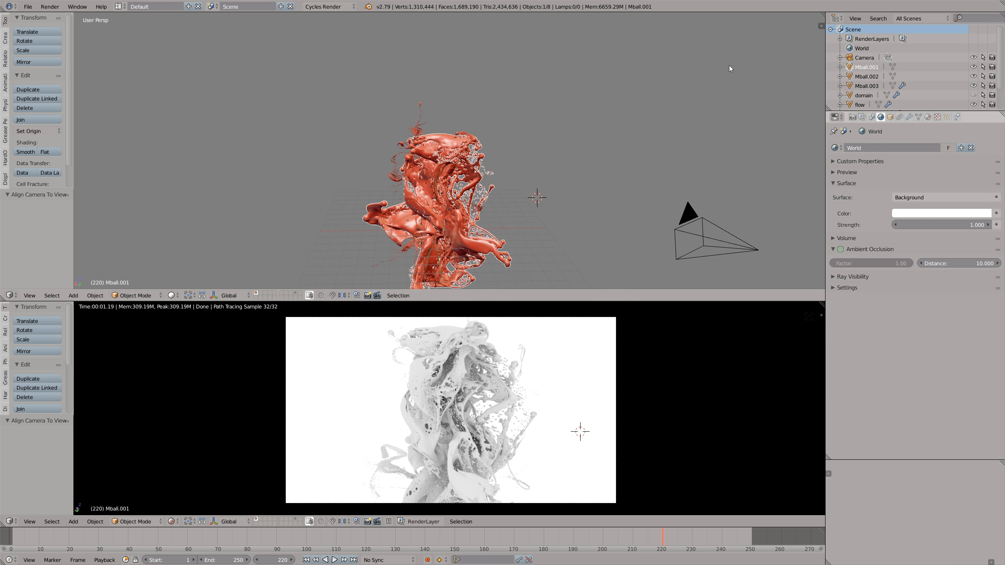
click(9, 295)
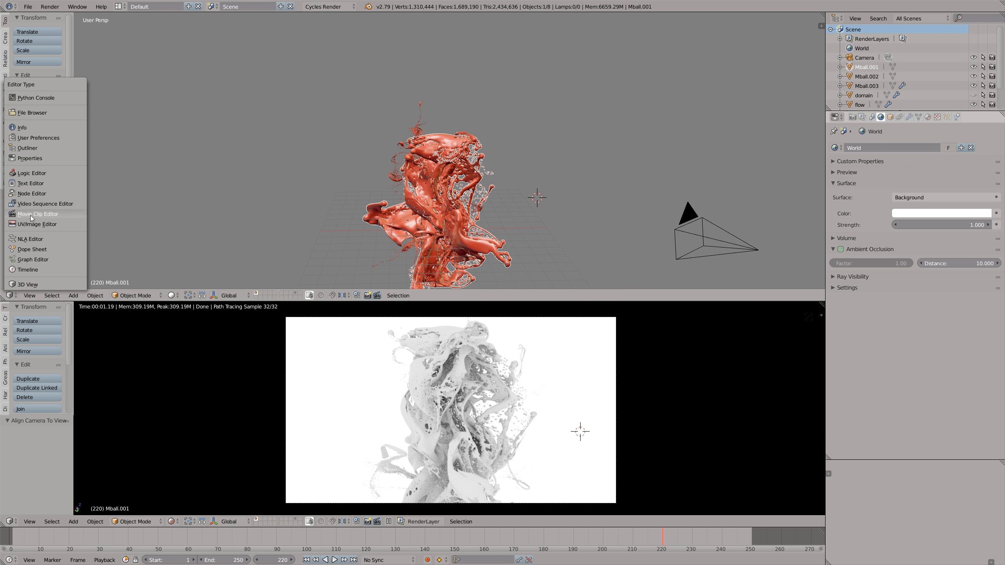
click(32, 194)
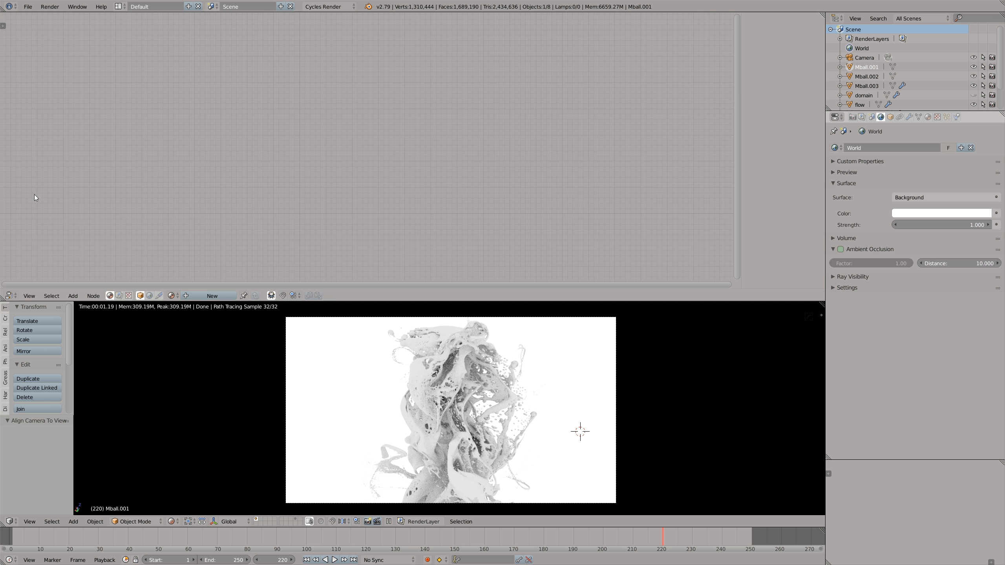
click(201, 295)
double_click(201, 295)
text(red_material_01)
key(Return)
scroll(318, 154, up, 5)
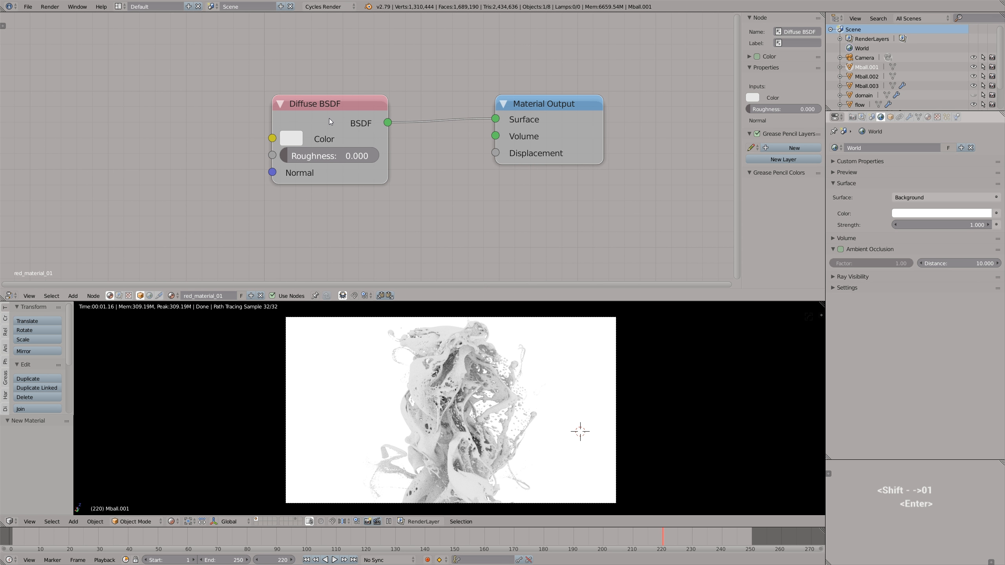
- Set the Diffuse BSDF color of red_material_01 to a saturated orange-red
middle_drag(329, 118, 379, 110)
click(340, 131)
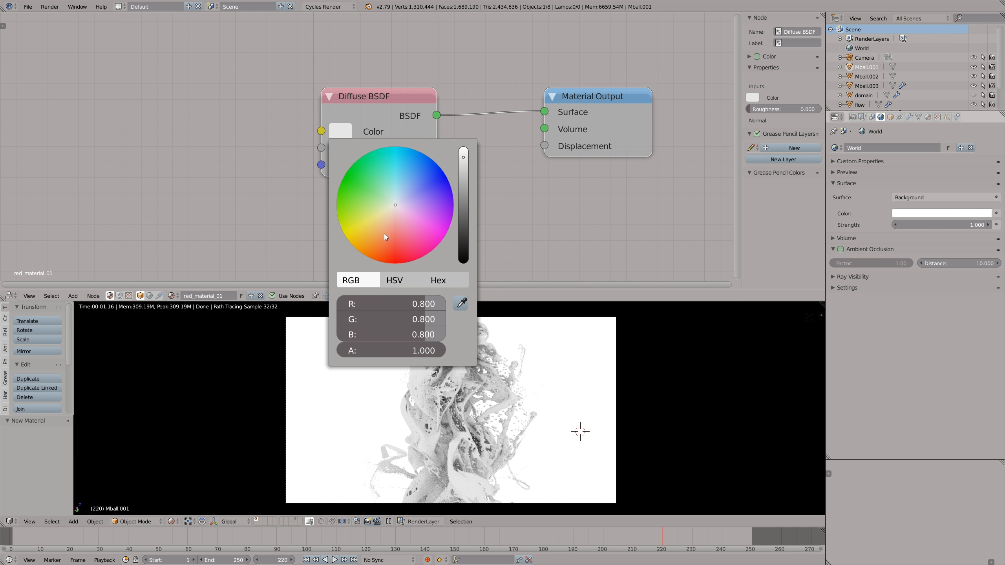
click(390, 255)
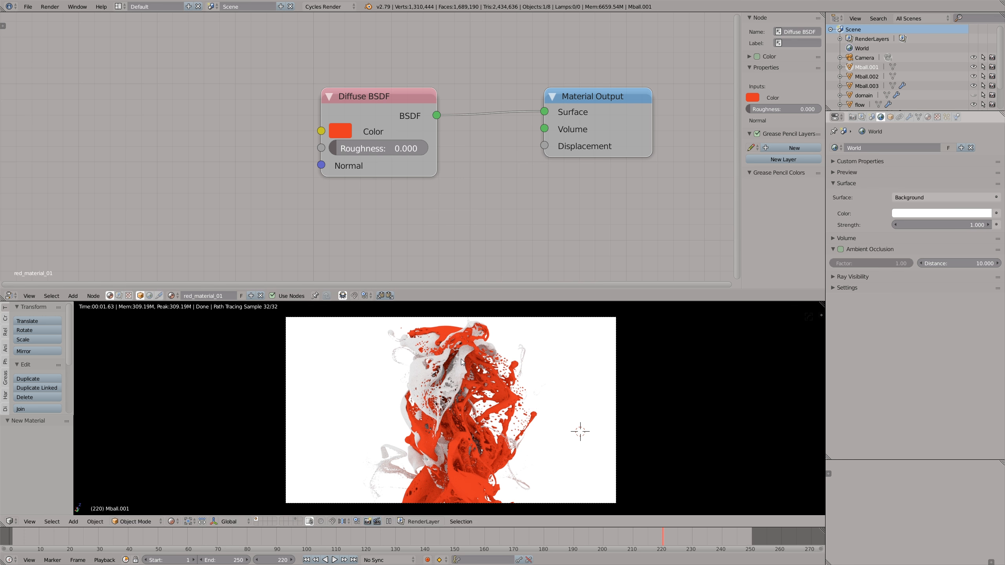
- Select all visible objects with Mball.001 active, copy red_material_01 to the others, and return to rendered shading
key(z)
key(z)
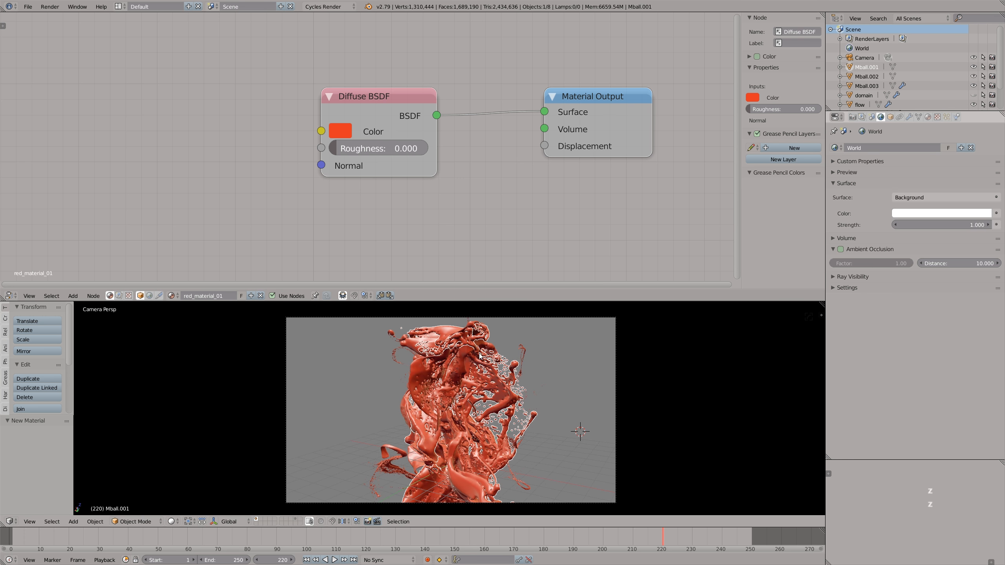
key(a)
key(b)
drag(387, 344, 493, 365)
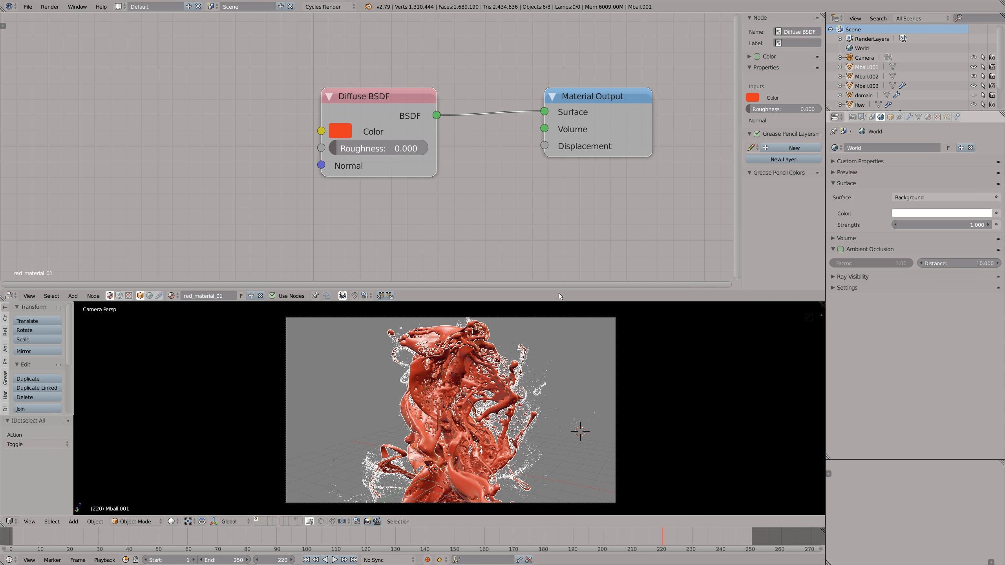
click(927, 117)
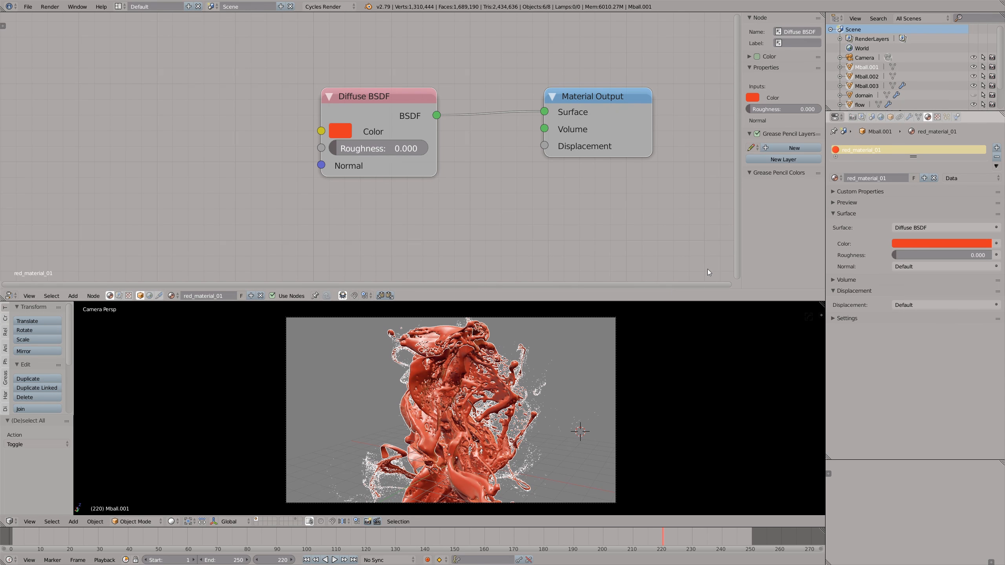
click(997, 166)
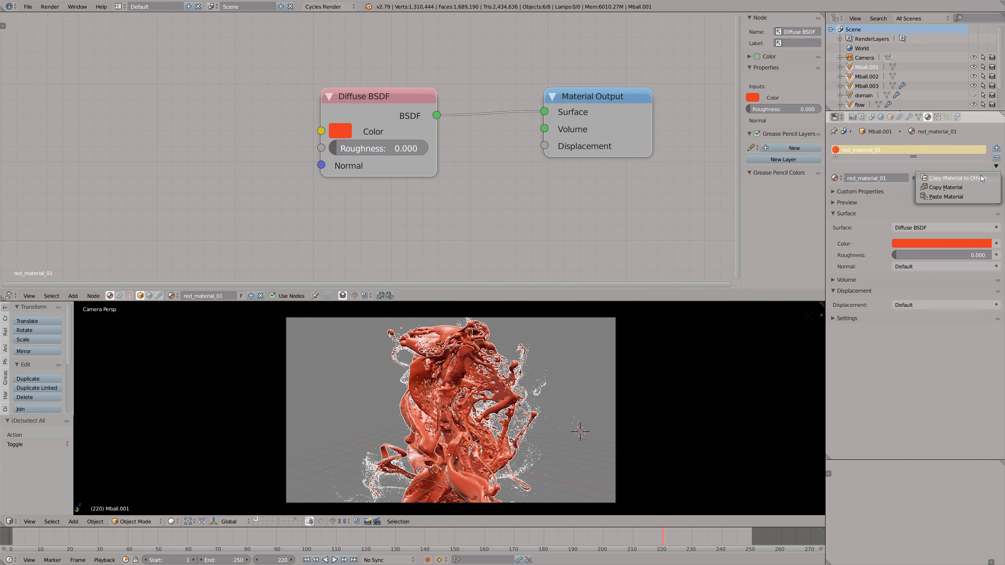
click(990, 180)
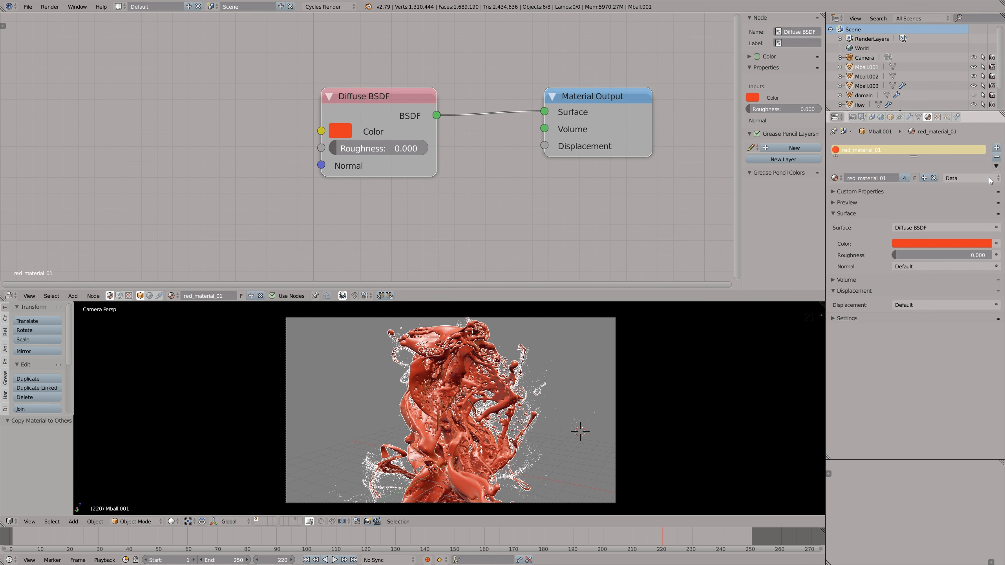
key(shift+z)
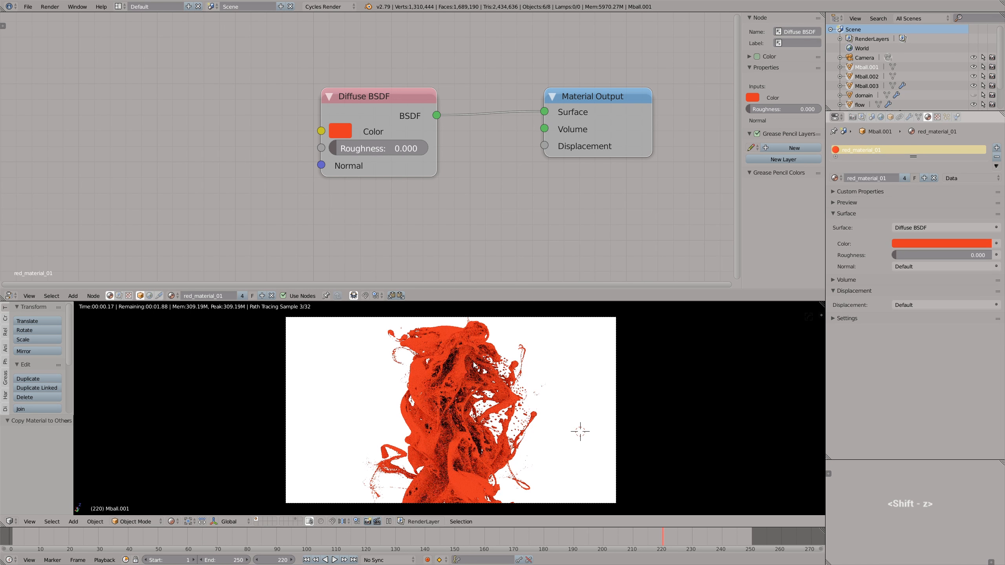
- Soften the Diffuse BSDF color to a lighter red with R 0.800, G 0.086 and B 0.059
click(344, 133)
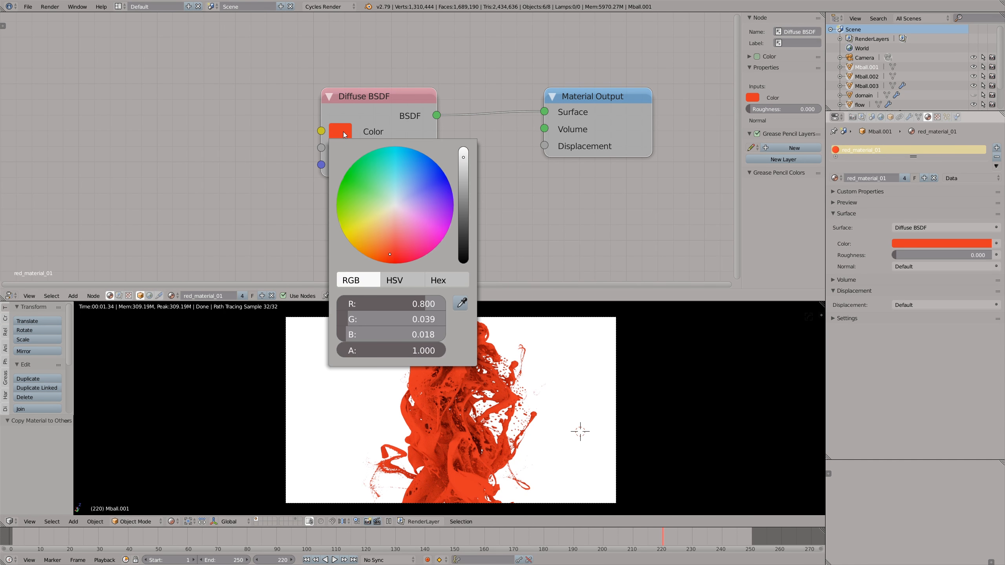
click(392, 246)
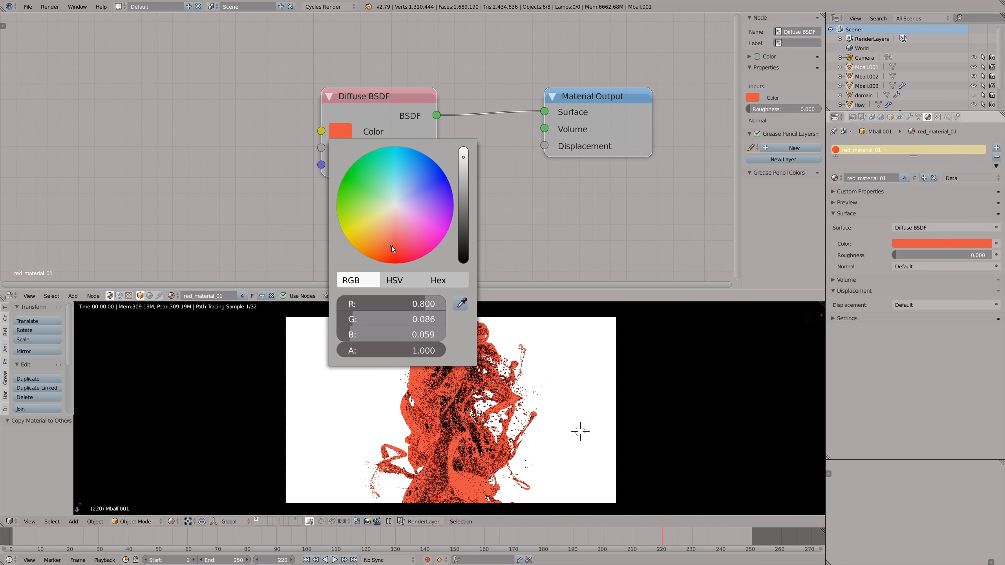
click(520, 254)
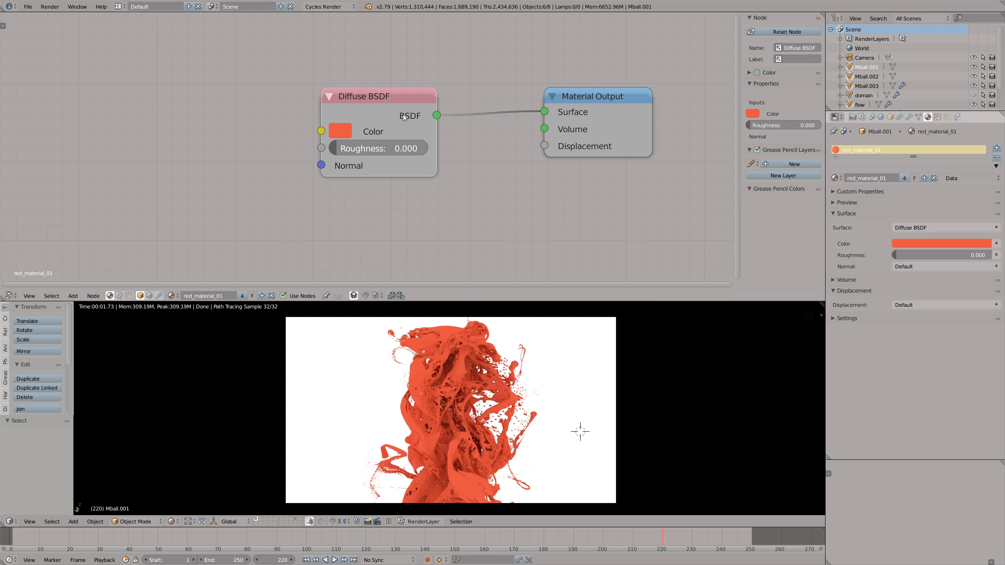
- Delete the Diffuse BSDF node from red_material_01 and place a Principled BSDF node instead
key(n)
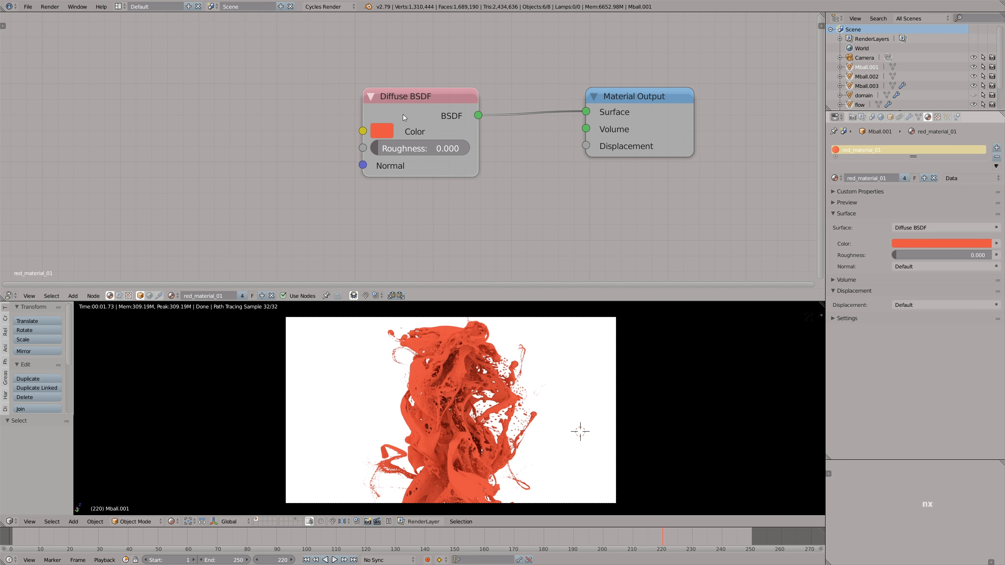
key(x)
key(shift+a)
mouse_move(389, 144)
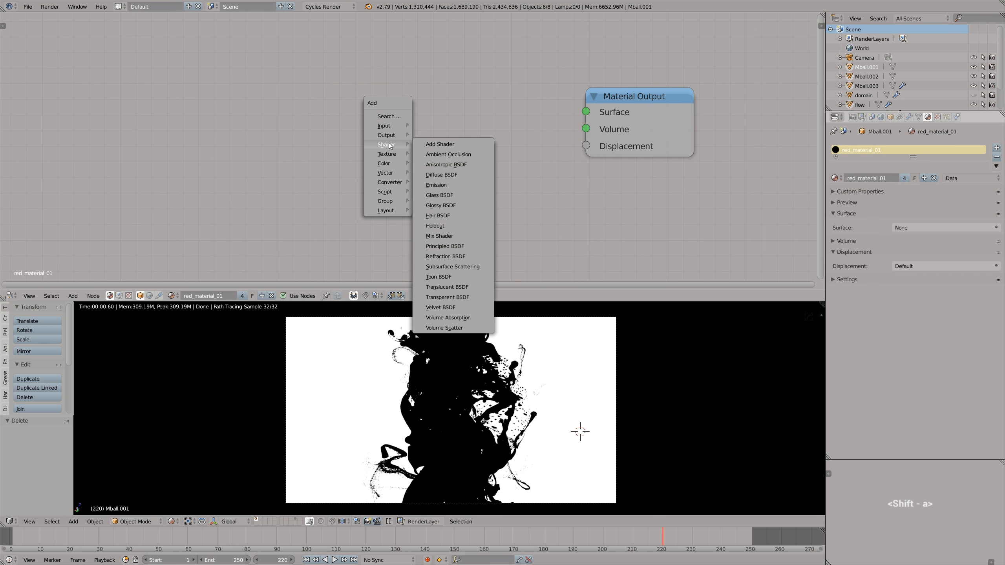
click(465, 245)
click(467, 102)
- Enlarge the node editor area and link the Principled BSDF output to the Material Output's Surface
scroll(488, 108, down, 3)
drag(459, 303, 461, 330)
scroll(474, 357, up, 1)
drag(3, 524, 11, 543)
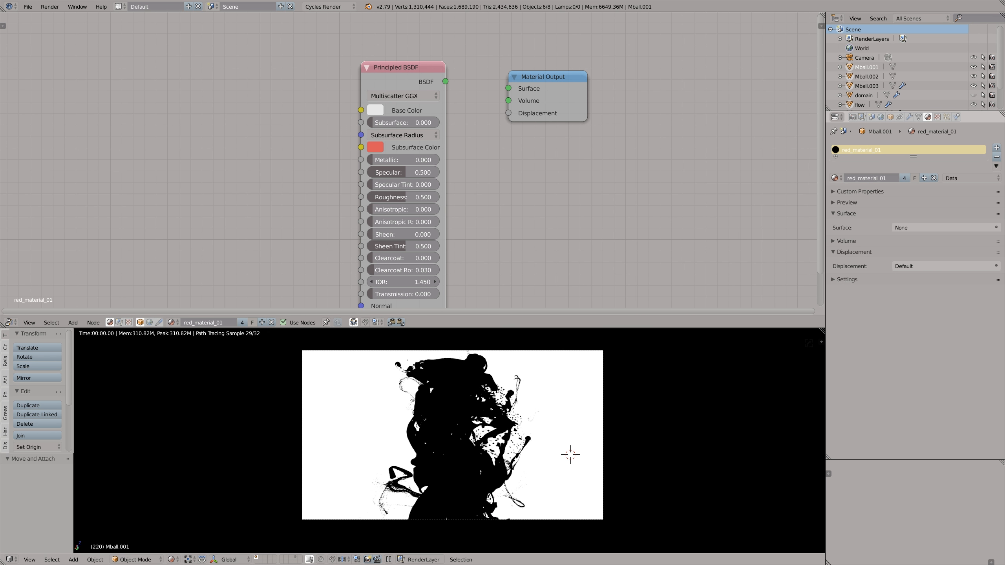
drag(414, 327, 415, 365)
drag(444, 104, 483, 144)
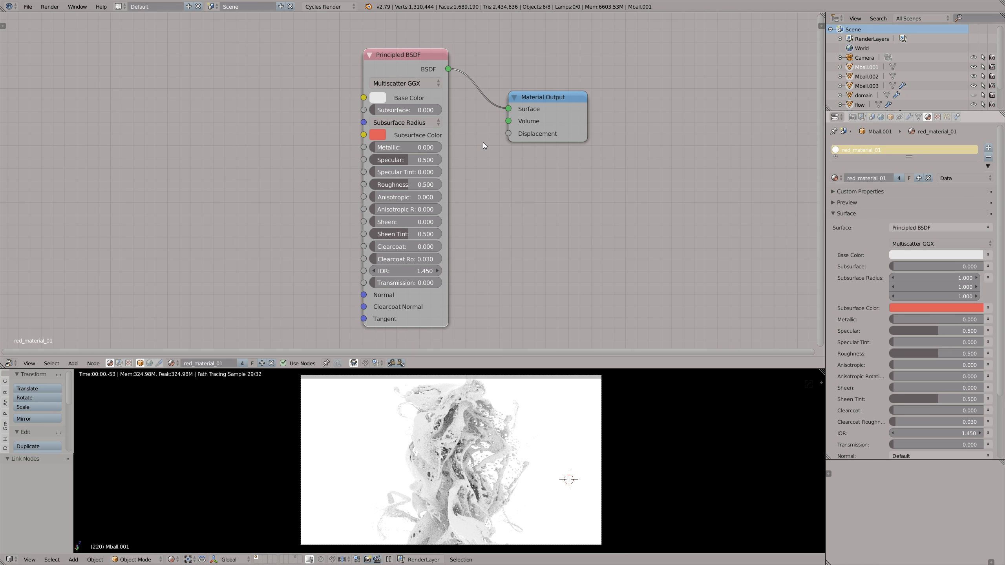
- Set the Principled BSDF's base color to saturated orange-red, with Specular at 0.762 and Roughness at 0.174
click(376, 98)
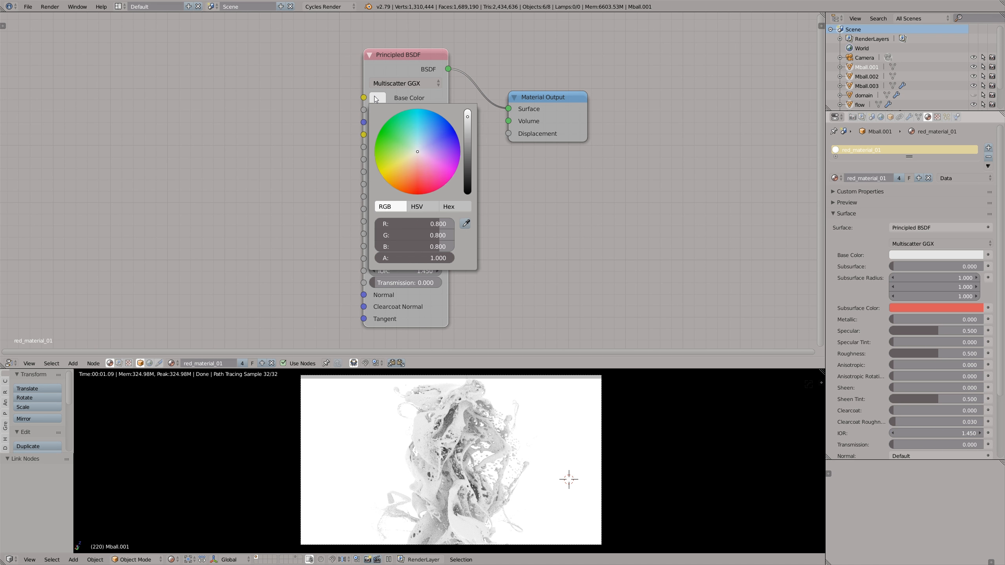
click(416, 186)
drag(416, 187, 415, 189)
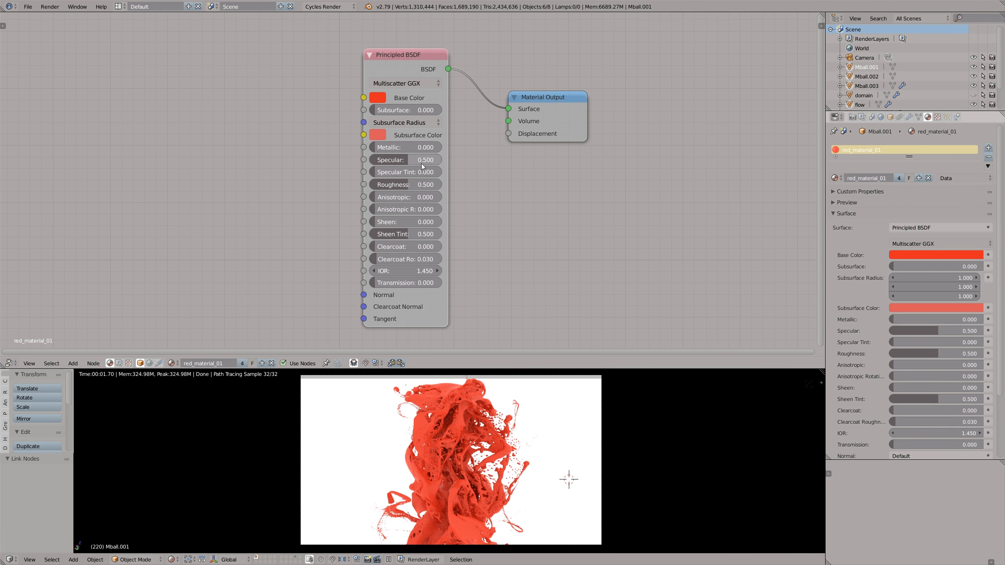
mouse_move(415, 161)
mouse_down()
mouse_move(444, 160)
mouse_move(401, 161)
mouse_move(432, 167)
mouse_up()
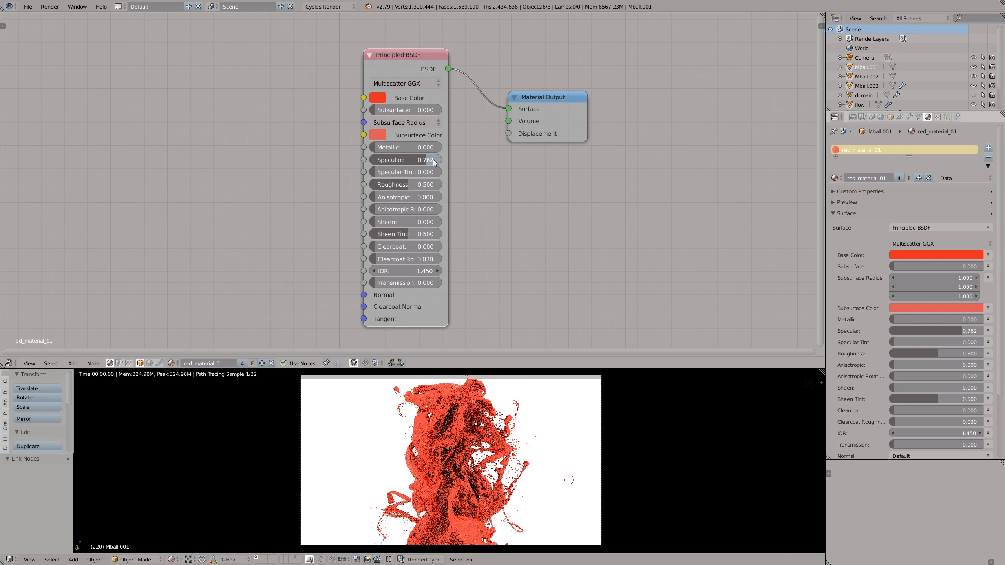
mouse_move(396, 186)
mouse_down()
mouse_move(376, 189)
mouse_move(386, 189)
mouse_up()
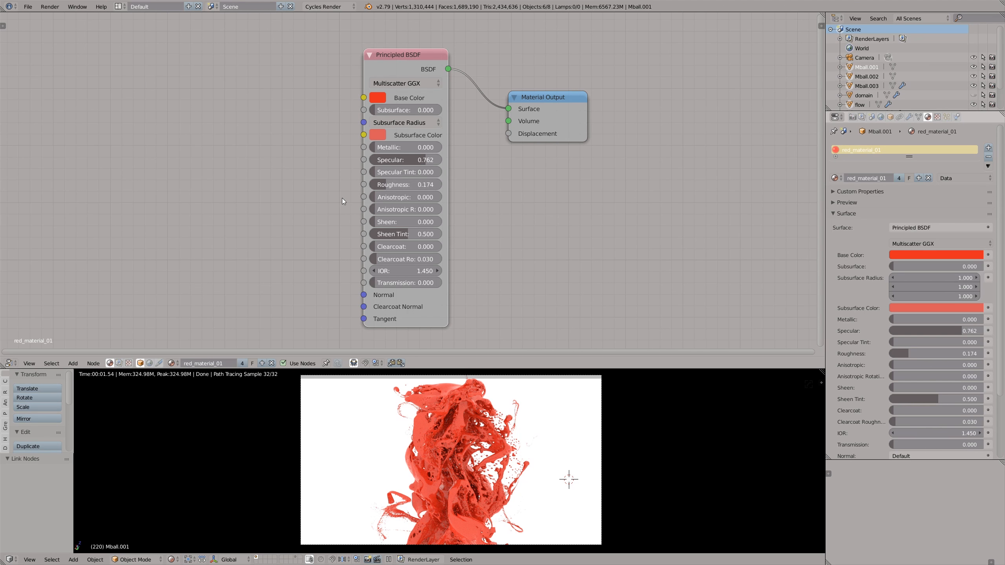
- Show the 3D scene in the upper area and add an Area lamp at a 3D cursor position beside the fluid
key(shift+F5)
middle_drag(324, 205, 445, 237)
key(a)
click(387, 252)
scroll(389, 254, up, 2)
key(shift+a)
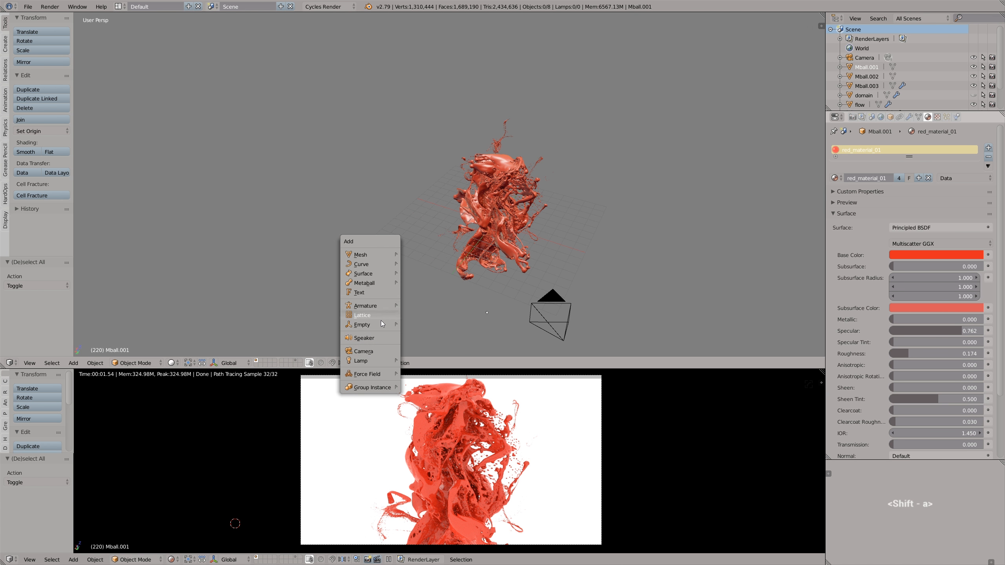
mouse_move(380, 360)
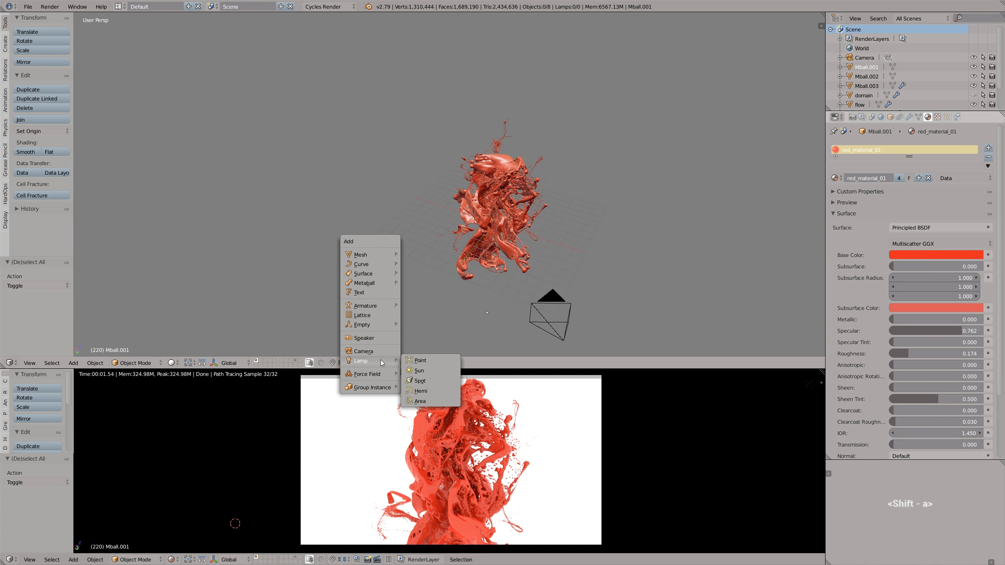
click(423, 402)
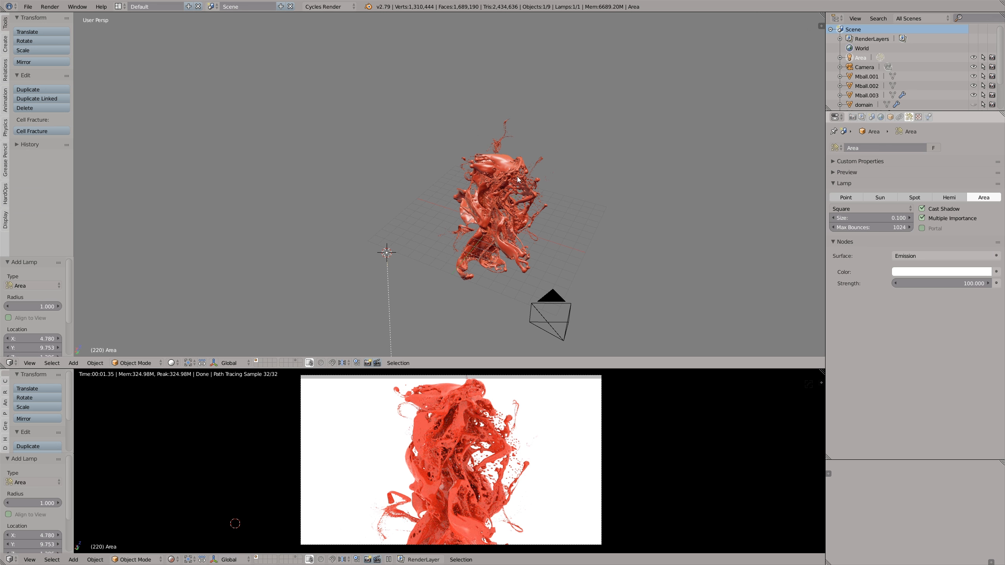
- Rotate the area lamp by about -92 degrees to face the fluid and raise it 4.478 along Z
key(r)
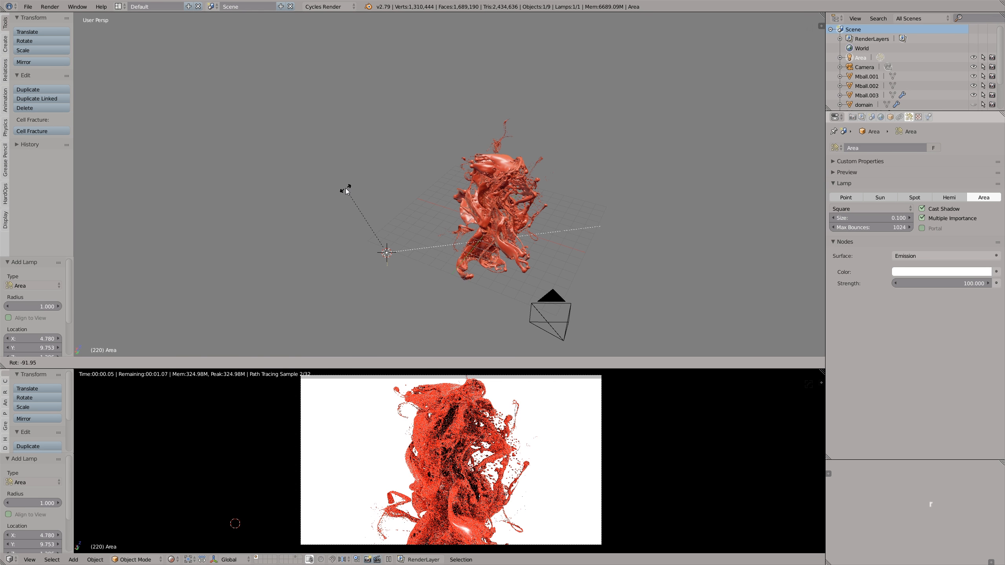
click(346, 188)
key(g)
key(z)
click(387, 209)
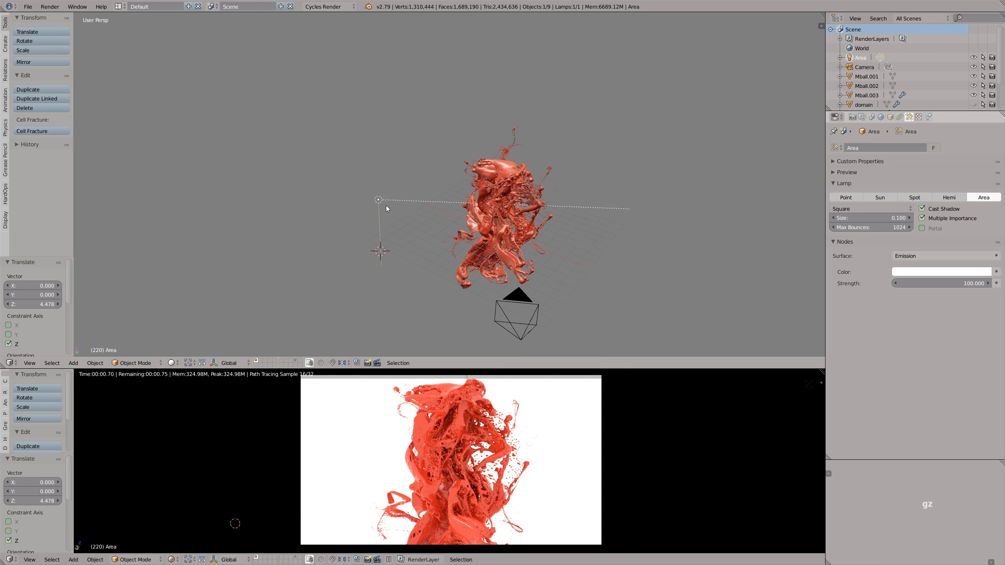
- Set the area lamp's size to 11.814 and its emission strength to 1440
drag(870, 218, 936, 220)
drag(858, 219, 878, 219)
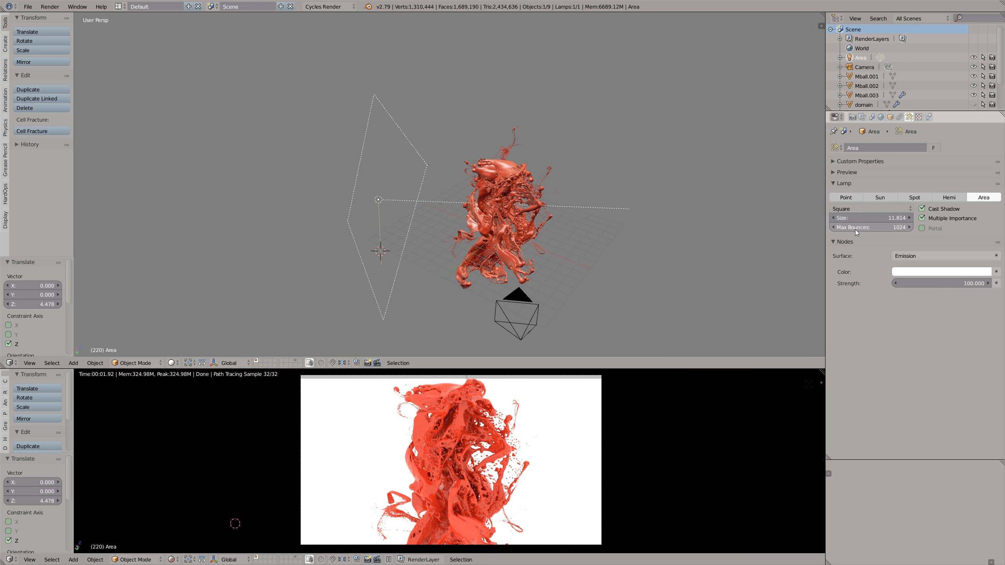
drag(909, 283, 888, 292)
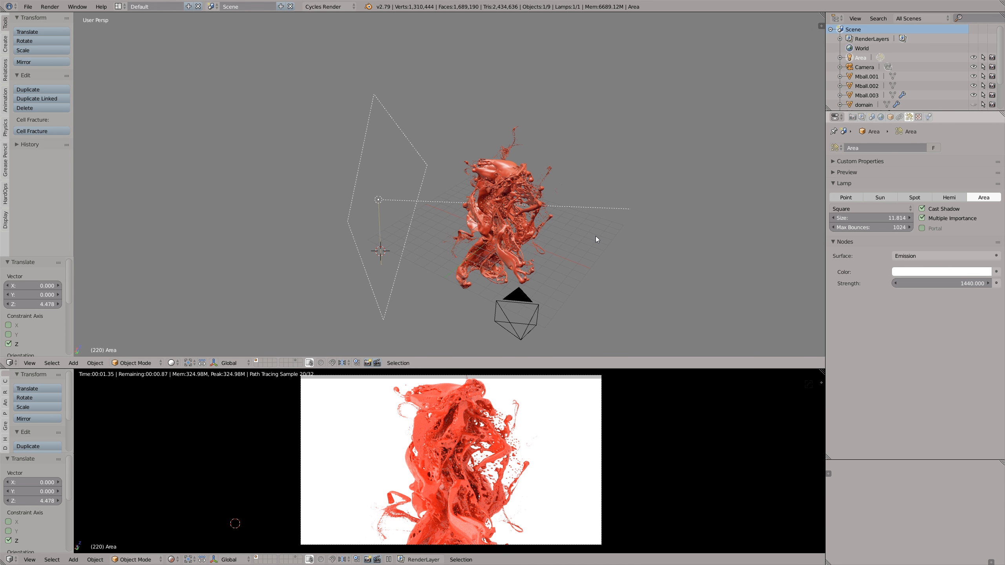
- Use the 3D Cursor as pivot point, place the cursor on the fluid's upper part, and rotate the lamp around it
click(189, 363)
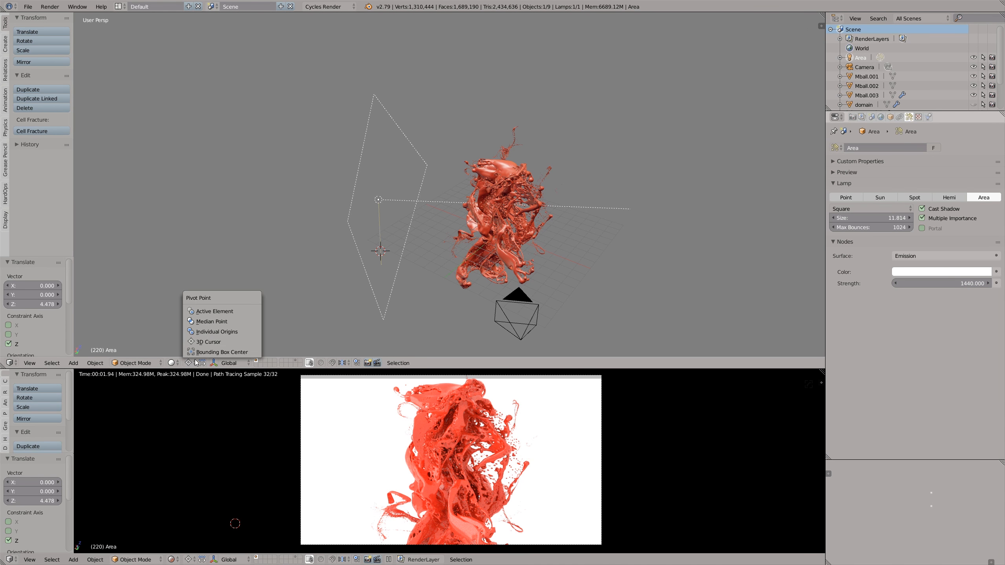
click(200, 346)
click(494, 176)
key(r)
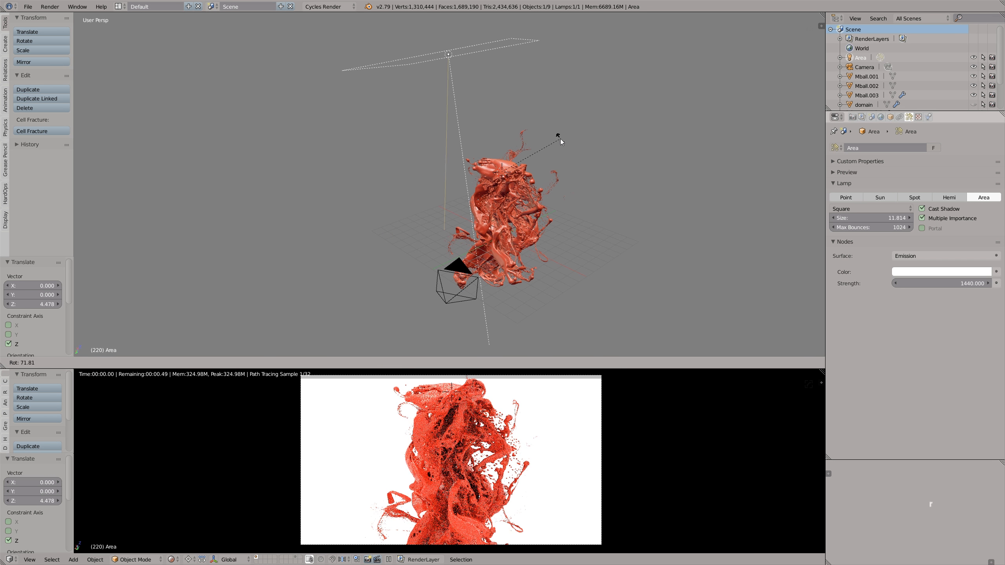
click(496, 379)
- Refine the lamp's position around the fluid with a further rotation and trackball rotation, and set its strength to 2116
key(r)
click(680, 176)
key(r)
key(r)
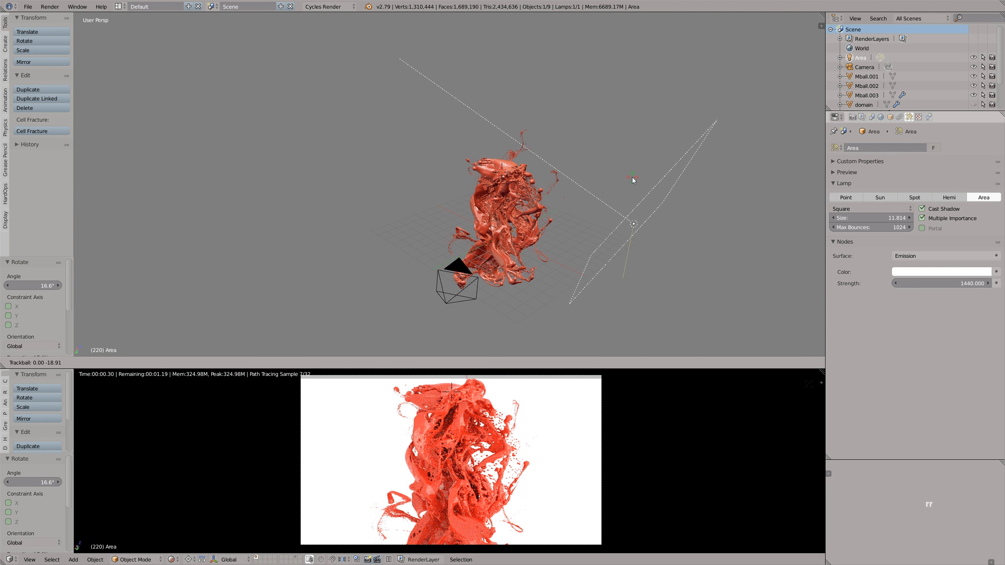
click(626, 176)
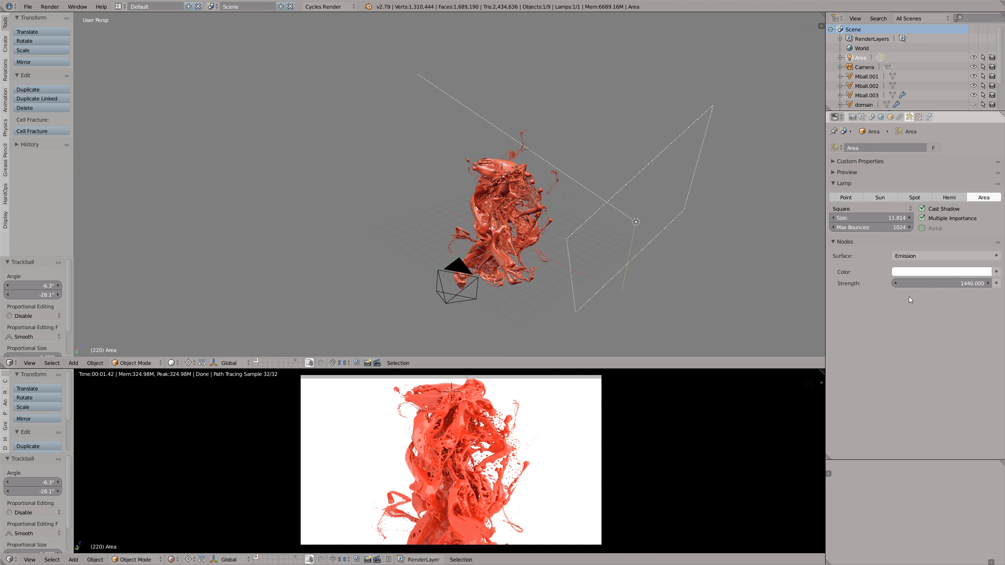
mouse_move(922, 284)
mouse_down()
mouse_move(933, 283)
mouse_move(922, 284)
mouse_up()
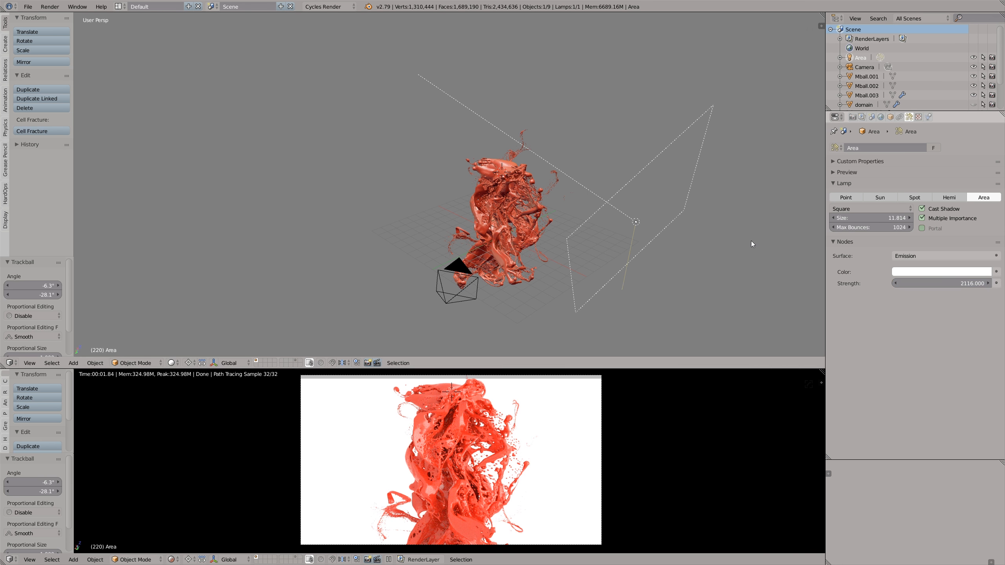
- Bring up the nodes of Mball.001's material, set Clearcoat to 0.709, and try a blue base color
key(shift+F3)
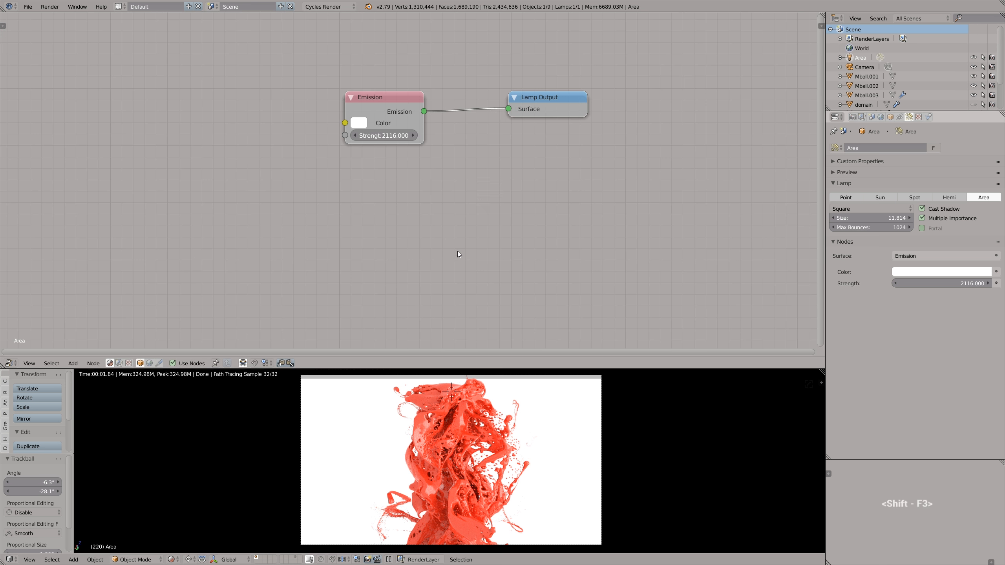
right_click(460, 397)
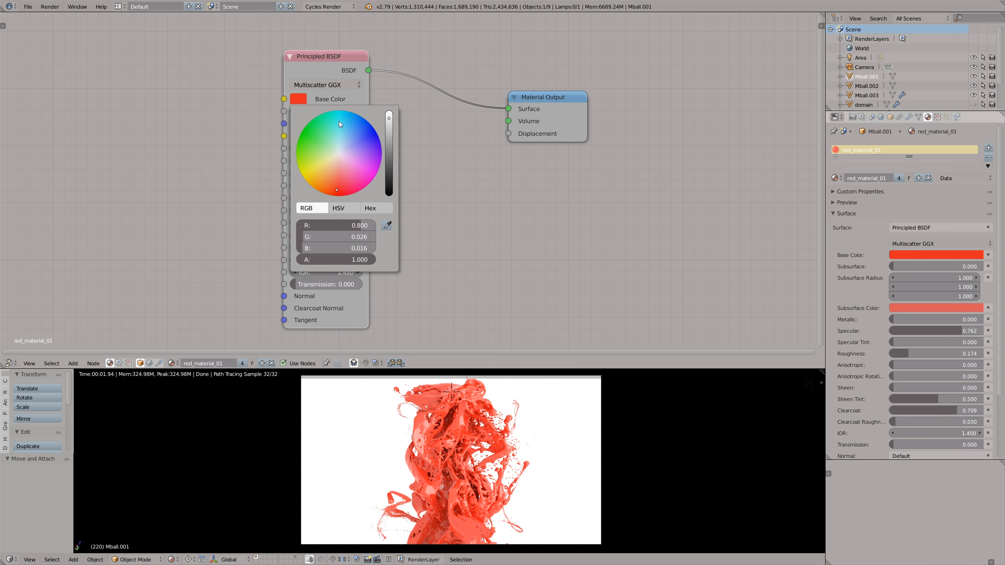
drag(340, 121, 354, 124)
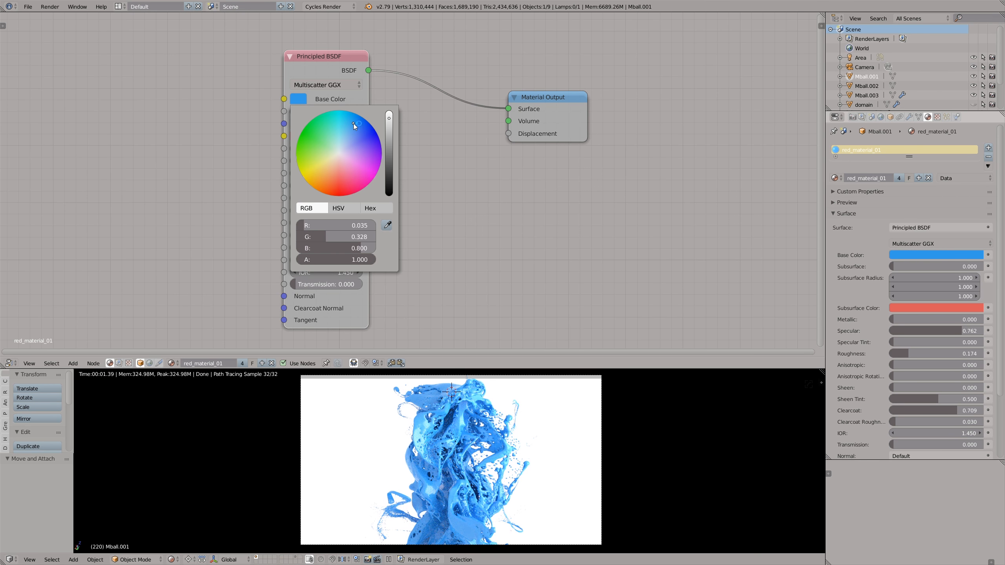
- Try other hues and brightness levels for the Principled BSDF's base color, ending on a bright saturated red
drag(311, 152, 305, 152)
drag(390, 132, 390, 139)
mouse_move(347, 169)
mouse_down()
mouse_move(330, 185)
mouse_move(355, 194)
mouse_move(336, 202)
mouse_up()
drag(389, 137, 390, 120)
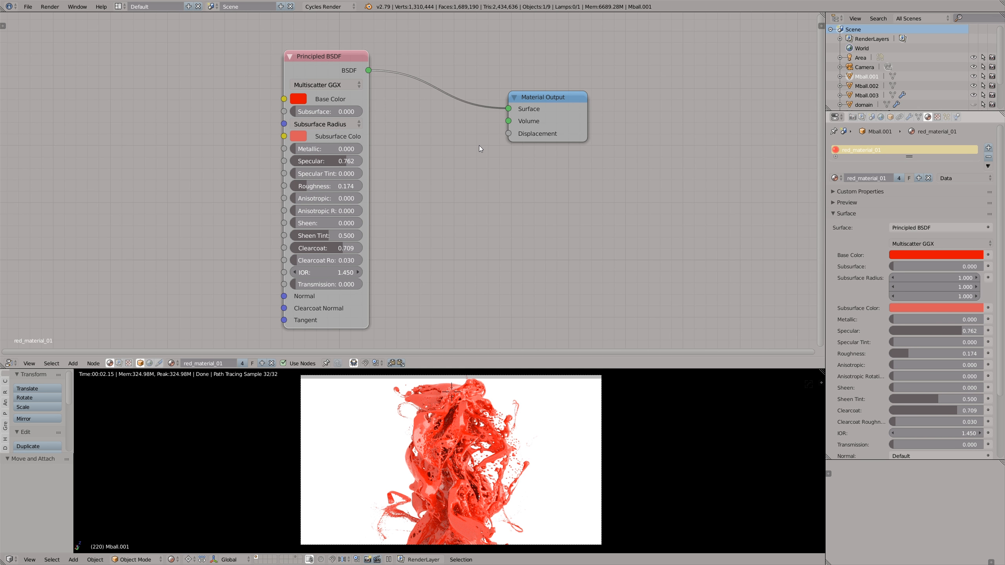
- Add an RGB node beside the Principled BSDF and copy the shader's red base color into it
middle_drag(430, 169, 482, 169)
key(shift+a)
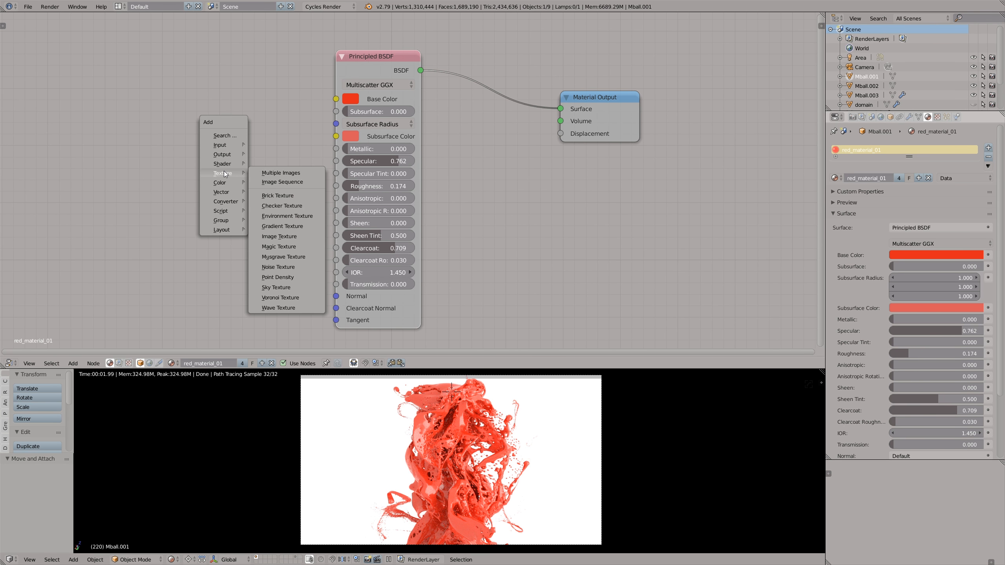
mouse_move(219, 145)
click(269, 250)
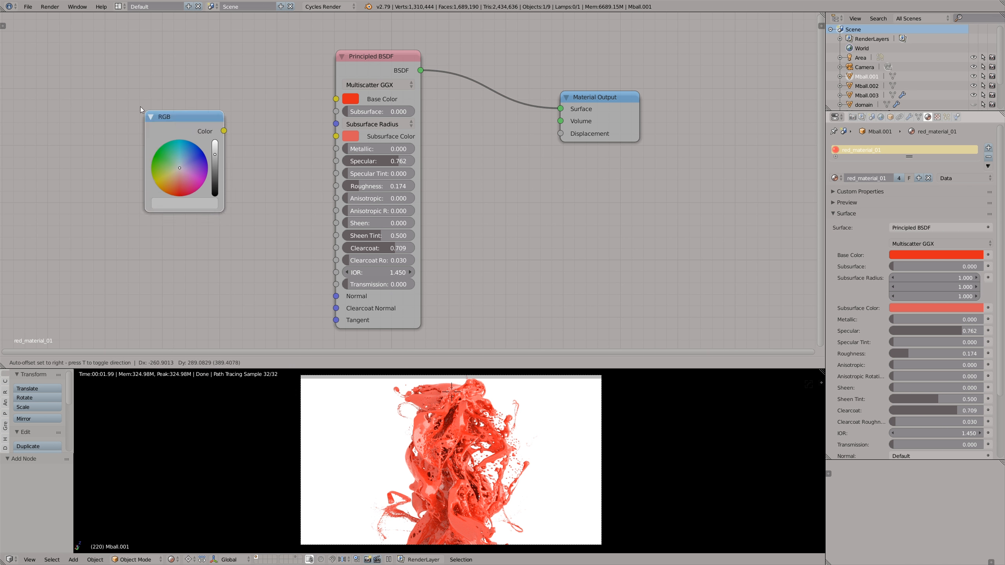
click(82, 58)
key(ctrl+c)
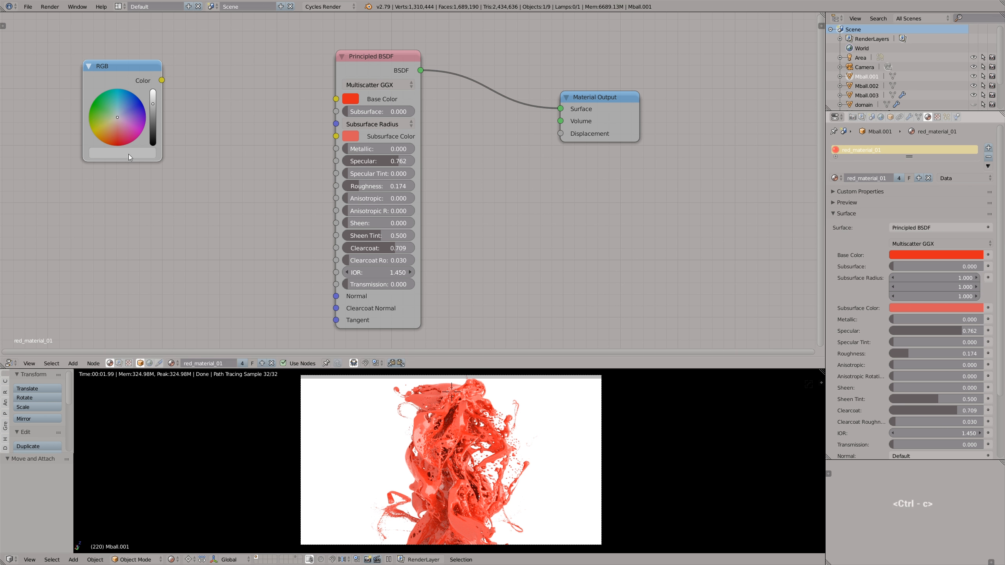
key(ctrl+v)
- Reposition the red RGB node and place a duplicate of it directly below
middle_drag(149, 110, 246, 111)
drag(220, 69, 178, 85)
key(shift+d)
click(189, 218)
- Add a MixRGB node and link the two RGB nodes to its Color1 and Color2 inputs
key(shift+a)
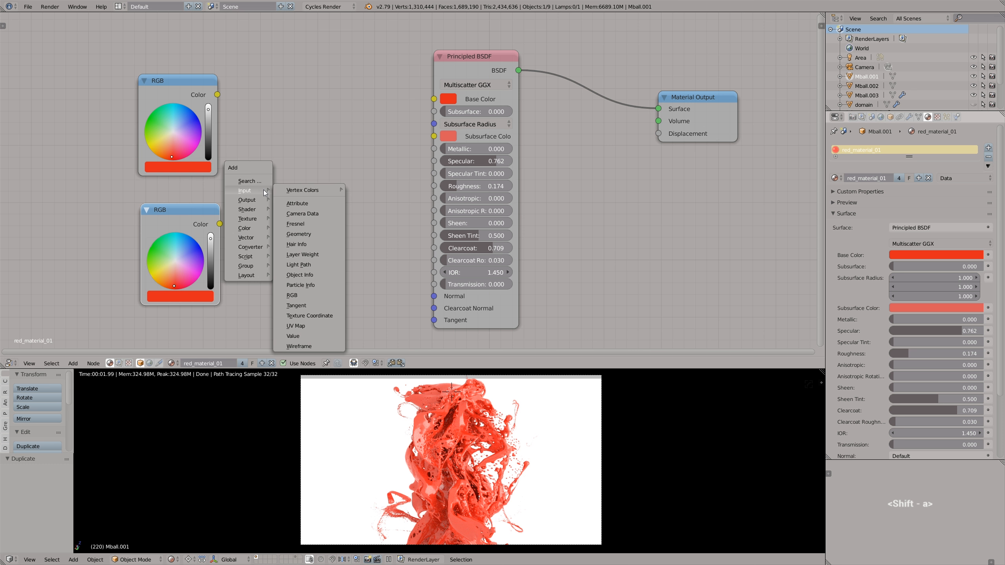
mouse_move(256, 227)
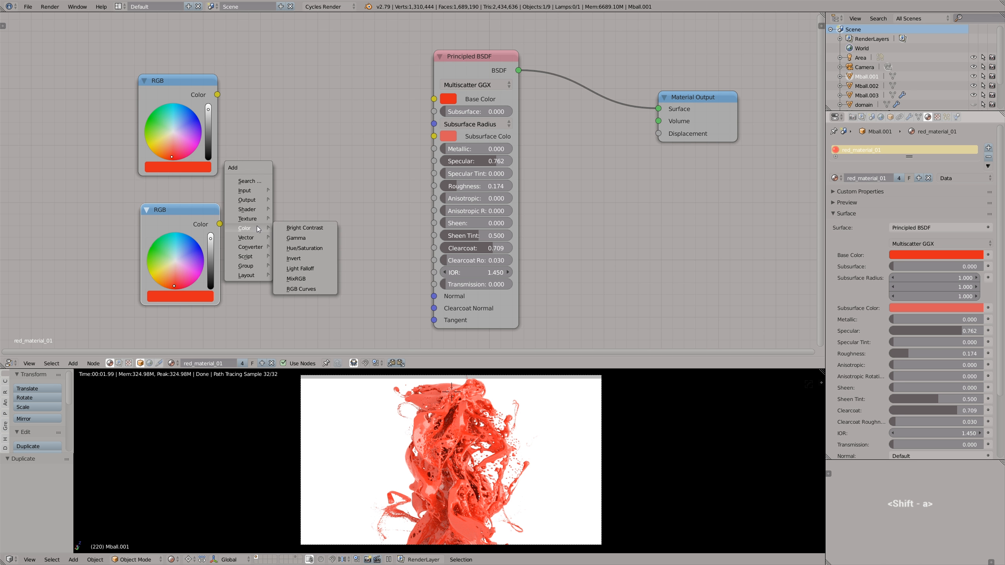
click(289, 278)
click(264, 139)
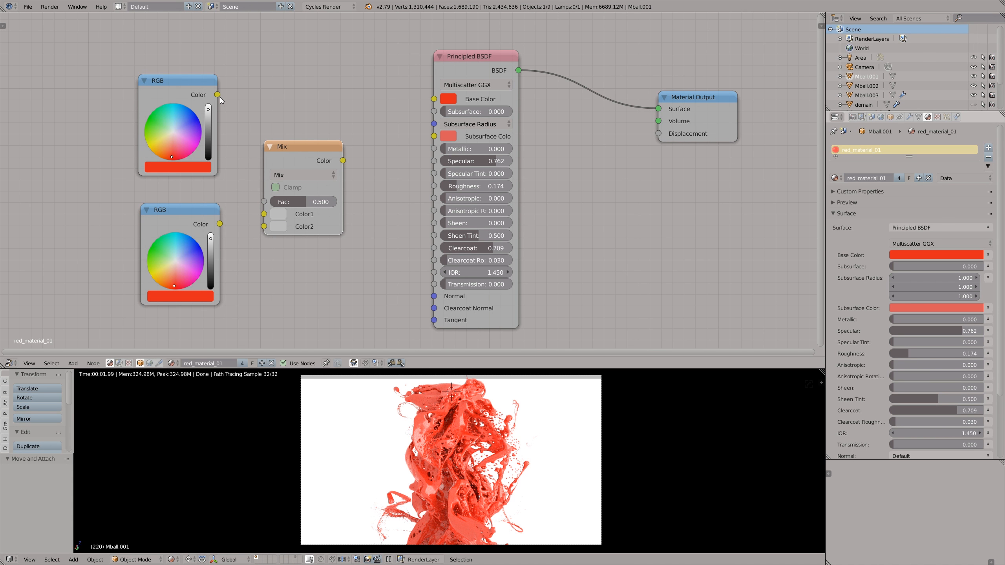
drag(217, 95, 262, 229)
- Make the lower RGB node pink and feed the Mix node into the Base Color with a Fac of 0.159
click(185, 277)
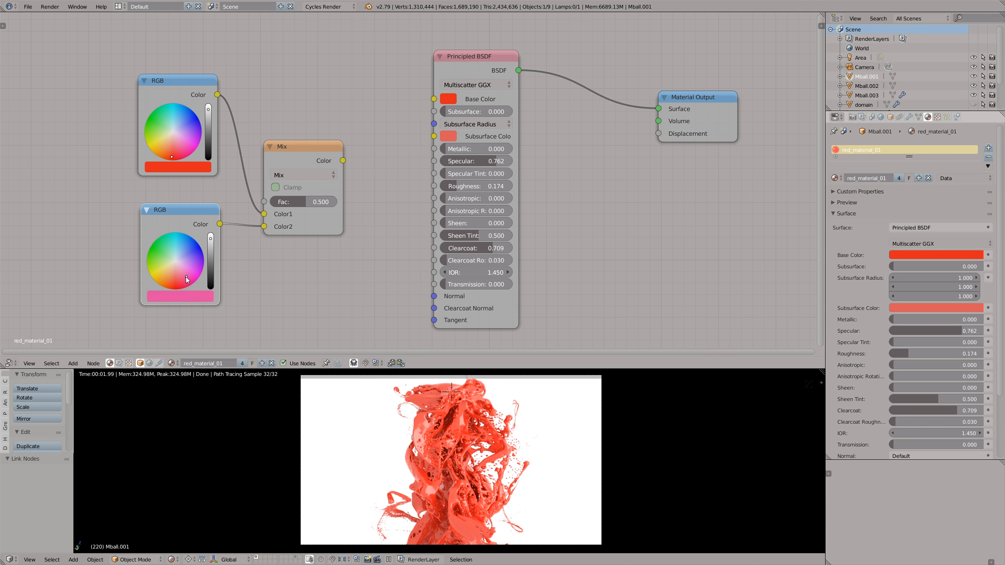
drag(343, 160, 434, 99)
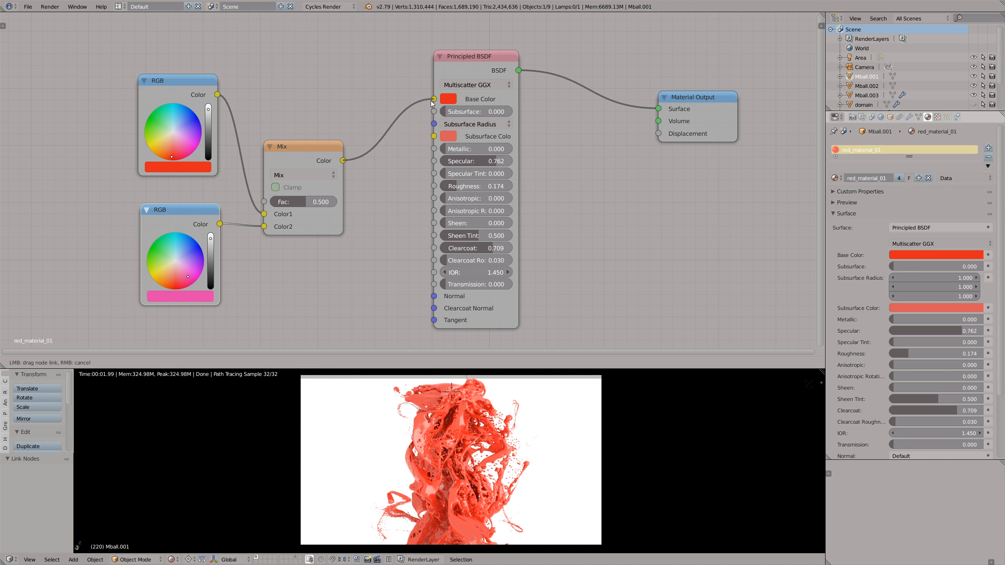
key(Home)
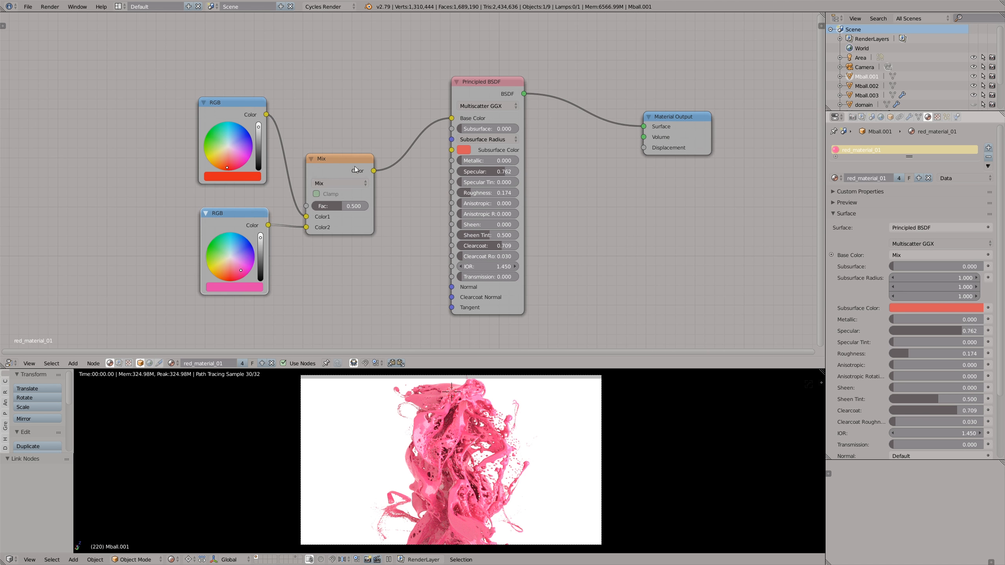
mouse_move(346, 208)
mouse_down()
mouse_move(375, 209)
mouse_move(327, 210)
mouse_up()
scroll(329, 186, down, 2)
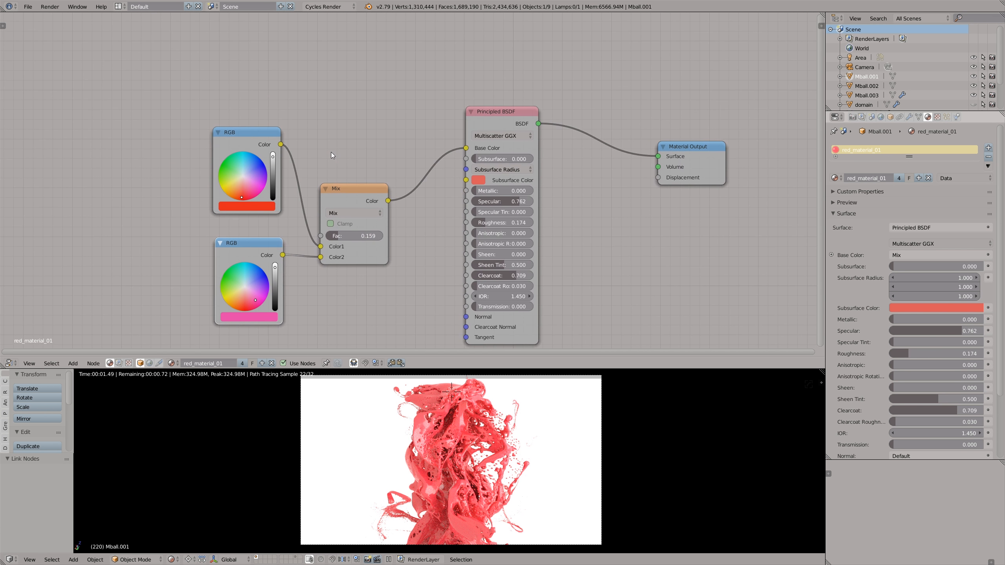
- Add a Geometry node and a Normal vector node, and link the Geometry's Normal output to the Normal node
key(shift+a)
mouse_move(287, 97)
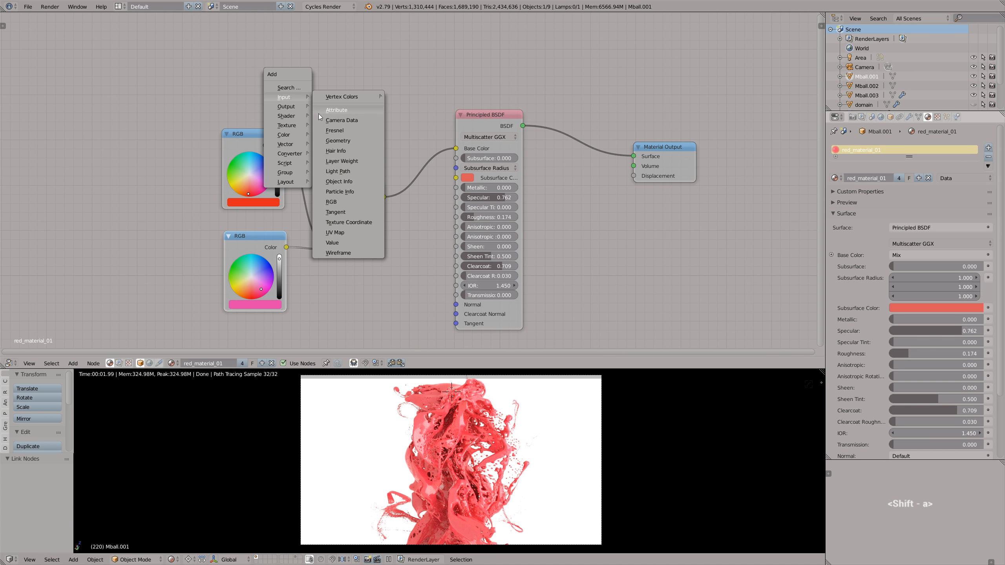
click(338, 140)
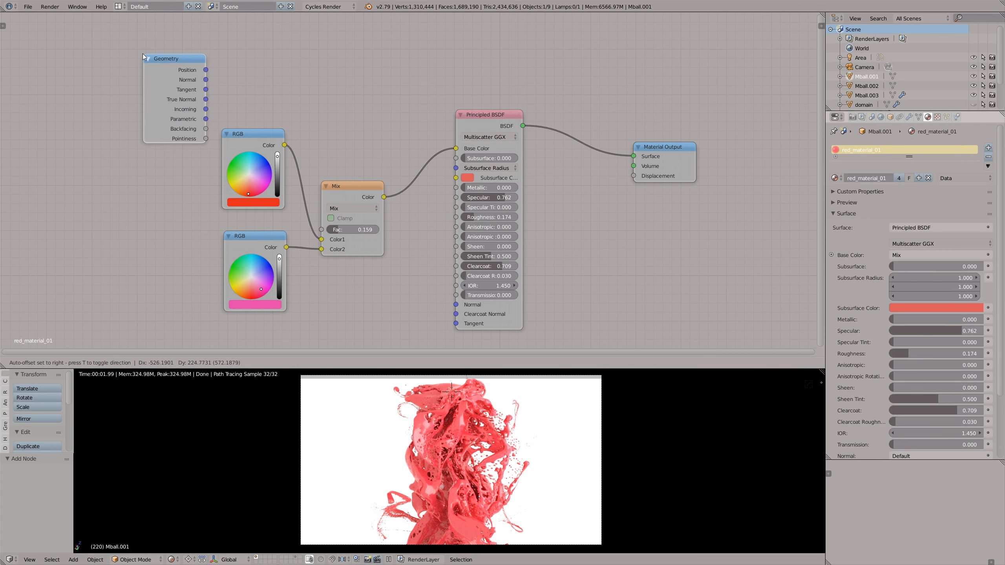
click(248, 79)
key(shift+a)
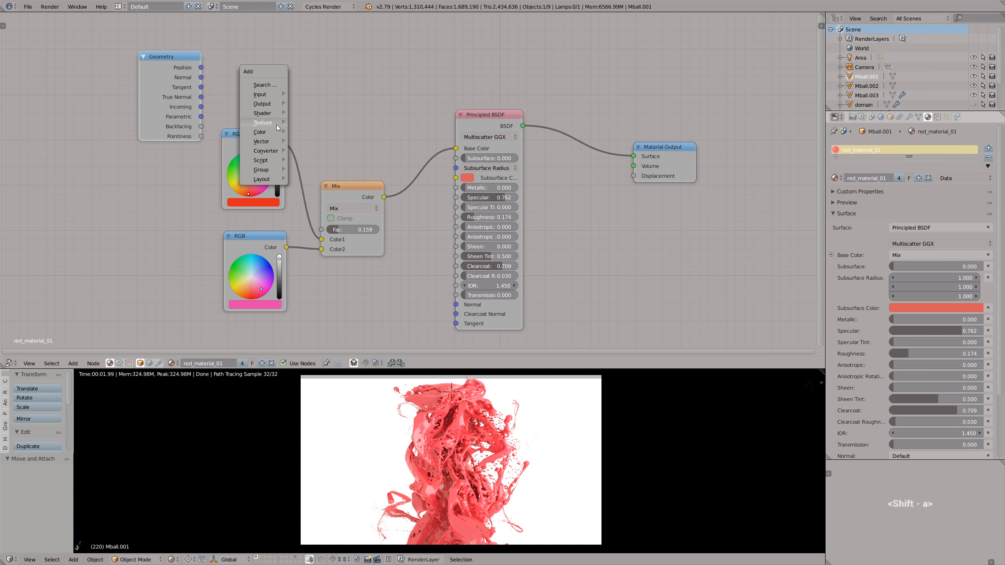
mouse_move(275, 142)
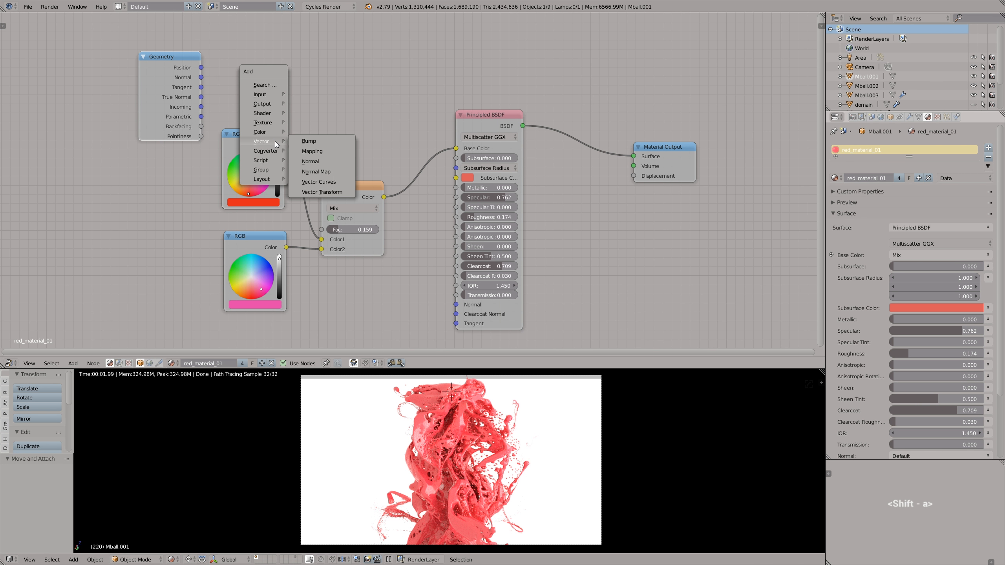
click(301, 160)
click(240, 44)
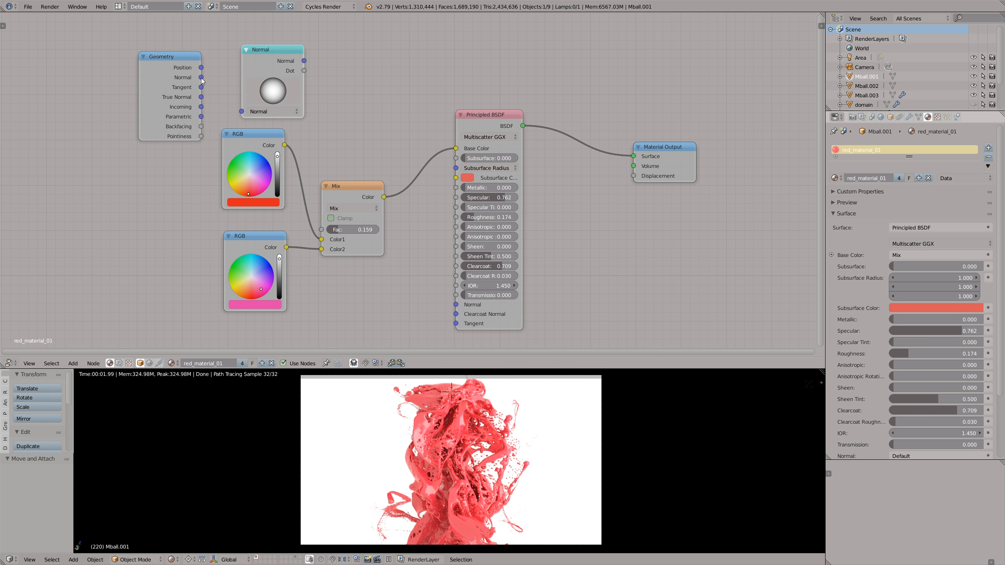
drag(201, 77, 242, 110)
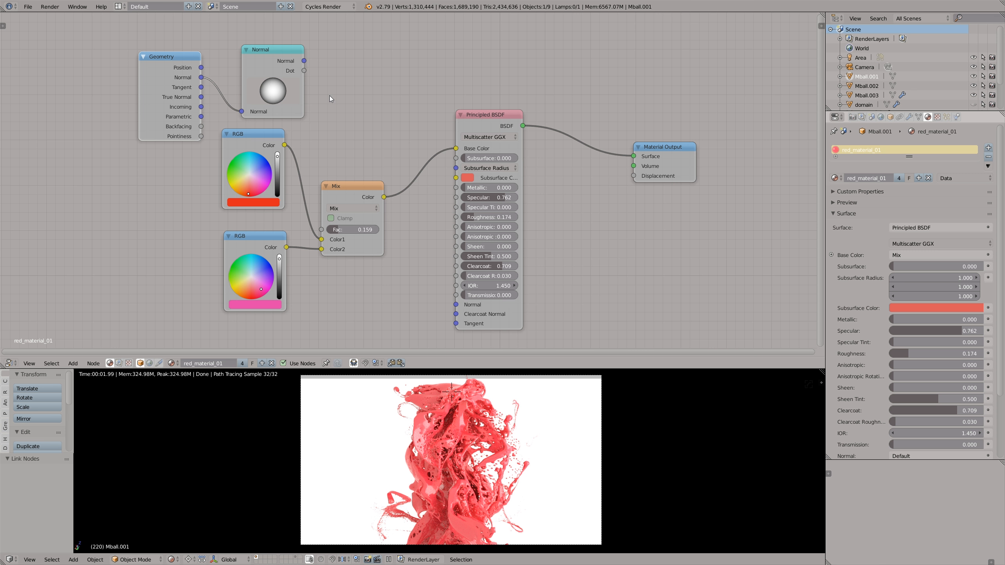
- Add a ColorRamp driven by the Normal node's Dot output and connect its Color to the Mix node's Fac
key(shift+a)
mouse_move(330, 99)
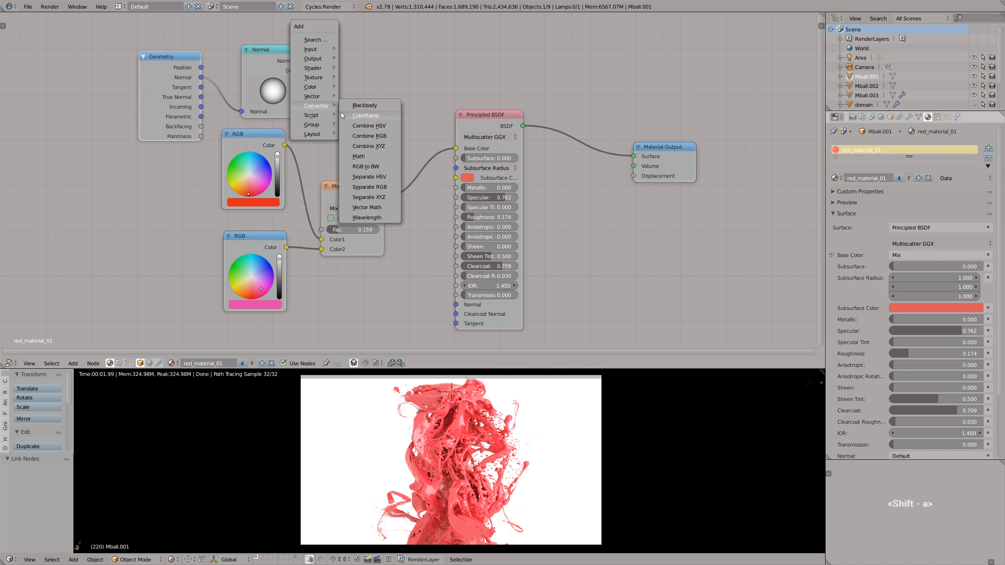
click(341, 112)
click(320, 48)
drag(304, 70, 319, 130)
drag(425, 61, 321, 230)
- Rearrange the Geometry, Normal and ColorRamp nodes into a compact row above the RGB nodes
key(a)
key(b)
drag(157, 57, 354, 92)
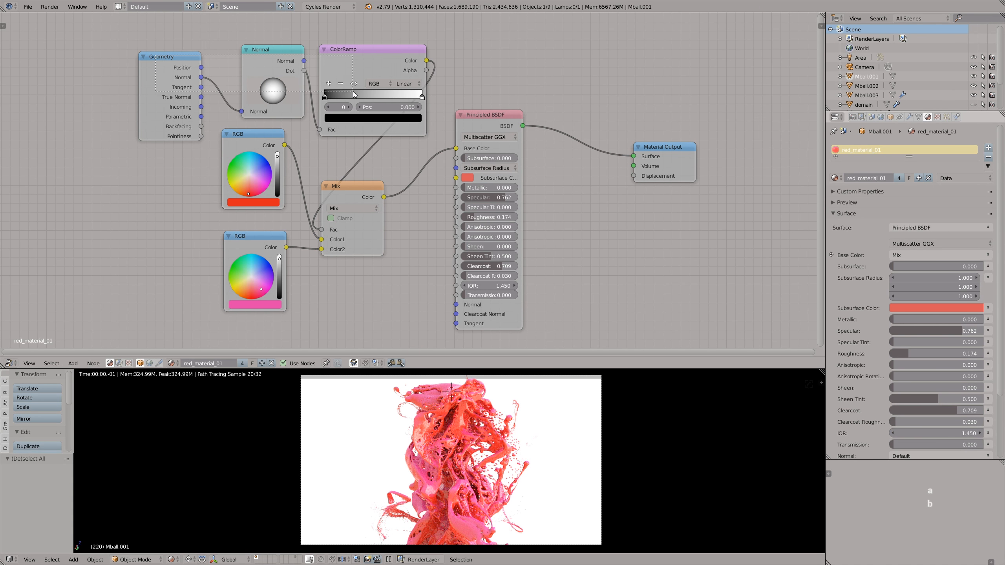
key(g)
click(239, 85)
middle_drag(259, 93, 315, 96)
key(g)
click(295, 88)
drag(105, 61, 134, 56)
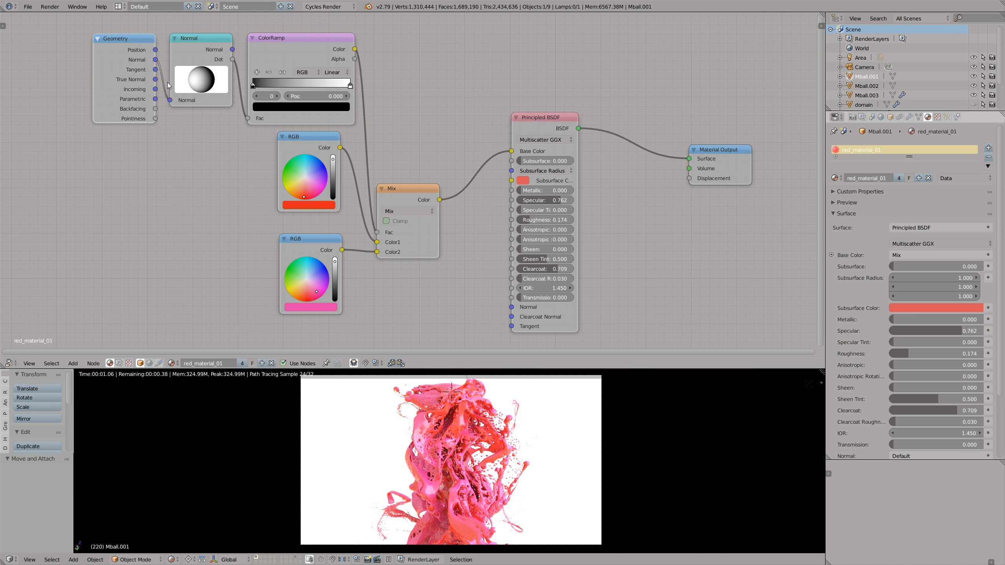
- Adjust the Normal node's direction and the ColorRamp stops, placing white at 0.907, and change the lower RGB color to light red
mouse_move(167, 81)
mouse_down()
mouse_move(154, 145)
mouse_move(142, 126)
mouse_move(172, 74)
mouse_move(268, 85)
mouse_up()
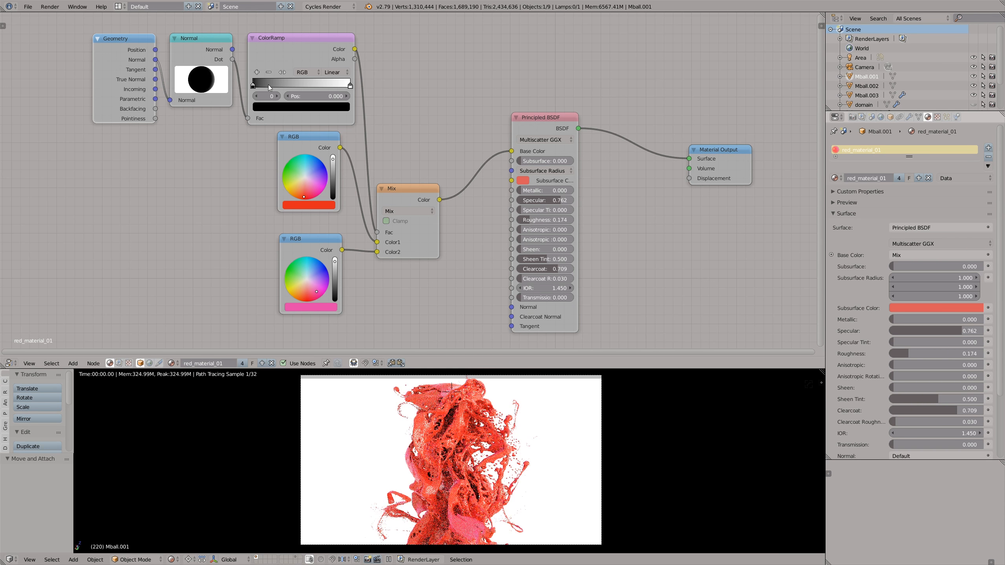
drag(210, 62, 258, 87)
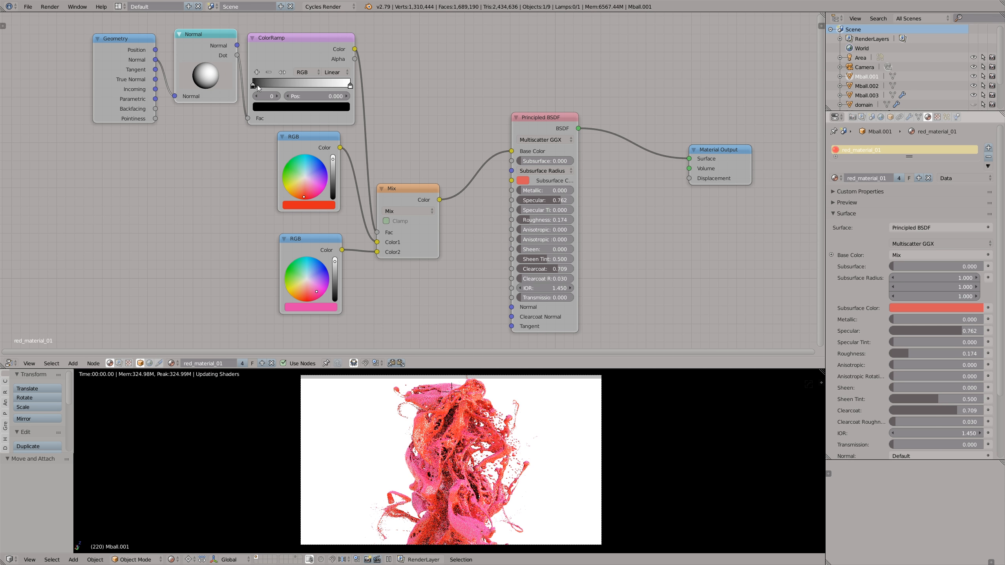
drag(349, 85, 258, 82)
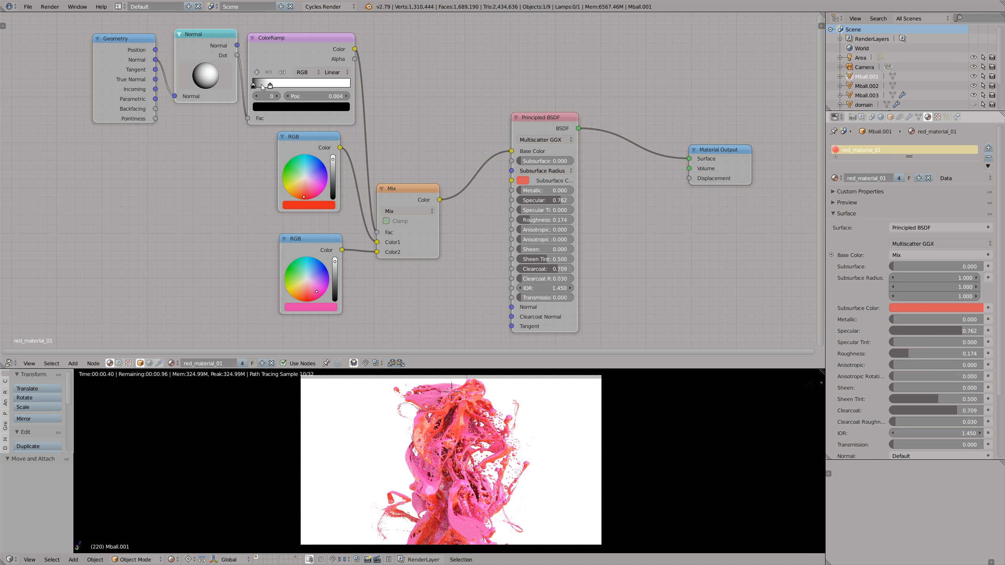
click(270, 85)
drag(313, 85, 345, 88)
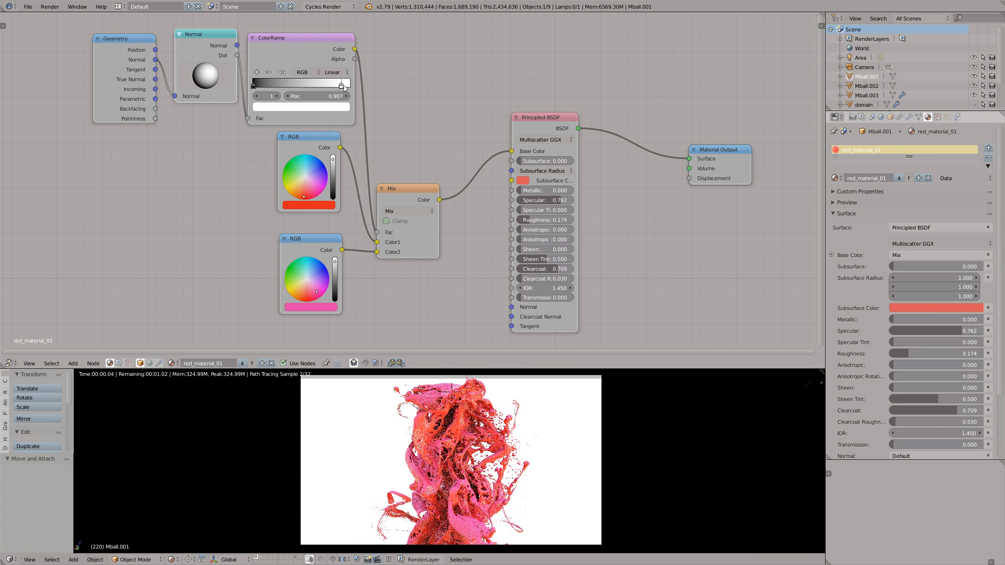
mouse_move(316, 284)
mouse_down()
mouse_move(306, 289)
mouse_move(305, 270)
mouse_move(293, 277)
mouse_move(310, 294)
mouse_up()
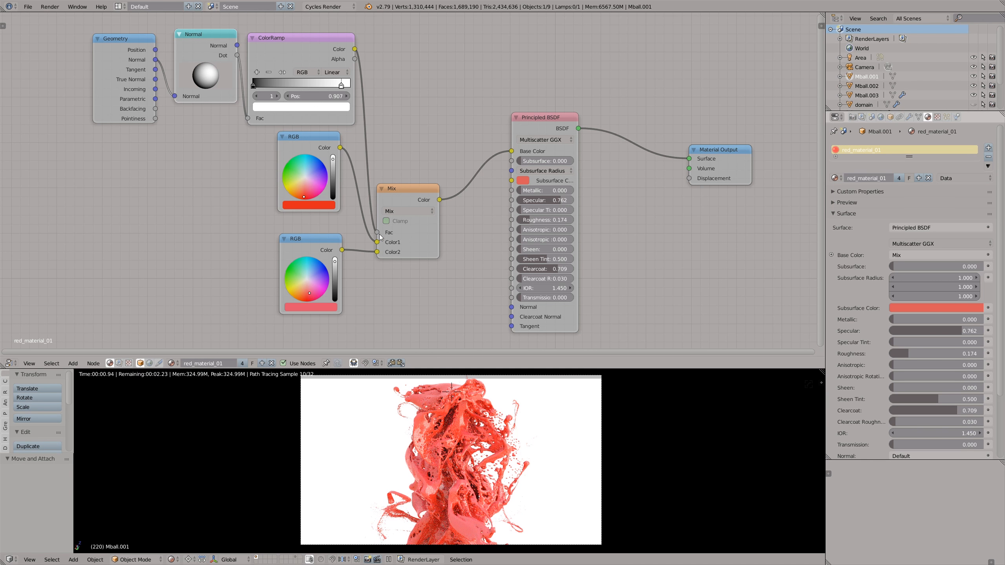
- Compare the material with and without the Mix node by muting and unmuting it
click(406, 194)
key(m)
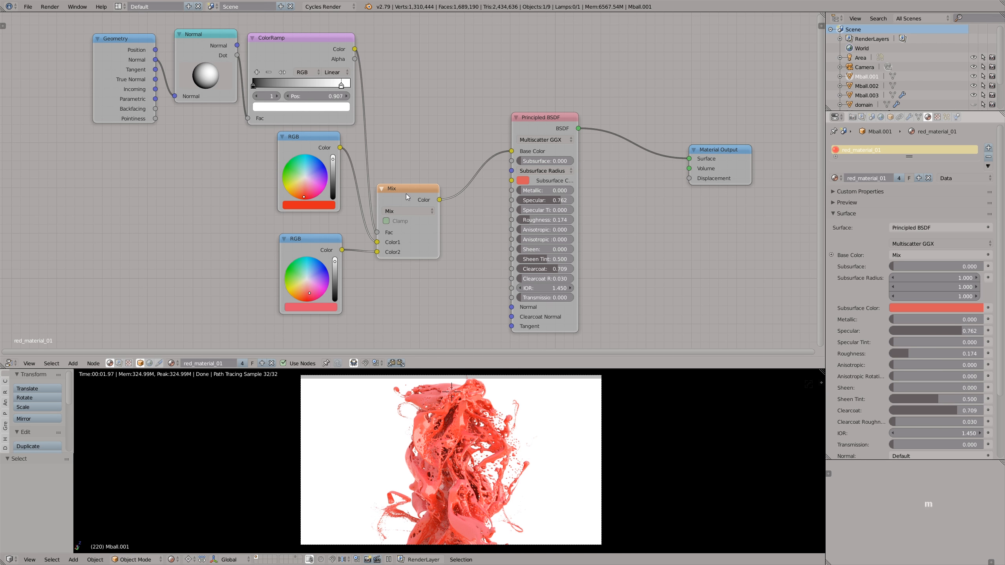
key(m)
- Move the color node group away from the Principled BSDF and insert a duplicate of the Mix node on the link between them
key(b)
drag(81, 24, 436, 307)
key(g)
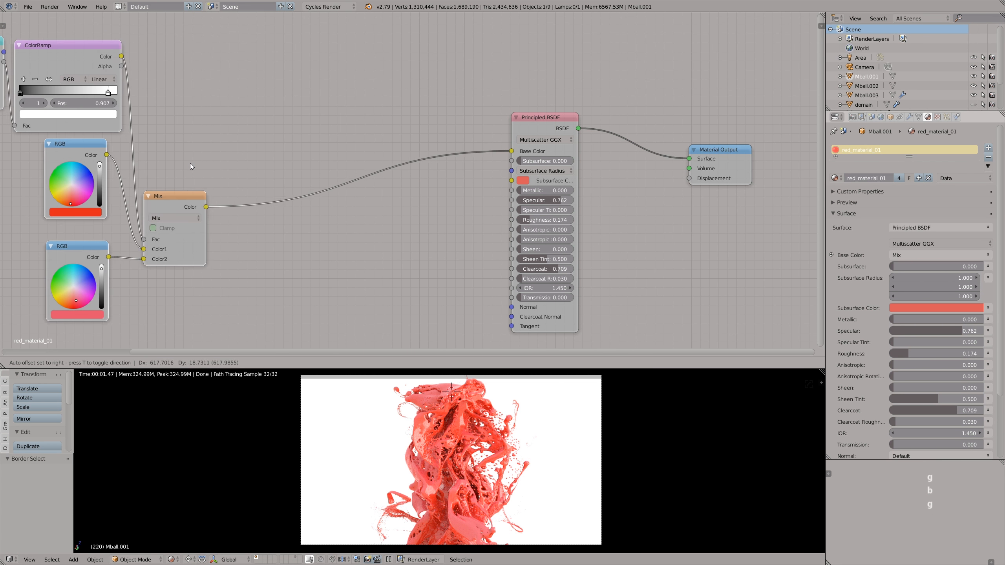
click(183, 164)
click(173, 203)
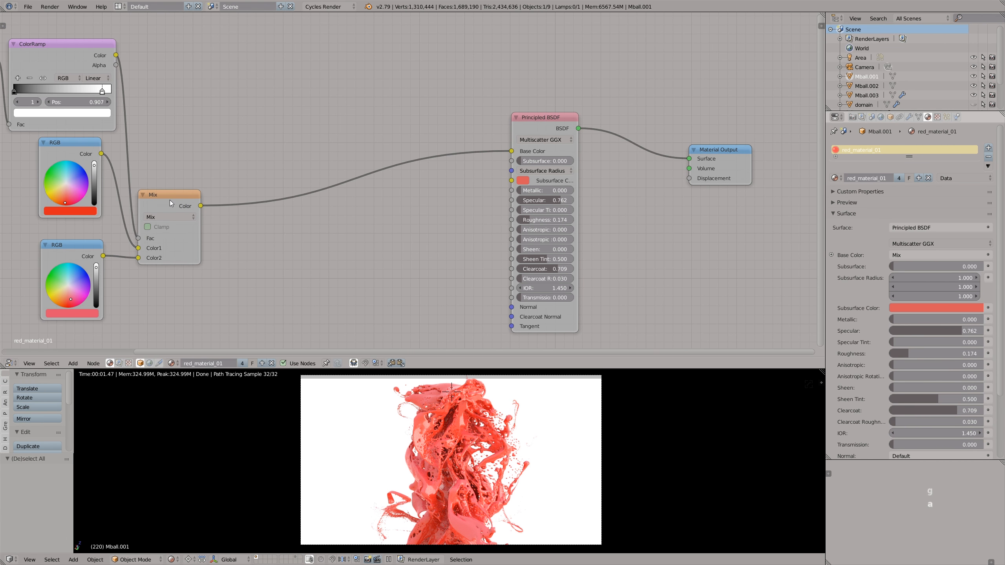
key(shift+d)
click(382, 177)
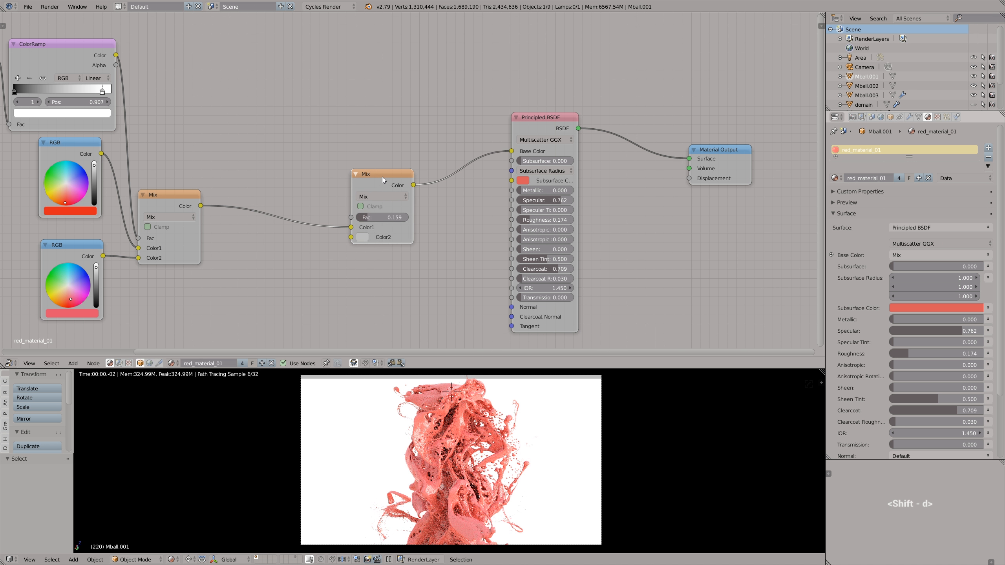
- Add a Fresnel node, link it to the second Mix node's Fac, and set that Mix node's Color2 to blue
key(shift+a)
mouse_move(402, 88)
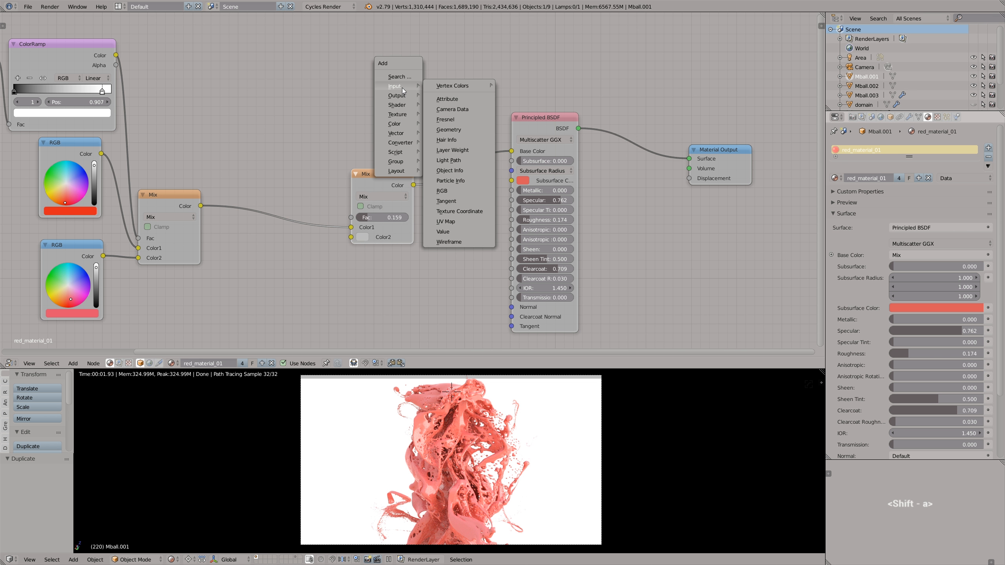
click(446, 119)
click(242, 114)
drag(269, 120, 351, 218)
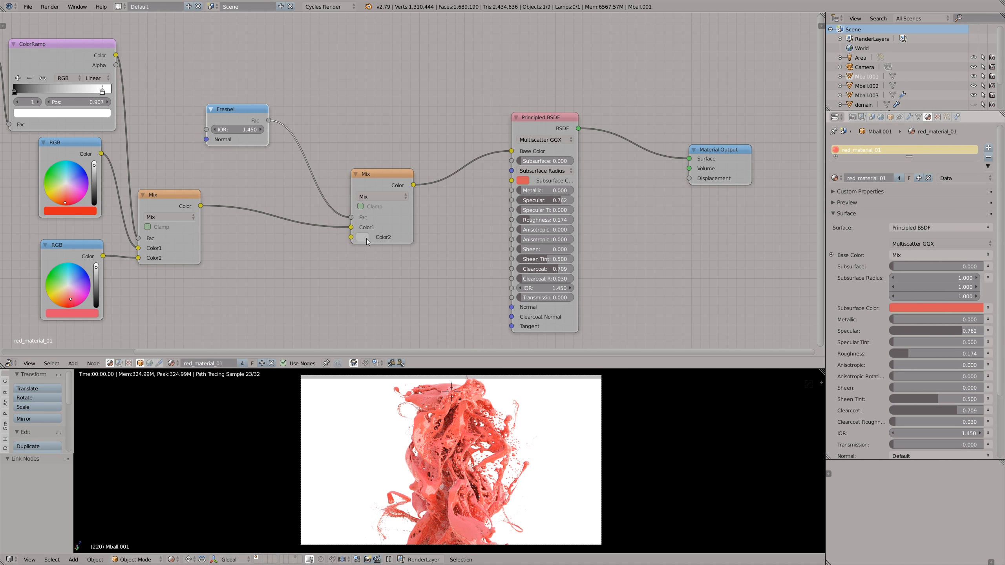
click(366, 239)
click(399, 124)
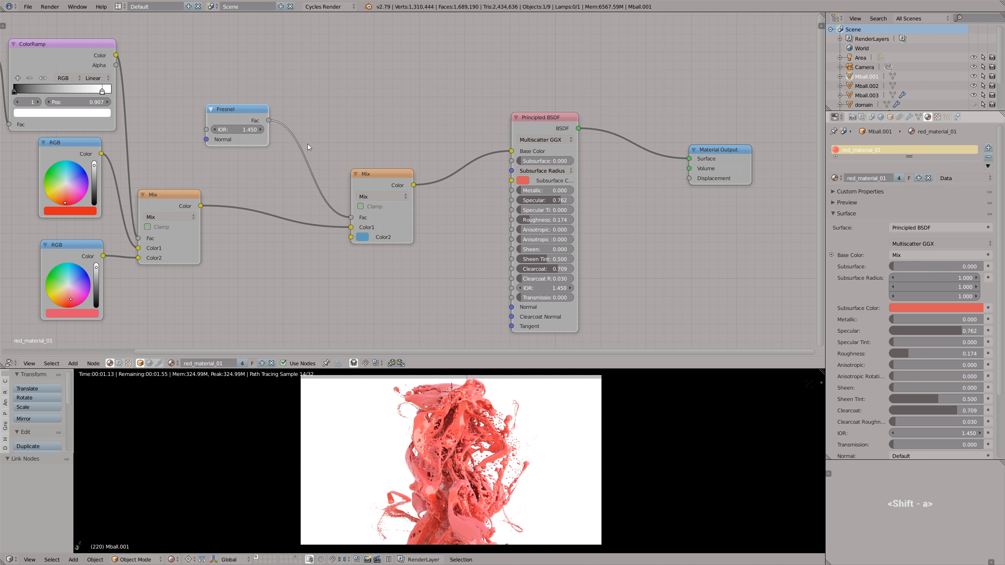
- Insert a ColorRamp on the link between the Fresnel node and the second Mix node
key(shift+a)
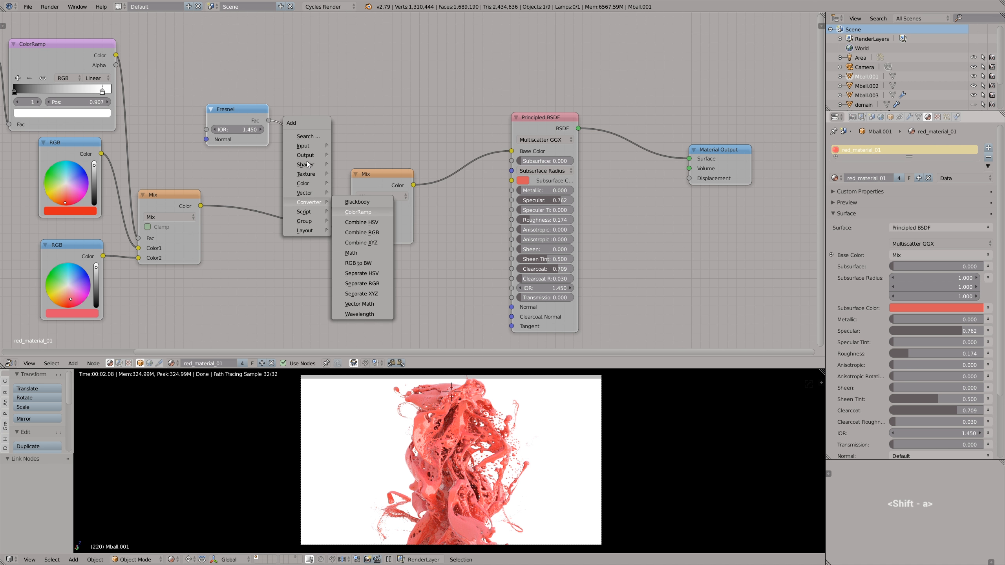
click(358, 211)
click(322, 160)
- Set the Fresnel IOR to 1.848 and move its ColorRamp's black stop to 0.066 and white stop to 0.351
drag(380, 158, 327, 157)
drag(326, 154, 326, 158)
drag(239, 130, 242, 134)
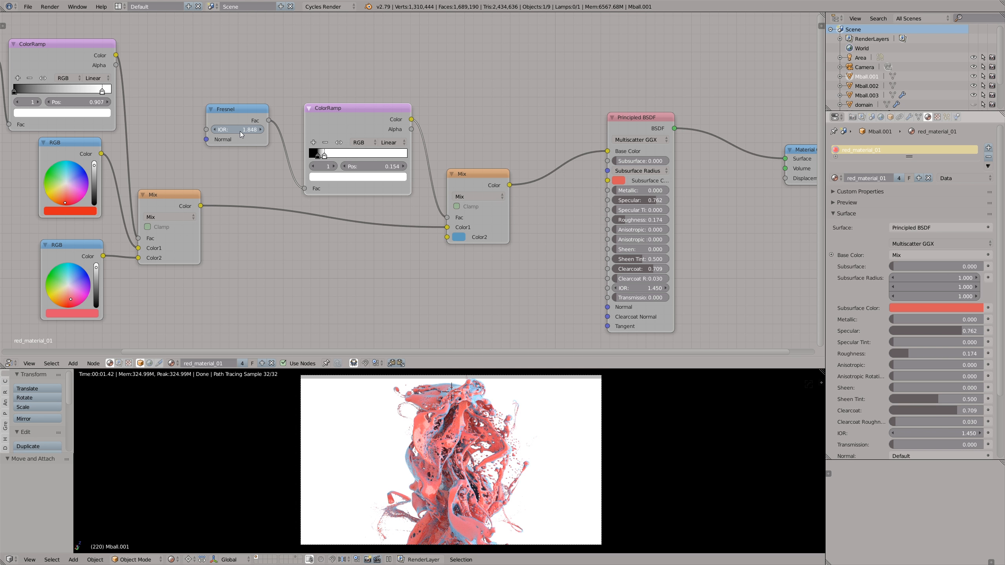
drag(324, 155, 345, 158)
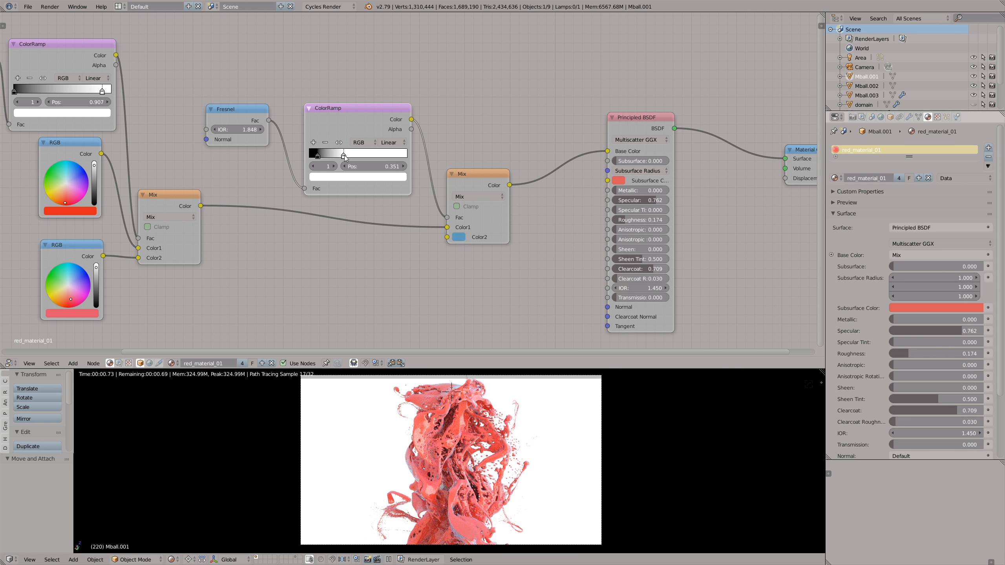
click(316, 156)
drag(315, 156, 317, 157)
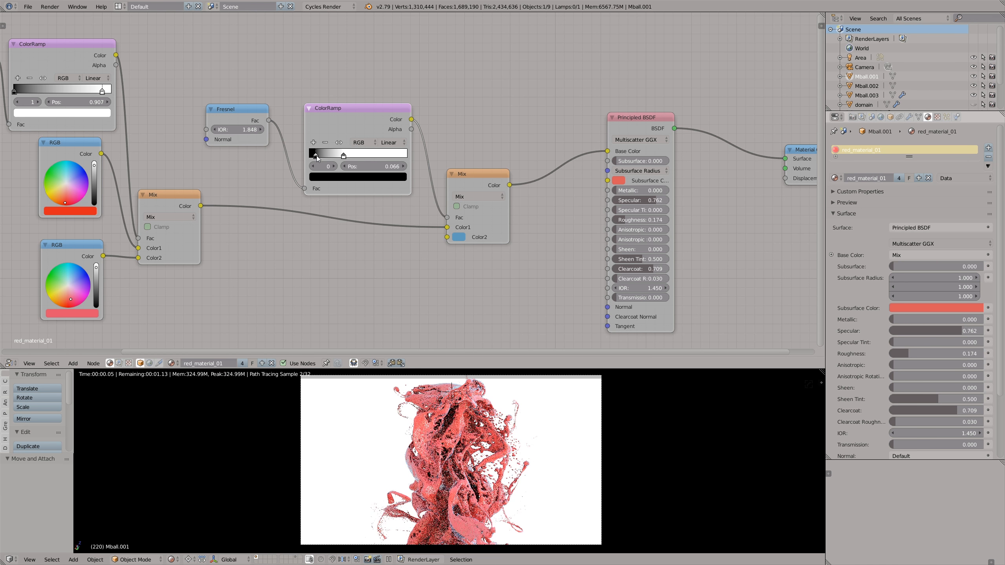
- Set the second Mix node's Color2 to orange-red with R 0.500, G 0.050 and B 0.007
click(459, 237)
click(476, 165)
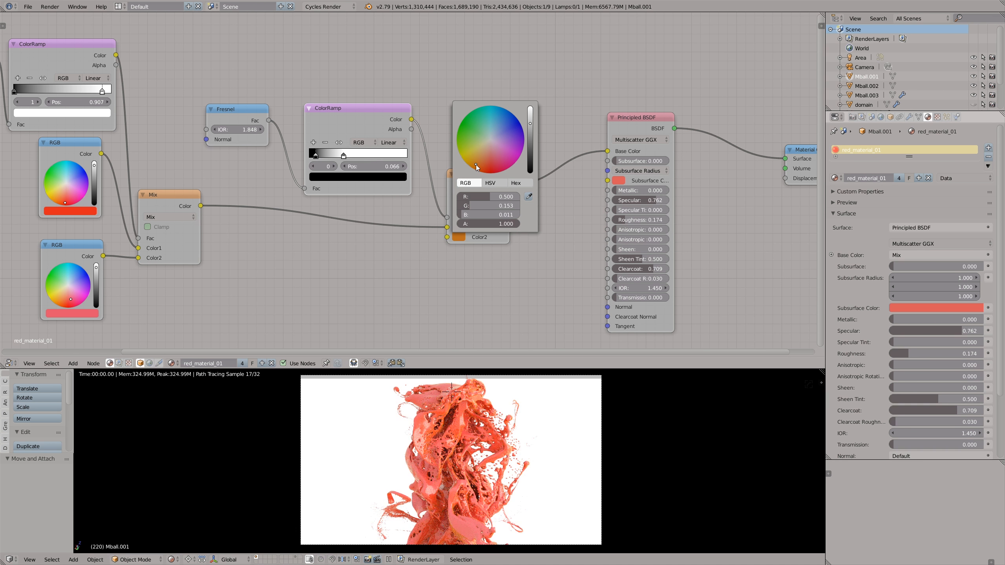
click(480, 166)
click(499, 162)
click(504, 158)
click(482, 169)
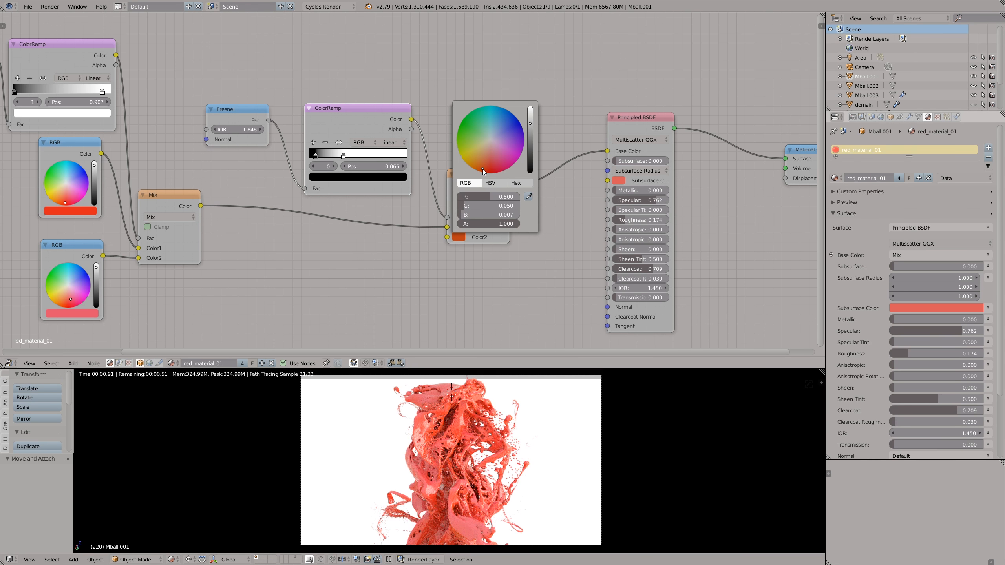
- Set the Principled BSDF's Subsurface to 0.674 and try teal and yellow as its subsurface color
middle_drag(573, 227, 413, 216)
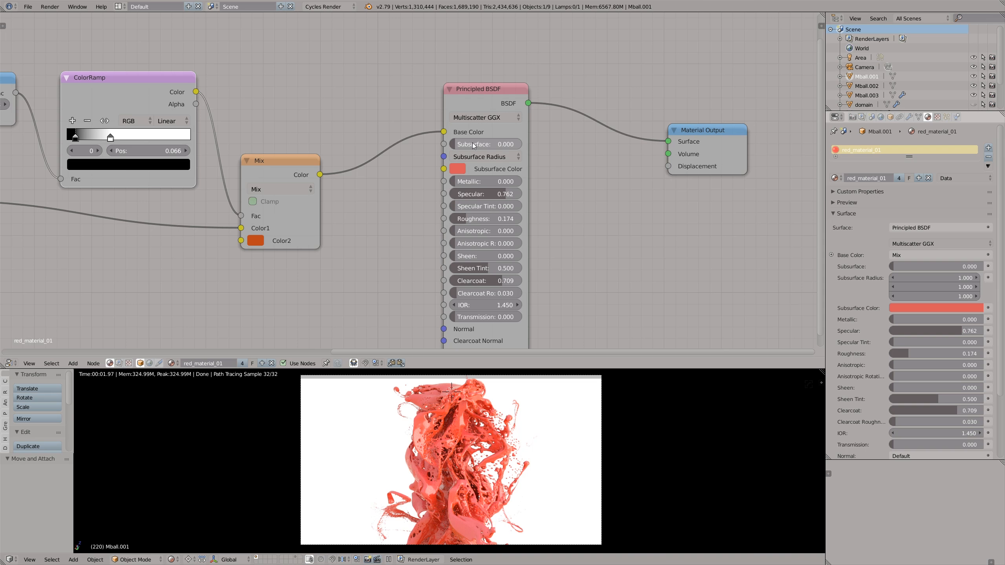
scroll(472, 145, up, 3)
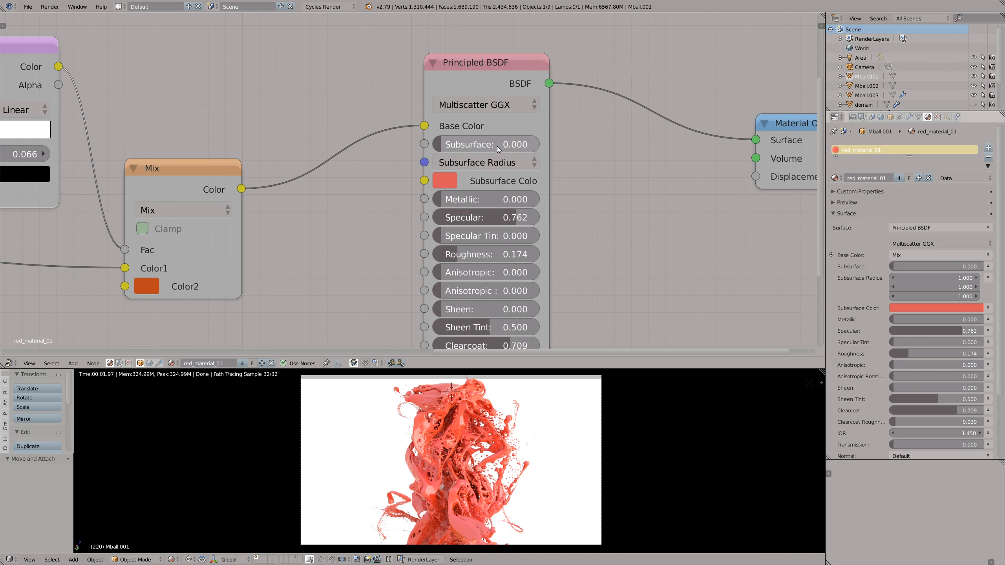
click(441, 188)
click(499, 253)
drag(500, 253, 487, 228)
drag(445, 145, 537, 151)
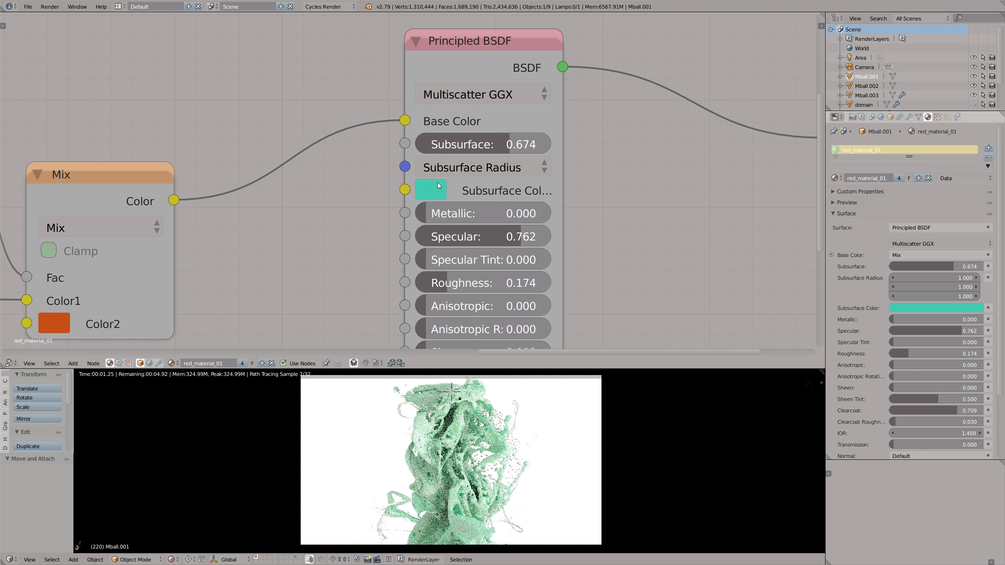
click(437, 183)
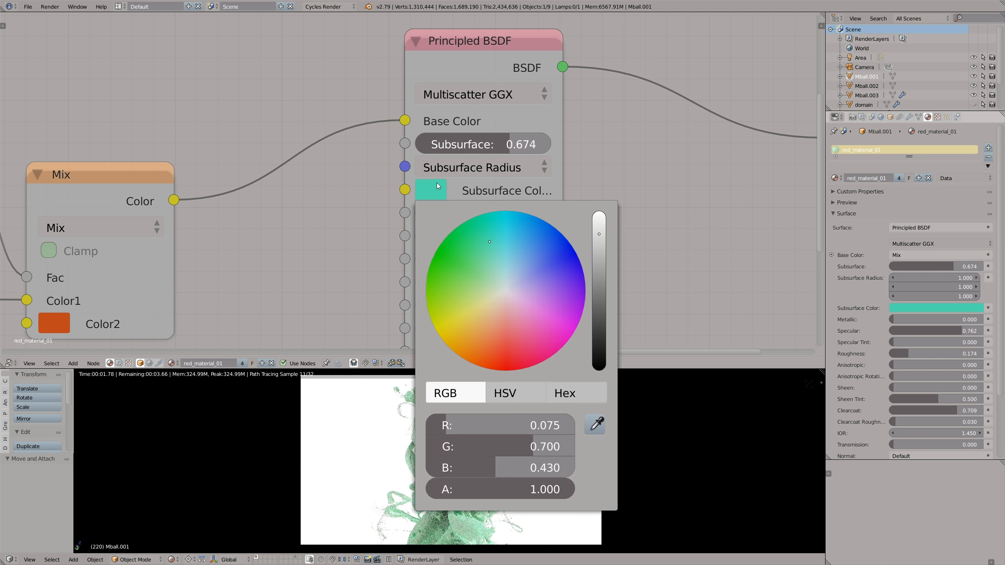
click(442, 333)
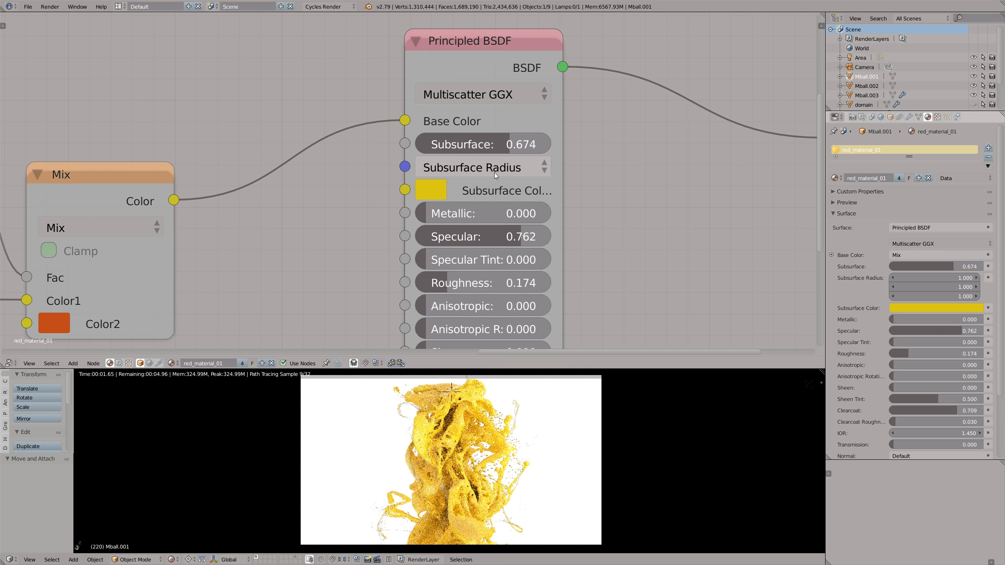
- Try 4 and 1 for all three Subsurface Radius values of the Principled BSDF
click(515, 170)
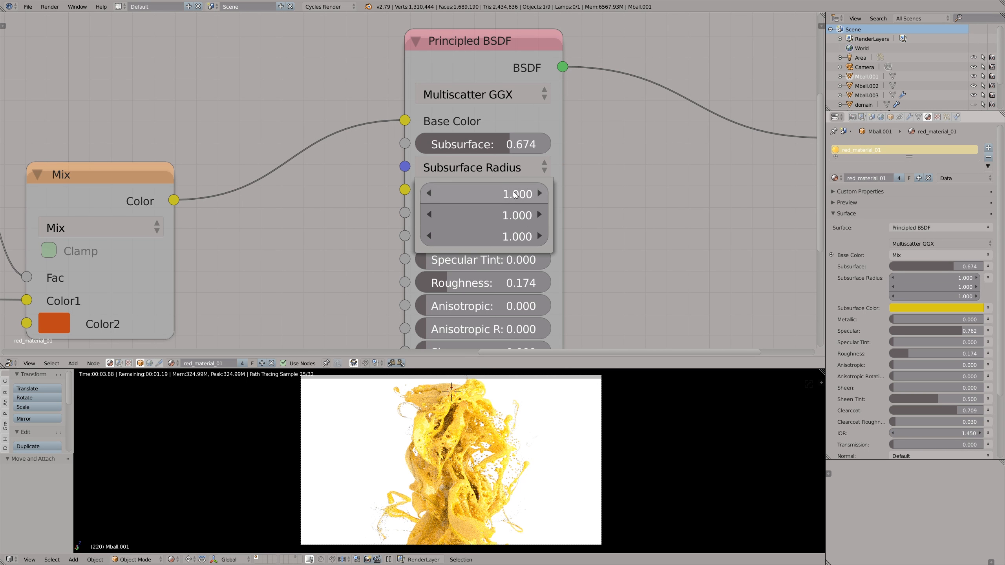
drag(513, 191, 509, 237)
text(4)
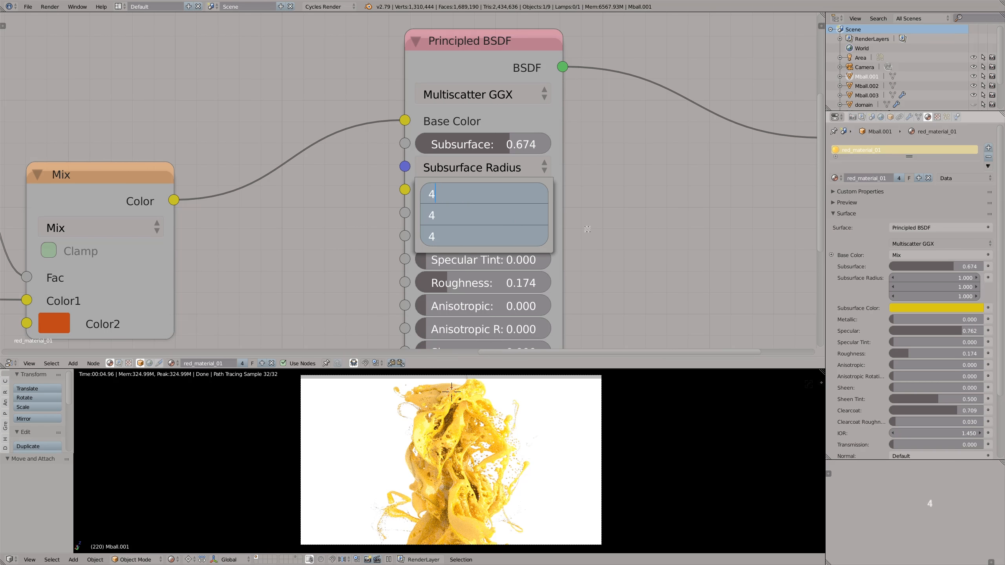
key(Return)
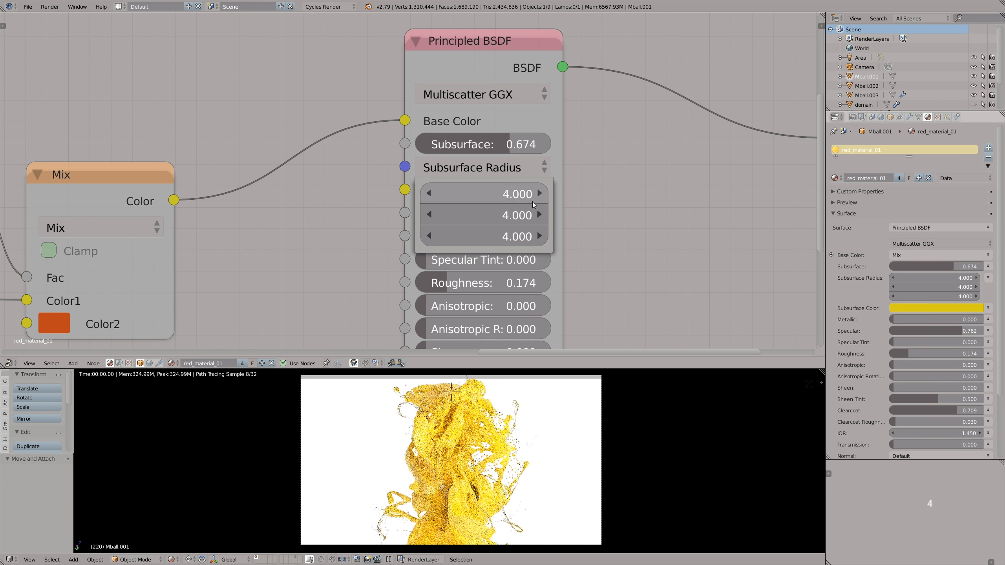
drag(526, 201, 518, 237)
text(1)
key(Return)
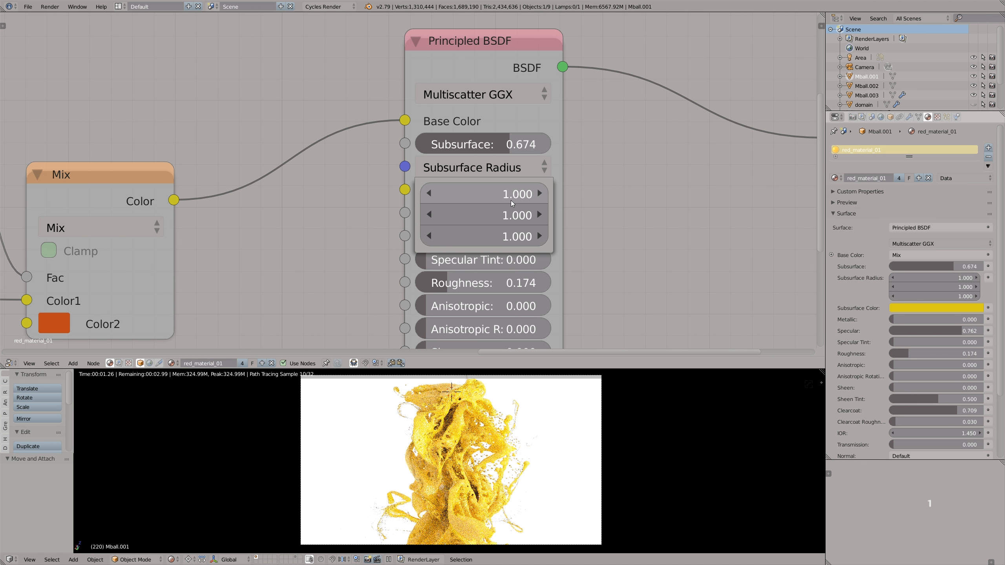
- Set all three Subsurface Radius values to 2
drag(508, 196, 508, 235)
text(2)
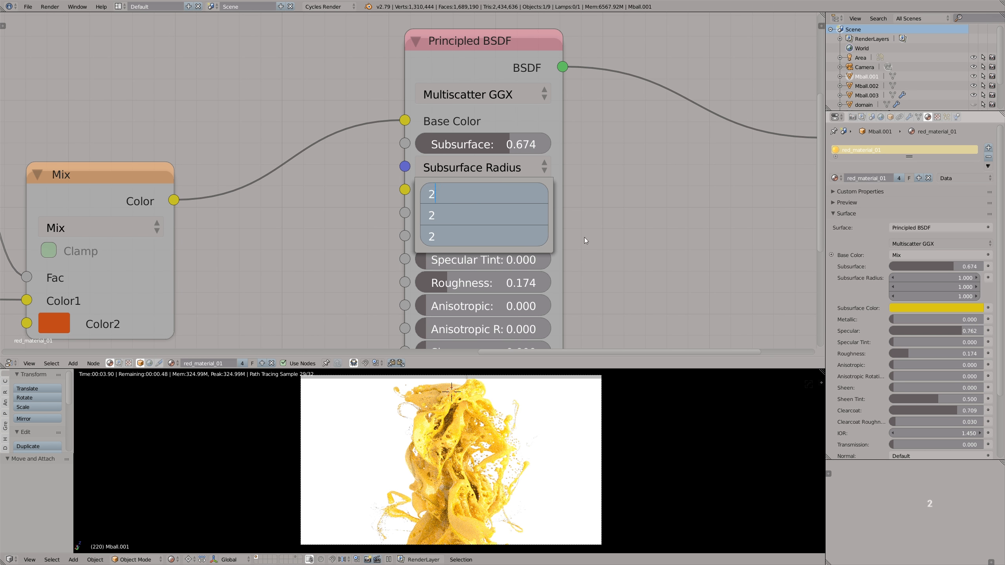
key(Return)
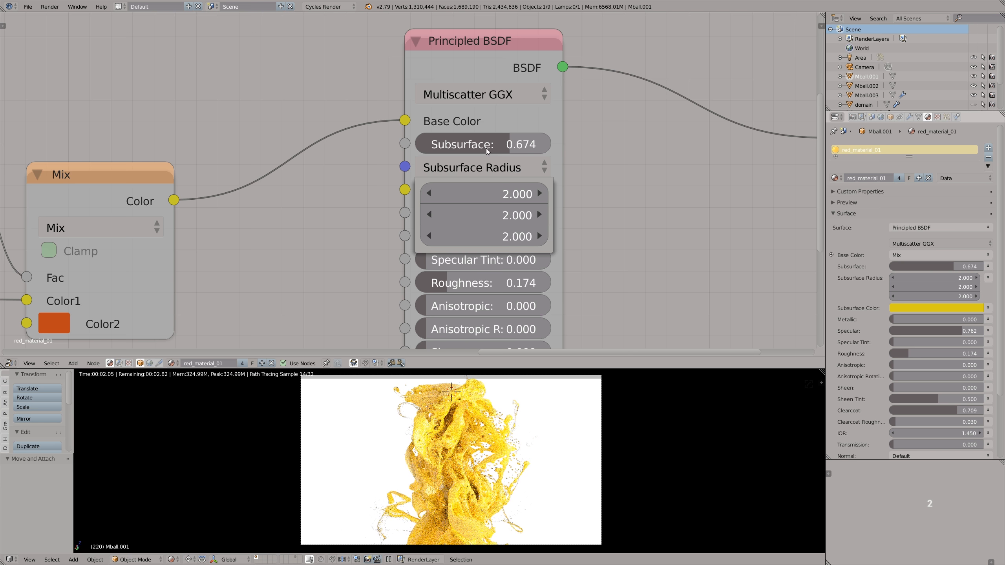
- Set the Principled BSDF's subsurface color to bright red and its Subsurface to 0.262
click(436, 191)
click(498, 365)
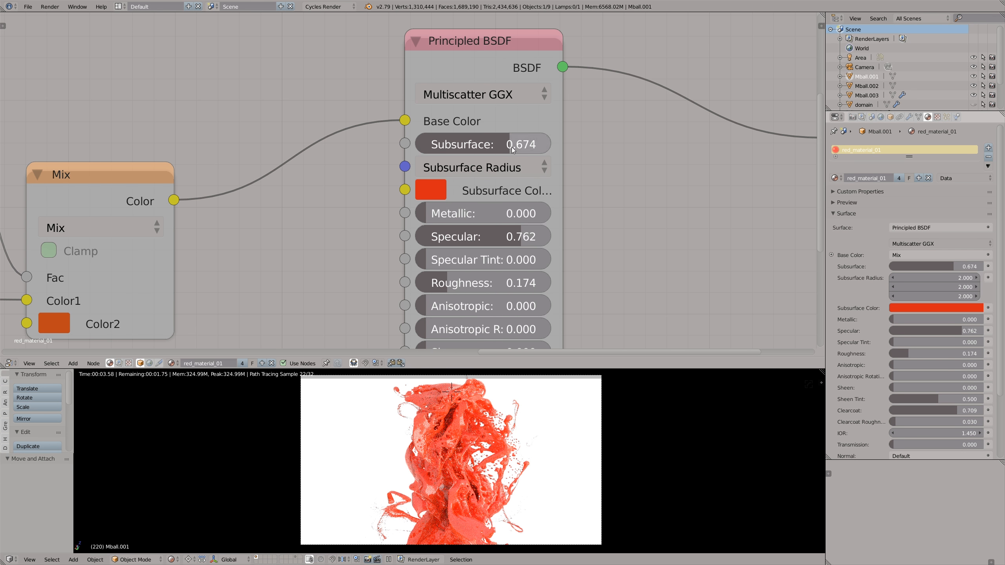
drag(490, 148, 514, 150)
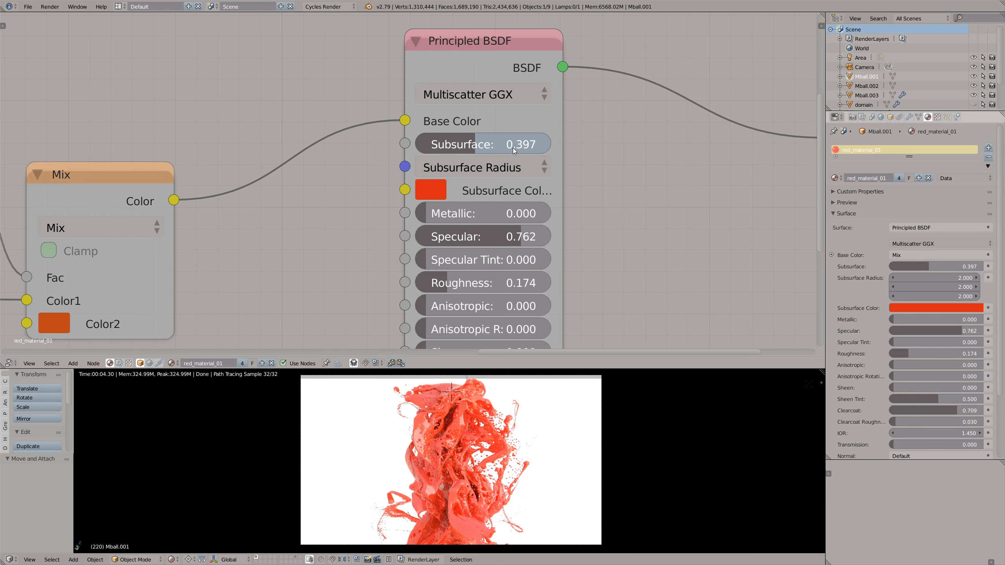
mouse_move(513, 148)
mouse_down()
mouse_move(454, 150)
mouse_move(531, 151)
mouse_up()
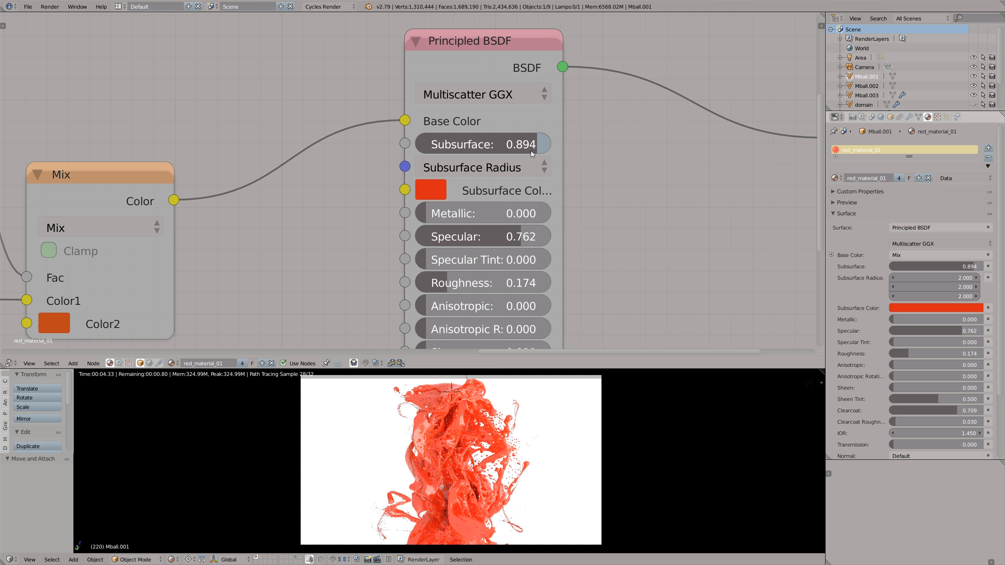
drag(531, 151, 468, 146)
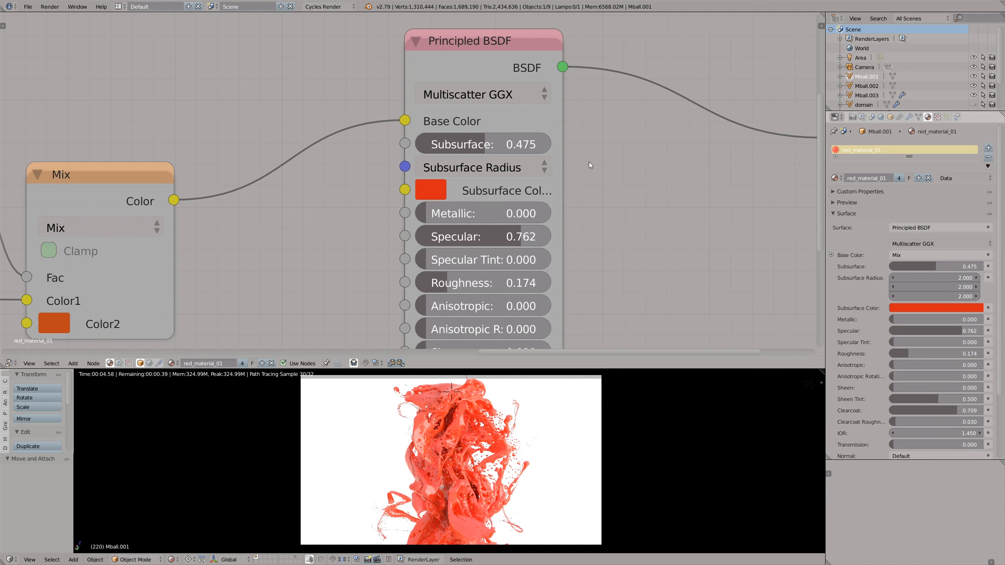
drag(493, 145, 458, 147)
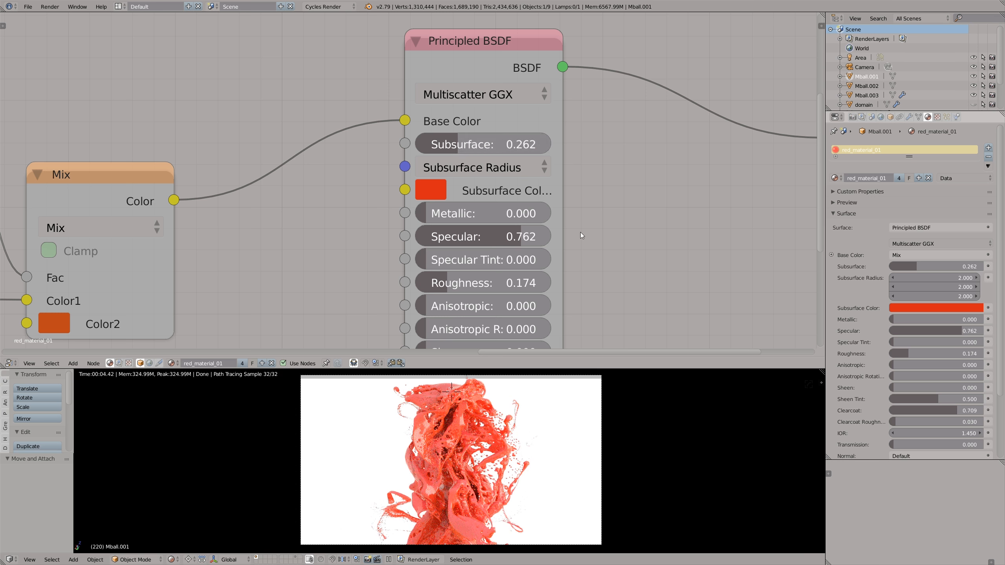
- Set the scene's color management view transform to Filmic
scroll(603, 229, down, 3)
middle_drag(595, 227, 530, 185)
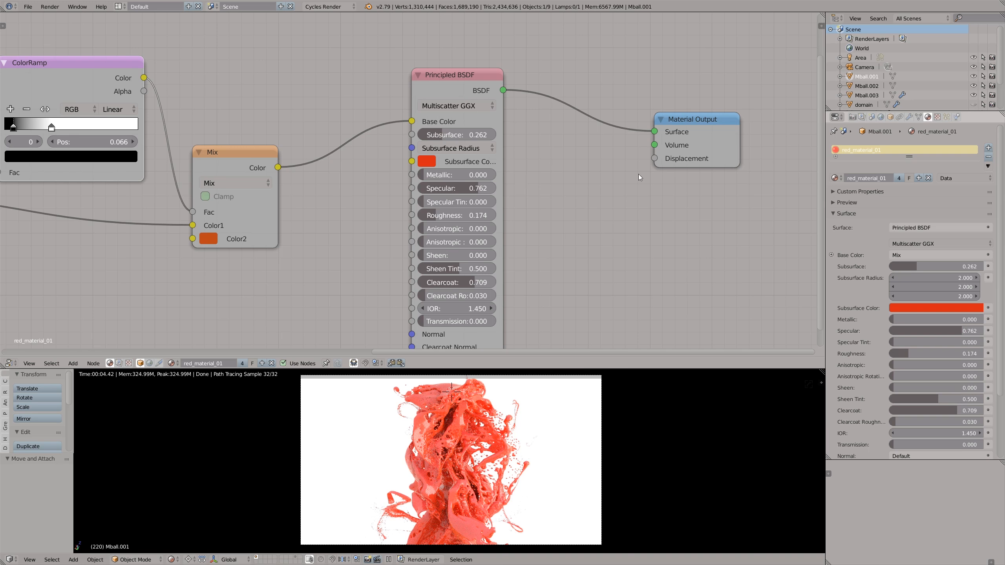
click(871, 117)
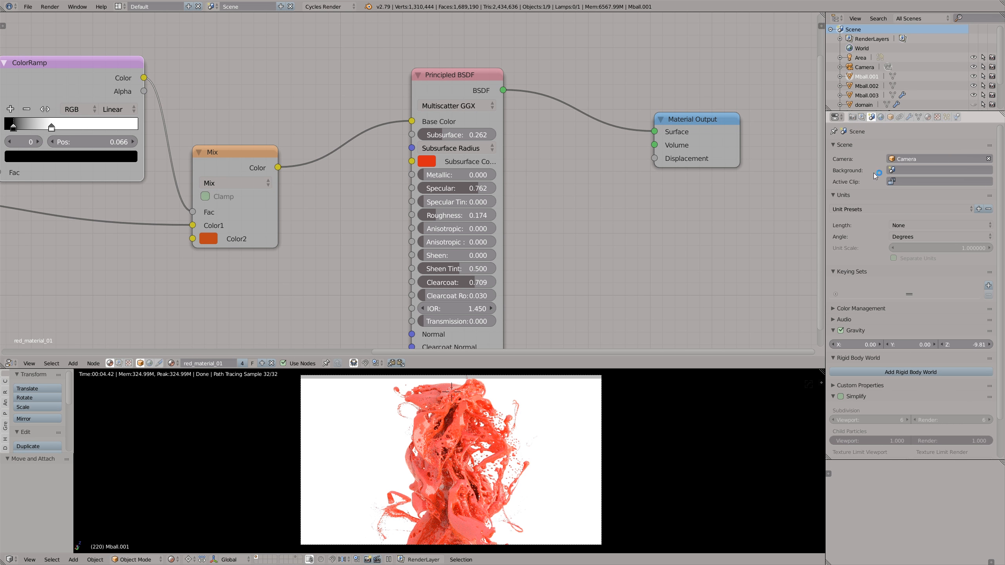
click(863, 307)
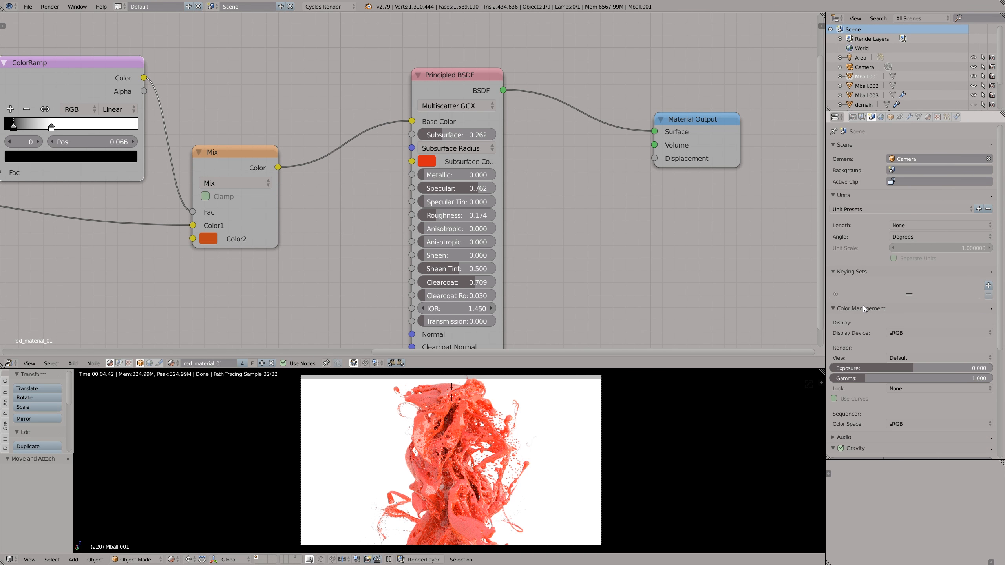
click(898, 358)
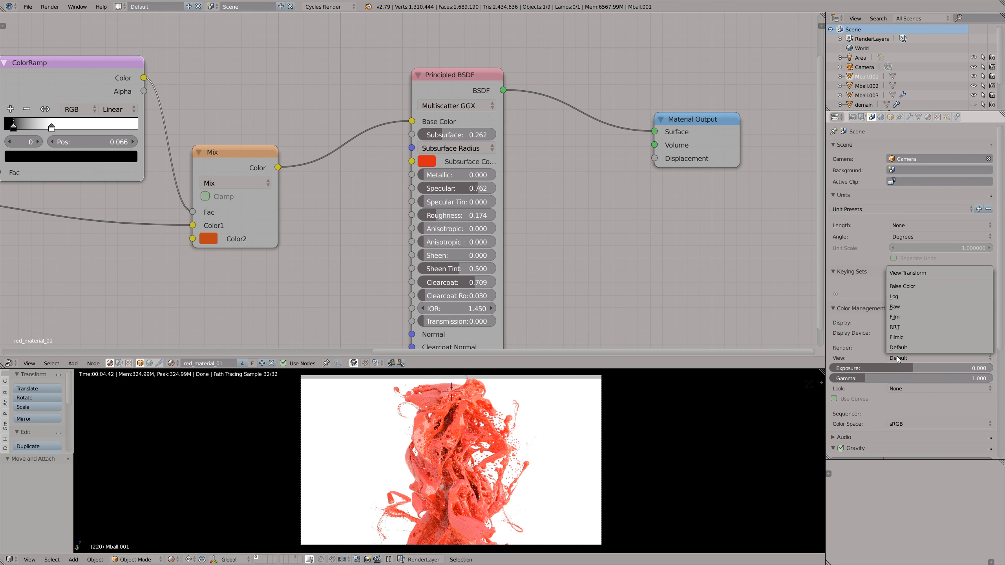
click(903, 337)
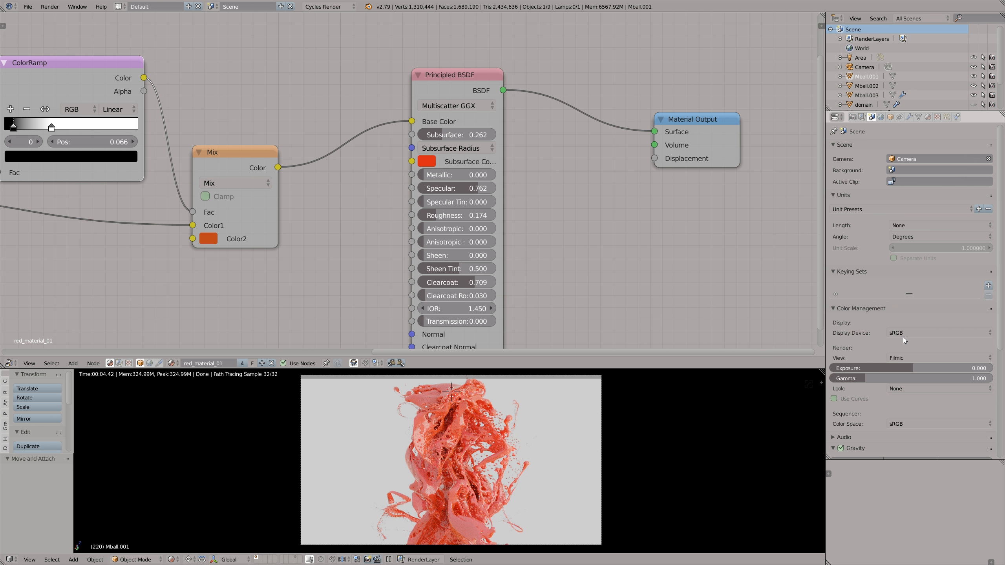
- Compare the Base Contrast and High Contrast looks and set the Filmic look to Very High Contrast
click(897, 388)
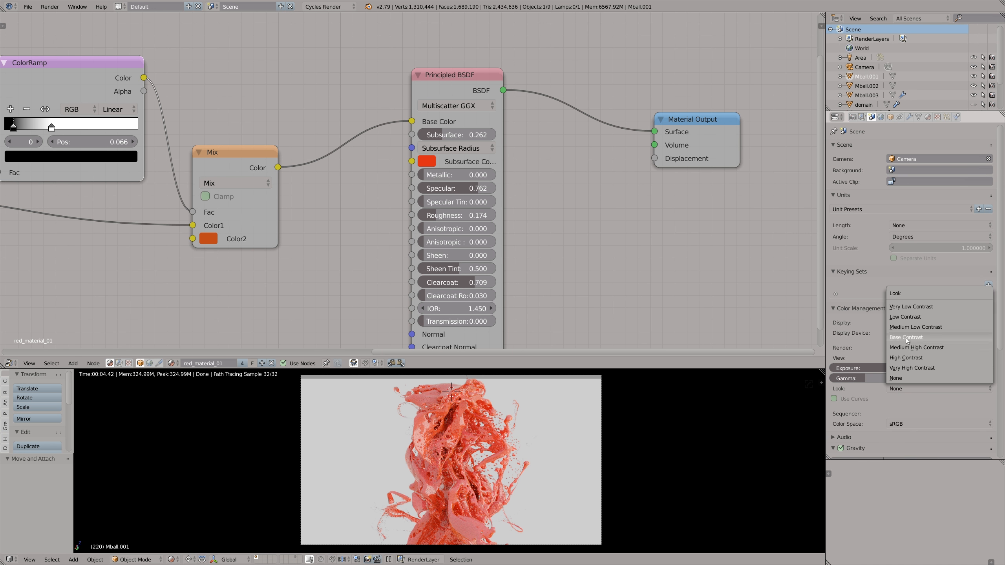
click(907, 338)
click(902, 387)
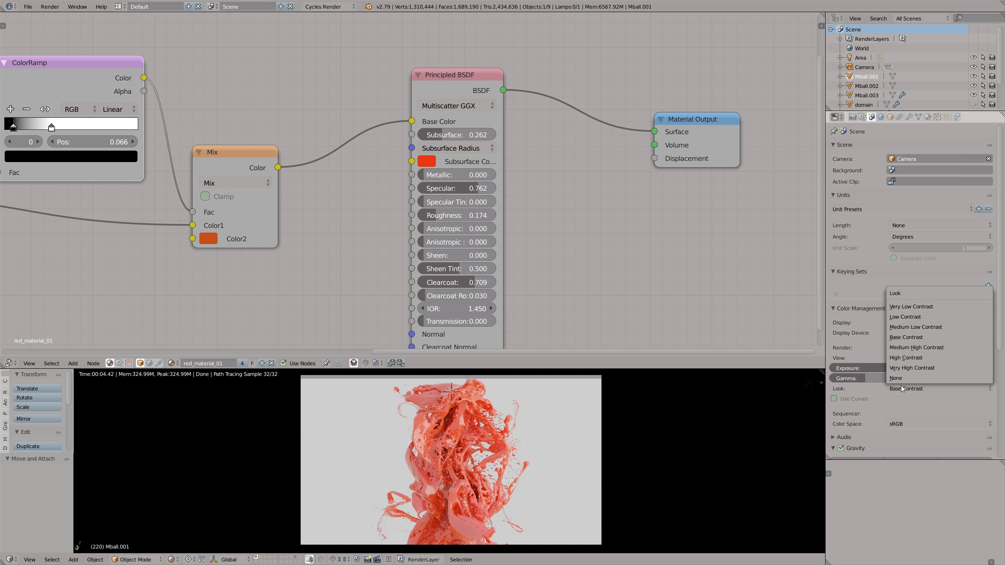
click(908, 357)
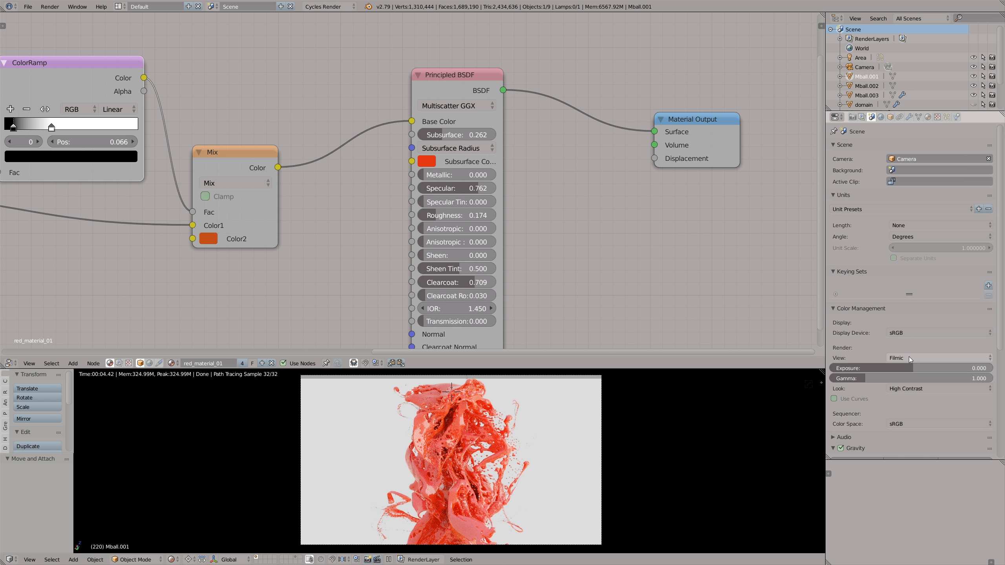
click(908, 388)
click(909, 369)
- Set the color management Exposure to 0.493 and the Principled BSDF's Specular to 0.479
drag(913, 368, 917, 368)
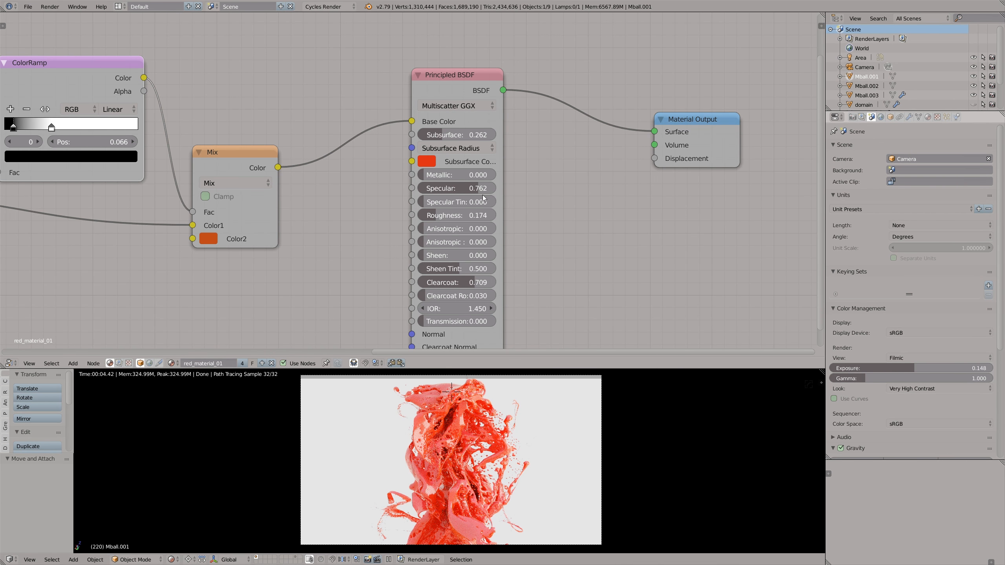
mouse_move(473, 191)
mouse_down()
mouse_move(407, 190)
mouse_move(460, 196)
mouse_up()
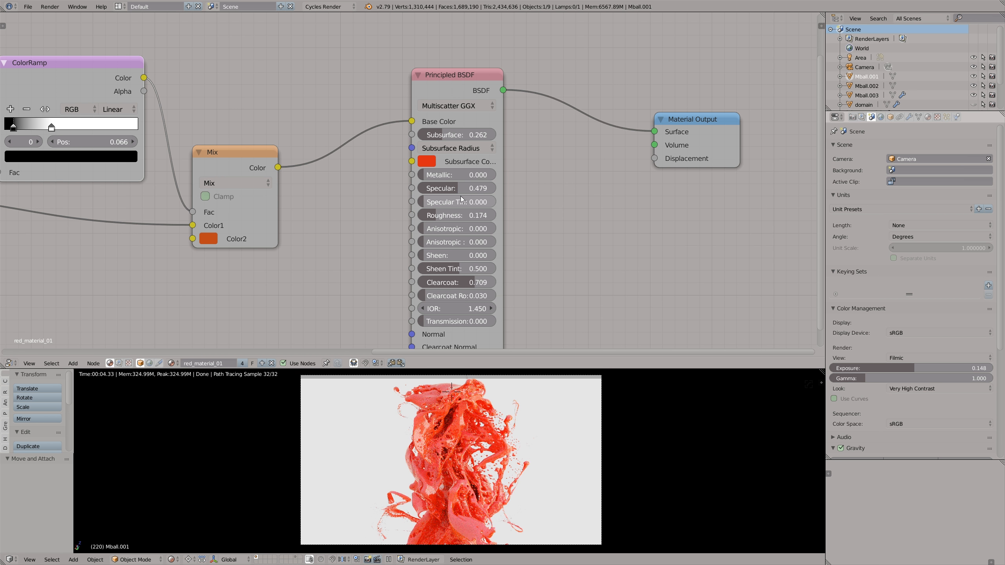
drag(917, 368, 922, 368)
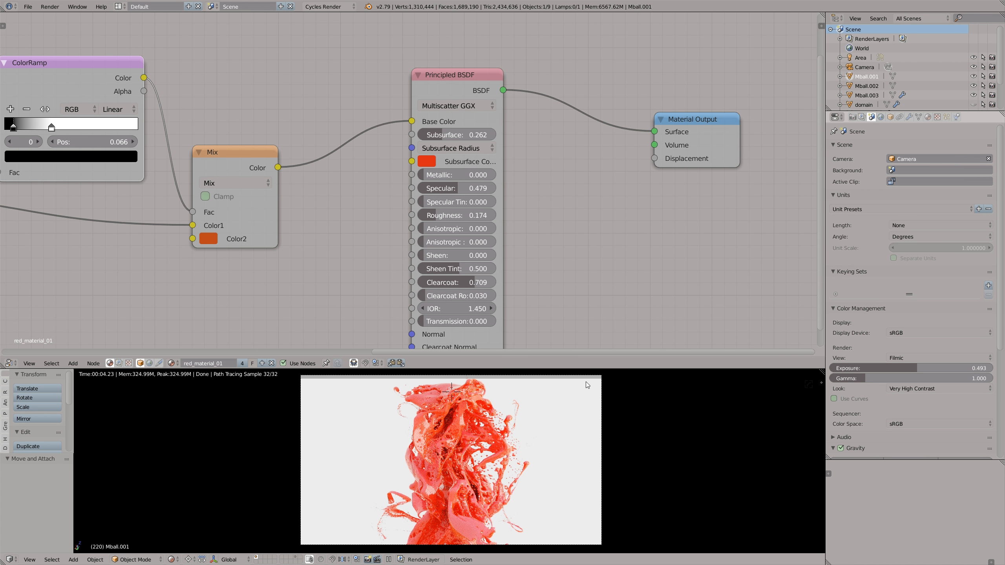
- Show the 3D view in the upper editor and give Mball.001 its own copy of red_material_01
key(shift+F5)
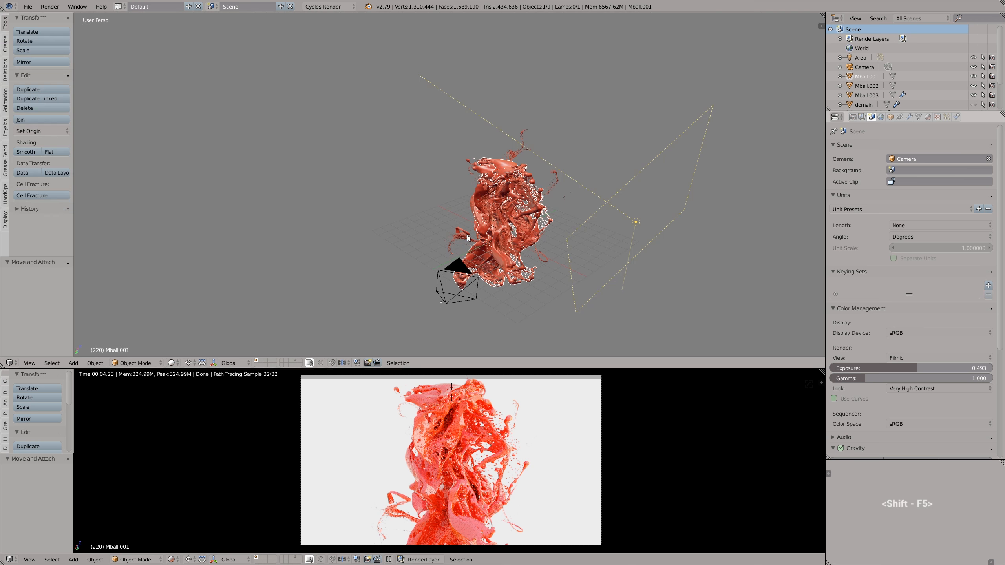
scroll(510, 157, up, 2)
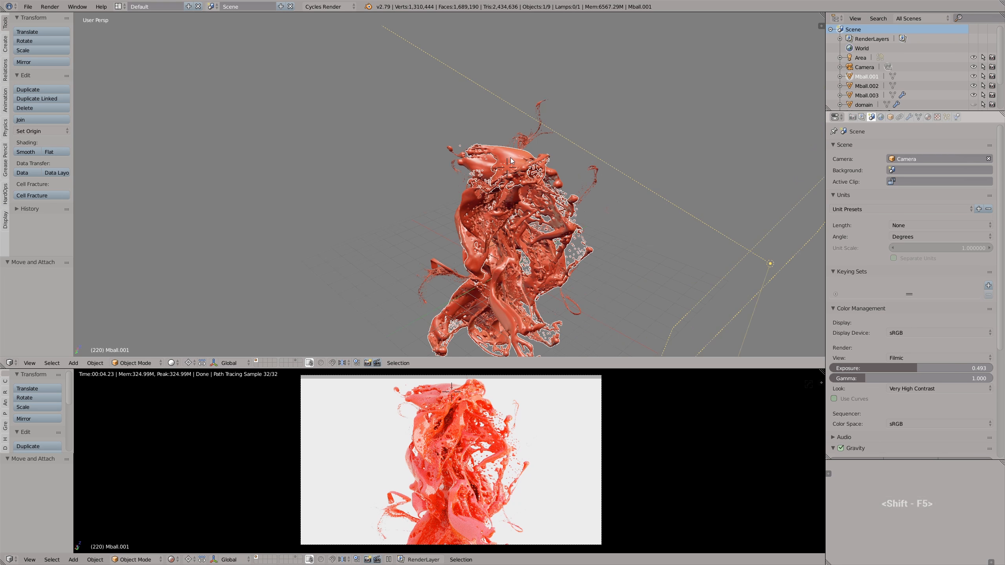
click(928, 117)
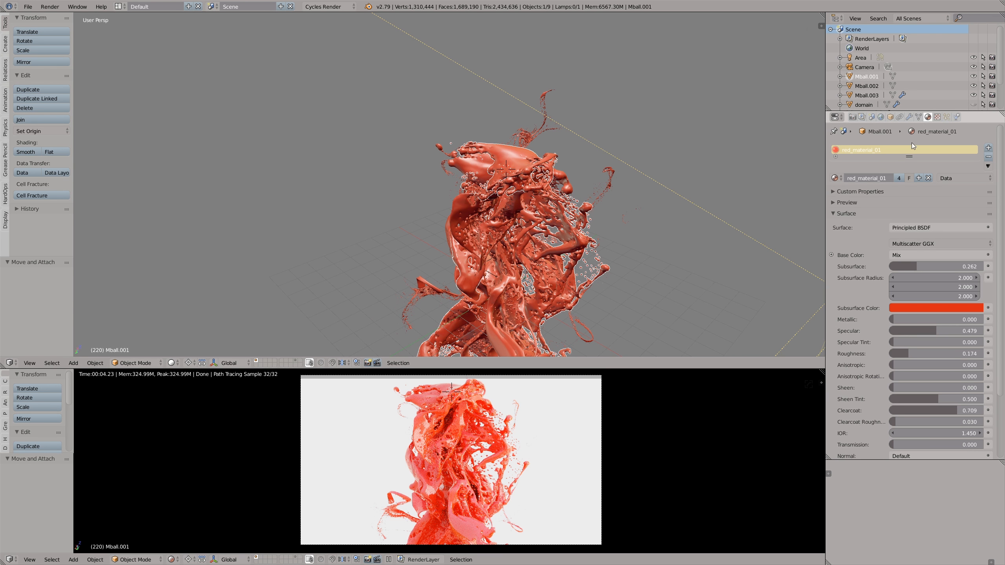
click(919, 179)
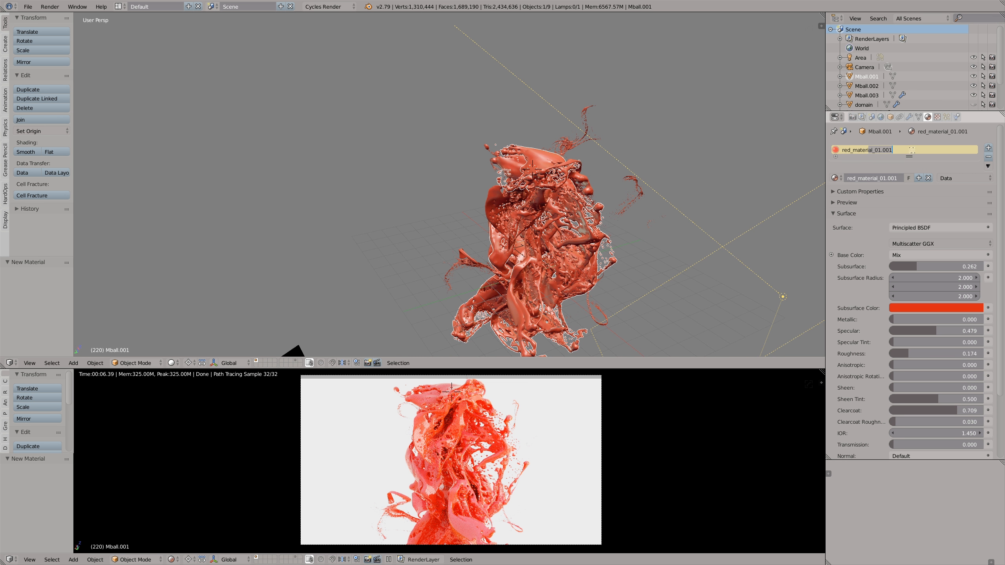
- Rename the copied material white_material_01 and show its nodes in the upper editor
key(ctrl+a)
key(BackSpace)
key(BackSpace)
key(BackSpace)
key(BackSpace)
text(white)
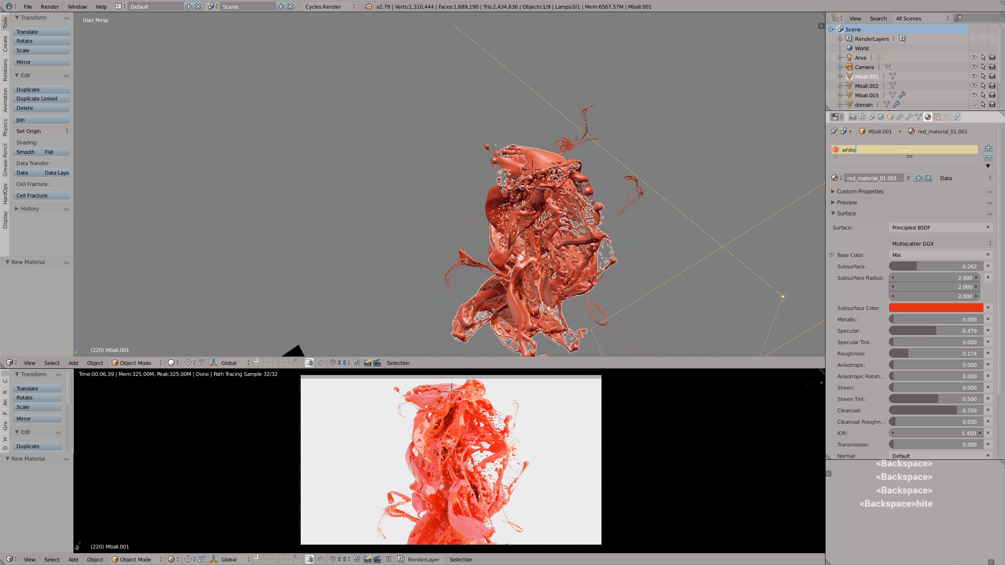
text(_material_01)
key(Return)
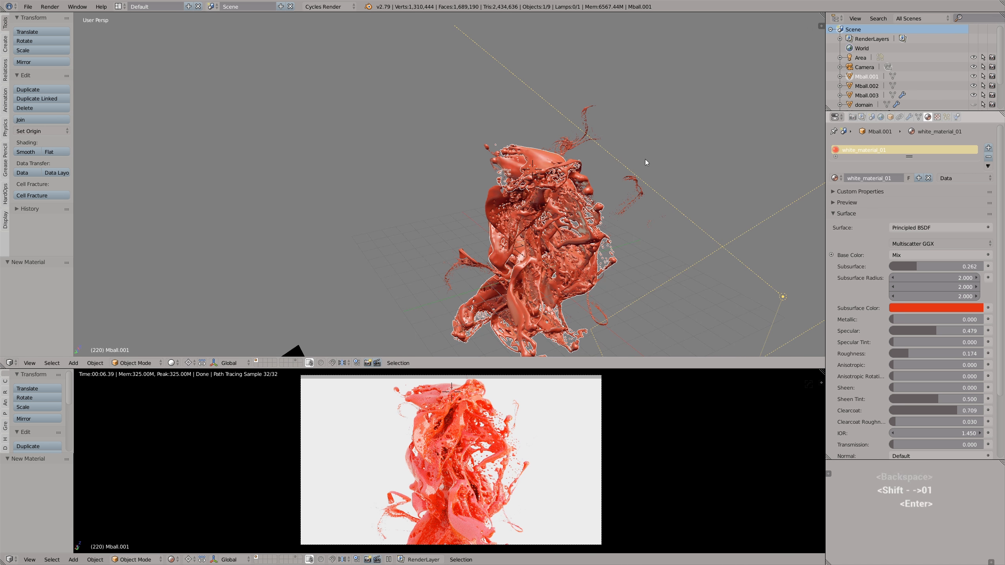
key(shift+F3)
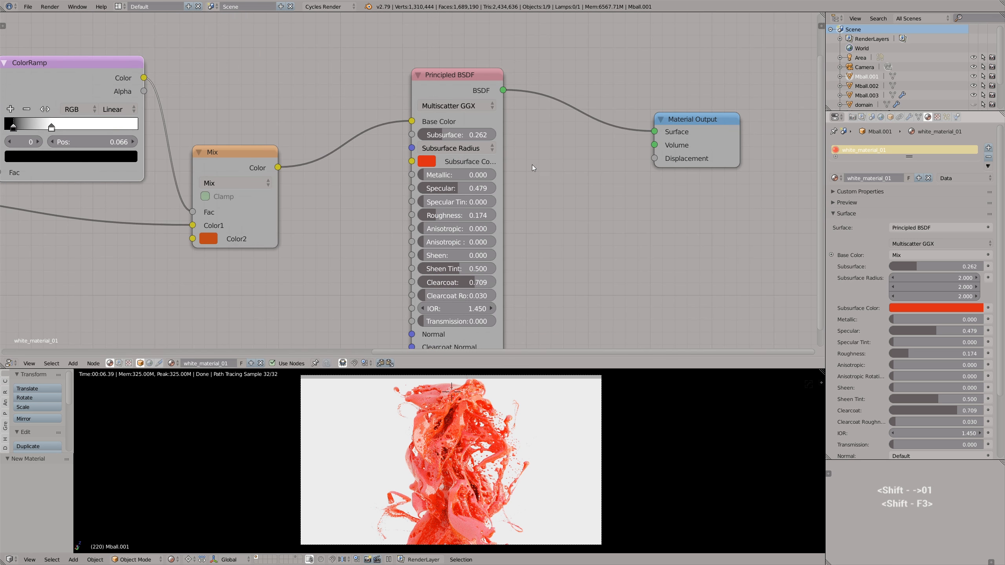
- Disconnect the Mix node from the Principled BSDF of white_material_01 and make its Base Color near-white
click(435, 162)
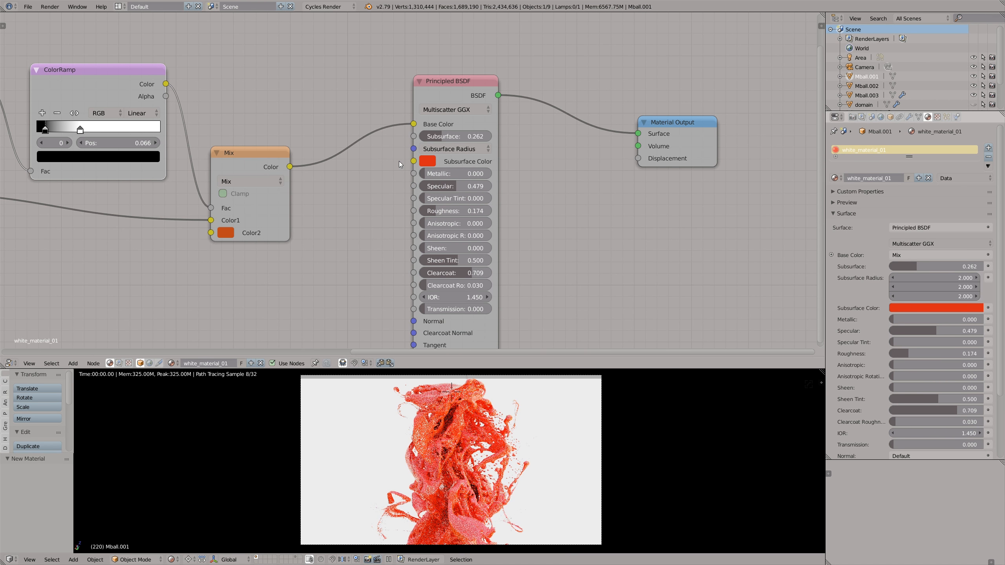
ctrl+right_drag(399, 119, 394, 154)
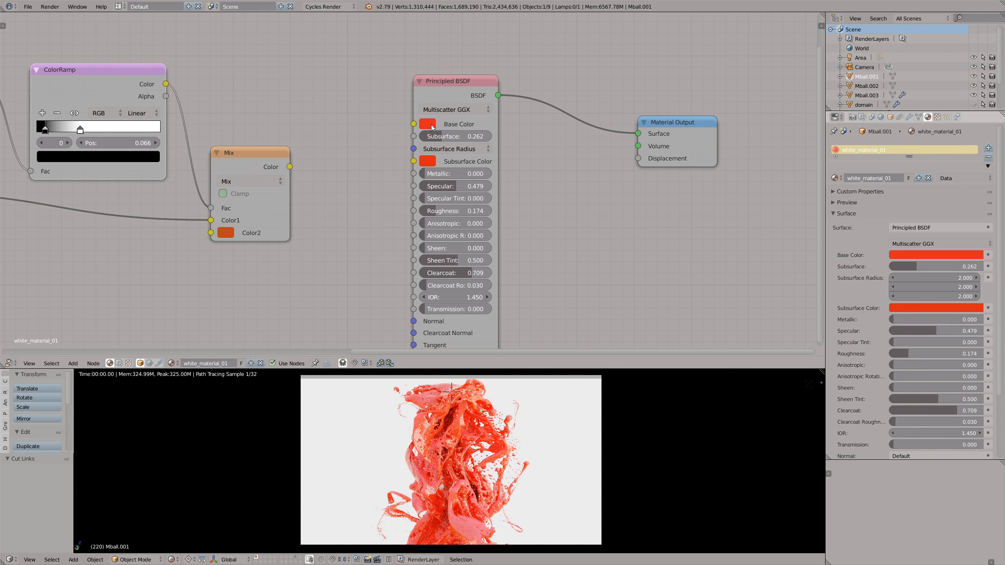
click(432, 126)
click(468, 179)
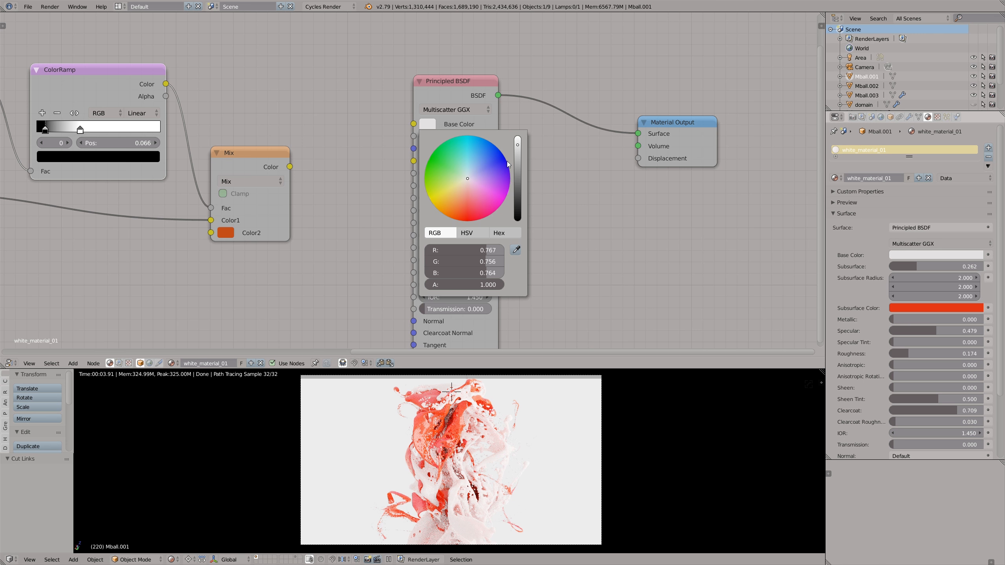
- Fine-tune the brightness of the white material's Base Color to a light grey-white
click(518, 153)
drag(518, 157, 519, 152)
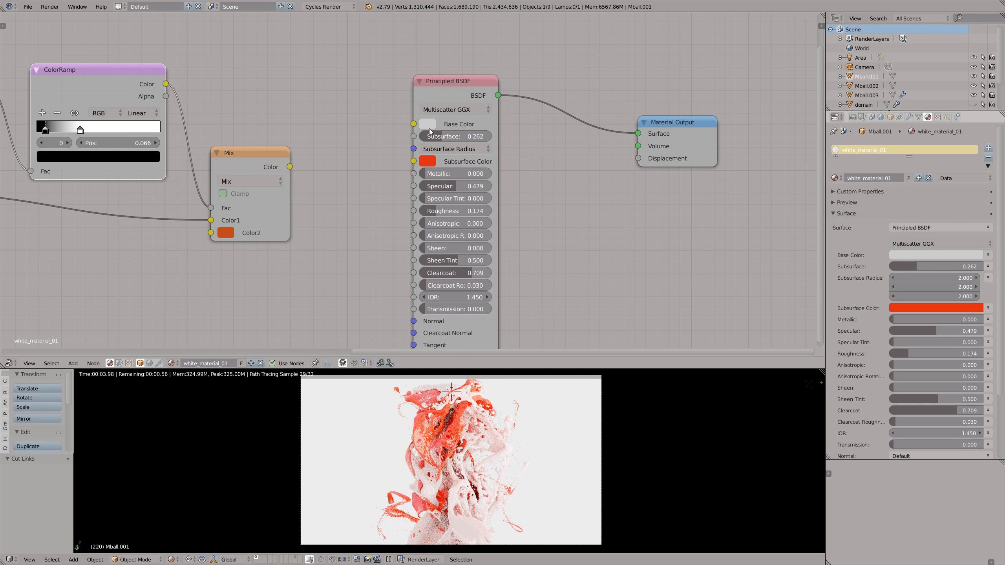
click(428, 128)
click(518, 155)
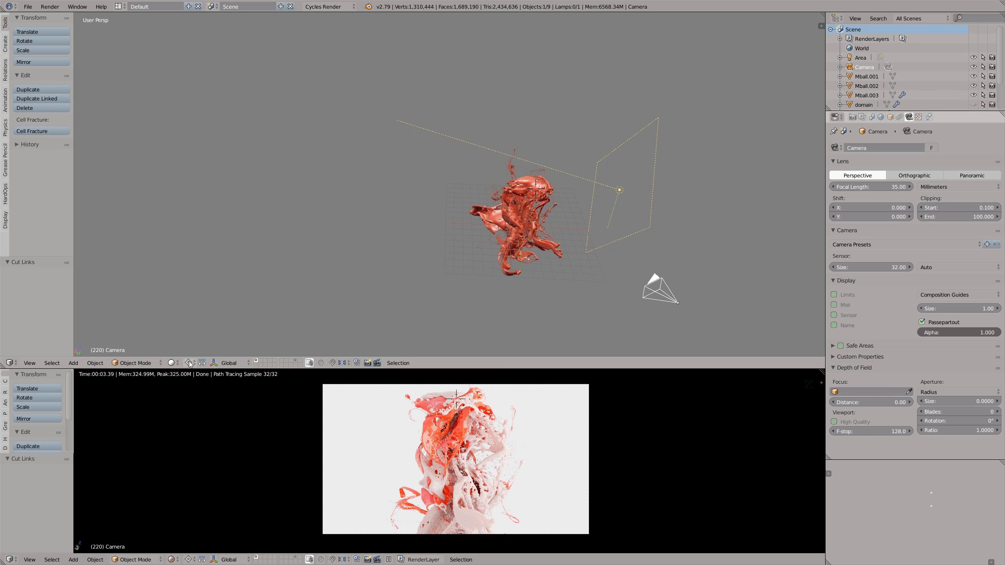
click(521, 205)
key(r)
key(r)
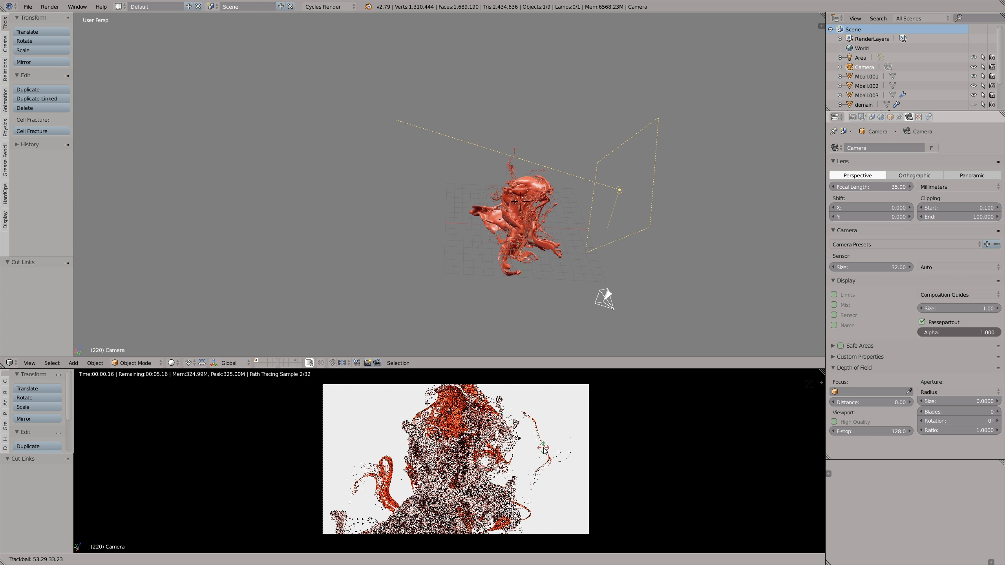
right_click(542, 406)
key(g)
key(z)
key(z)
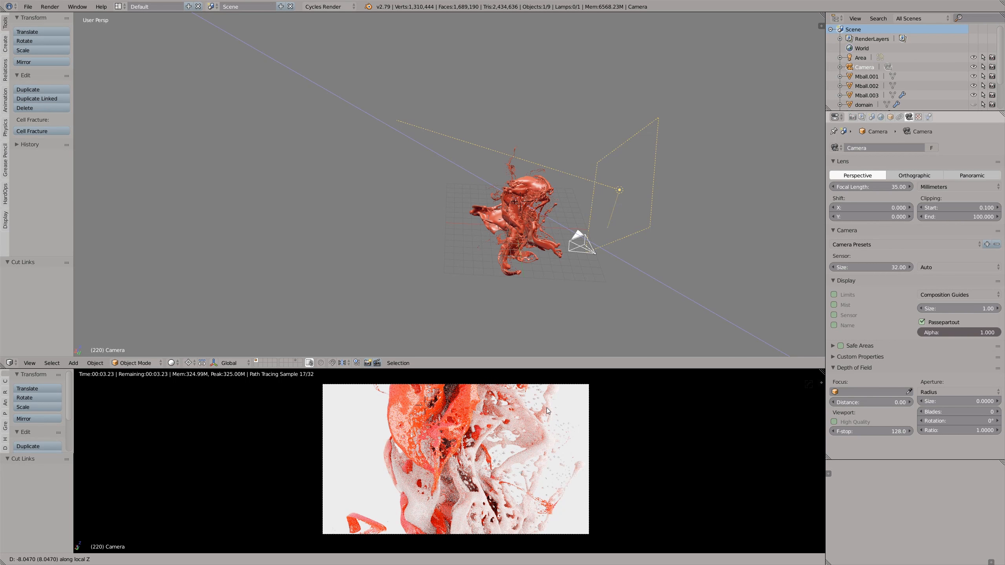
click(542, 411)
key(r)
key(r)
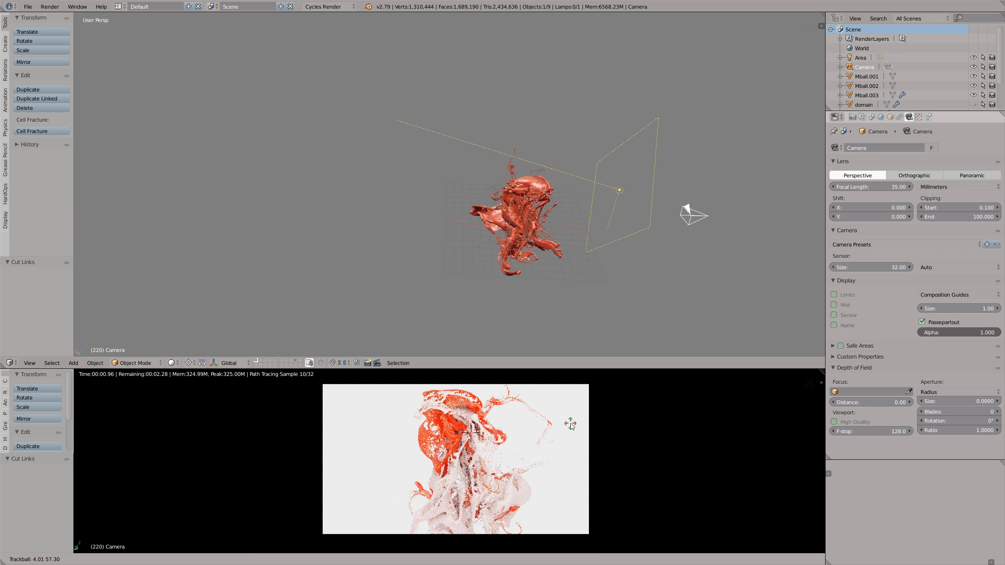
right_click(570, 423)
key(r)
key(r)
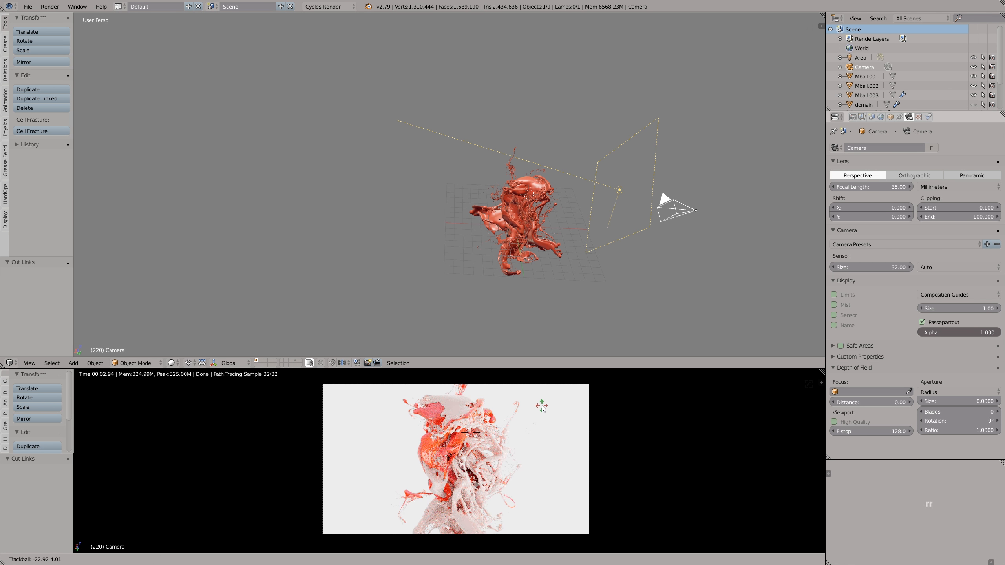
right_click(542, 406)
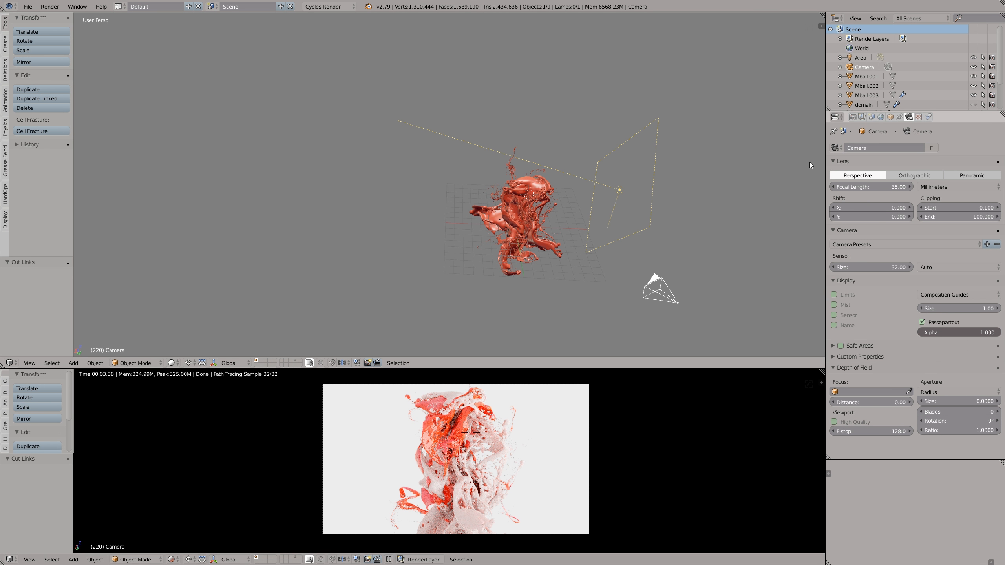
- Set the Max, Min, Diffuse, Glossy and Transmission light bounces to 3
click(853, 117)
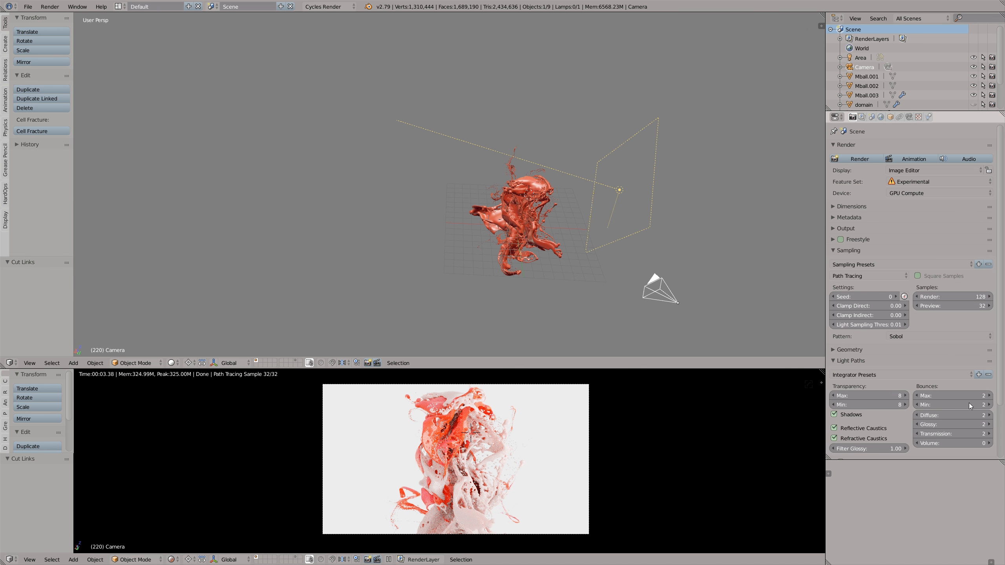
click(991, 415)
click(990, 424)
click(991, 433)
click(990, 395)
click(991, 405)
- Set the render samples to 512
click(951, 299)
text(512)
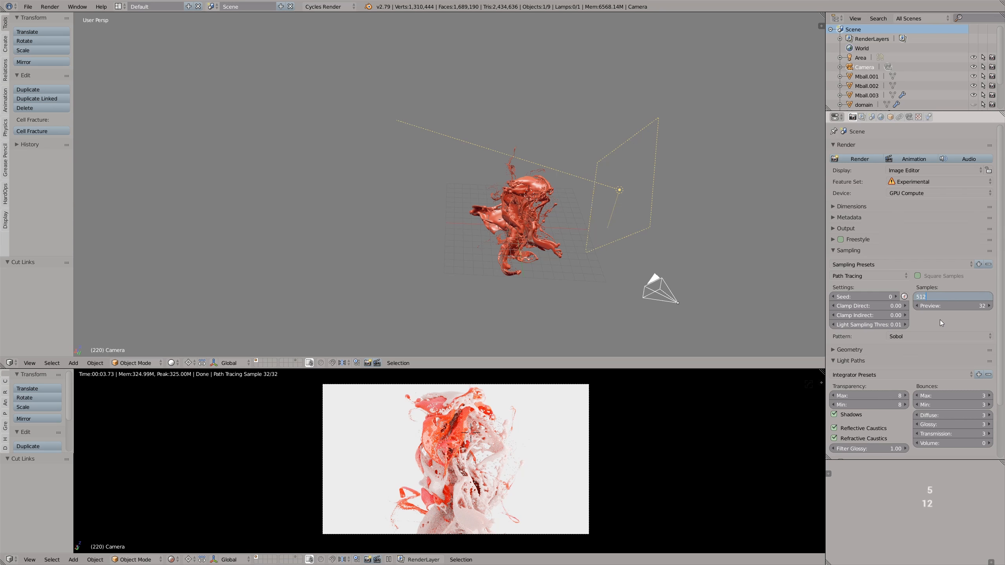
key(Return)
- Expand the Output and Dimensions settings and set the render resolution scale to 100%
click(846, 229)
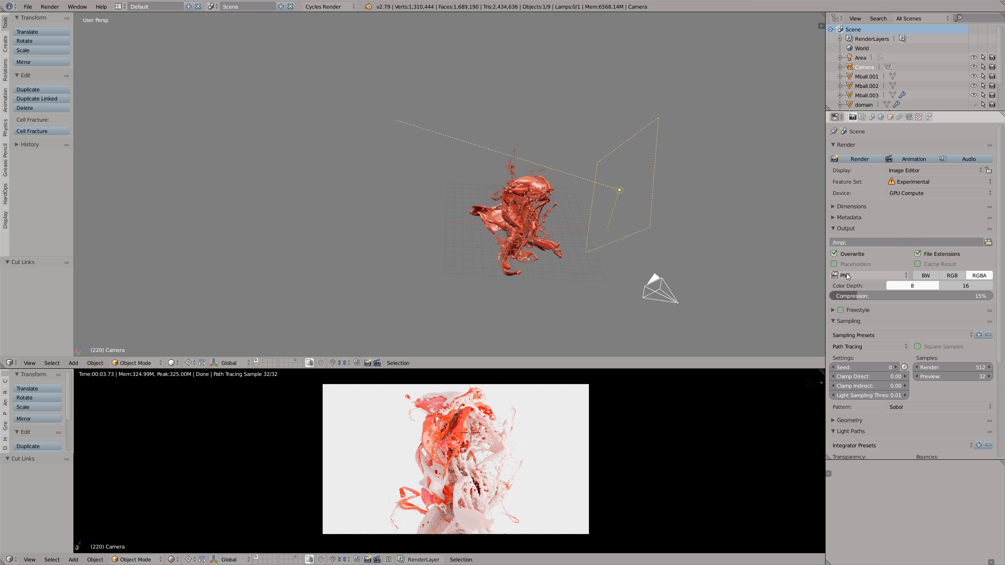
click(848, 207)
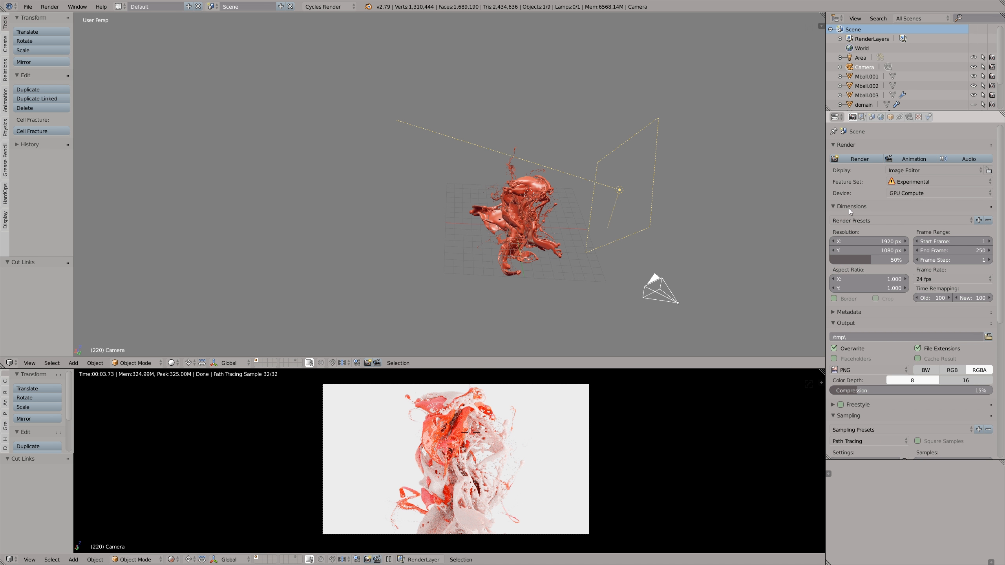
drag(878, 260, 914, 263)
- Start a test render of the current frame and cancel it partway
click(869, 160)
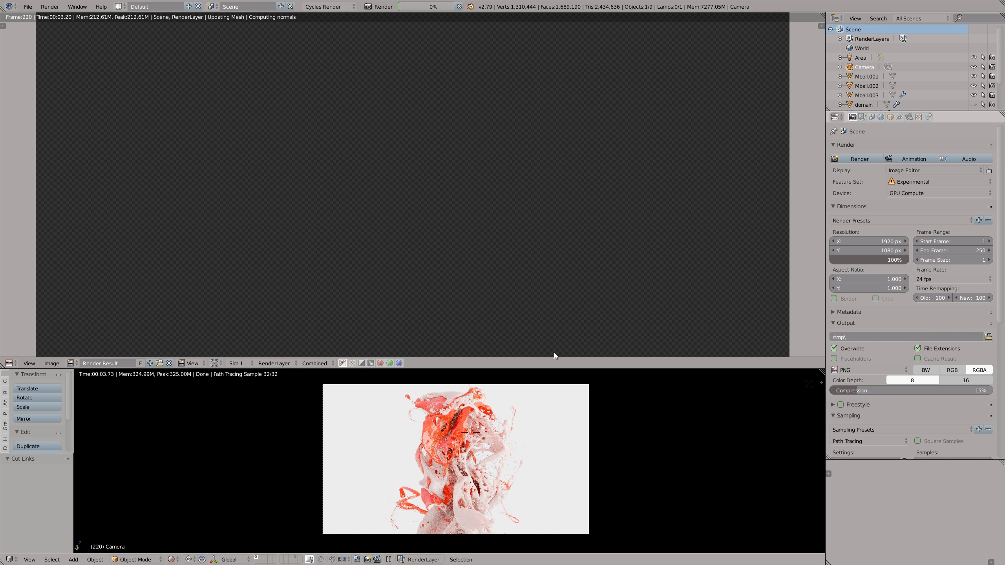
scroll(527, 232, down, 2)
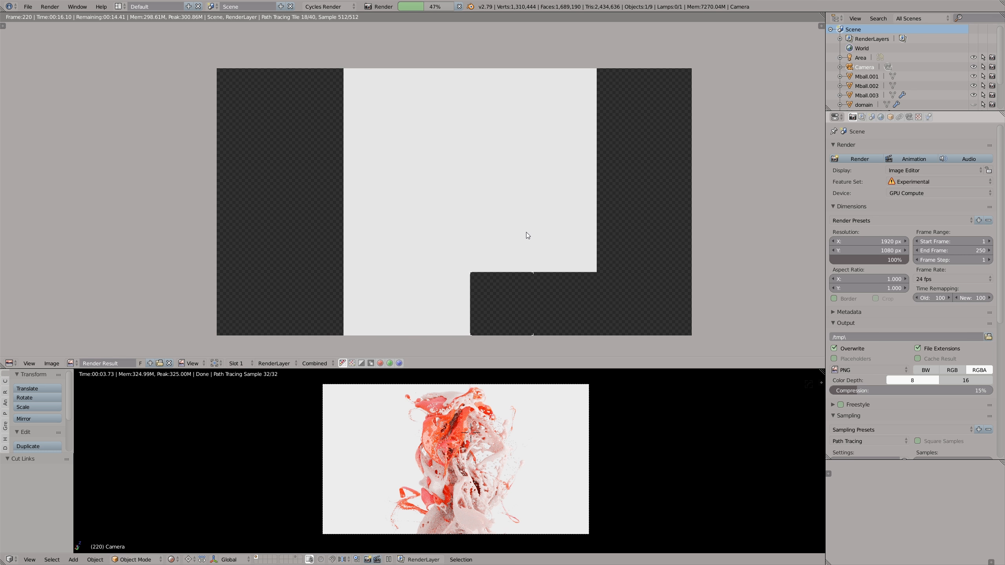
key(Escape)
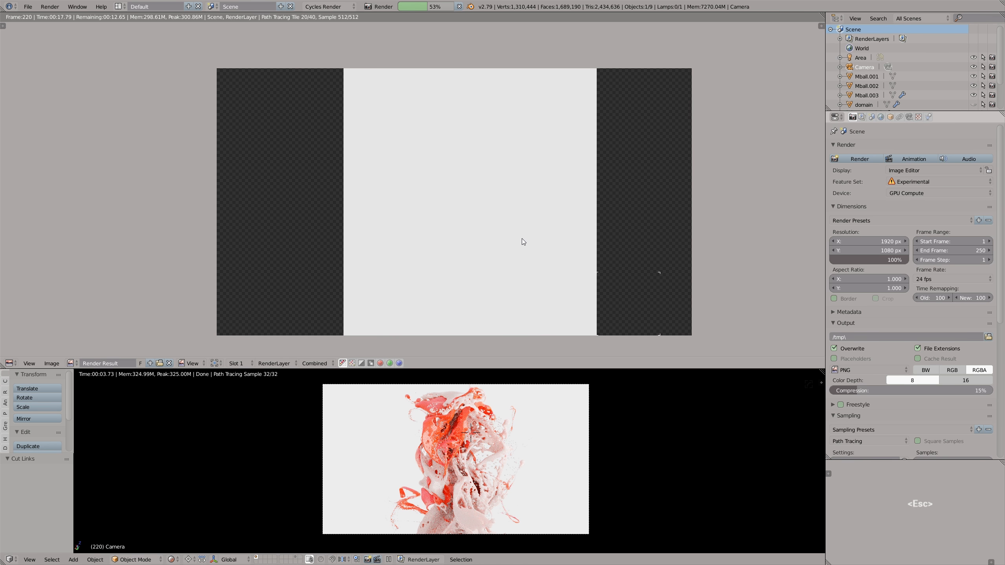
- Leave the rendered preview, select all visible objects and move them to layer 2
key(alt+z)
middle_drag(460, 446, 449, 453)
key(a)
key(b)
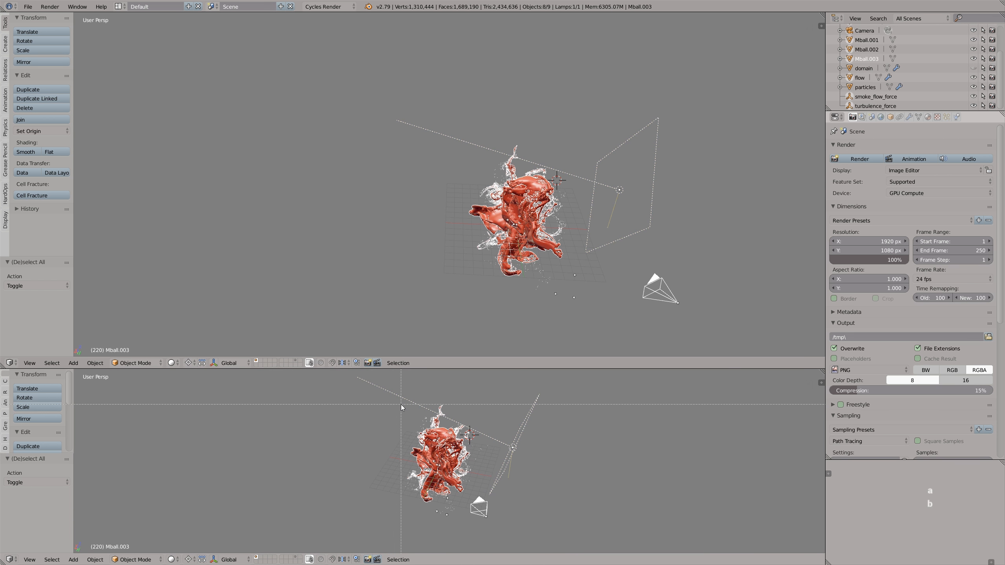
middle_drag(443, 439, 437, 435)
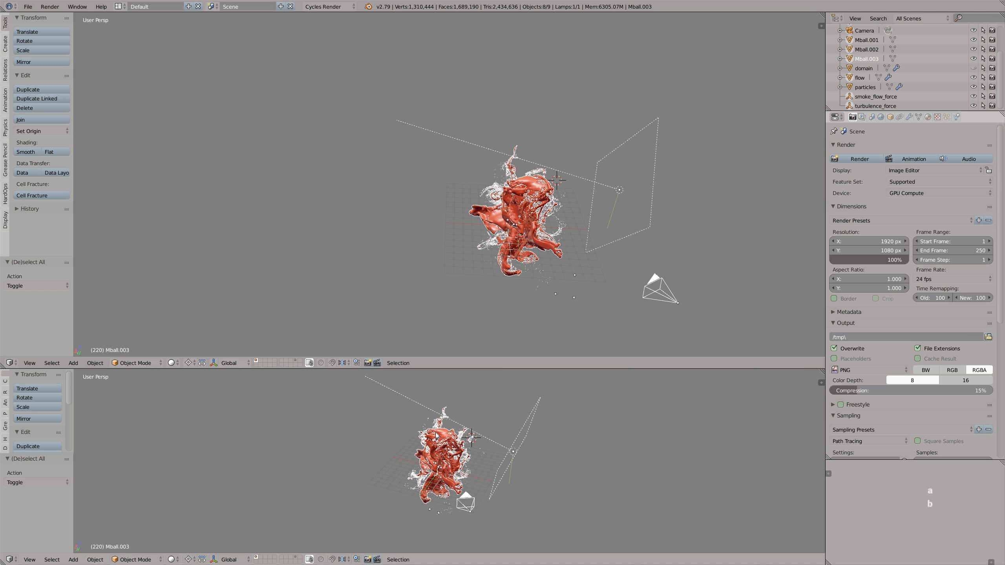
key(m)
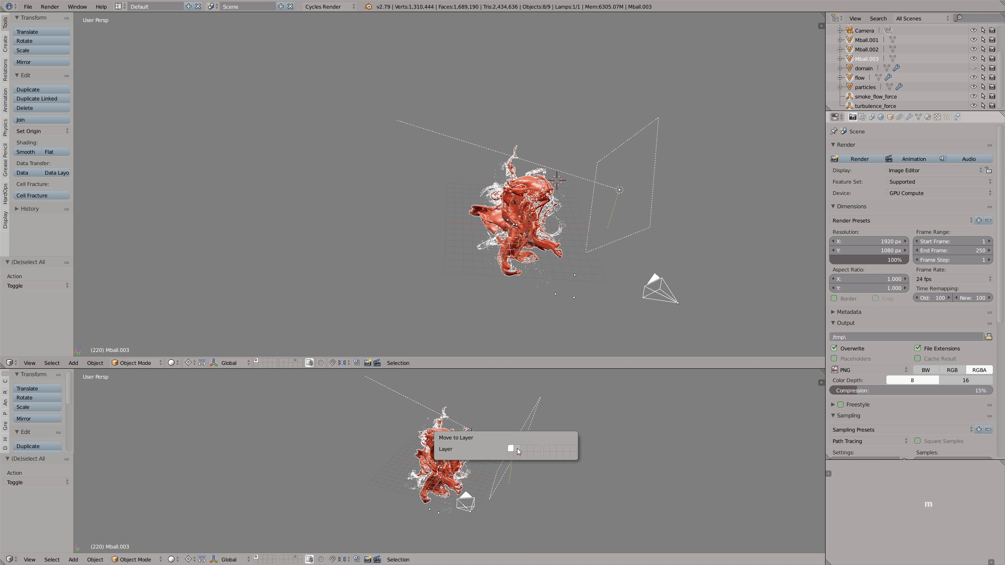
key(2)
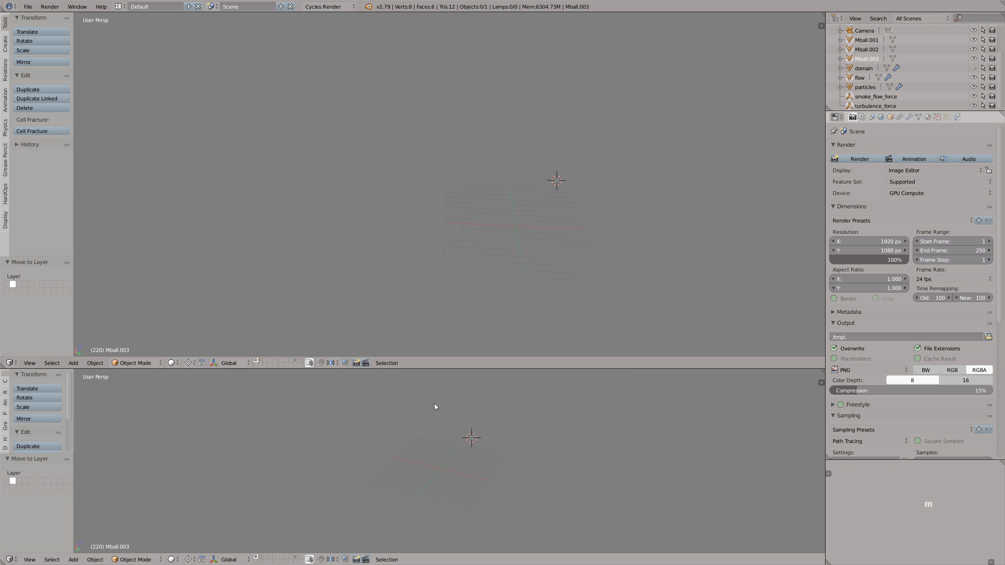
- Unhide the smoke domain on layer 1, then display layer 2 through the camera
key(alt+h)
mouse_move(431, 453)
middle_down()
mouse_move(449, 437)
mouse_move(436, 457)
middle_up()
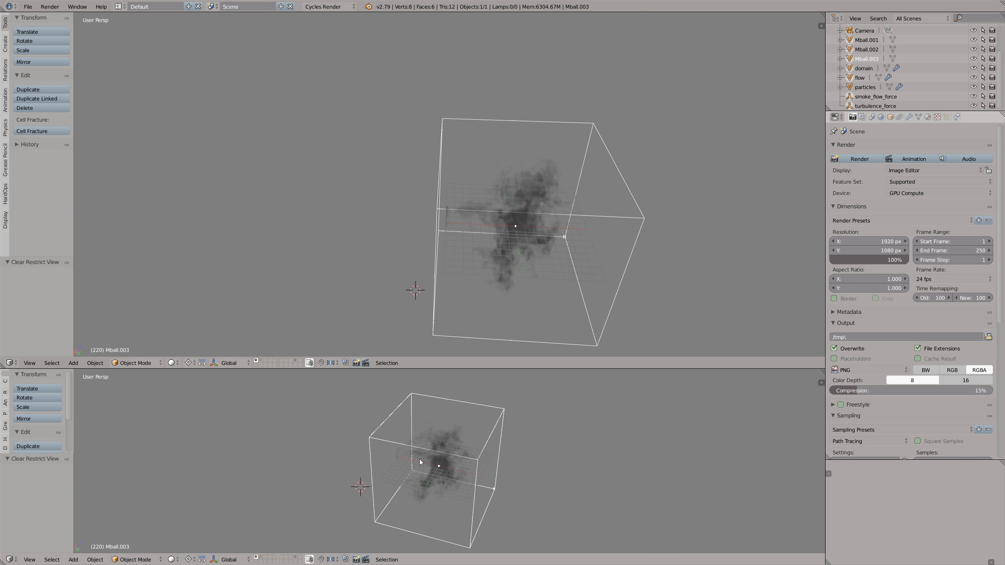
click(260, 558)
scroll(447, 471, up, 2)
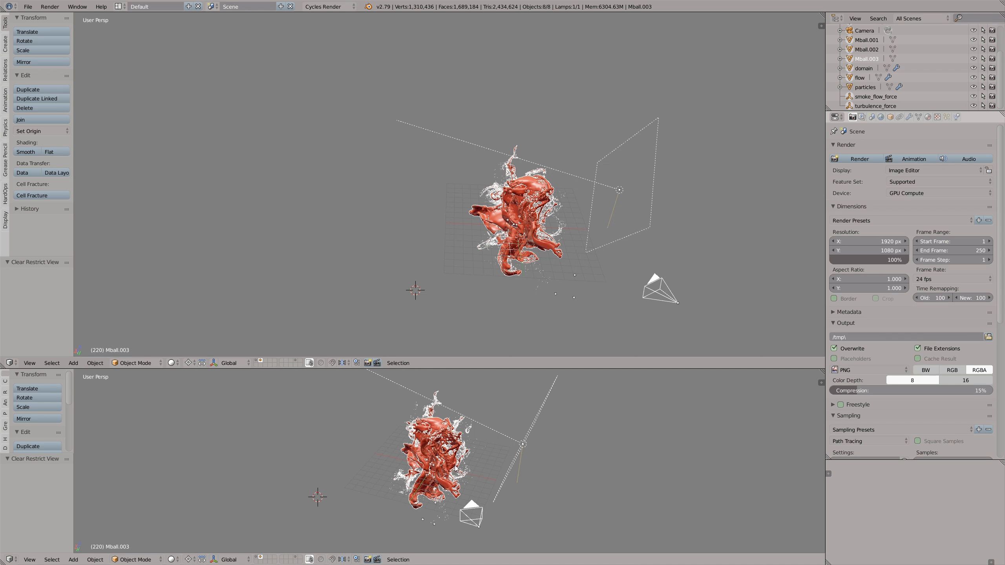
key(KP_0)
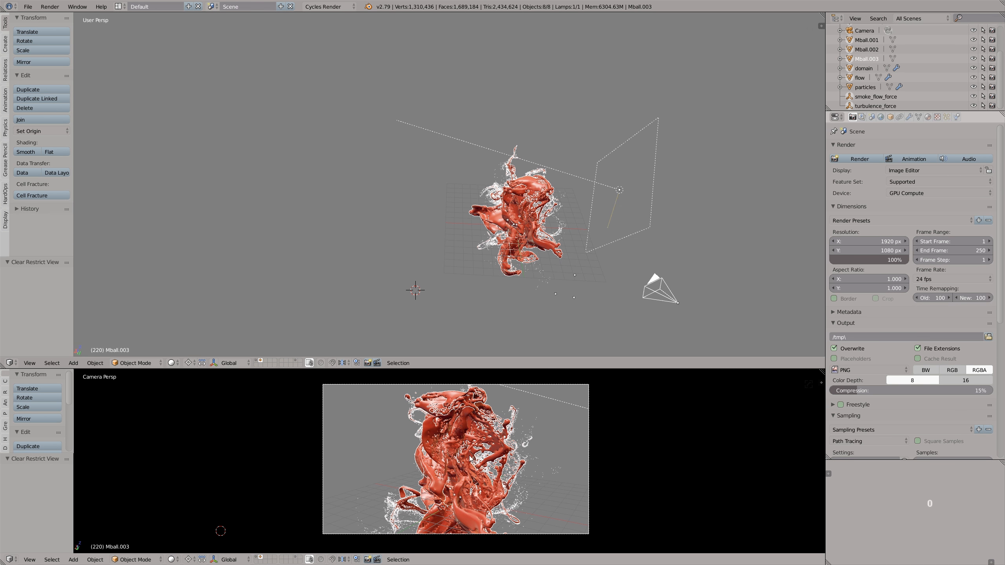
- Render the current frame of the sculpture from the camera
click(855, 159)
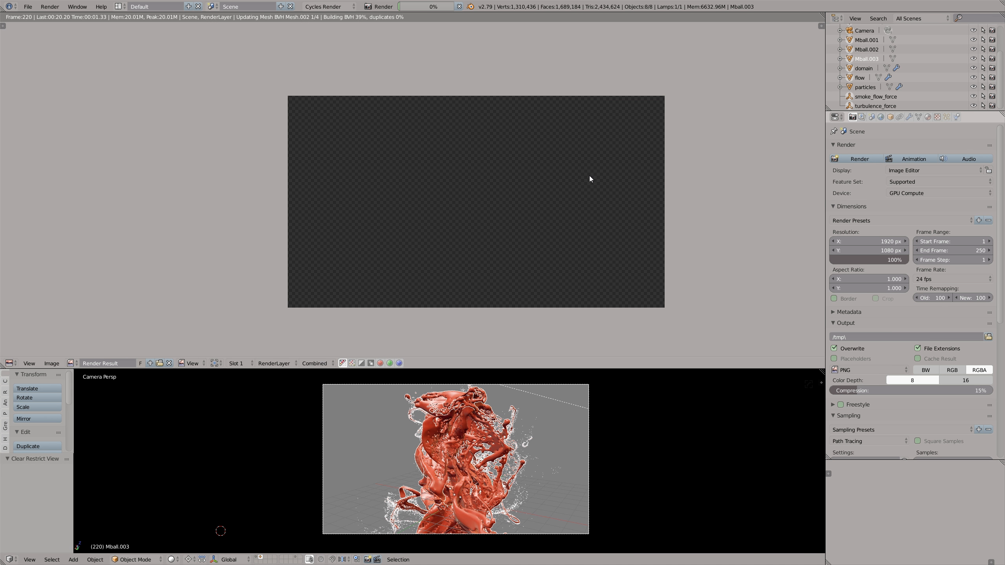
scroll(554, 178, up, 1)
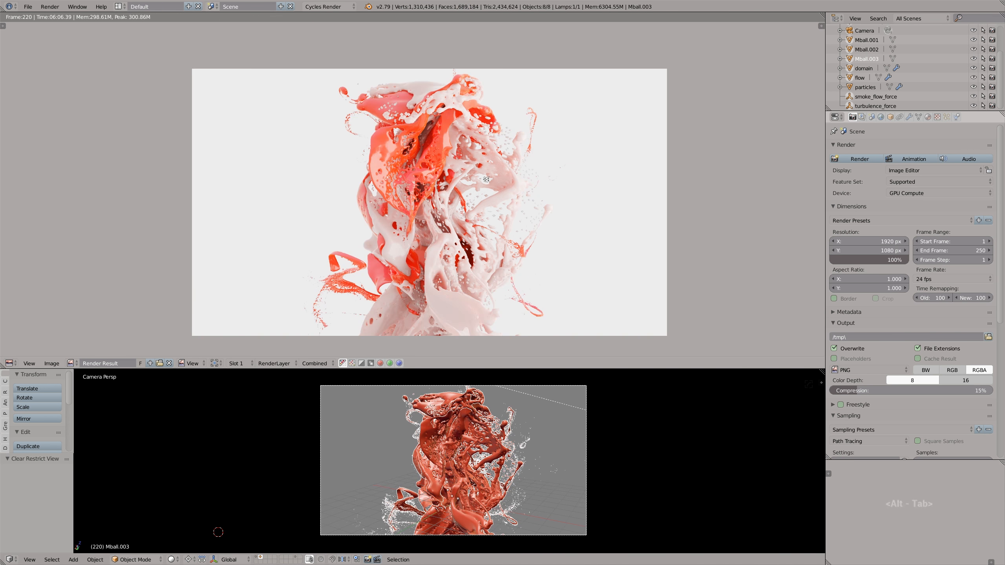
scroll(494, 173, up, 1)
- Examine the finished render full-screen, checking the red and white surfaces and fine splash details up close
key(shift+space)
scroll(595, 281, up, 2)
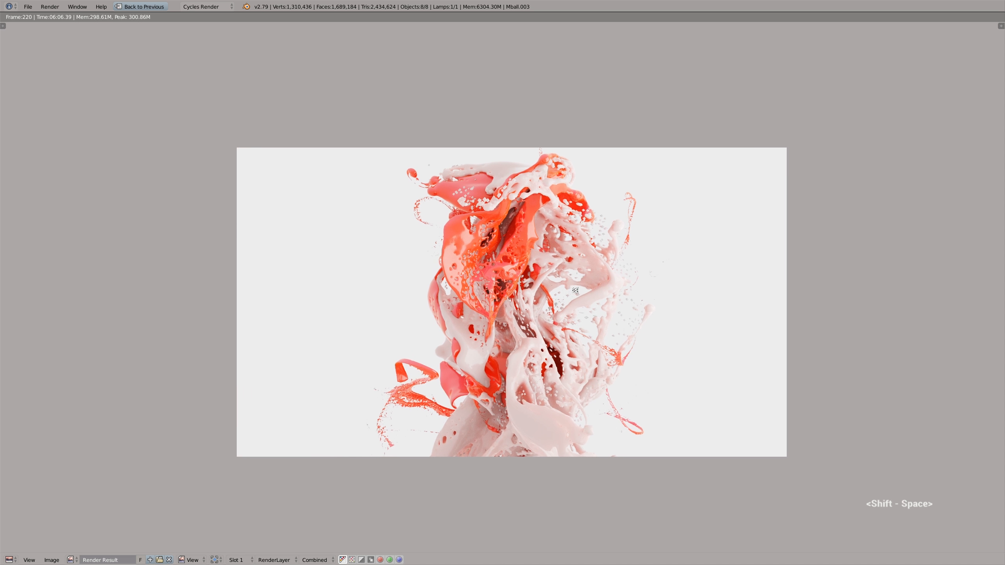
scroll(596, 280, up, 2)
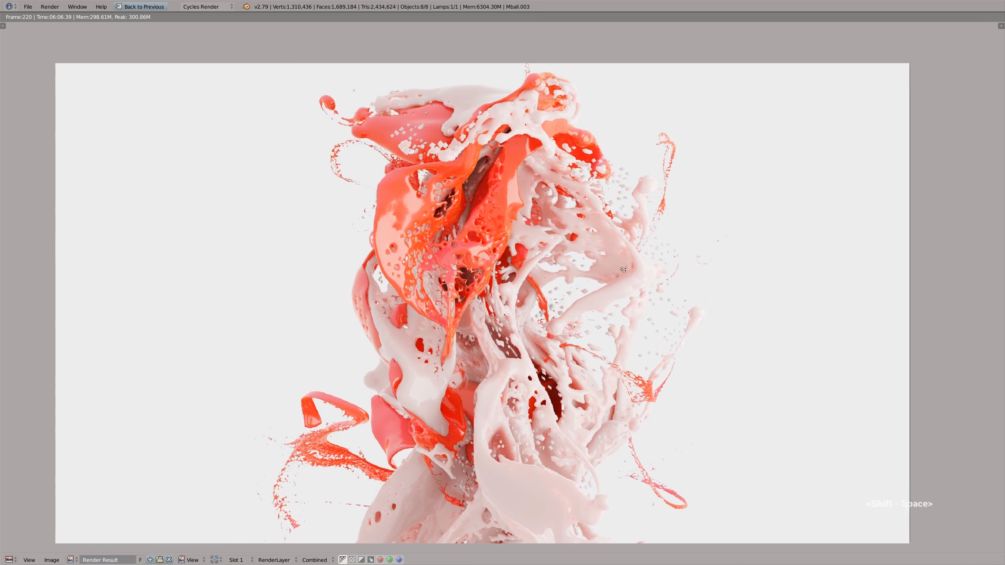
scroll(643, 259, up, 1)
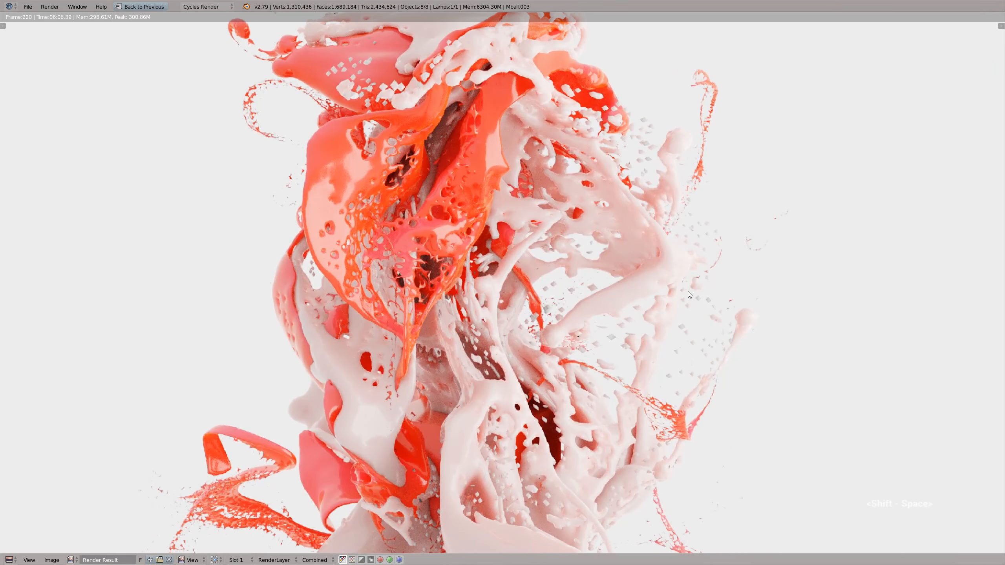
scroll(562, 274, down, 2)
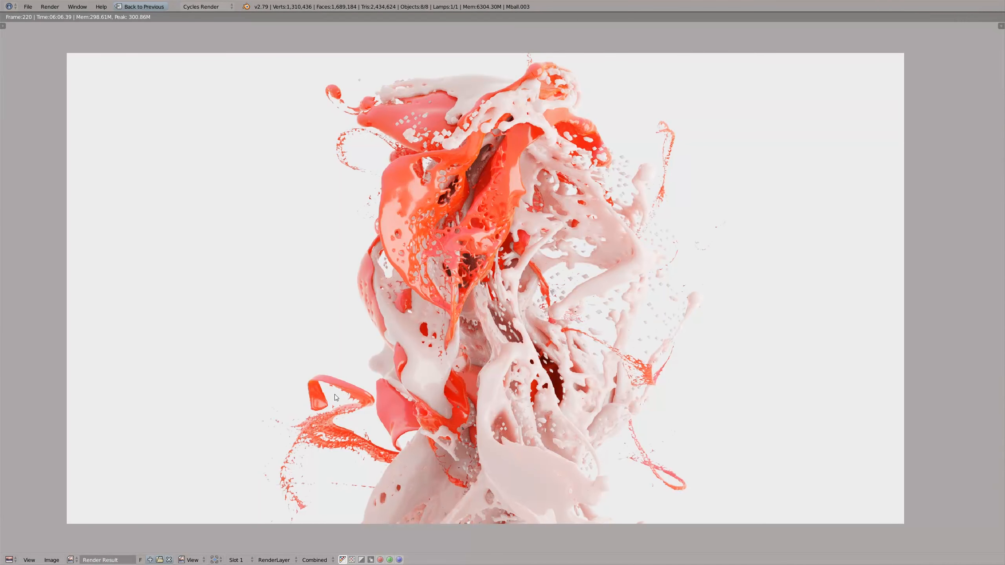
key(shift+space)
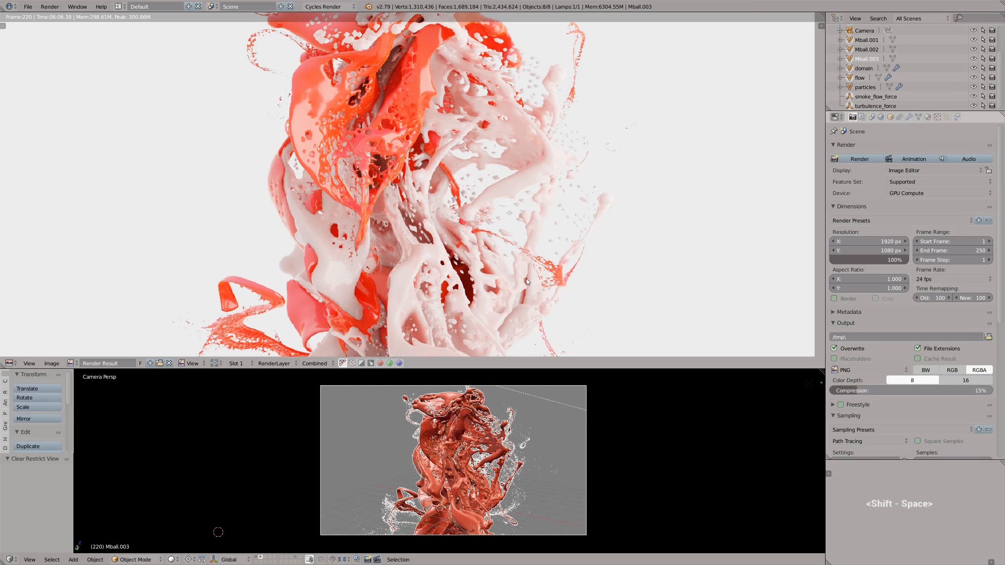
scroll(526, 278, down, 3)
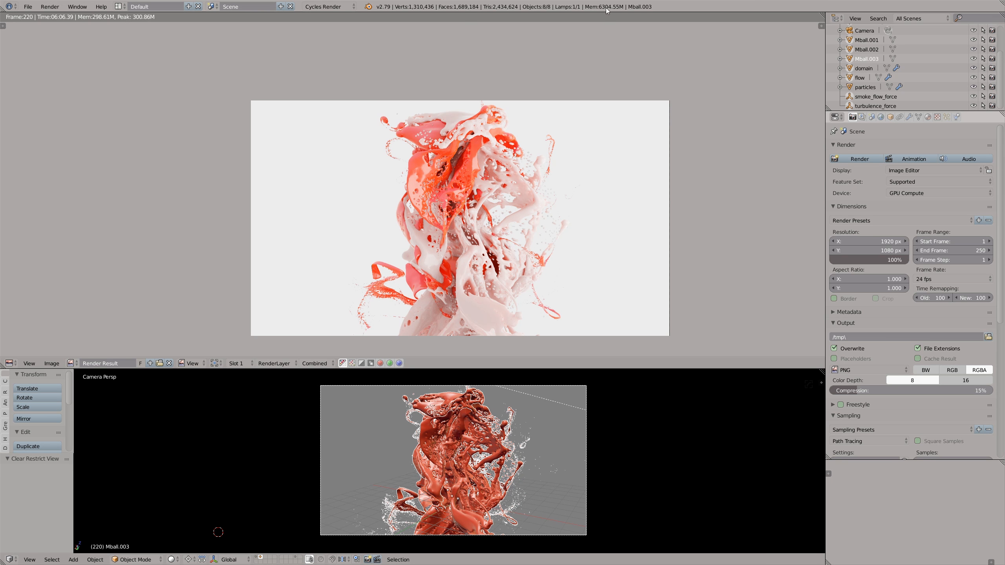
- Switch the camera view to wireframe and select the Mball.001 mesh
key(z)
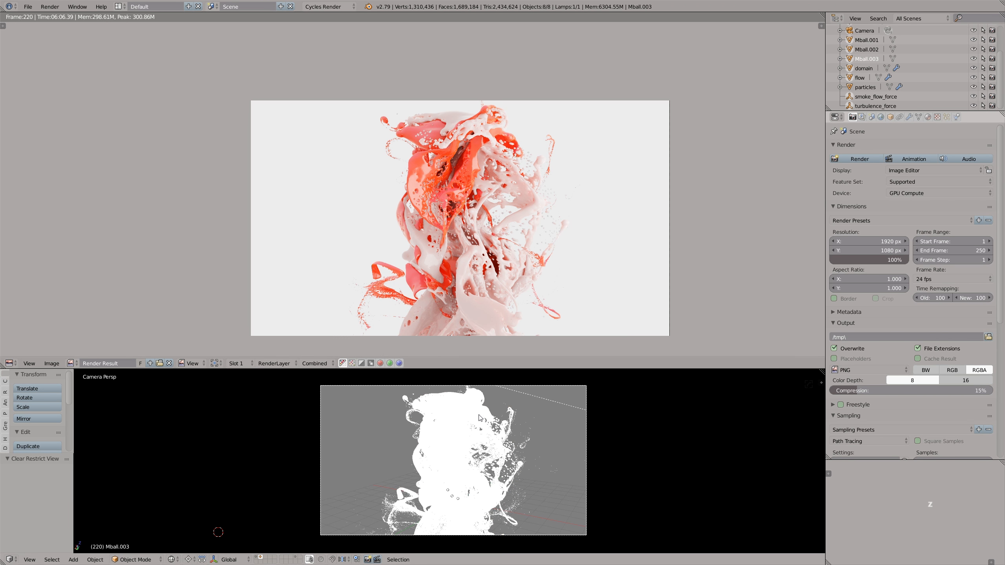
scroll(483, 419, up, 4)
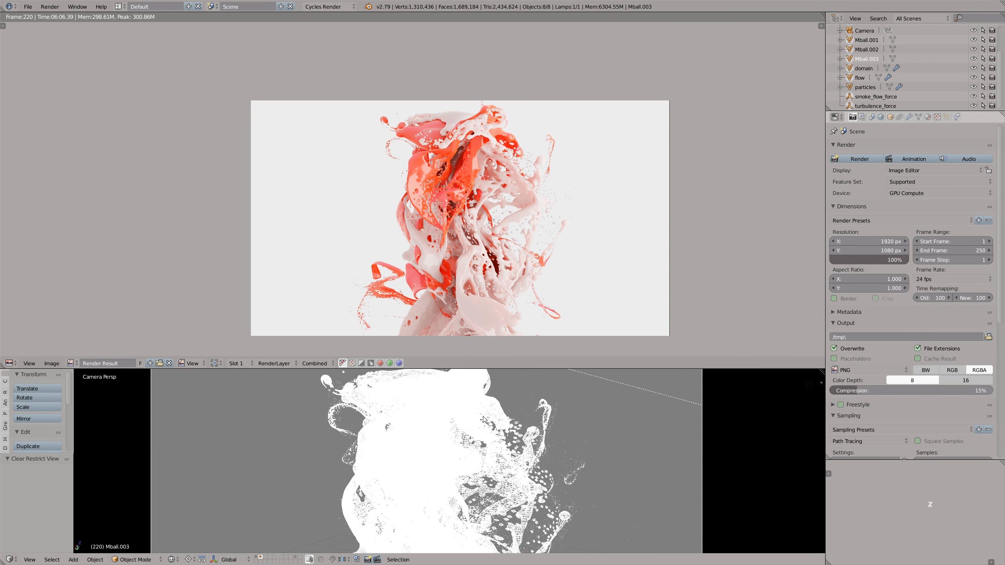
scroll(483, 419, down, 2)
right_click(484, 419)
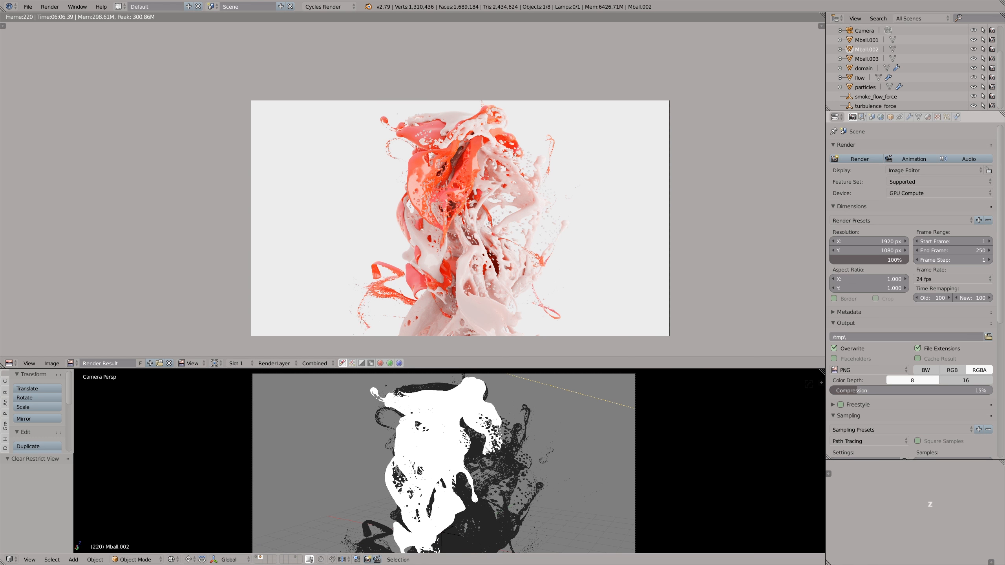
right_click(474, 444)
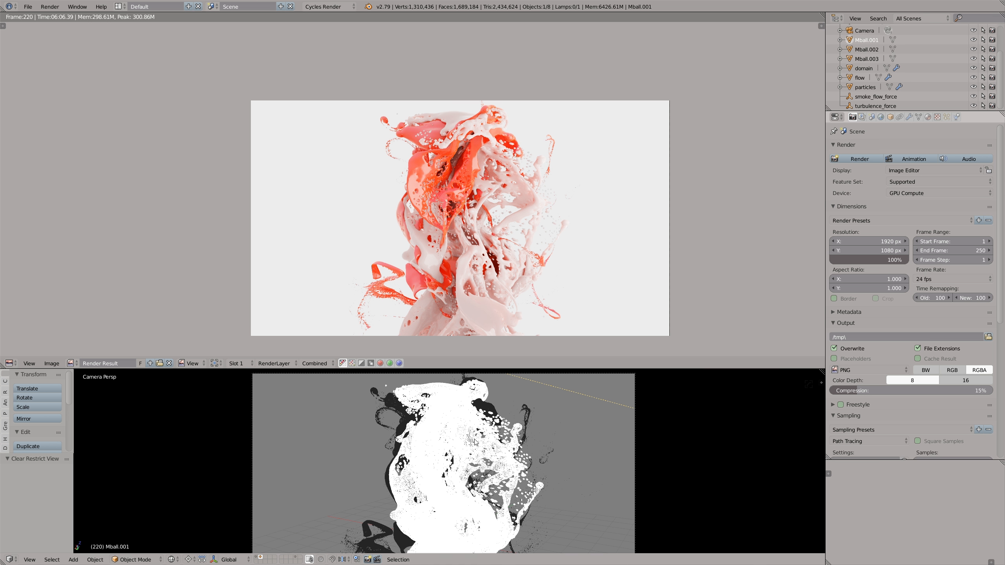
- Add a Subdivision Surface modifier to Mball.001 with 0 view subdivisions and 1 render subdivision
scroll(495, 448, up, 5)
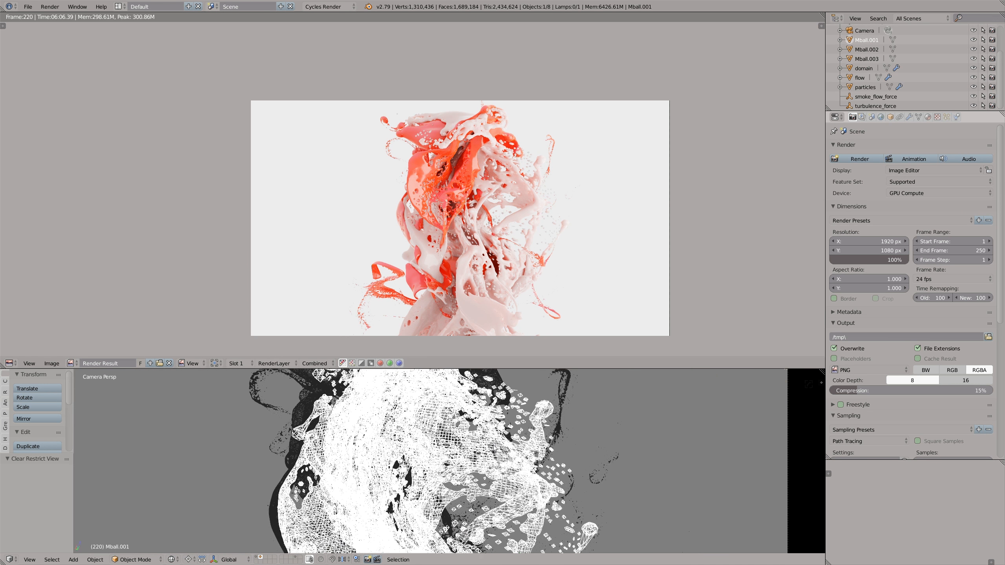
click(909, 117)
click(894, 149)
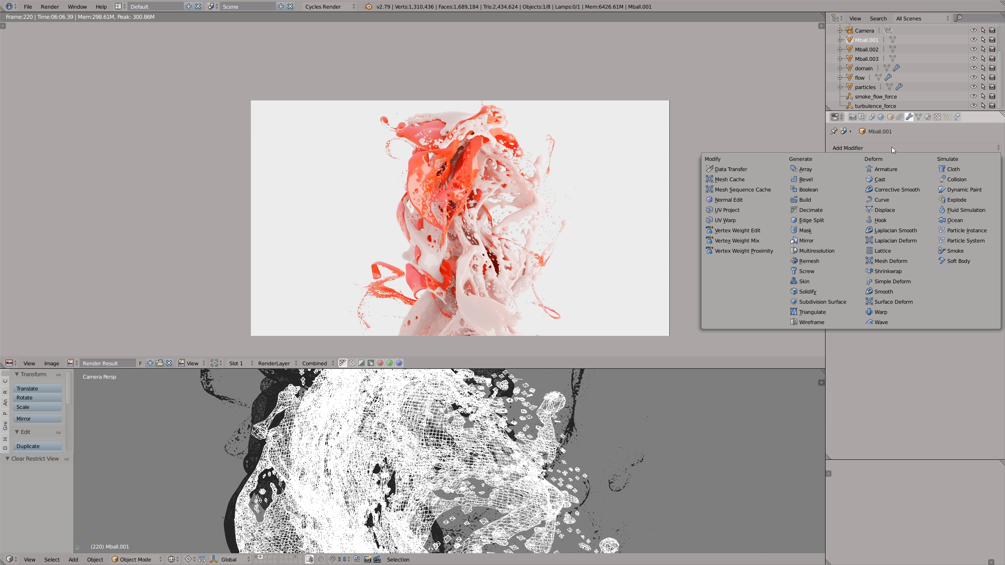
click(823, 302)
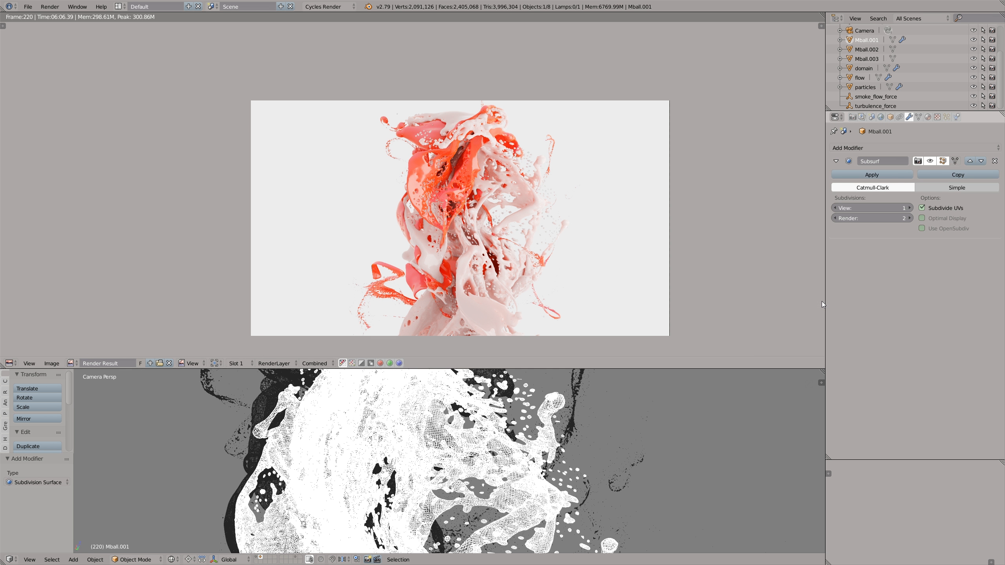
click(835, 208)
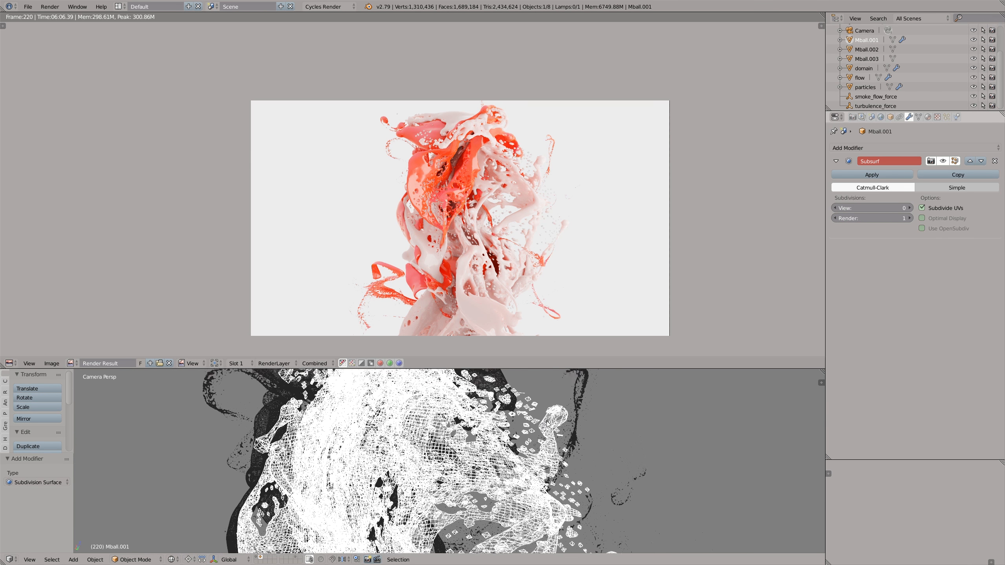
- Inflate the flat end of the curled strand on Mball.003 in Sculpt Mode, using solid shading
right_click(509, 381)
middle_drag(505, 392, 594, 175)
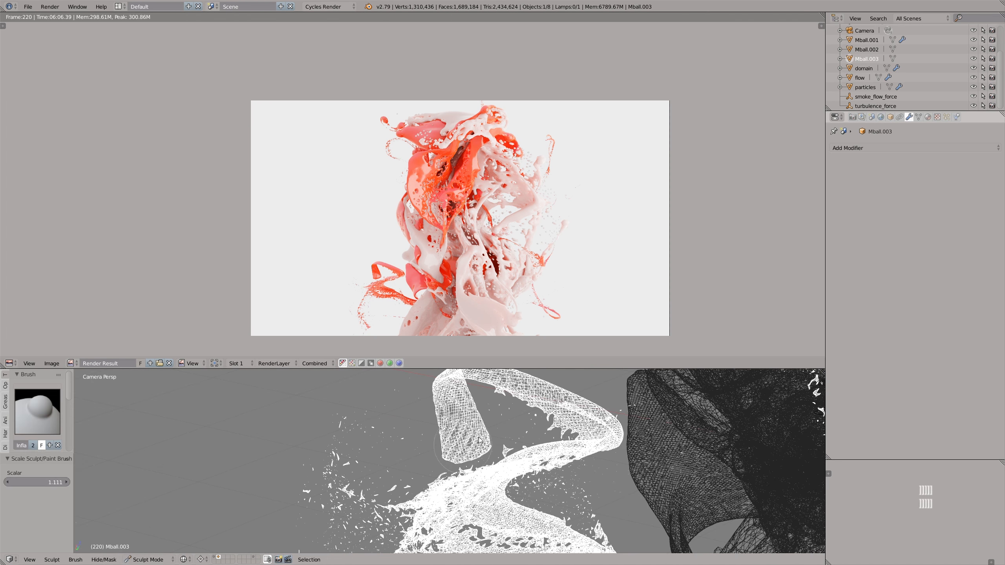
key(z)
mouse_move(457, 437)
mouse_down()
mouse_move(460, 457)
mouse_move(459, 443)
mouse_move(474, 456)
mouse_up()
- Smooth the inflated end of the Mball.003 strand with the sculpting brush and return to Object Mode
key(s)
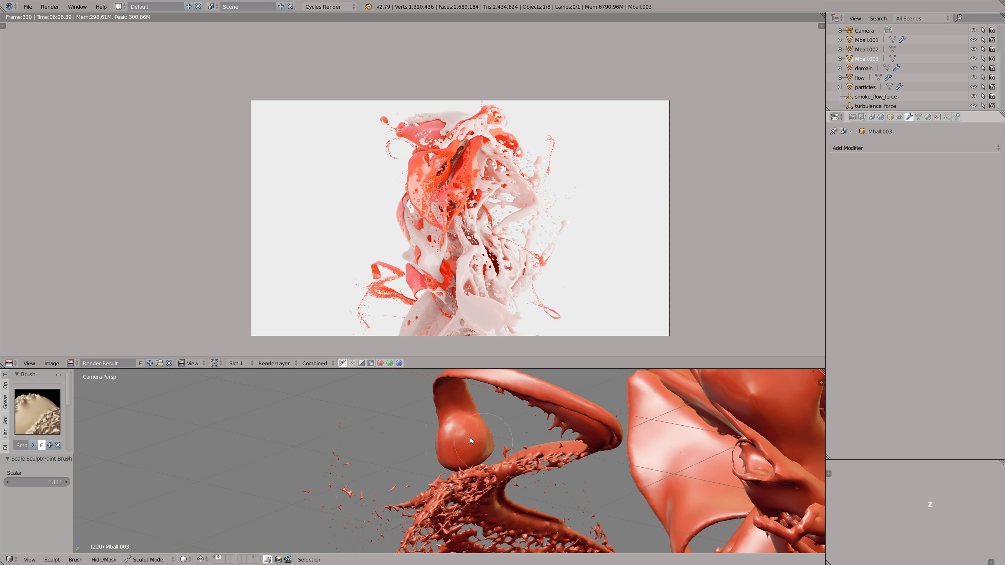
mouse_move(487, 455)
mouse_down()
mouse_move(450, 384)
mouse_move(570, 397)
mouse_move(470, 381)
mouse_move(501, 390)
mouse_up()
scroll(472, 385, down, 3)
click(163, 557)
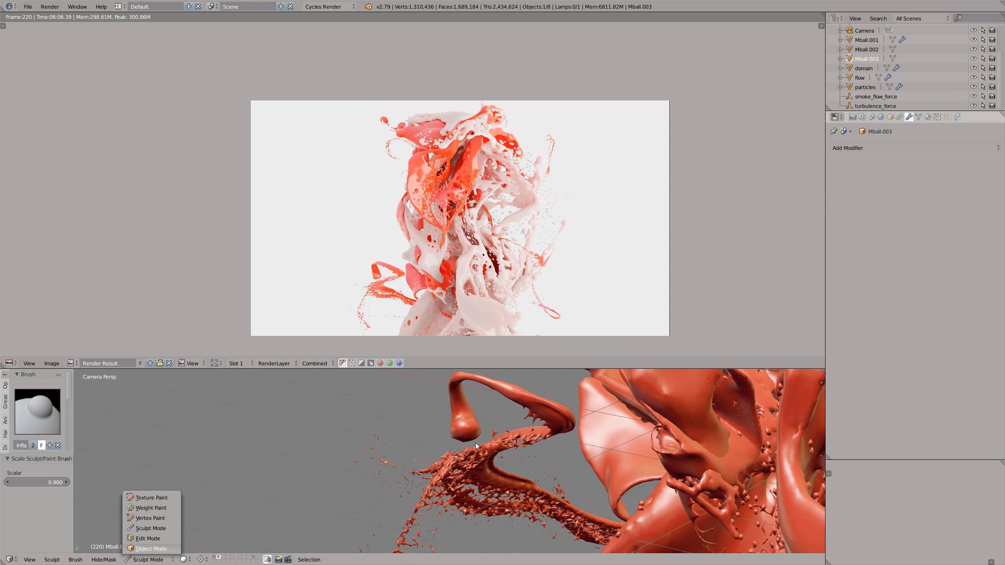
click(151, 549)
scroll(485, 443, down, 9)
shift+middle_drag(572, 437, 468, 507)
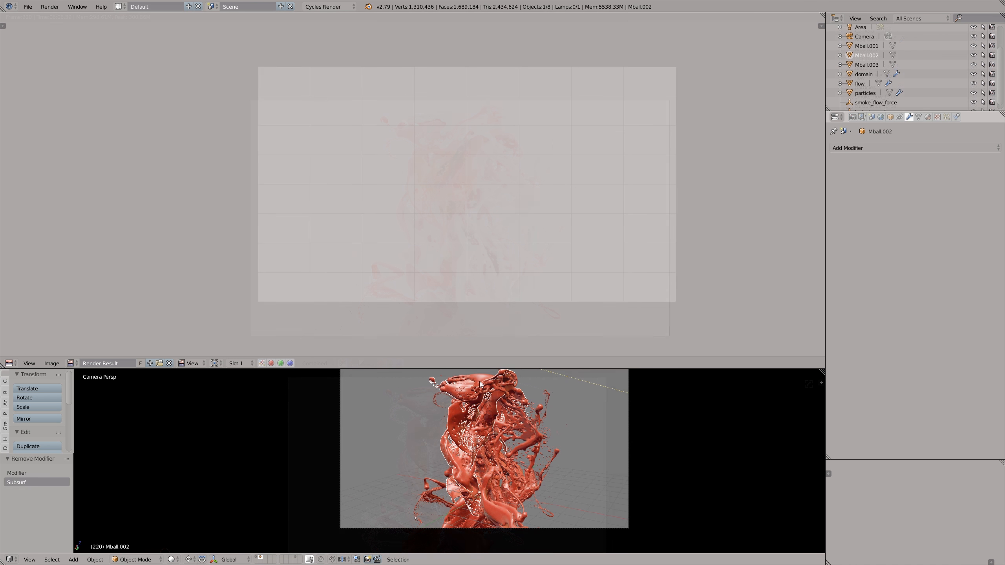
- Review the render layer's denoising options and the sampling settings, and start rendering the current frame
click(862, 117)
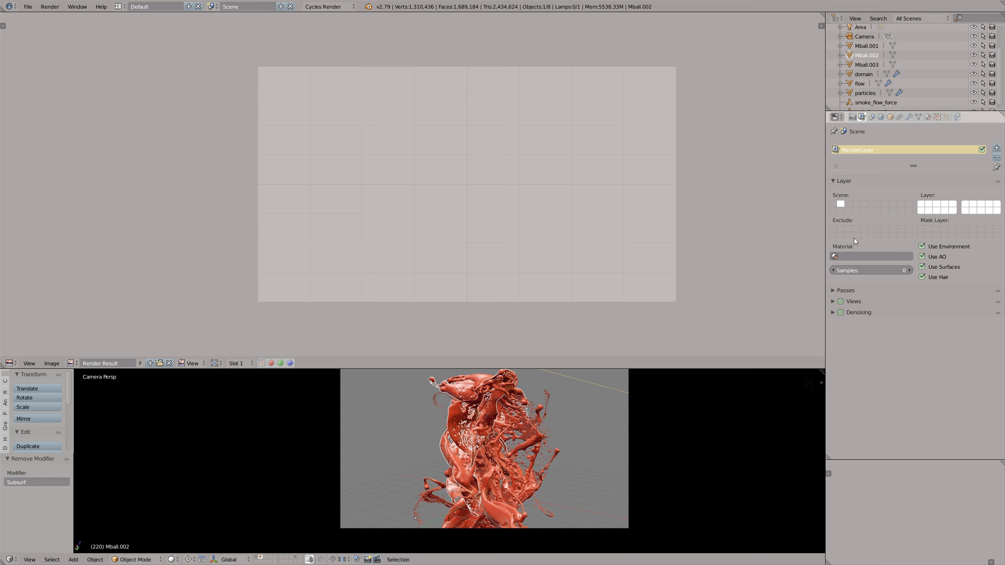
click(834, 312)
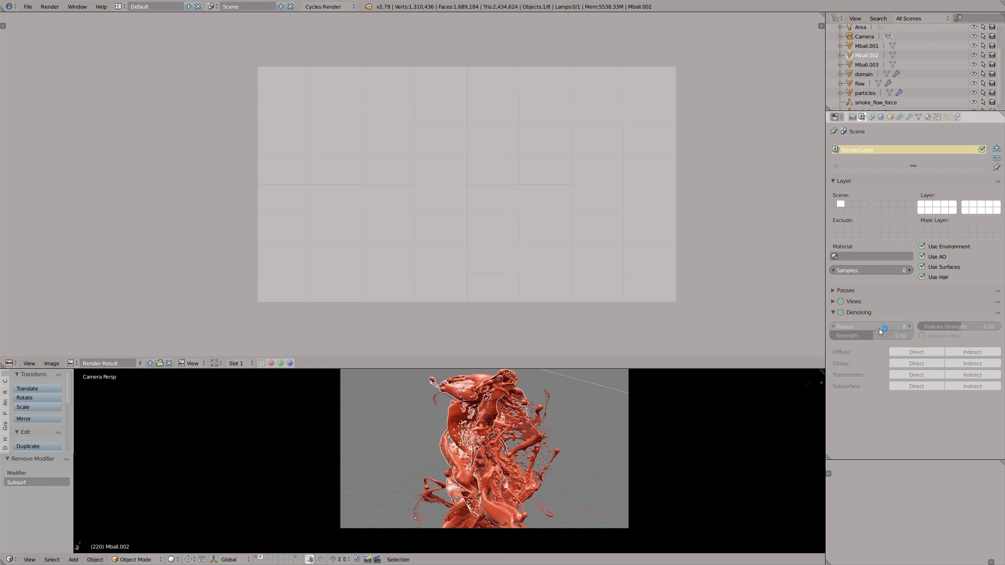
click(855, 118)
scroll(938, 310, down, 5)
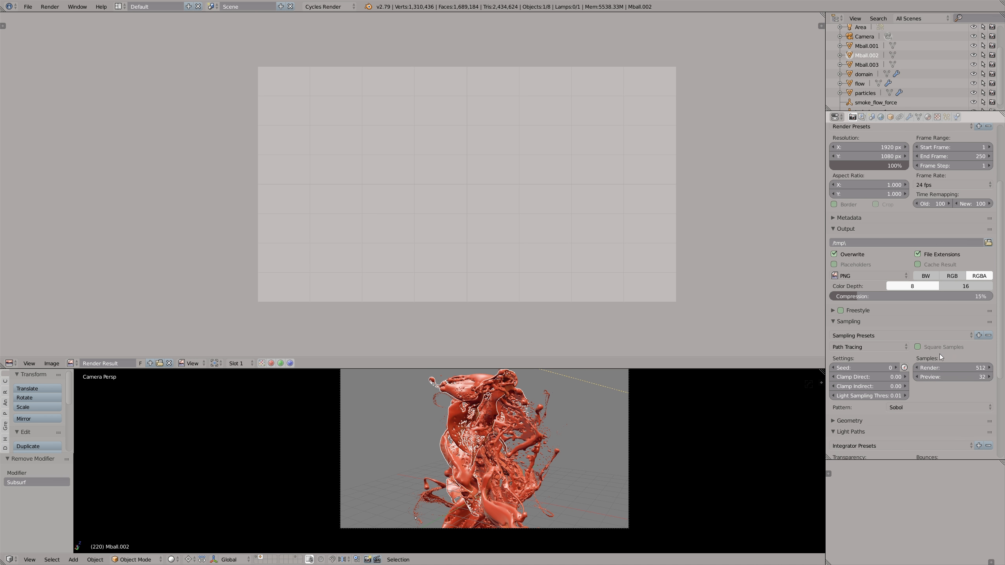
scroll(940, 354, up, 5)
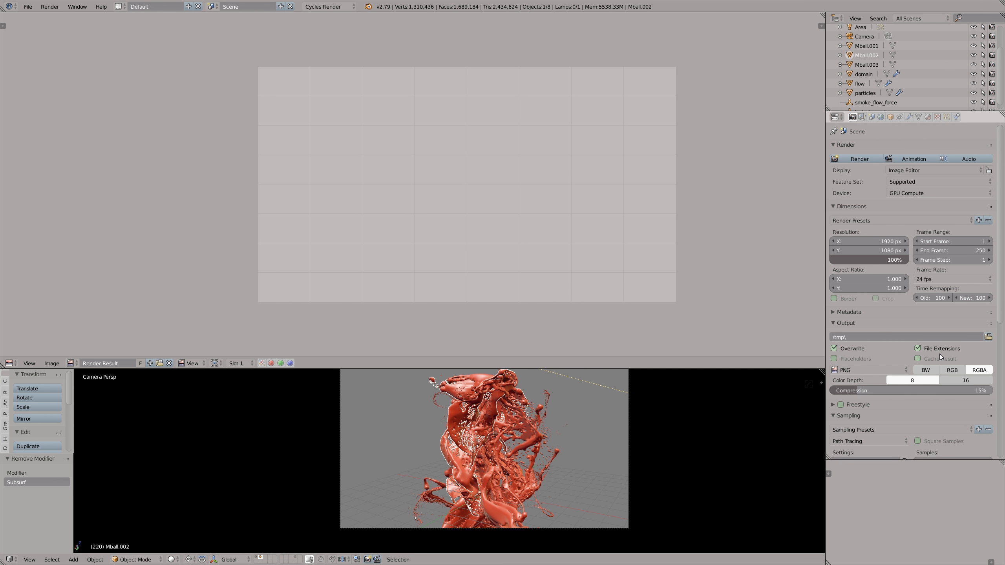
click(855, 159)
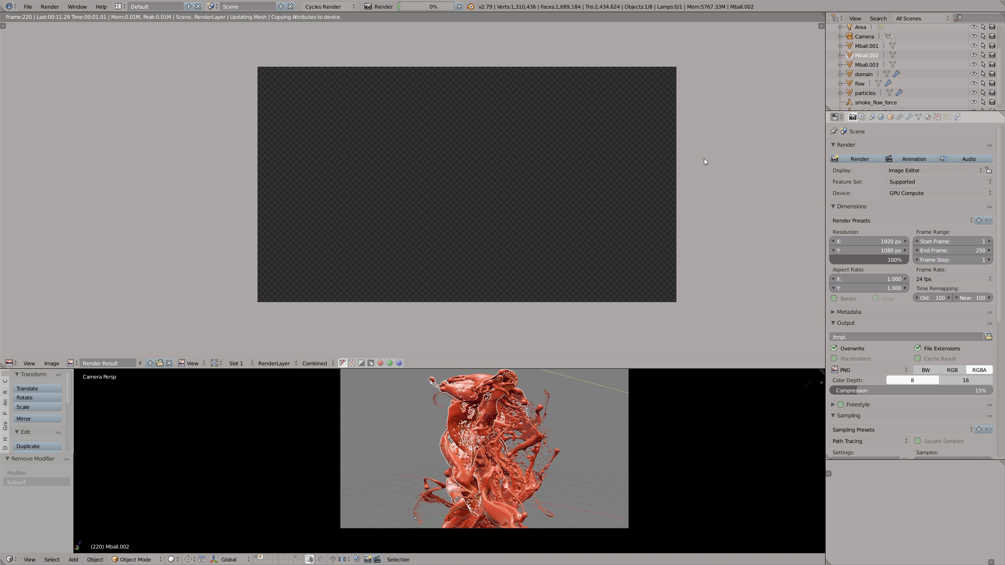